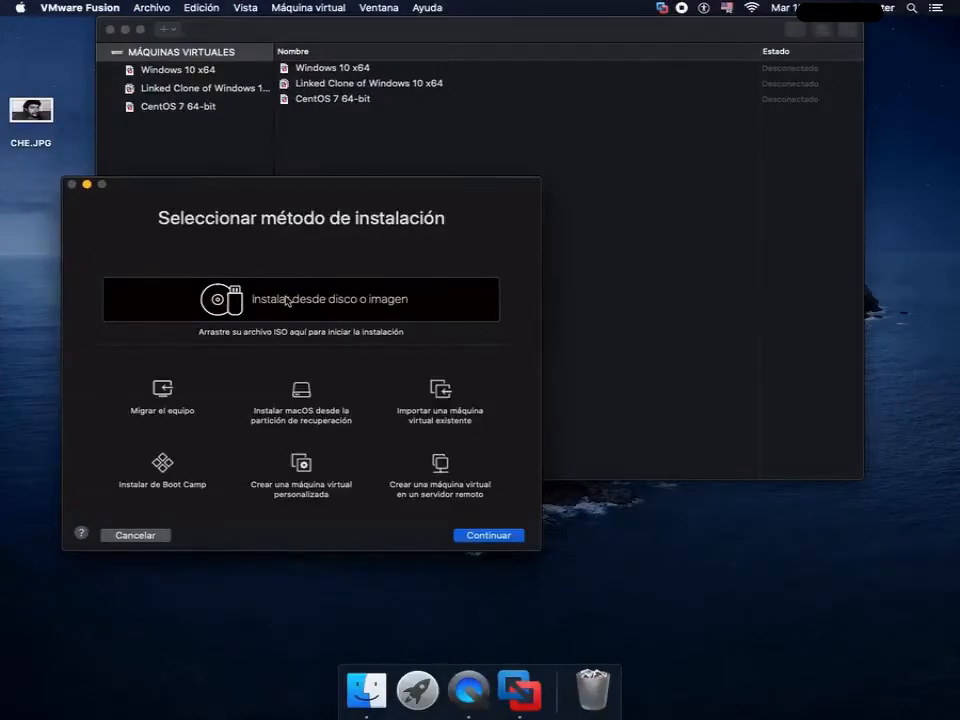
- Create a virtual machine from WNT4.ISO with Windows NT as its operating system and save it as Windows NT in Máquinas virtuales
{"action": "left_click", "coordinate": [486, 536]}
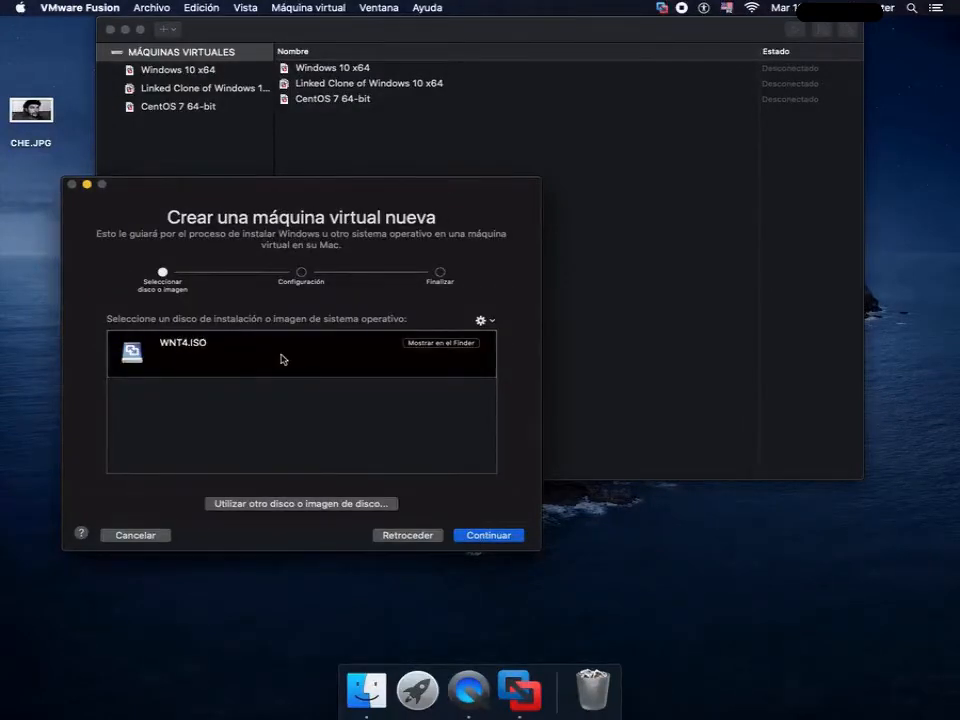
{"action": "left_click", "coordinate": [496, 537]}
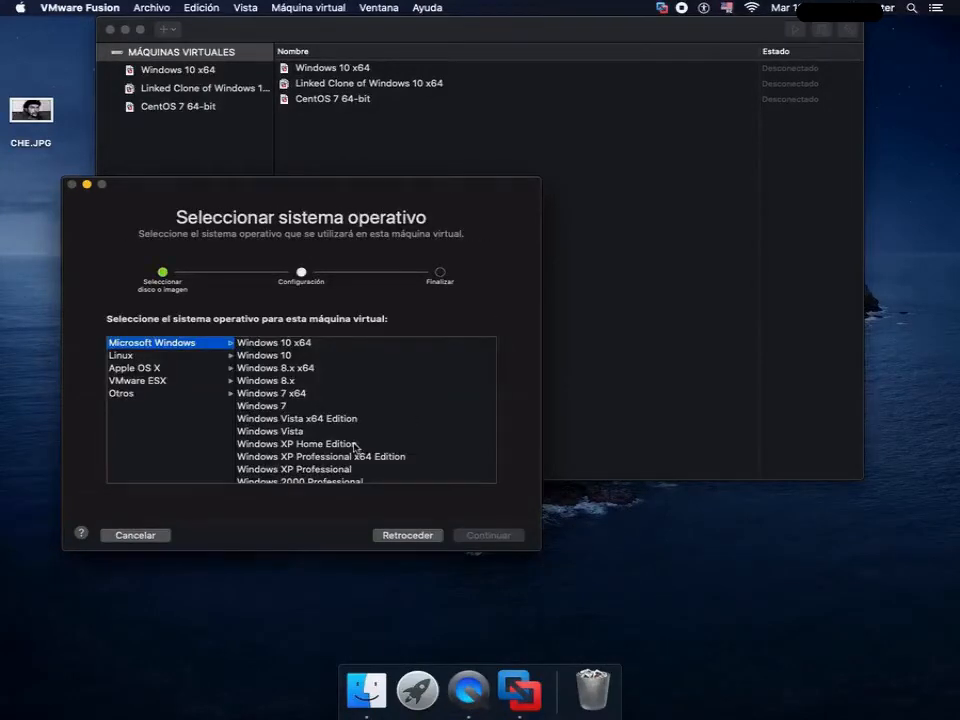
{"action": "left_click", "coordinate": [354, 443]}
{"action": "key", "text": "Down"}
{"action": "key", "text": "Down"}
{"action": "key", "text": "Down"}
{"action": "key", "text": "Down"}
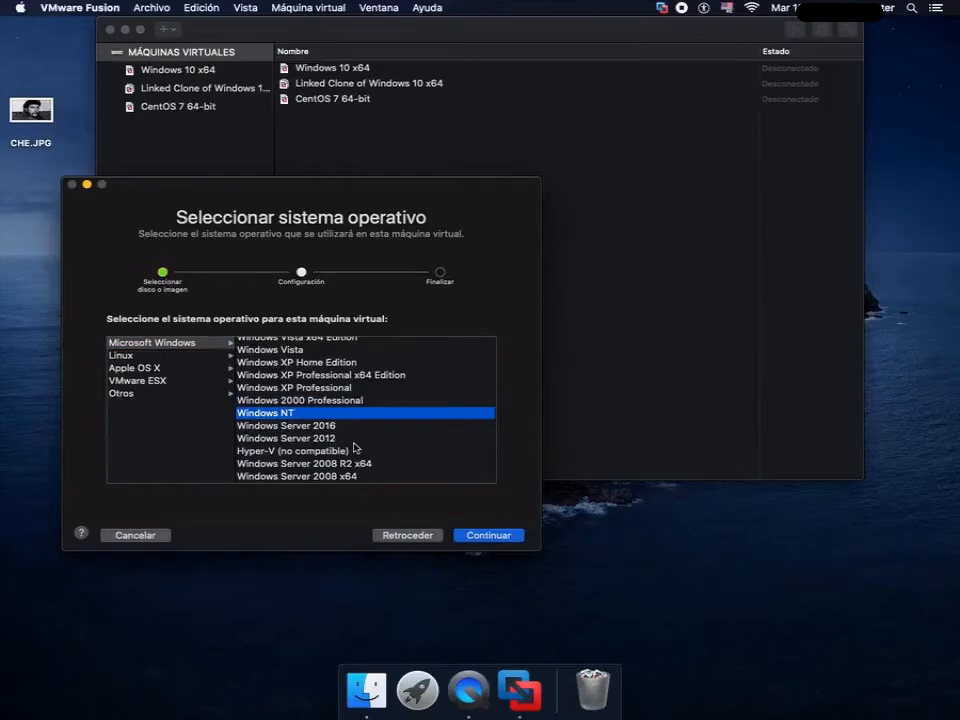
{"action": "key", "text": "Return"}
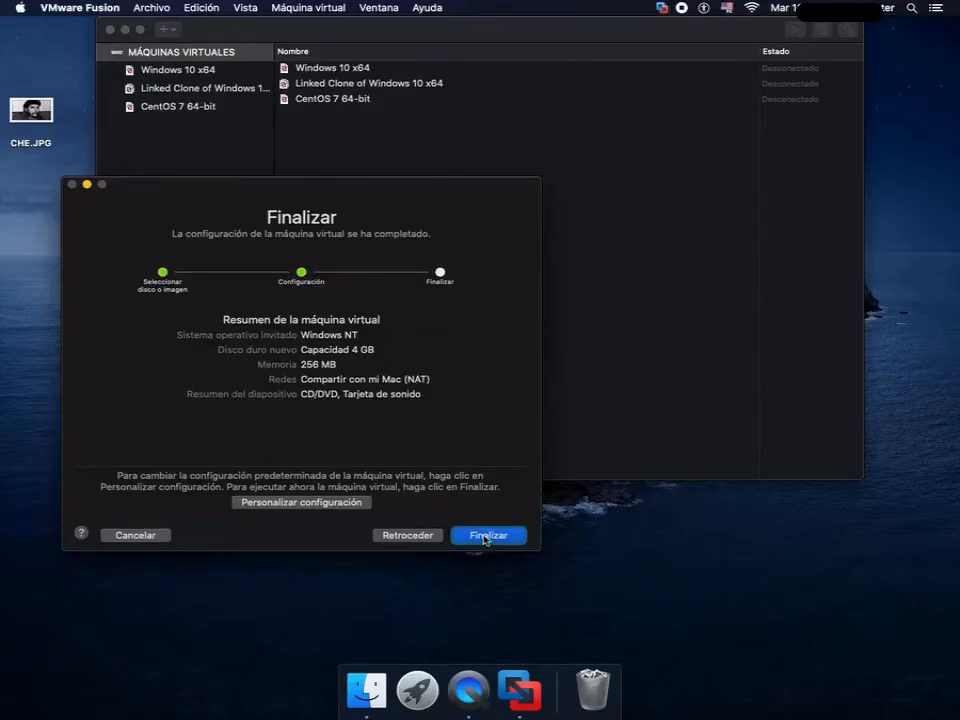
{"action": "left_click", "coordinate": [486, 539]}
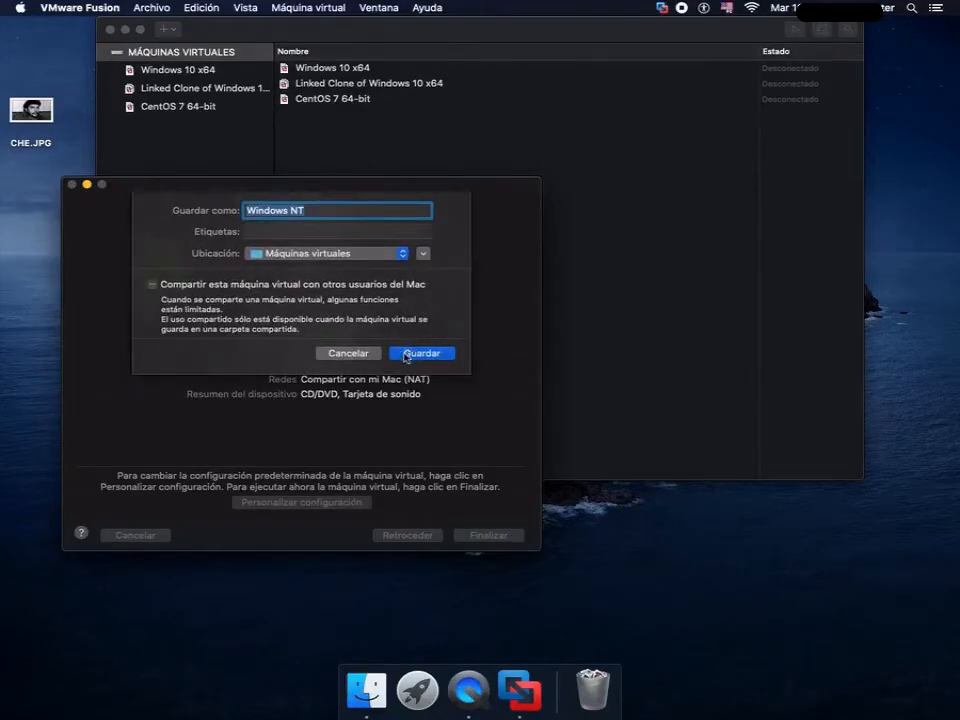
{"action": "left_click", "coordinate": [421, 353]}
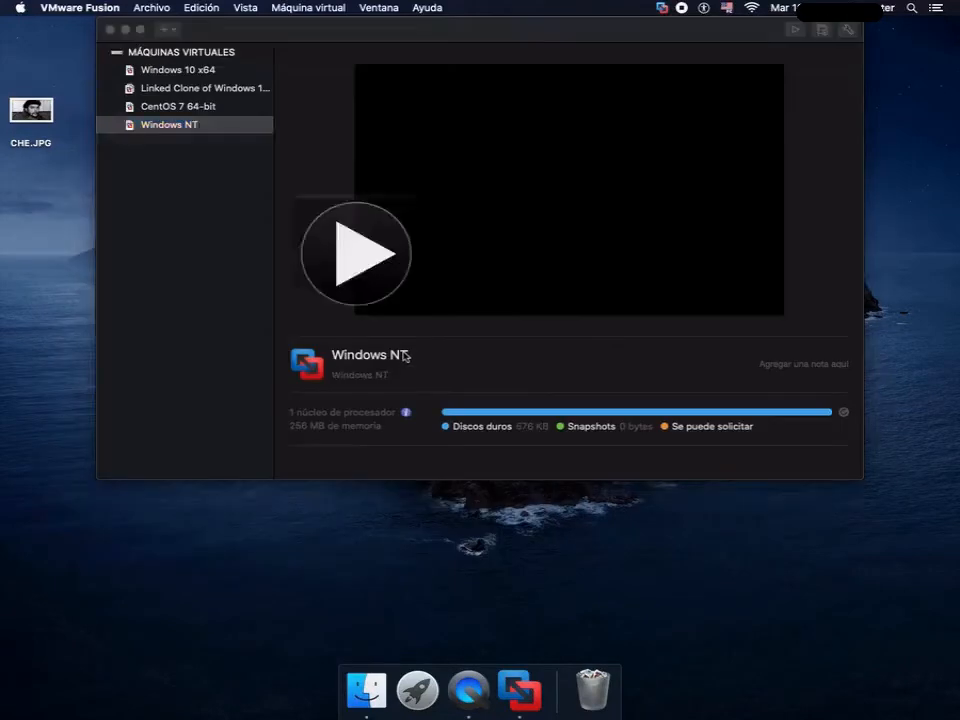
- Open the Windows NT virtual machine's hard disk settings and move the settings window clear of the machine's display
{"action": "left_click", "coordinate": [150, 8]}
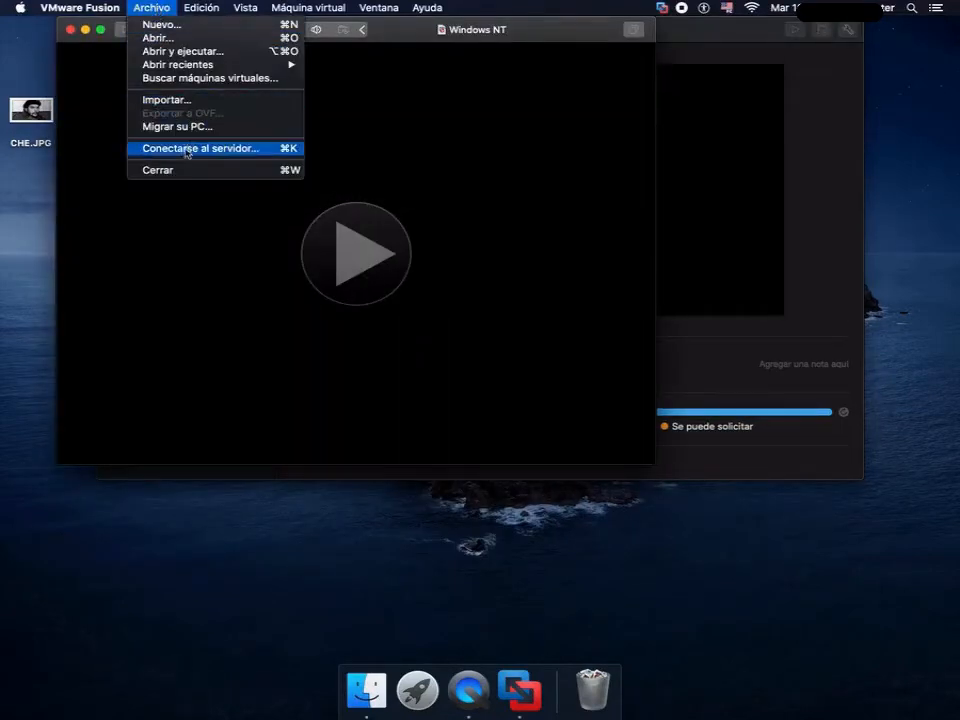
{"action": "mouse_move", "coordinate": [193, 12]}
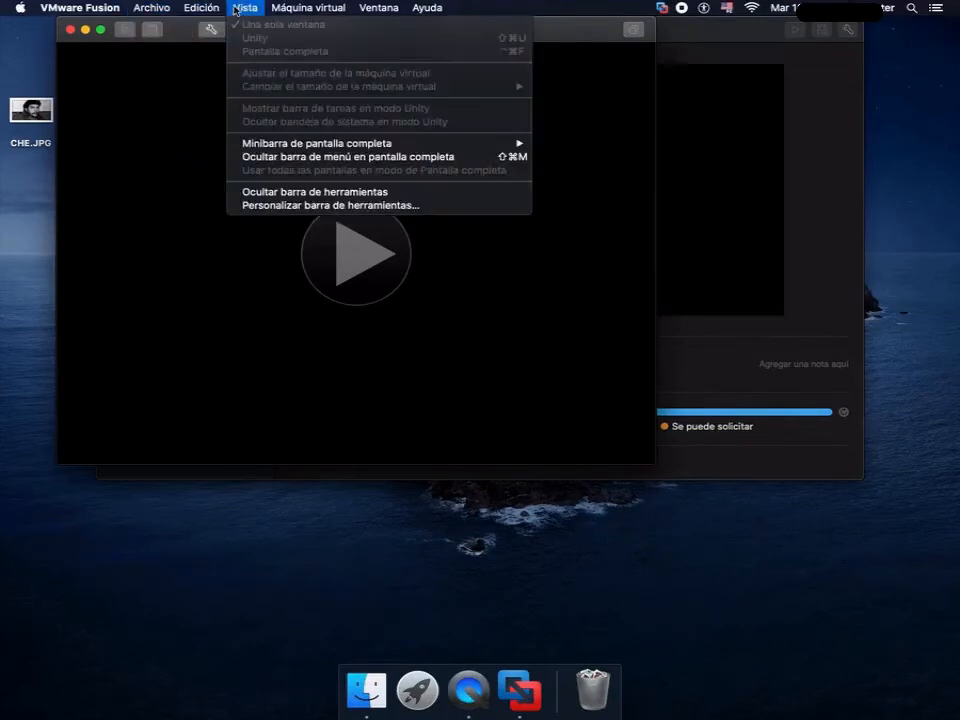
{"action": "mouse_move", "coordinate": [312, 11]}
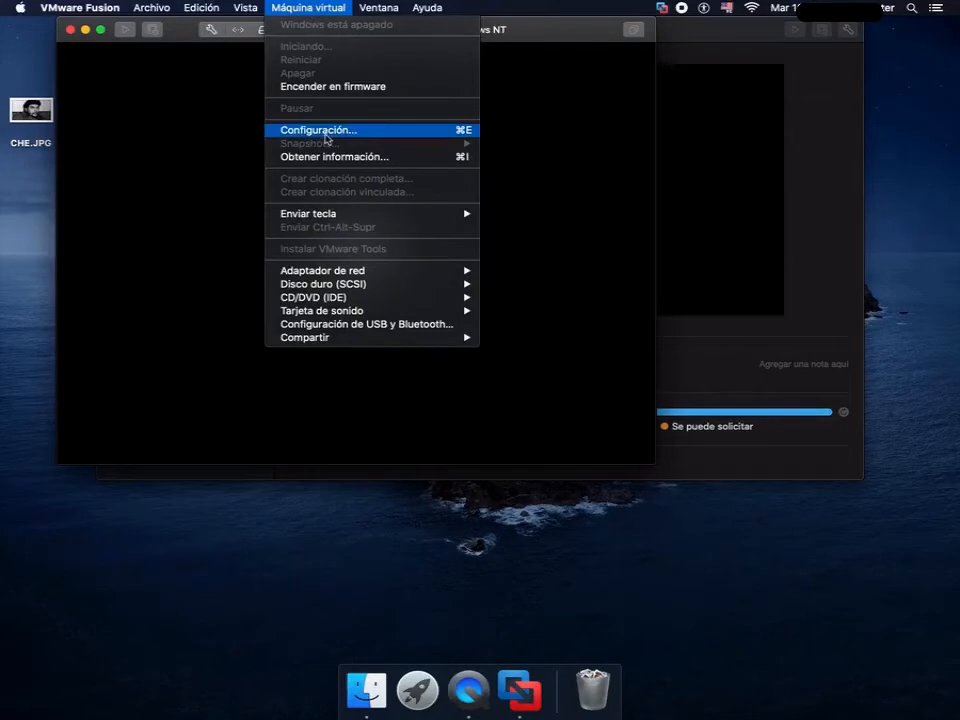
{"action": "left_click", "coordinate": [325, 132]}
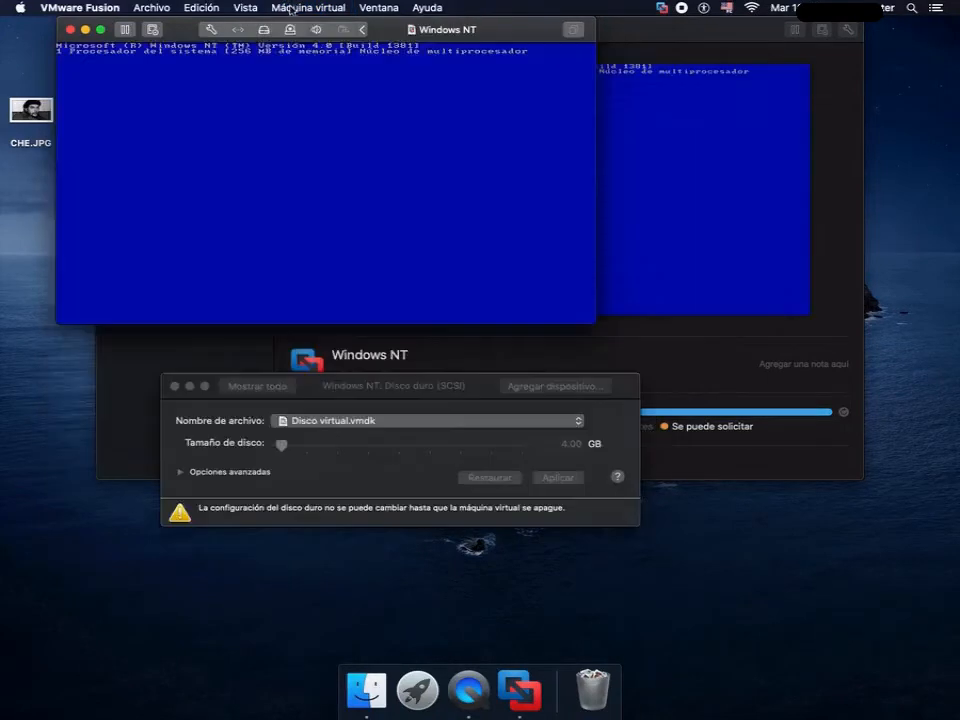
{"action": "left_click", "coordinate": [300, 8]}
{"action": "left_click", "coordinate": [315, 129]}
{"action": "left_click", "coordinate": [341, 199]}
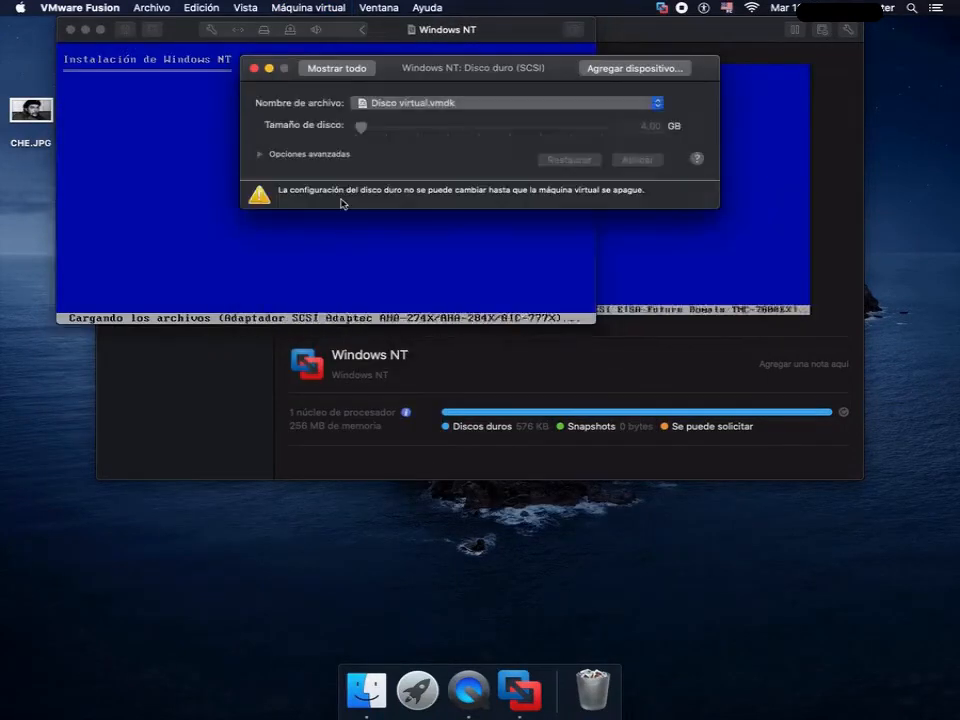
{"action": "left_click_drag", "start_coordinate": [400, 68], "coordinate": [343, 388]}
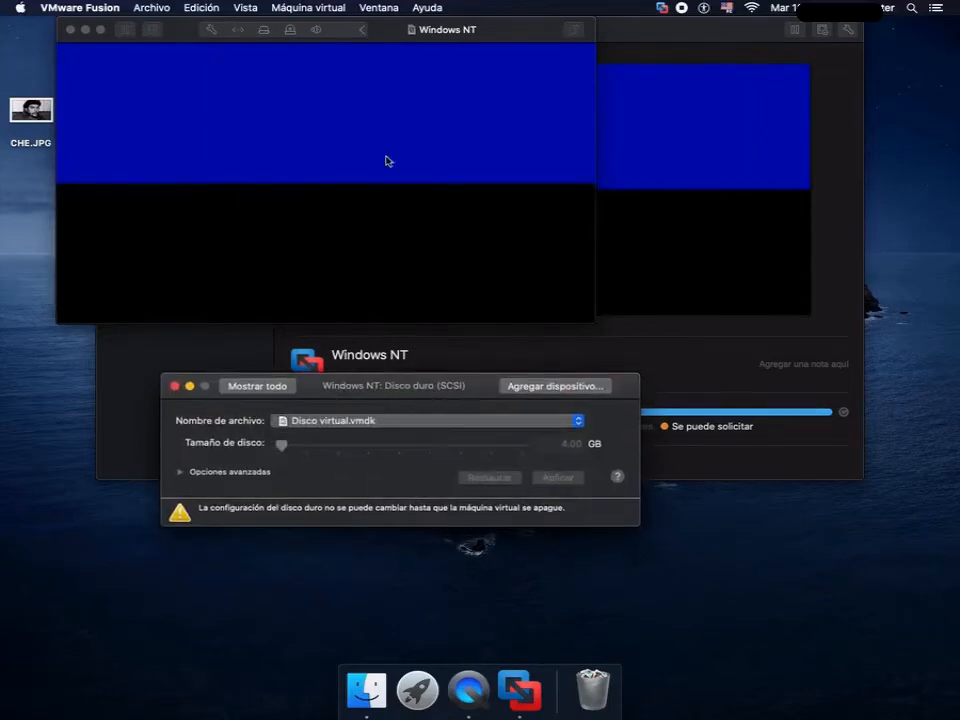
- Power off the running Windows NT virtual machine
{"action": "left_click", "coordinate": [398, 32]}
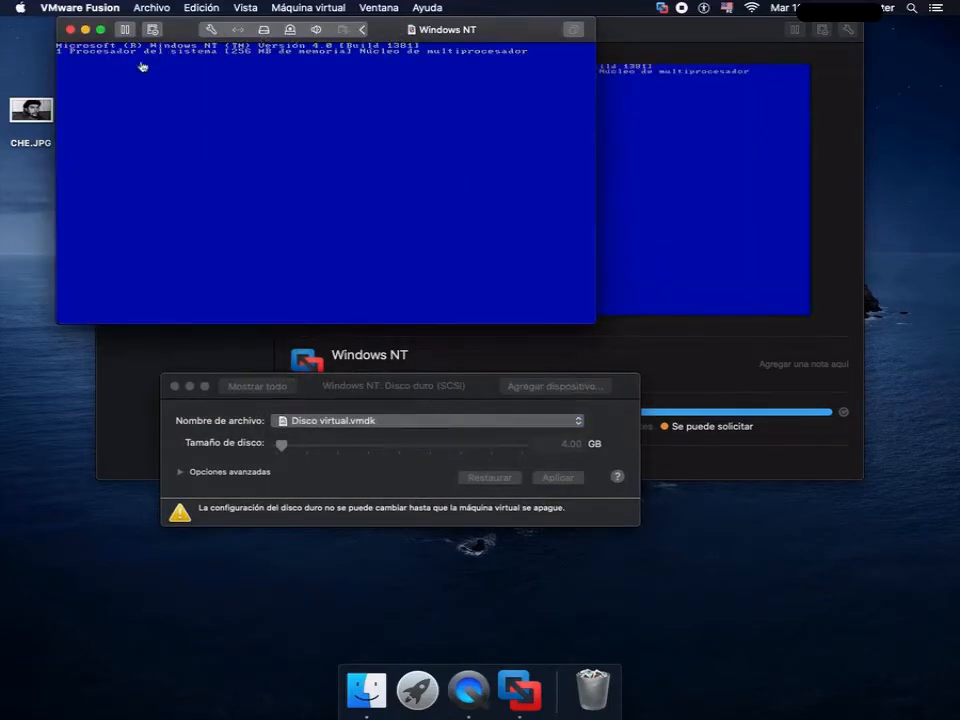
{"action": "left_click", "coordinate": [317, 8]}
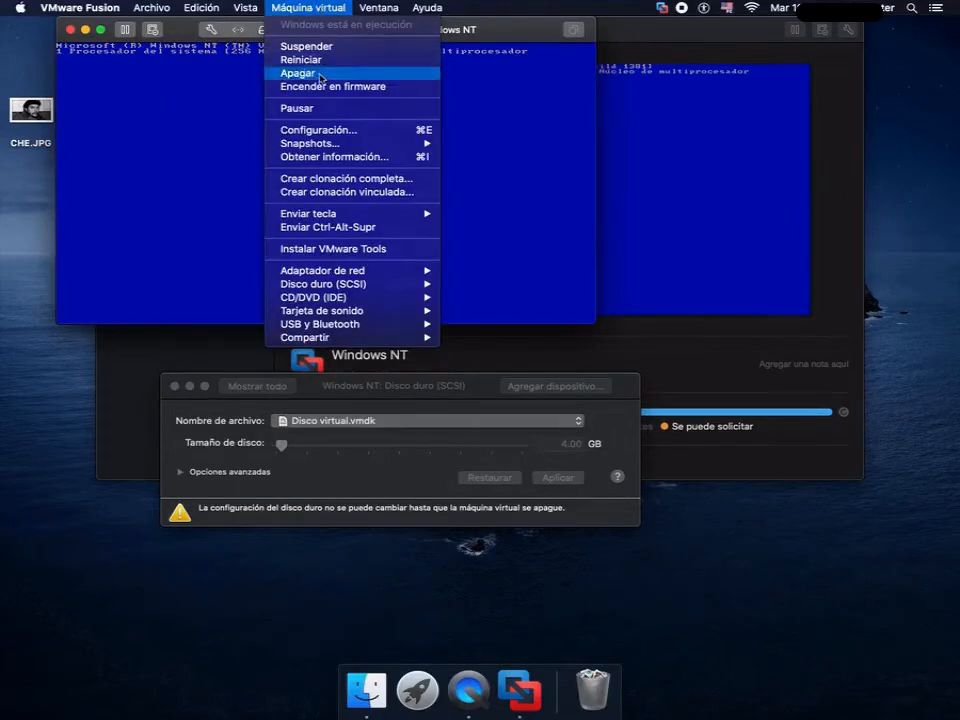
{"action": "left_click", "coordinate": [296, 73]}
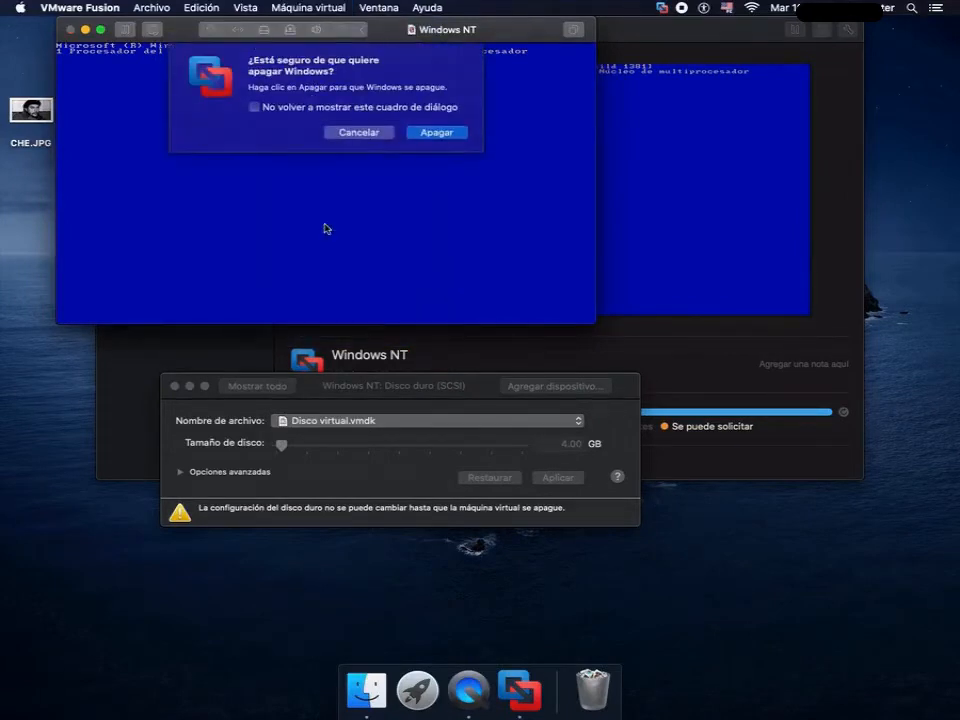
{"action": "left_click", "coordinate": [437, 132]}
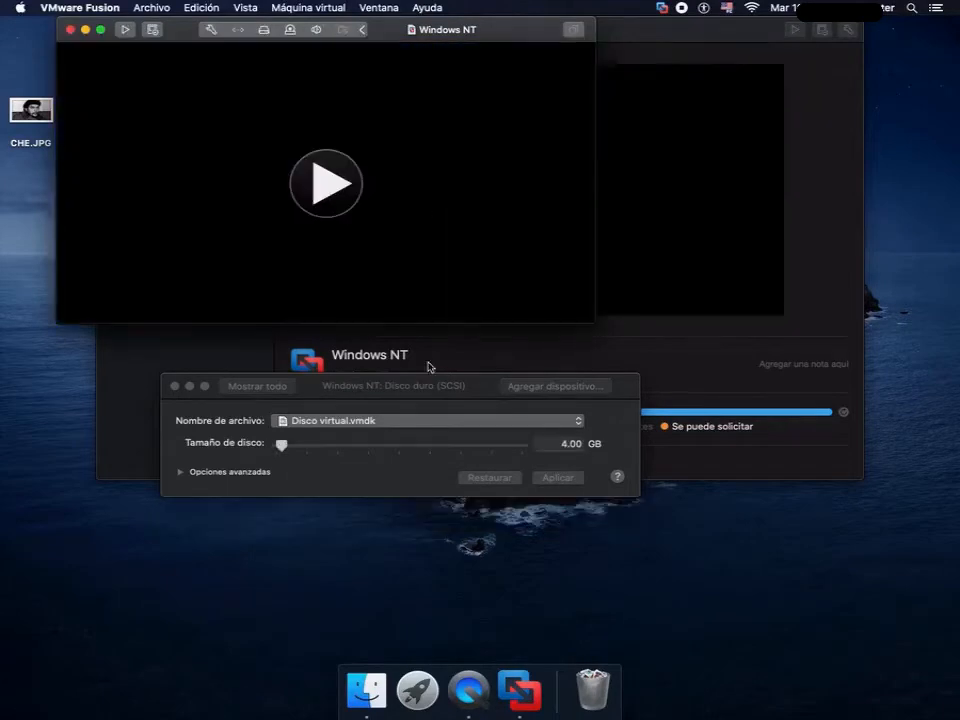
- Set the virtual hard disk's bus type to IDE in its advanced options, apply the change and close the settings
{"action": "left_click_drag", "start_coordinate": [463, 390], "coordinate": [437, 245]}
{"action": "left_click", "coordinate": [162, 321]}
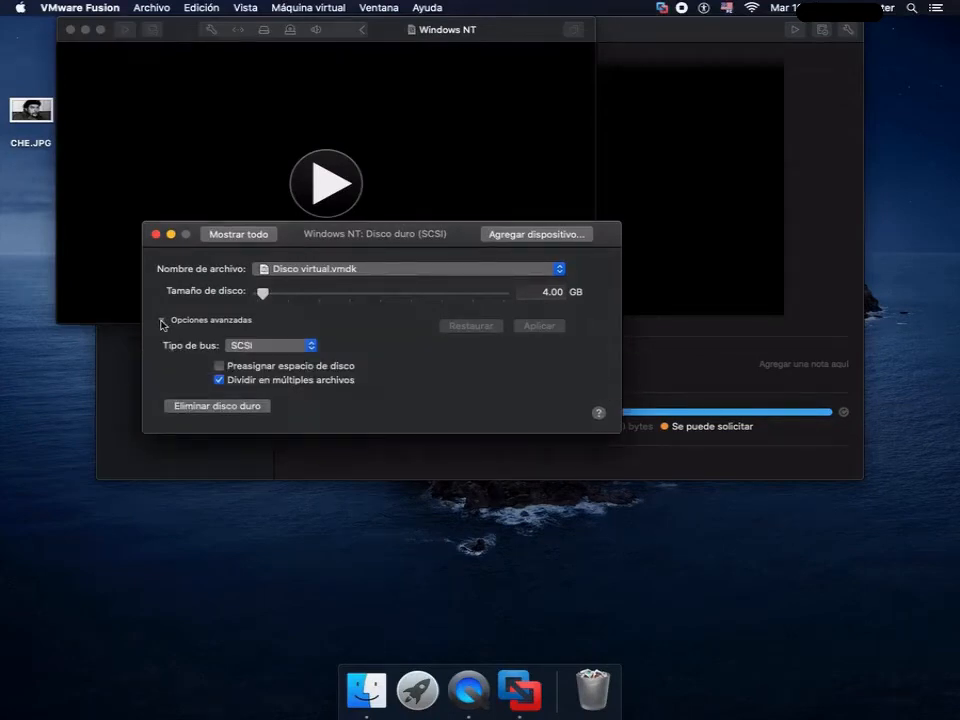
{"action": "left_click", "coordinate": [274, 347]}
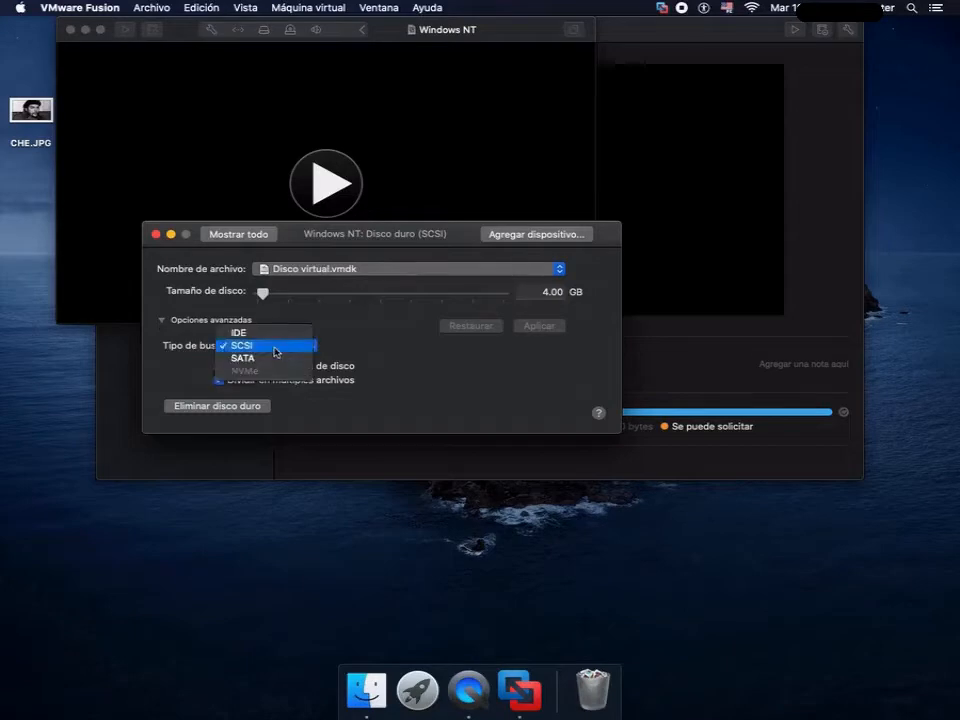
{"action": "left_click", "coordinate": [271, 334]}
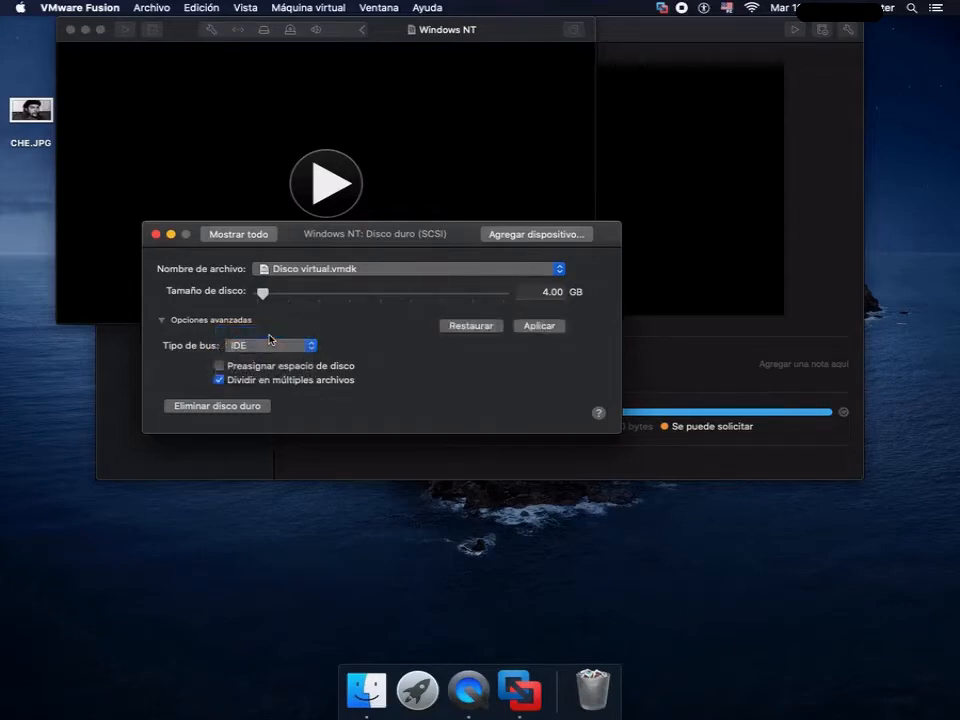
{"action": "left_click", "coordinate": [238, 234]}
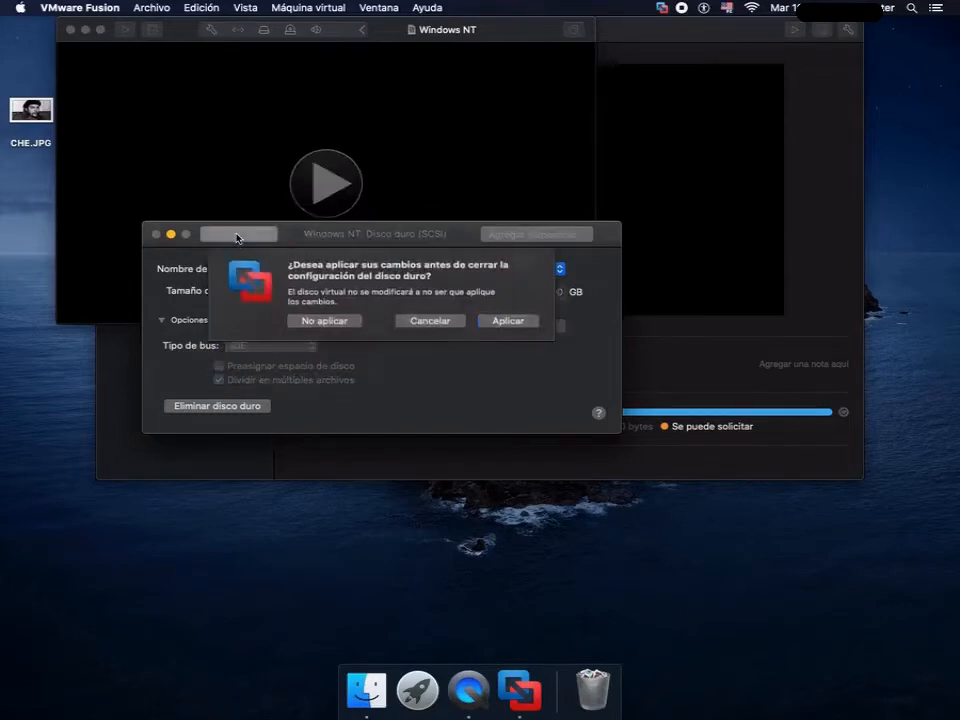
{"action": "left_click", "coordinate": [509, 321]}
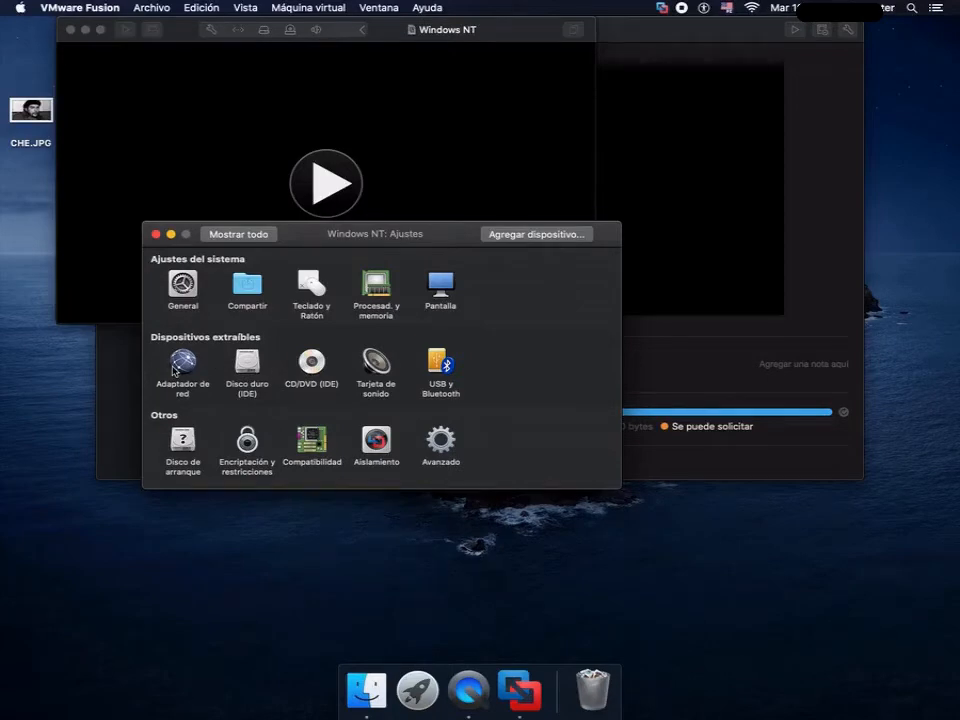
{"action": "left_click", "coordinate": [156, 240]}
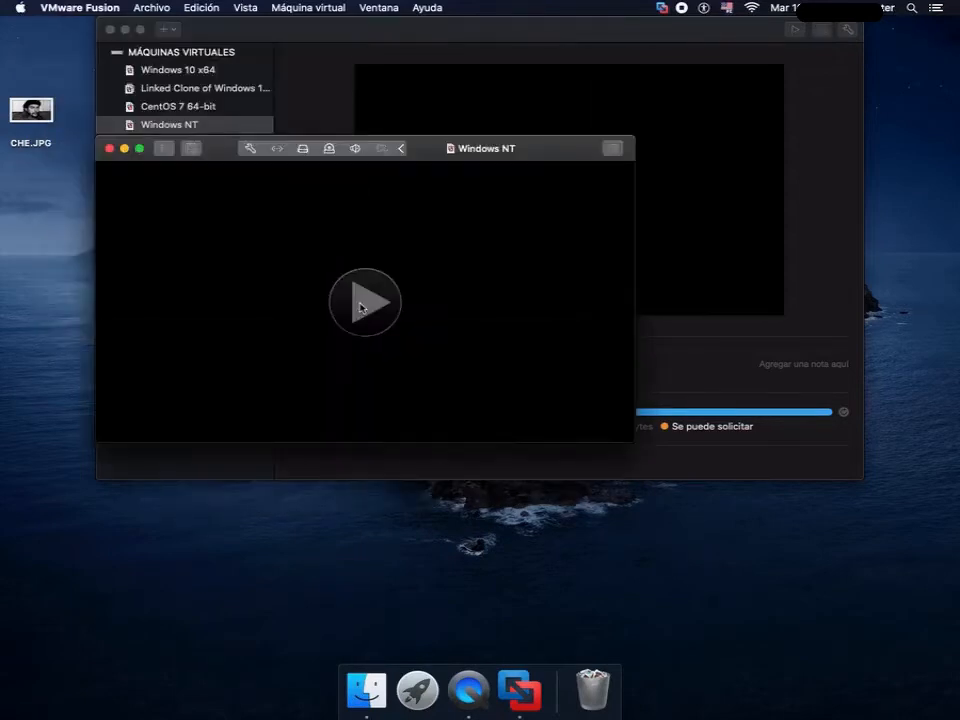
- Start the Windows NT virtual machine and continue its setup with the detected storage devices, agreeing to lose all data on the startup disk
{"action": "left_click", "coordinate": [362, 307]}
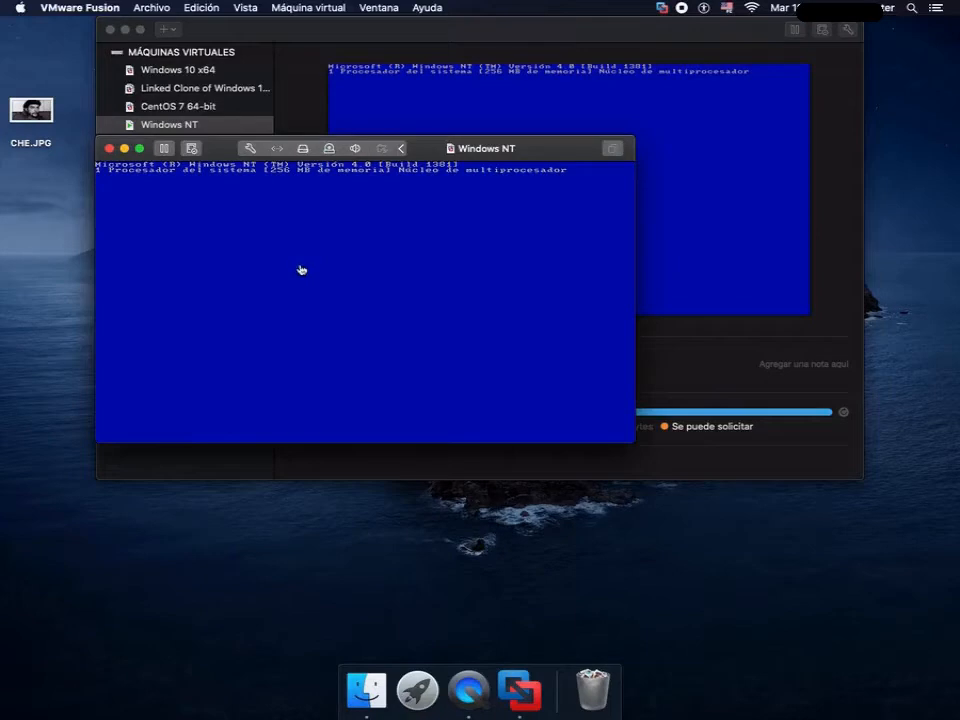
{"action": "left_click", "coordinate": [386, 291]}
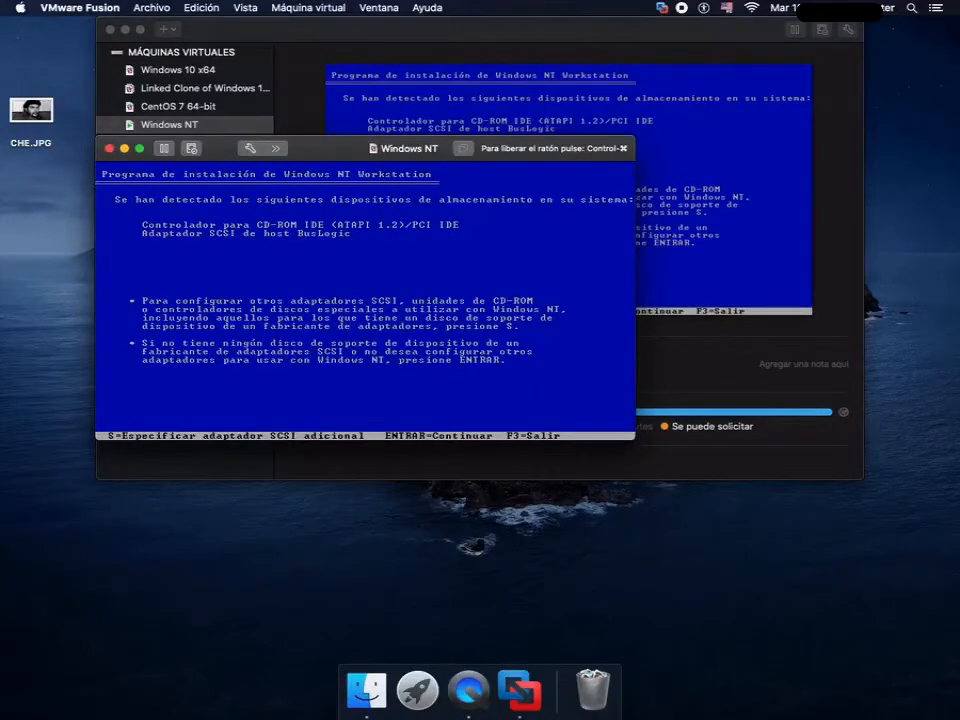
{"action": "key", "text": "Return"}
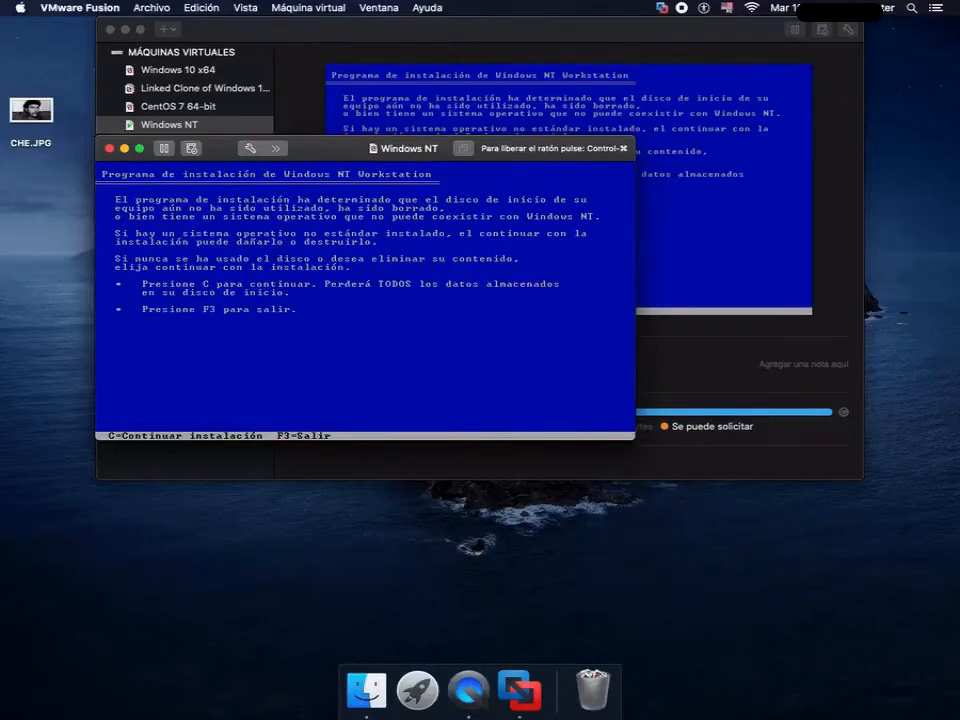
{"action": "key", "text": "c"}
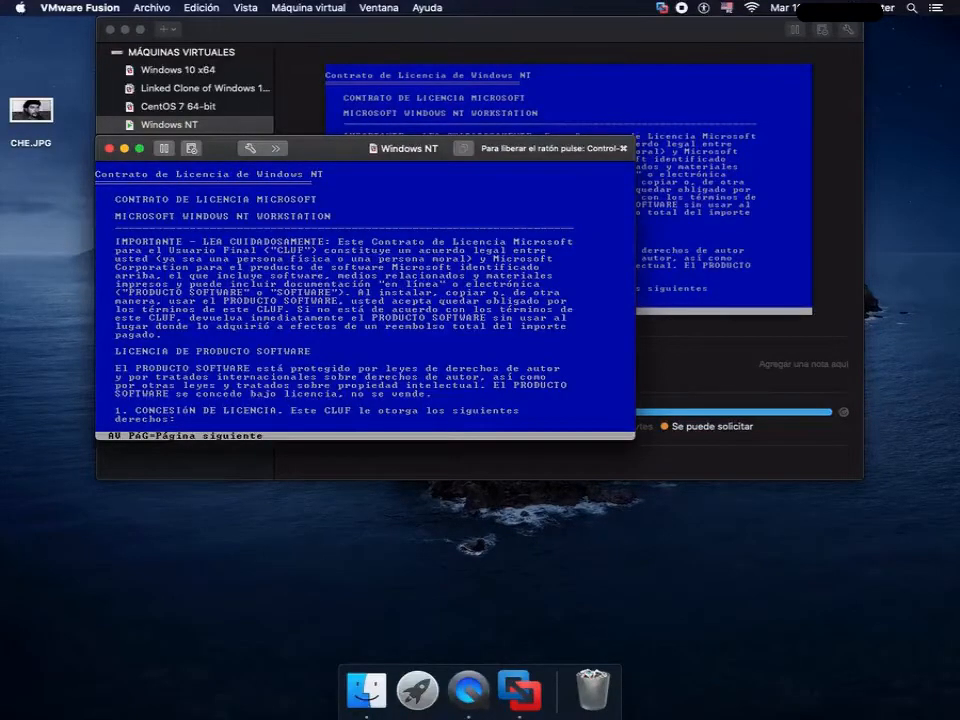
- Switch to Preferencias del Sistema and open the Accesibilidad settings
{"action": "left_click", "coordinate": [417, 690]}
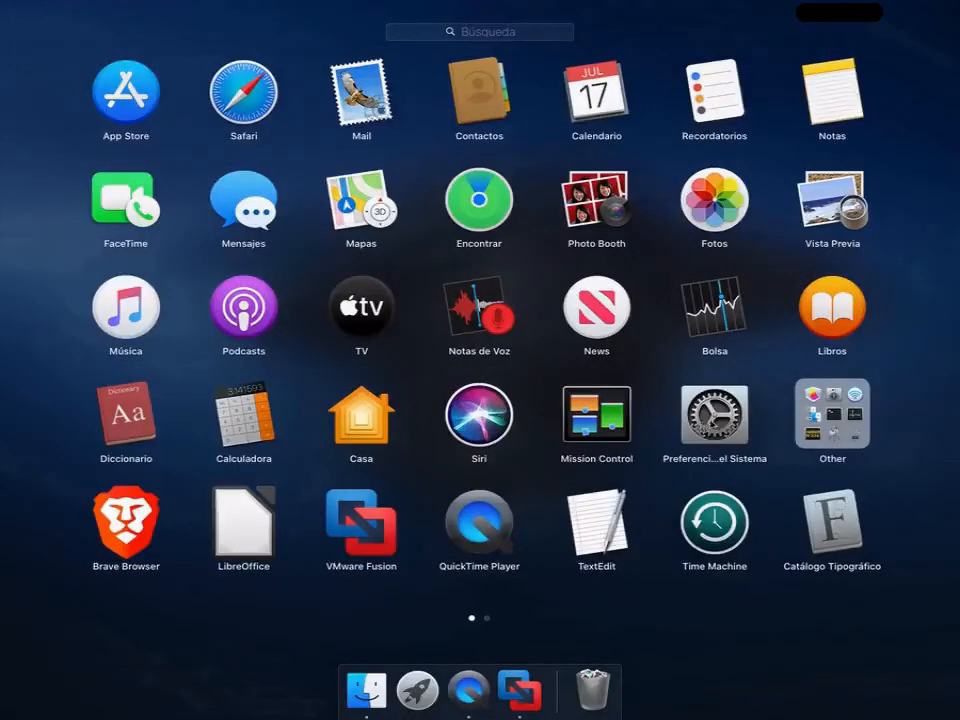
{"action": "left_click", "coordinate": [703, 425]}
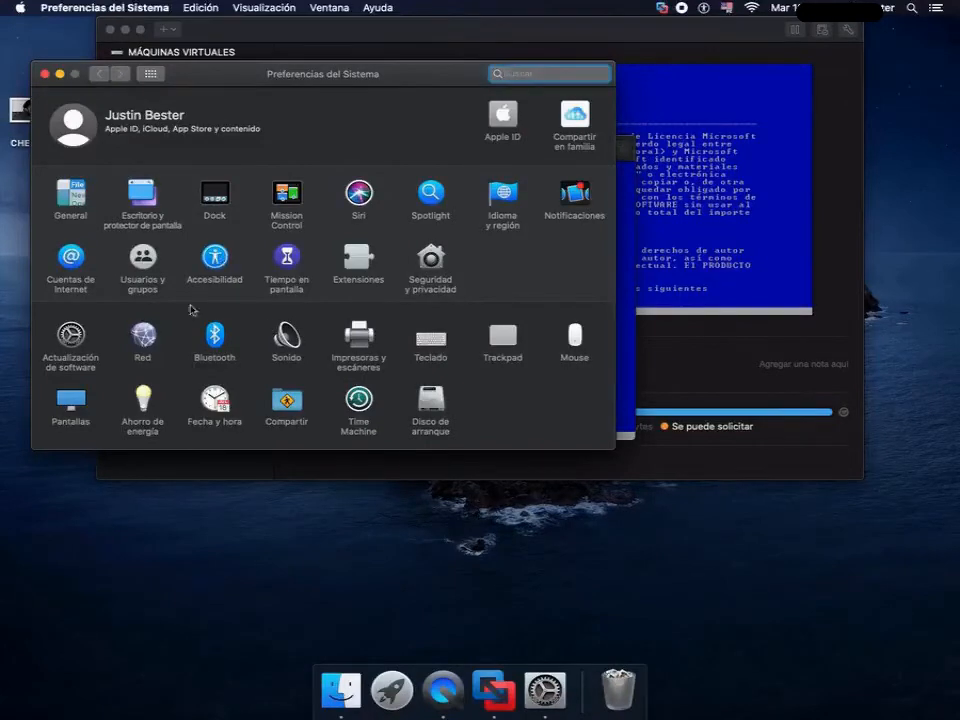
{"action": "left_click", "coordinate": [215, 258]}
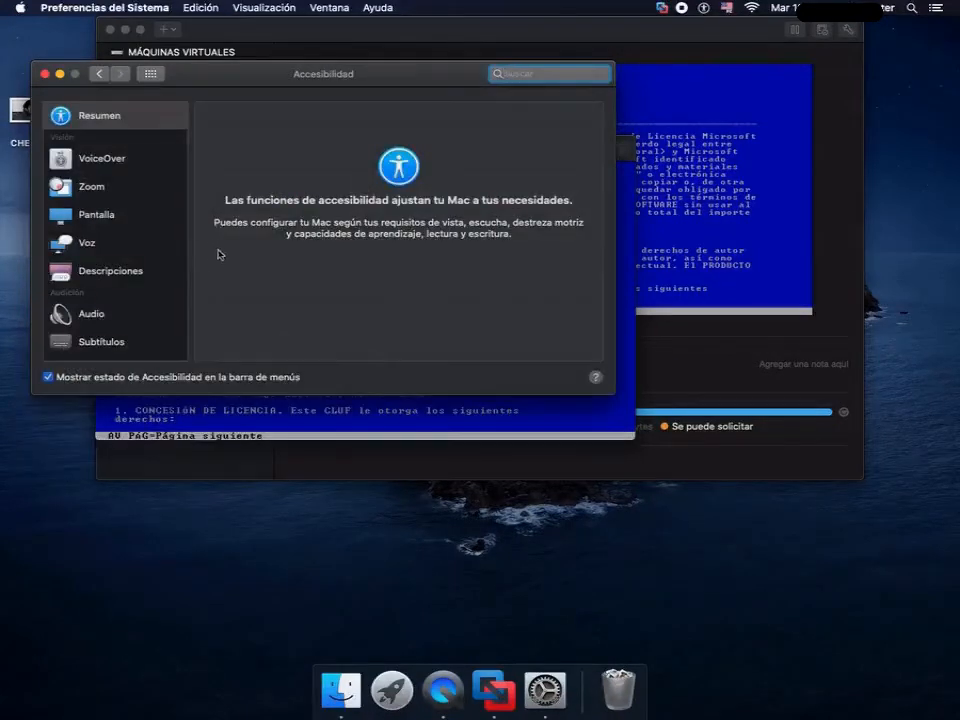
- Activate the on-screen Accessibility keyboard in the Teclado settings of Accesibilidad
{"action": "left_click", "coordinate": [125, 315]}
{"action": "key", "text": "Down"}
{"action": "key", "text": "Down"}
{"action": "key", "text": "Down"}
{"action": "key", "text": "Down"}
{"action": "key", "text": "Down"}
{"action": "key", "text": "Down"}
{"action": "key", "text": "Down"}
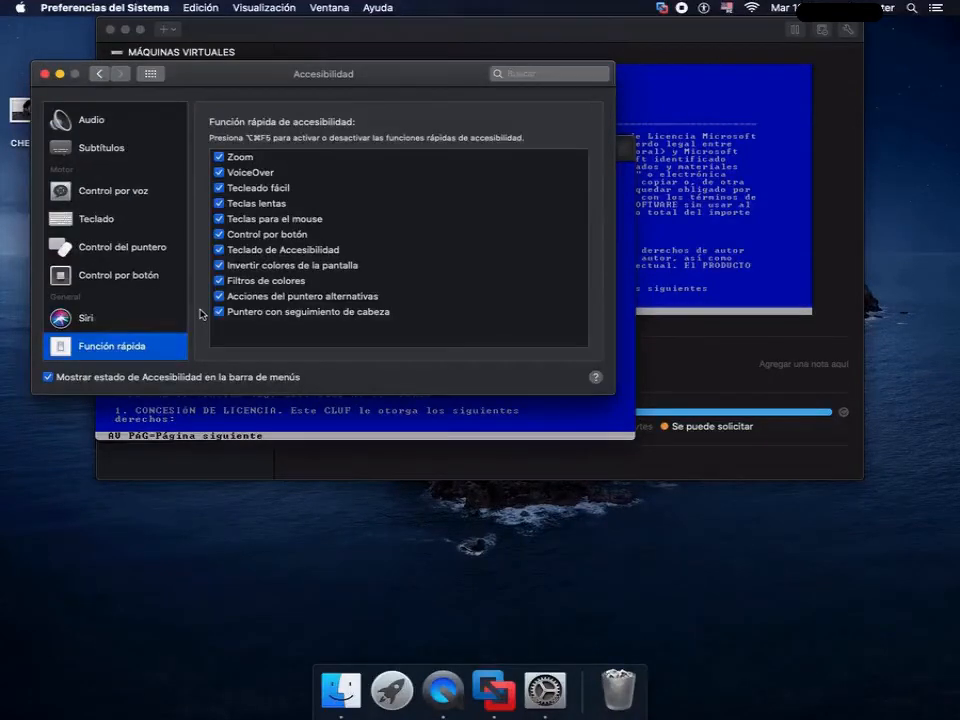
{"action": "key", "text": "Up"}
{"action": "key", "text": "Up"}
{"action": "key", "text": "Up"}
{"action": "key", "text": "Up"}
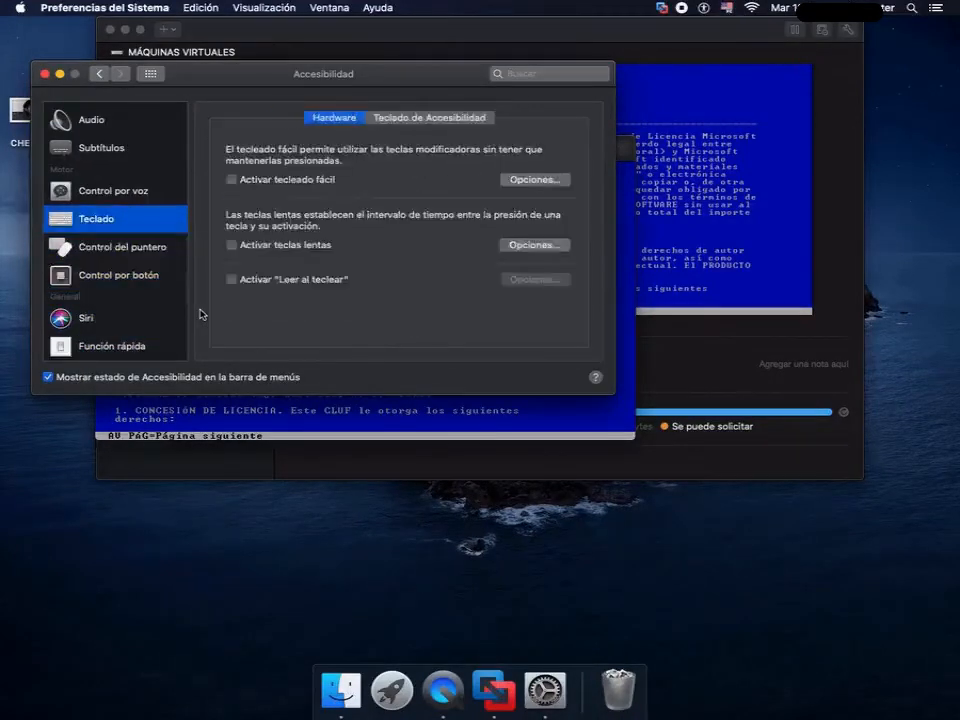
{"action": "left_click", "coordinate": [426, 120]}
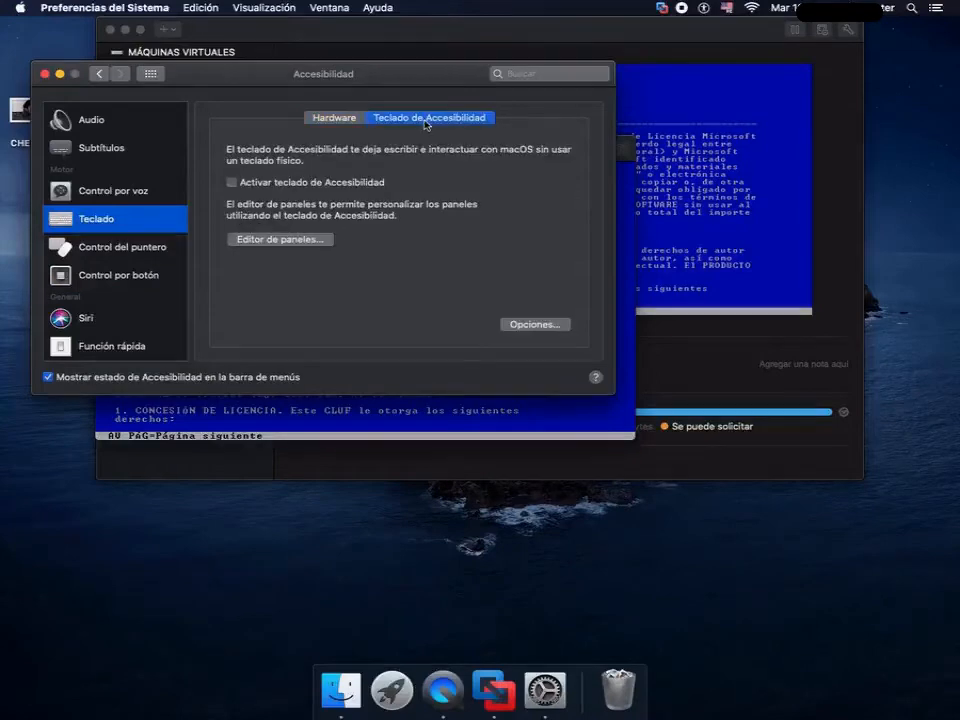
{"action": "left_click", "coordinate": [232, 183]}
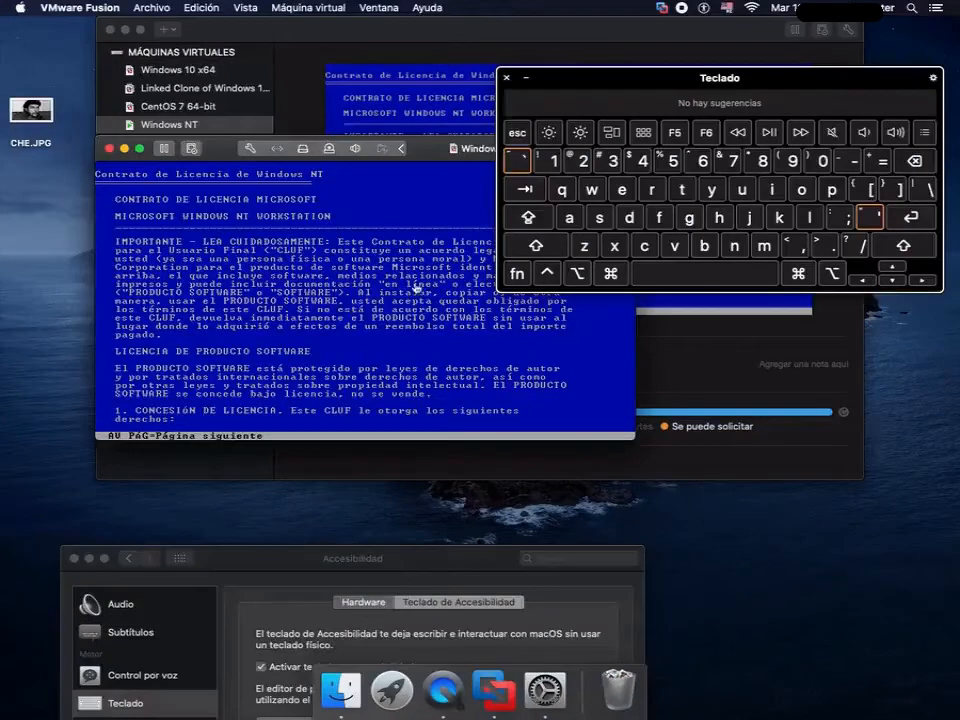
- Page through the Windows NT licence agreement to its end with the on-screen keyboard, and close the keyboard and the Accesibilidad window
{"action": "left_click", "coordinate": [517, 276]}
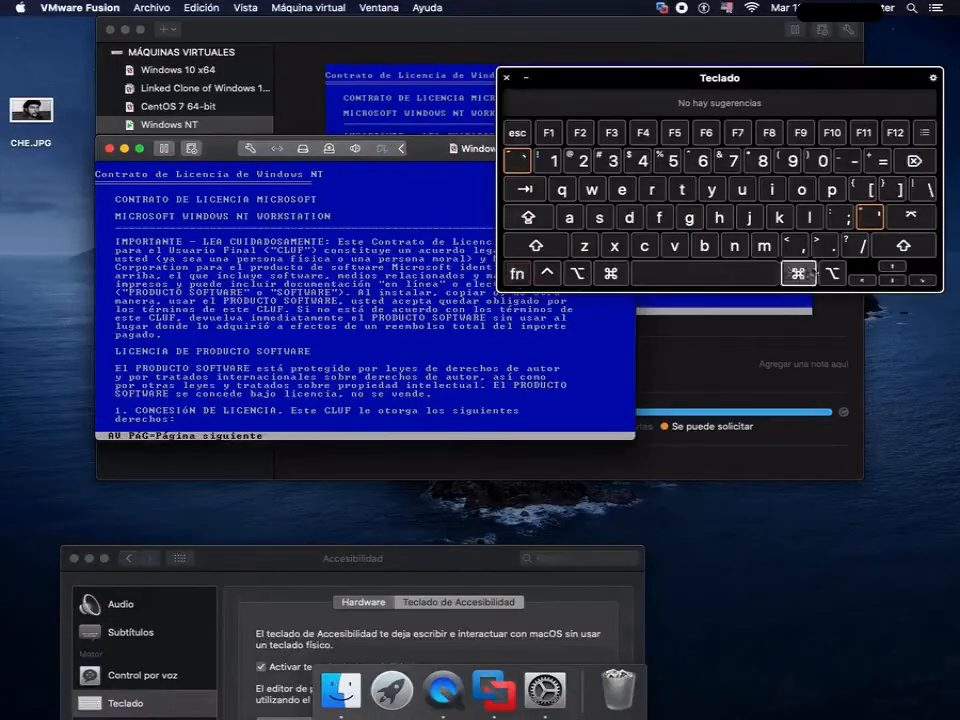
{"action": "left_click", "coordinate": [891, 281]}
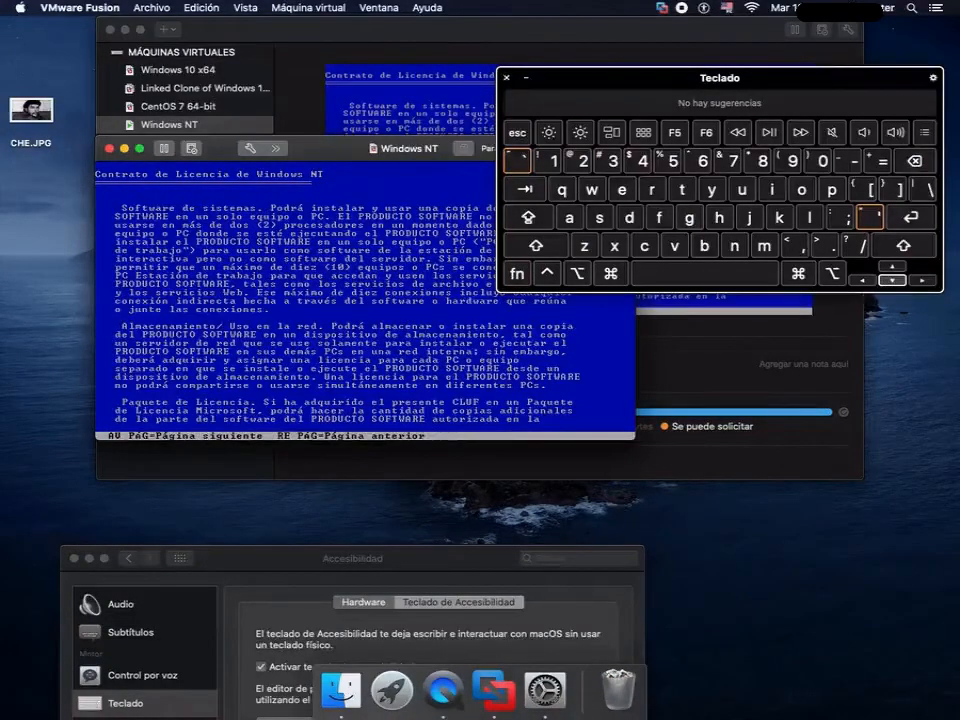
{"action": "left_click", "coordinate": [517, 276]}
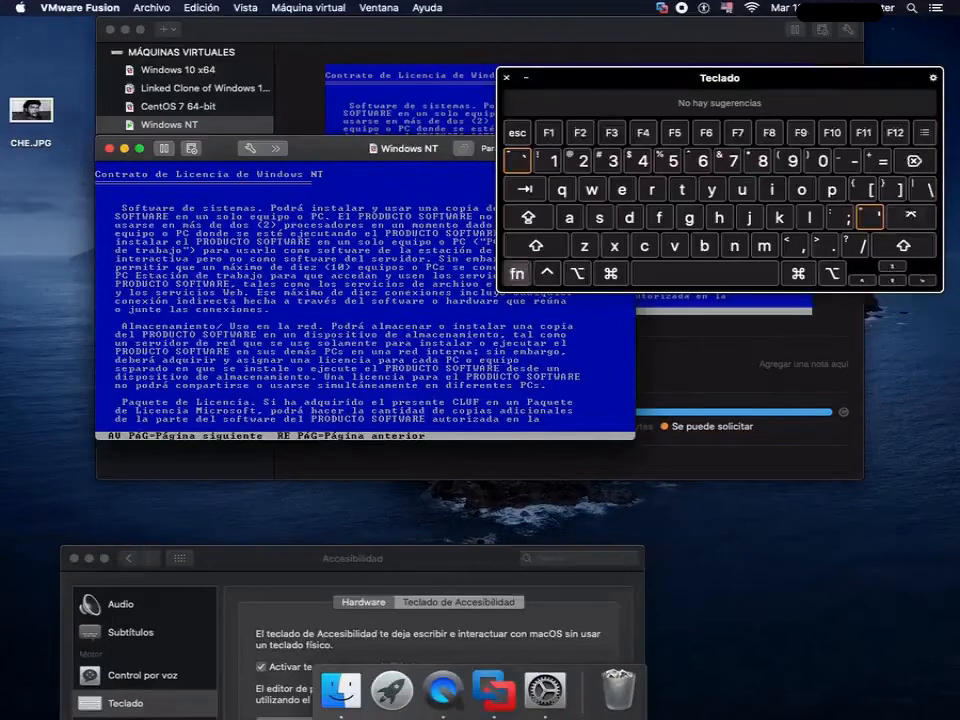
{"action": "left_click", "coordinate": [891, 280]}
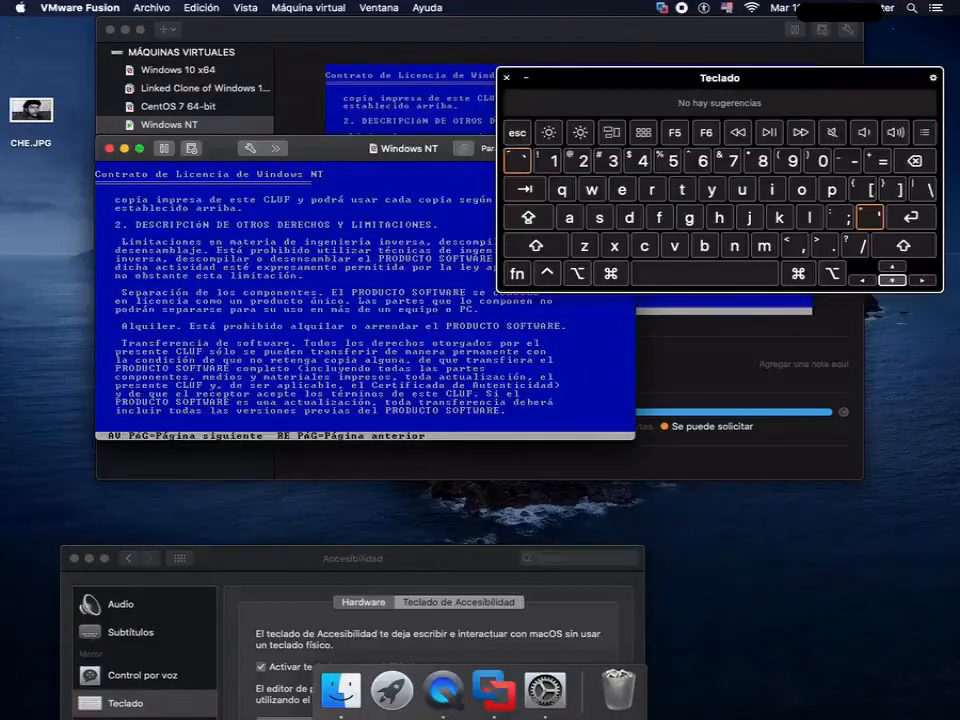
{"action": "left_click", "coordinate": [517, 274]}
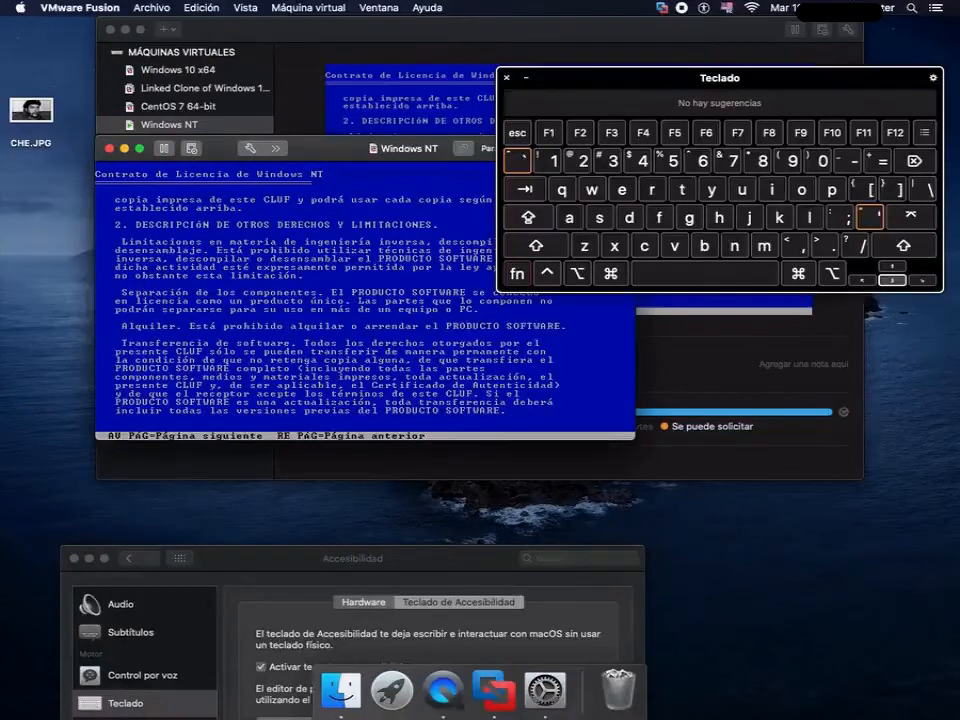
{"action": "left_click", "coordinate": [891, 279]}
{"action": "left_click", "coordinate": [517, 274]}
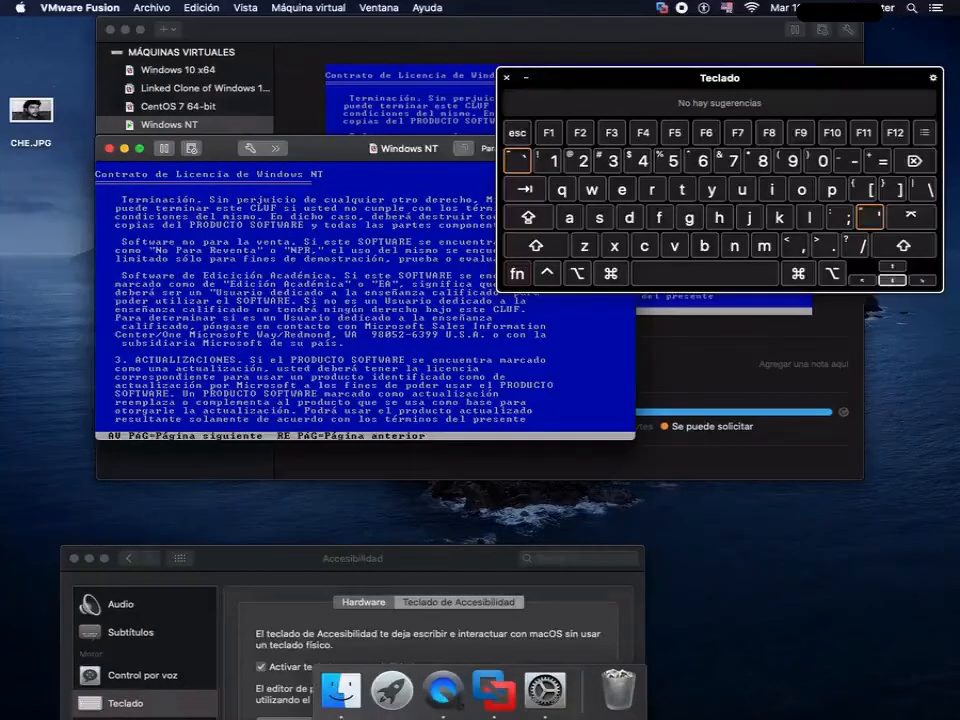
{"action": "left_click", "coordinate": [891, 280]}
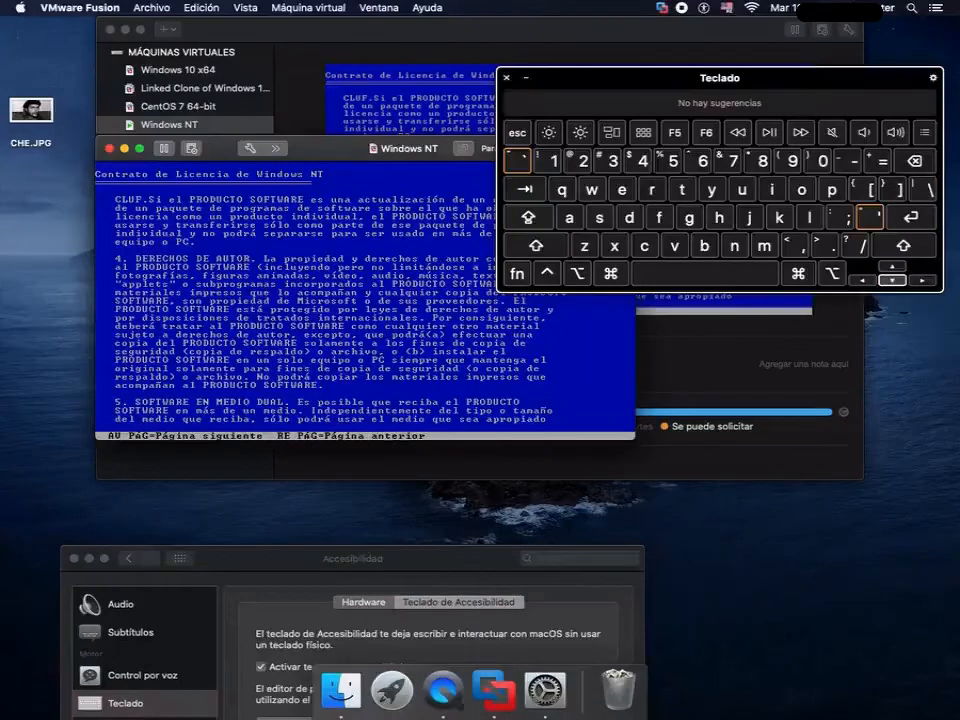
{"action": "left_click", "coordinate": [517, 274]}
{"action": "left_click", "coordinate": [891, 280]}
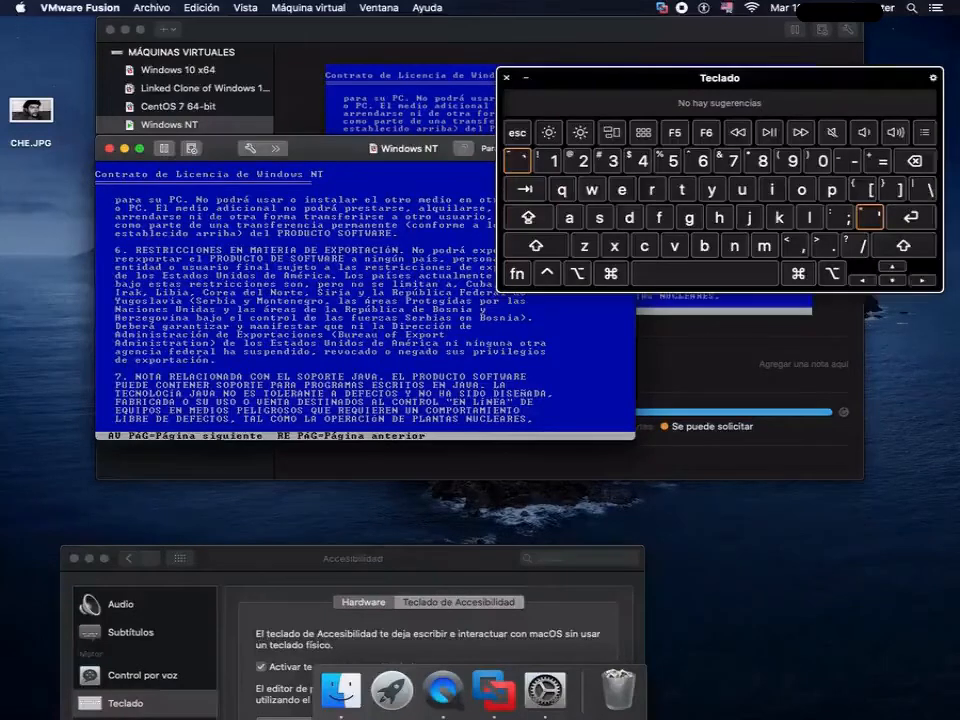
{"action": "left_click", "coordinate": [891, 280]}
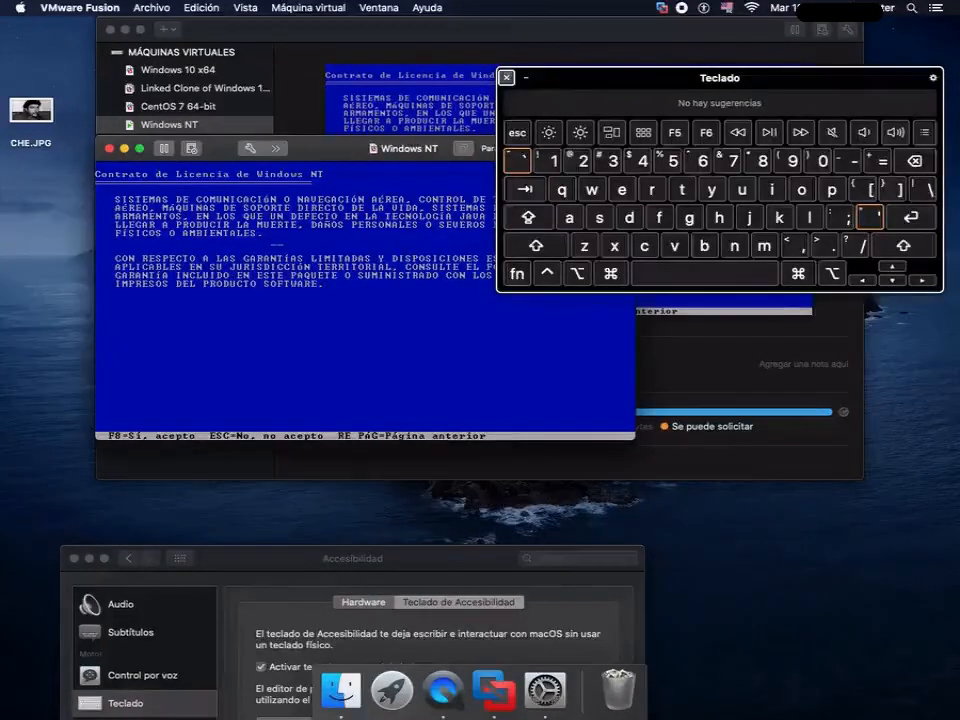
{"action": "left_click", "coordinate": [507, 78]}
{"action": "left_click", "coordinate": [74, 558]}
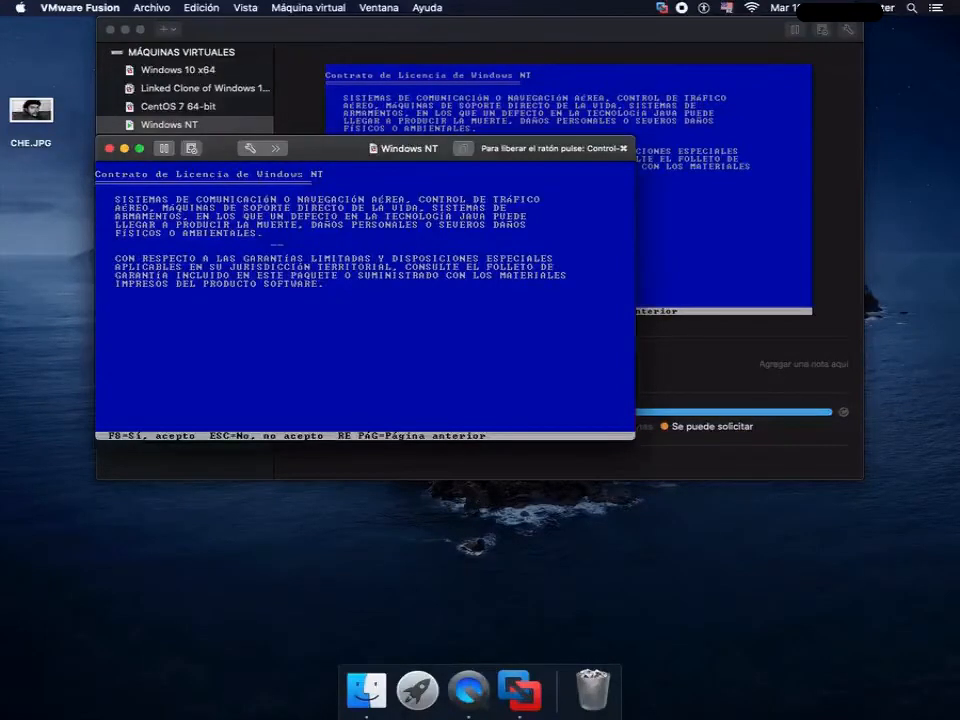
- Accept the licence agreement by having VMware Fusion send F8 to the virtual machine
{"action": "left_click", "coordinate": [308, 8]}
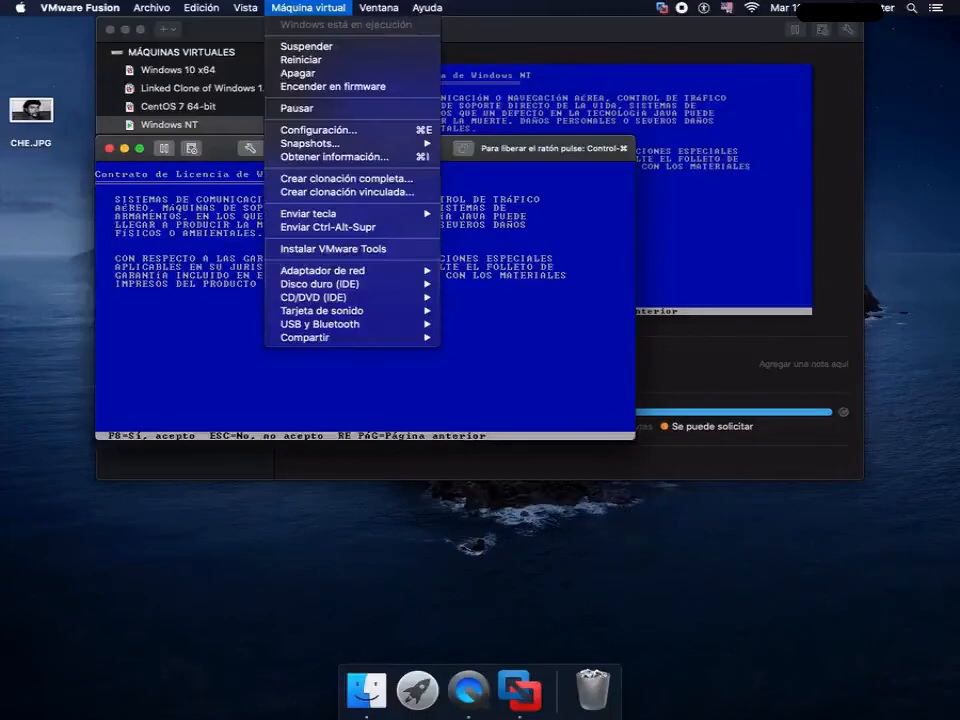
{"action": "mouse_move", "coordinate": [308, 214]}
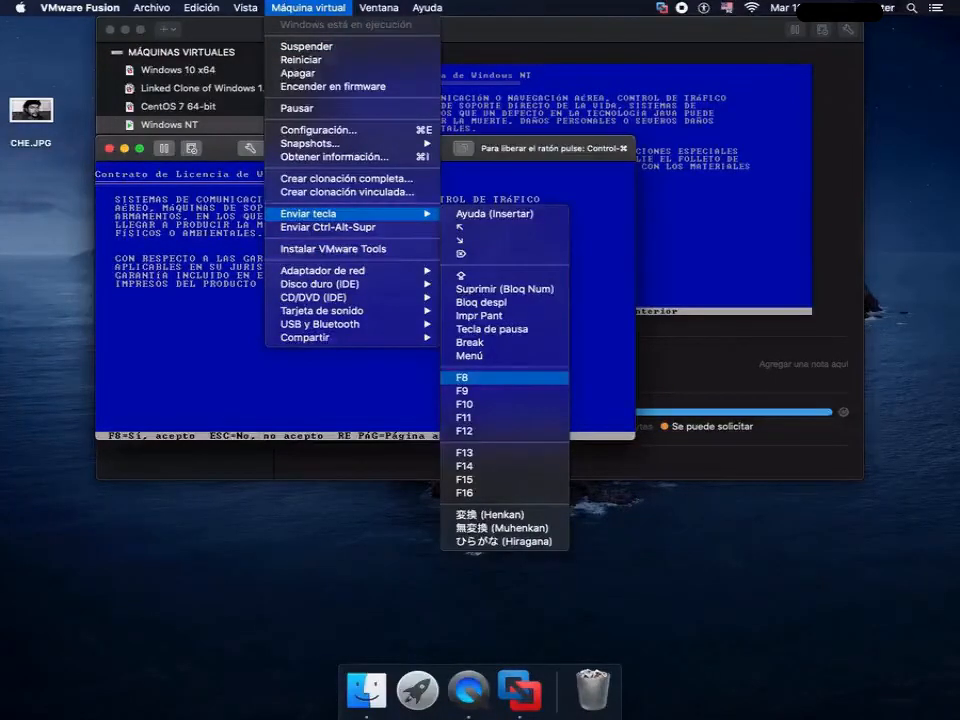
{"action": "left_click", "coordinate": [505, 378]}
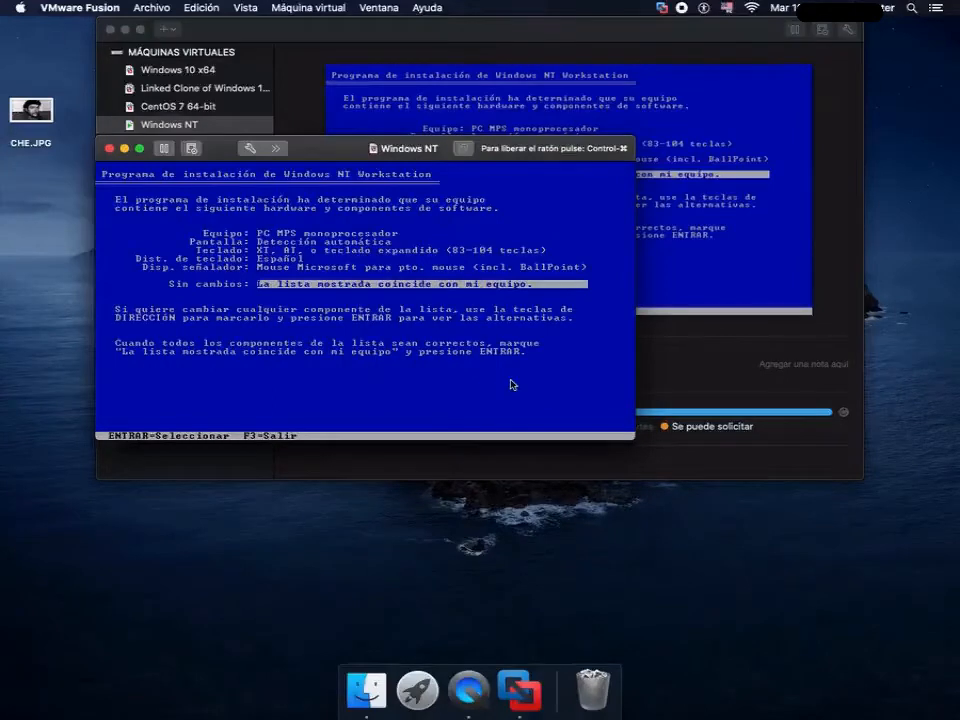
- Change the keyboard layout in the detected hardware list to Inglés (Estados Unidos-internacional)
{"action": "key", "text": "Down"}
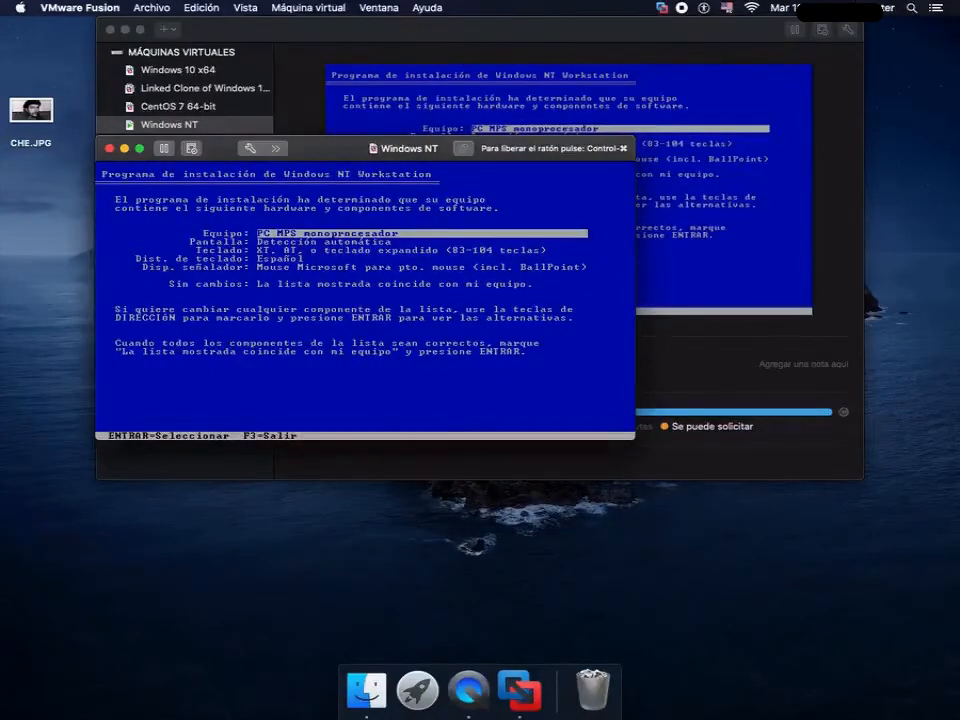
{"action": "key", "text": "Down"}
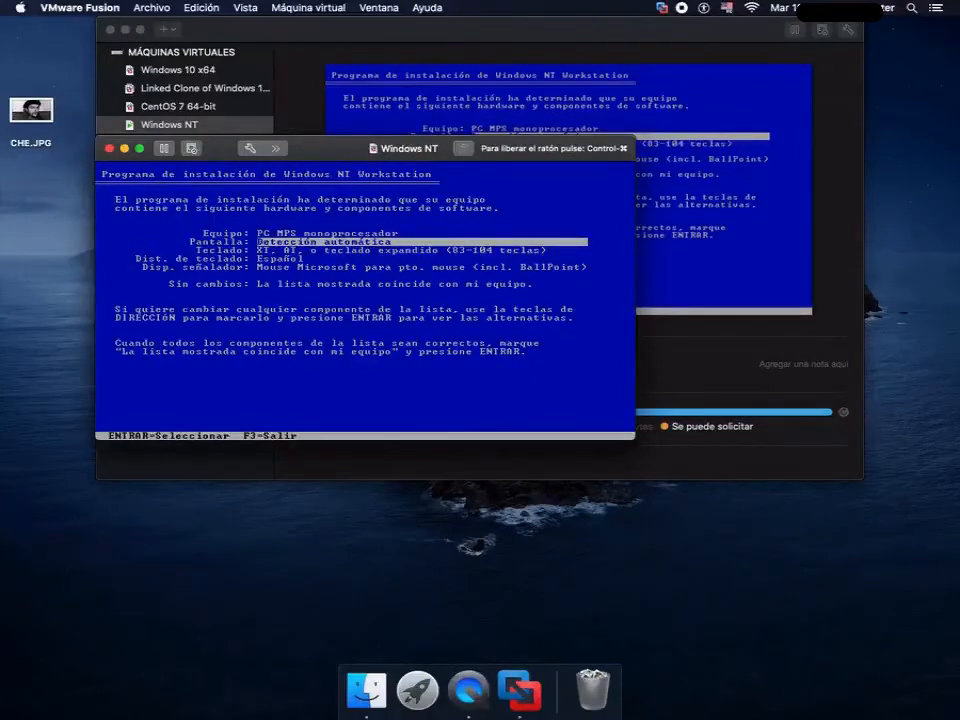
{"action": "key", "text": "Down"}
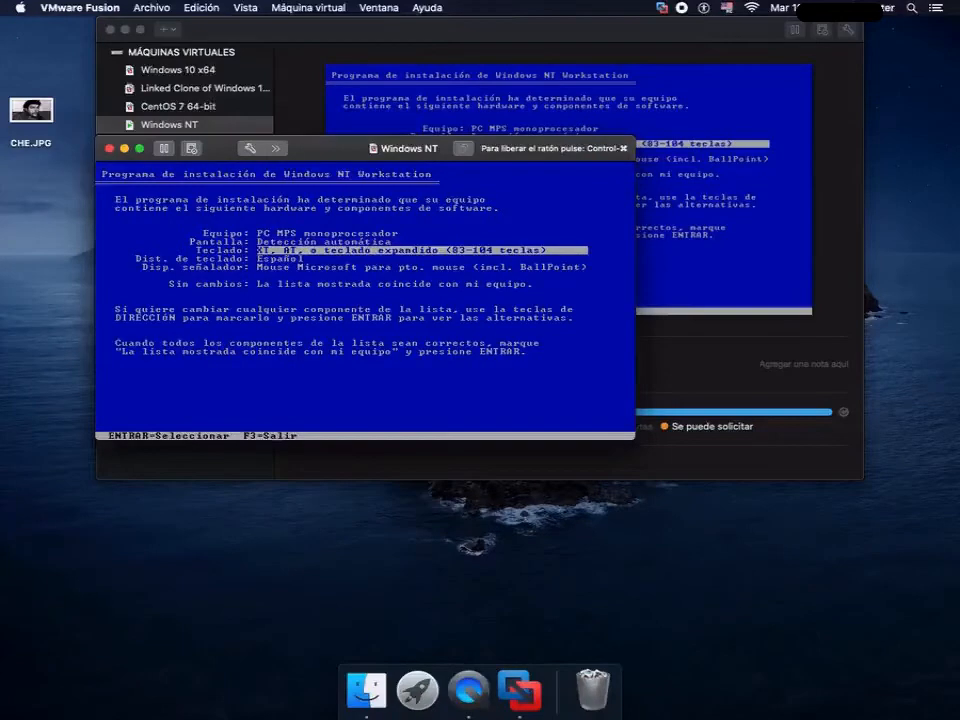
{"action": "key", "text": "Down"}
{"action": "key", "text": "Down"}
{"action": "key", "text": "Up"}
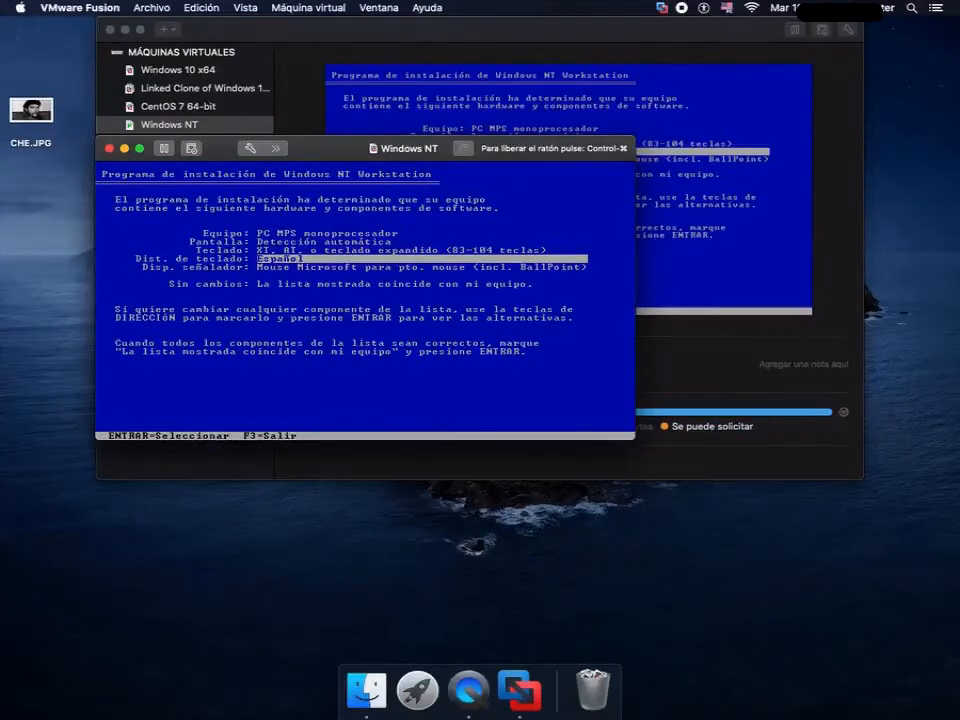
{"action": "key", "text": "Return"}
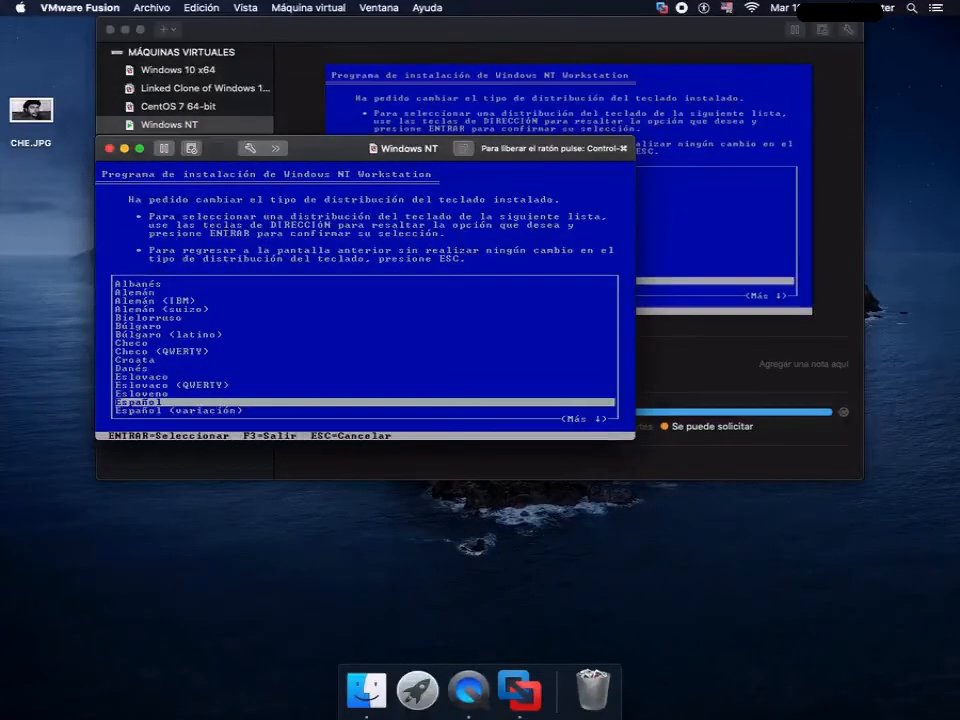
{"action": "key", "text": "Down"}
{"action": "key", "text": "Down"}
{"action": "key", "text": "Down"}
{"action": "key", "text": "Down"}
{"action": "key", "text": "Down"}
{"action": "key", "text": "Down"}
{"action": "key", "text": "Down"}
{"action": "key", "text": "Down"}
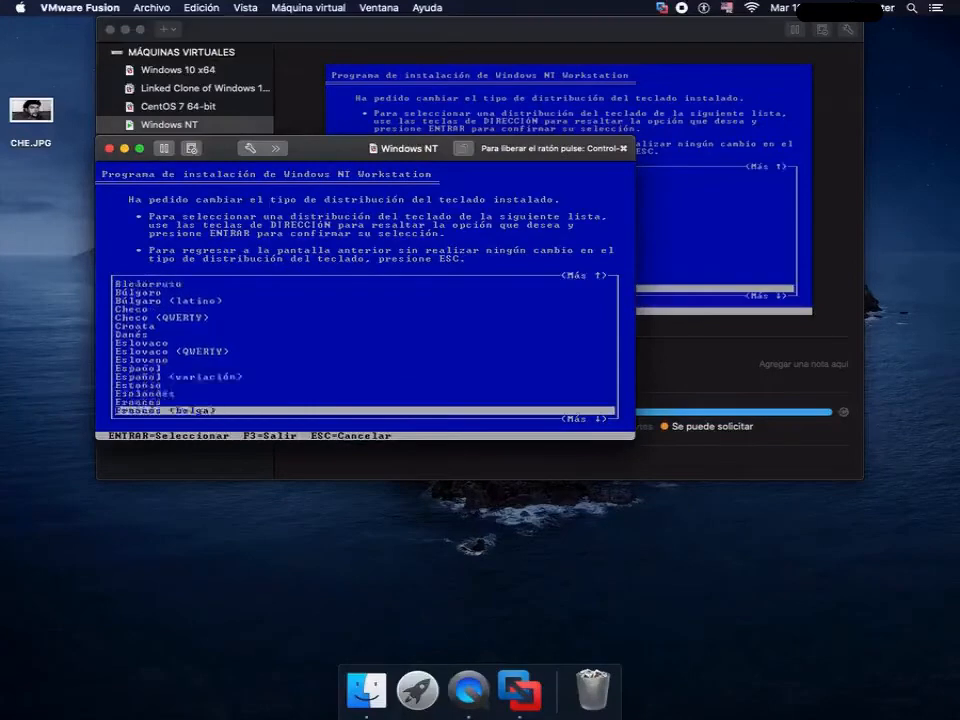
{"action": "key", "text": "Up"}
{"action": "key", "text": "Up"}
{"action": "key", "text": "Up"}
{"action": "key", "text": "Up"}
{"action": "key", "text": "Up"}
{"action": "key", "text": "Down"}
{"action": "key", "text": "Down"}
{"action": "key", "text": "Down"}
{"action": "key", "text": "Down"}
{"action": "key", "text": "Down"}
{"action": "key", "text": "Down"}
{"action": "key", "text": "Down"}
{"action": "key", "text": "Down"}
{"action": "key", "text": "Down"}
{"action": "key", "text": "Down"}
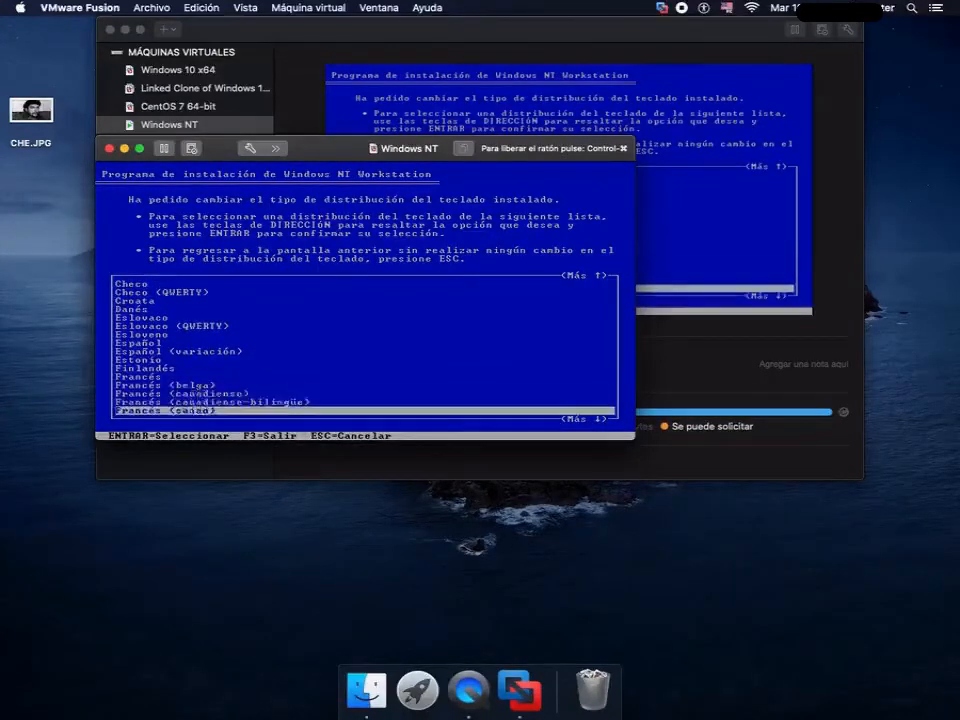
{"action": "key", "text": "Down"}
{"action": "key", "text": "Down"}
{"action": "key", "text": "Down"}
{"action": "key", "text": "Down"}
{"action": "key", "text": "Down"}
{"action": "key", "text": "Down"}
{"action": "key", "text": "Down"}
{"action": "key", "text": "Down"}
{"action": "key", "text": "Down"}
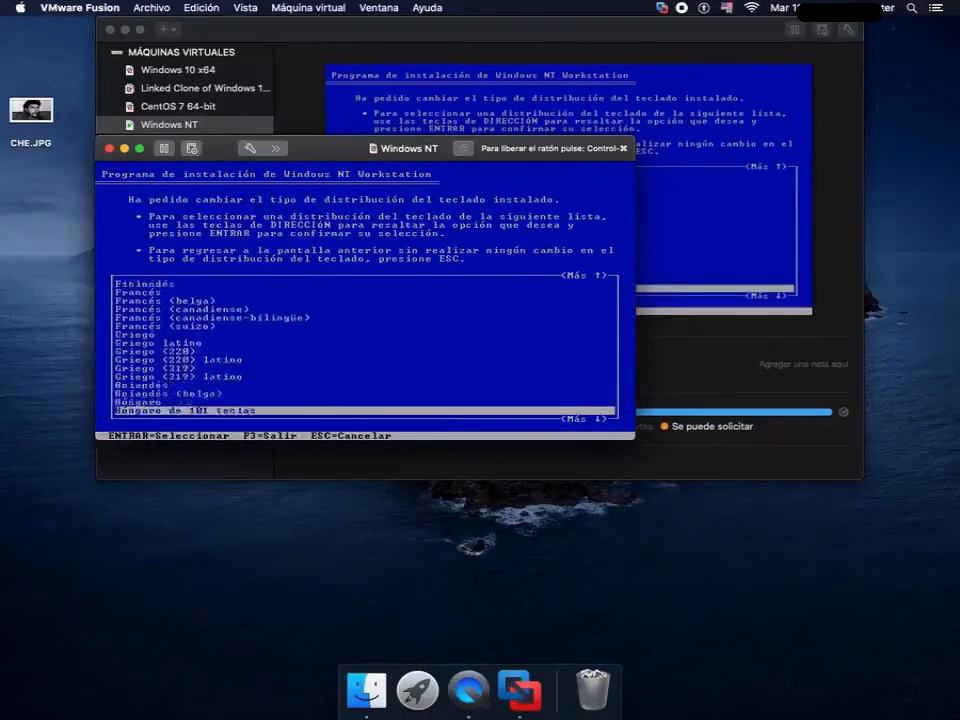
{"action": "key", "text": "Down"}
{"action": "key", "text": "Down"}
{"action": "key", "text": "Down"}
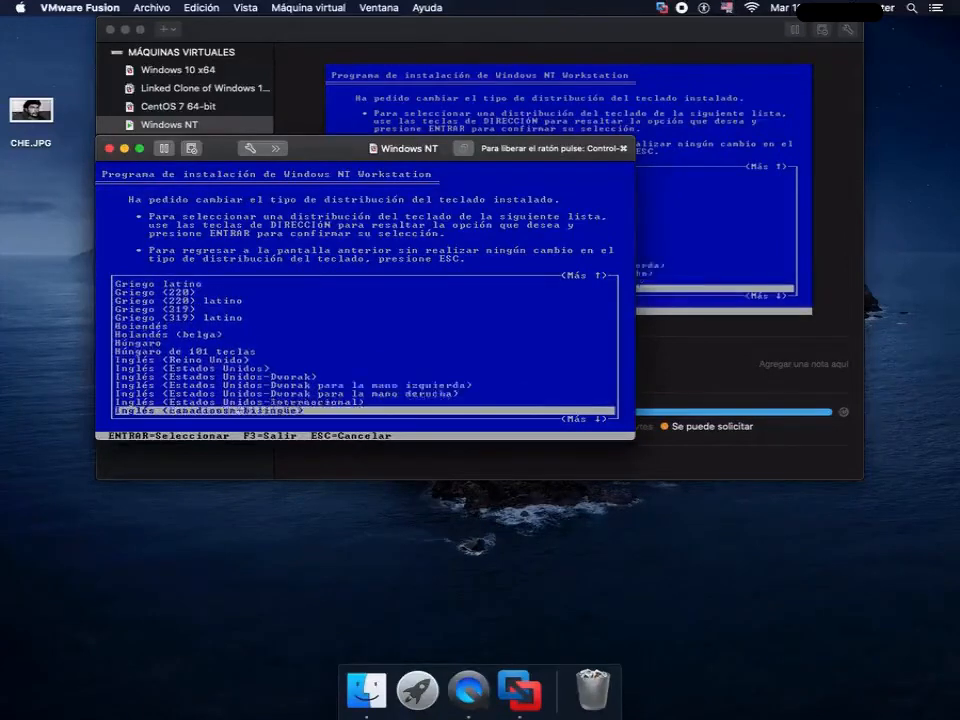
{"action": "key", "text": "Up"}
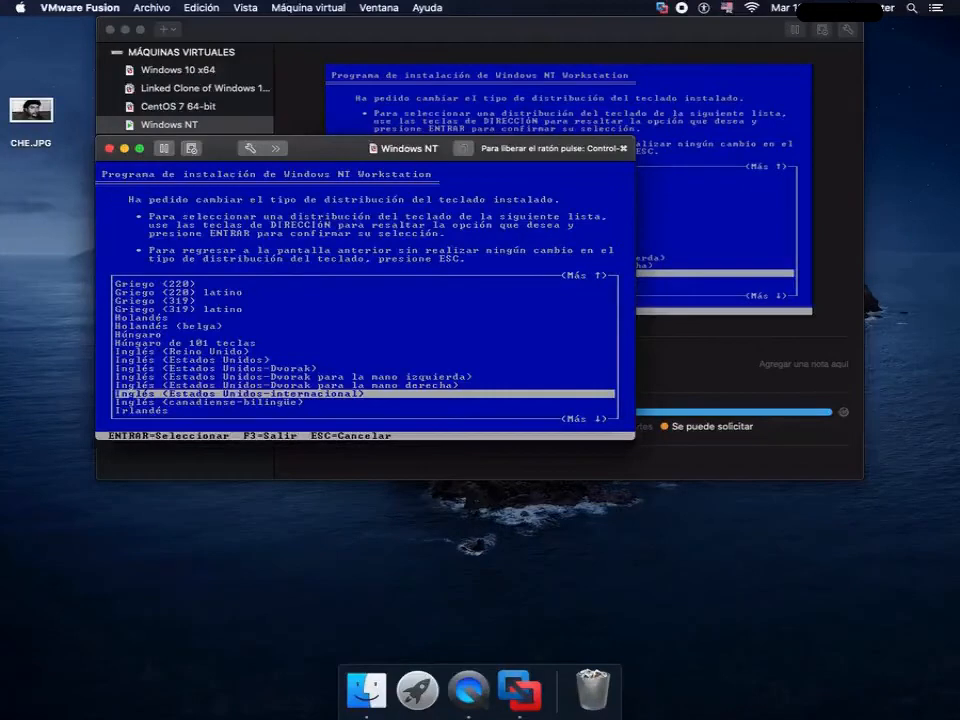
{"action": "key", "text": "Return"}
- Accept the hardware and component list and install Windows NT in the disk's unpartitioned space
{"action": "key", "text": "Up"}
{"action": "key", "text": "Down"}
{"action": "key", "text": "Return"}
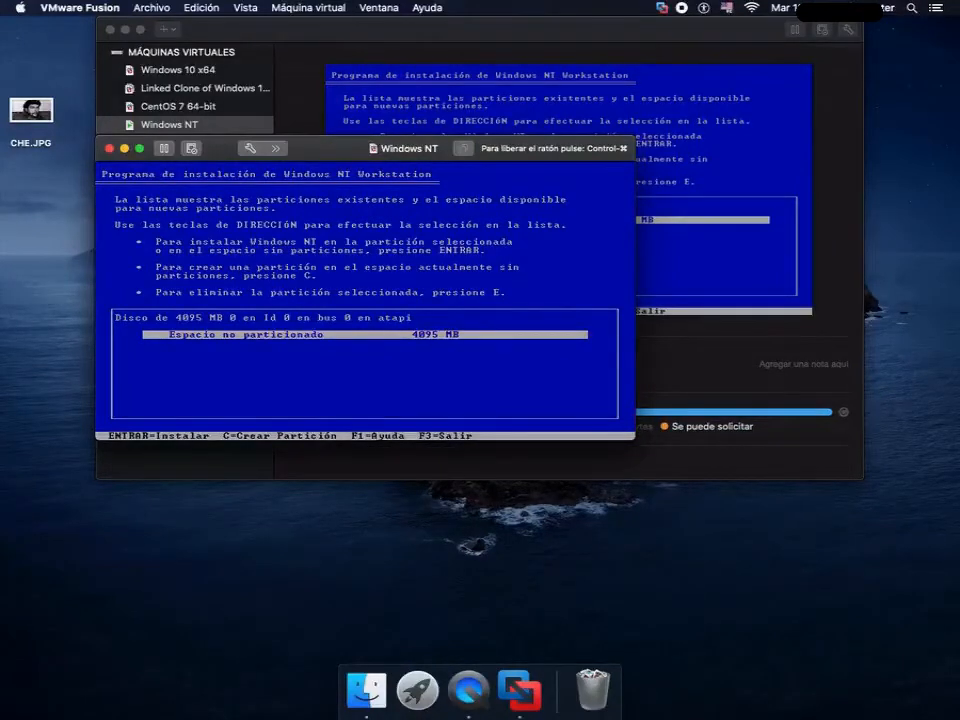
{"action": "key", "text": "Return"}
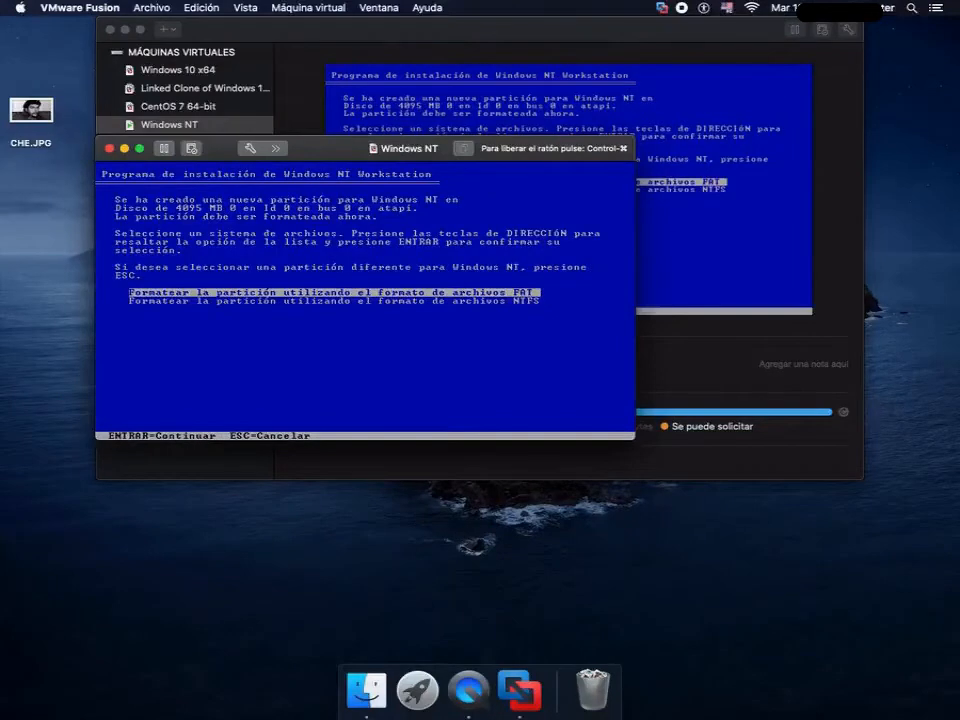
- Format the new Windows NT partition with the NTFS file system
{"action": "key", "text": "Down"}
{"action": "key", "text": "Up"}
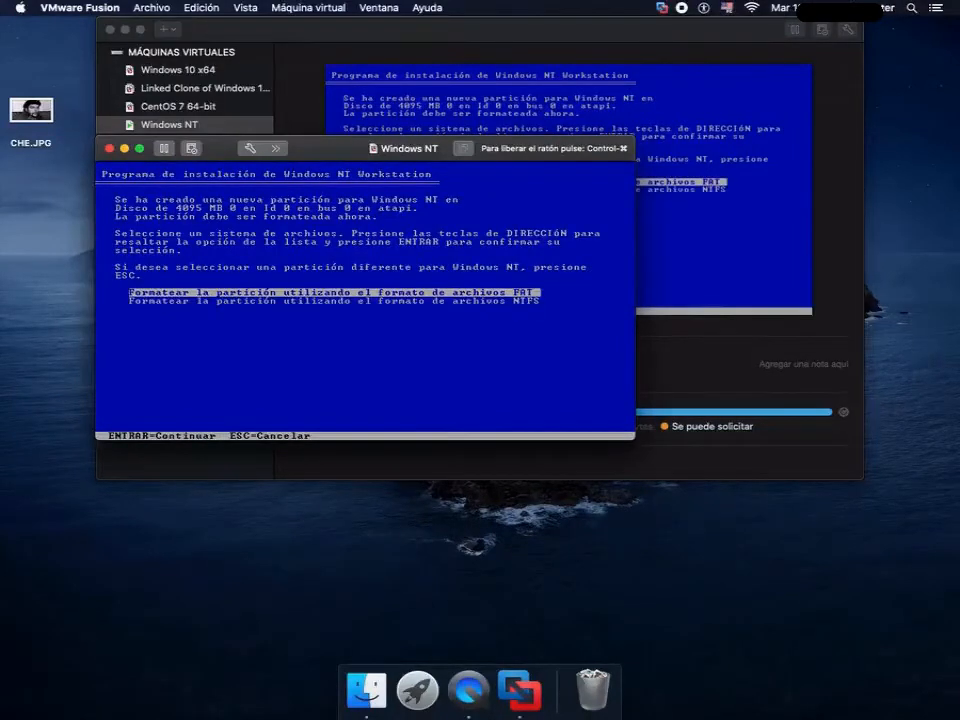
{"action": "key", "text": "Down"}
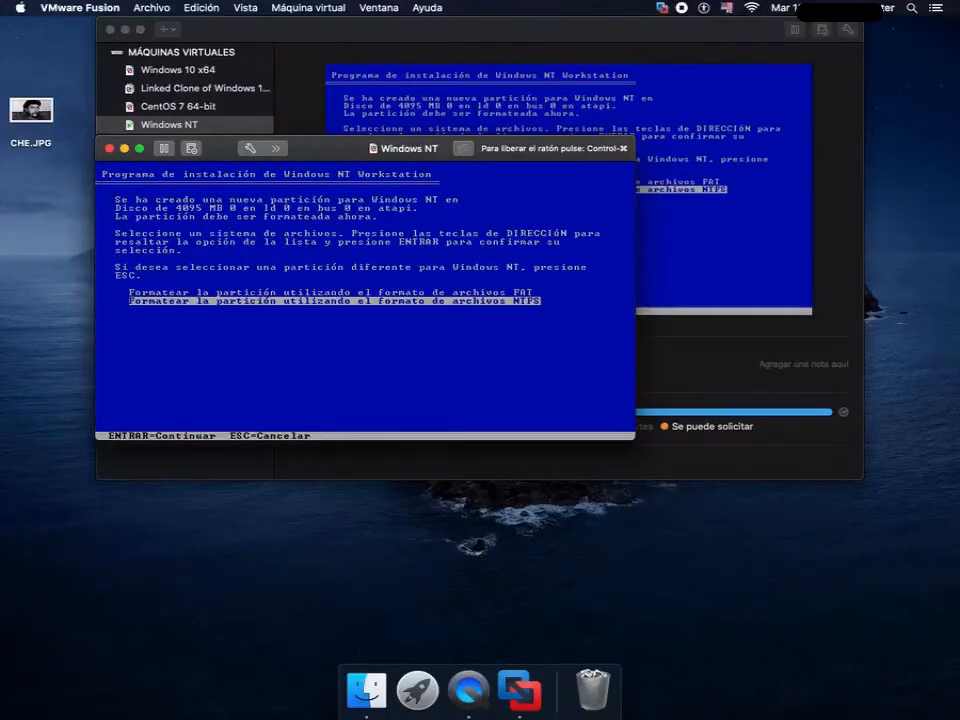
{"action": "key", "text": "Return"}
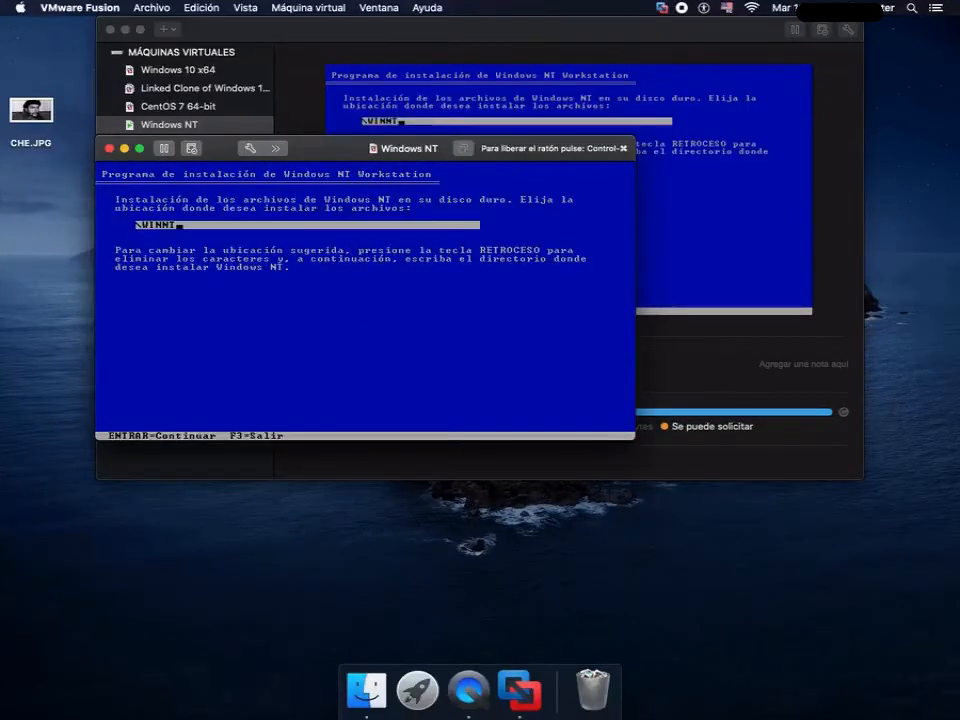
- Set the installation directory to \WINDOWS and allow the exhaustive examination of the disk
{"action": "type", "text": "DOWS"}
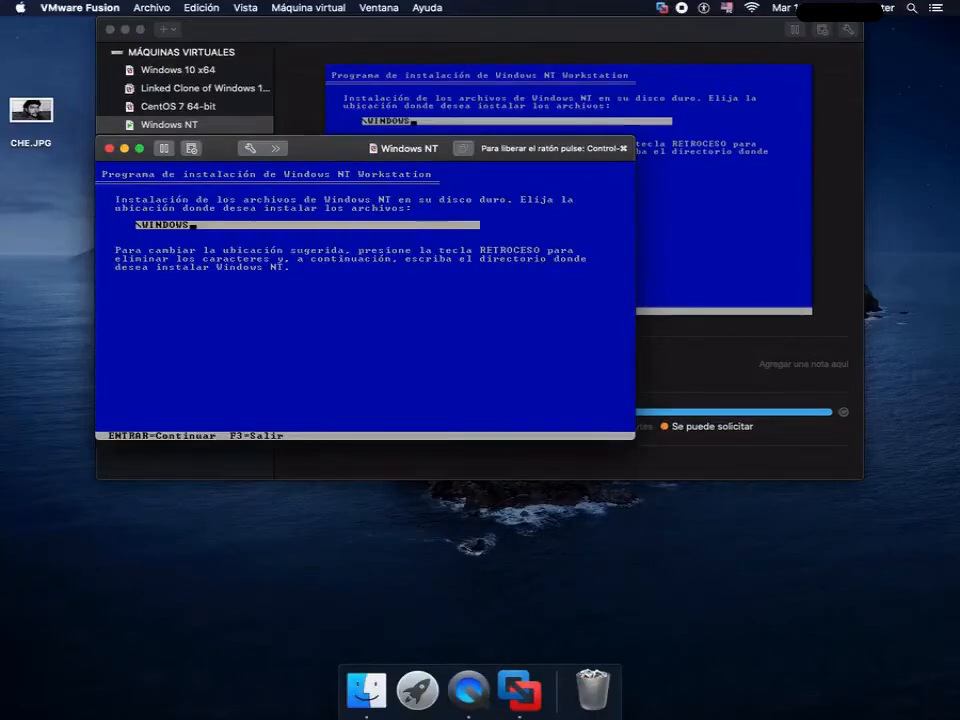
{"action": "key", "text": "Return"}
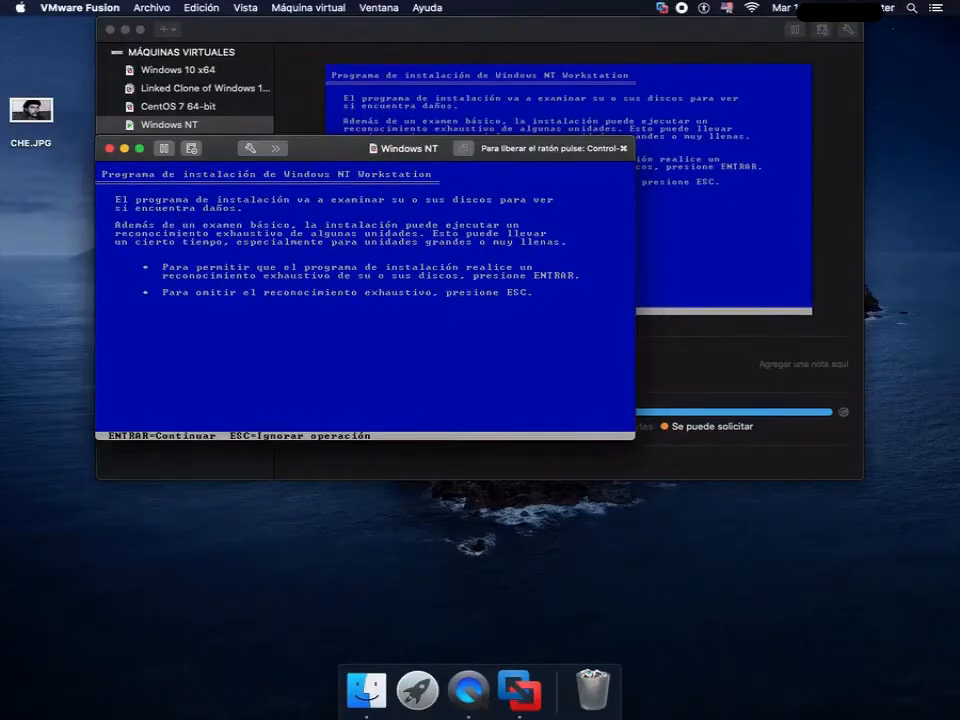
{"action": "key", "text": "Return"}
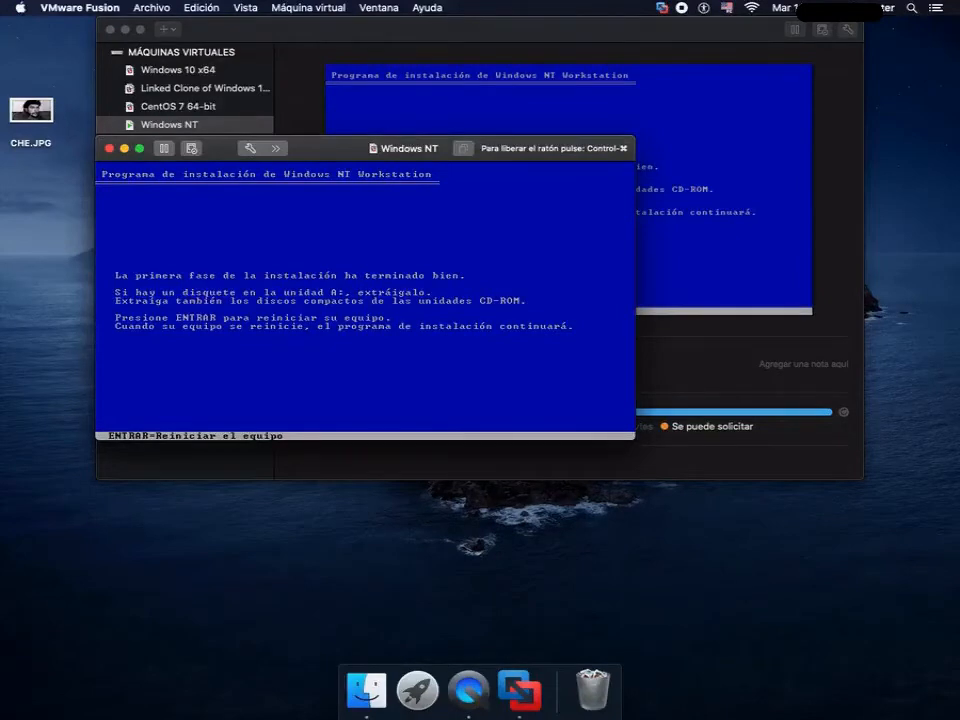
- Restart the virtual machine and continue the graphical setup wizard with the Personalizada installation type
{"action": "key", "text": "Return"}
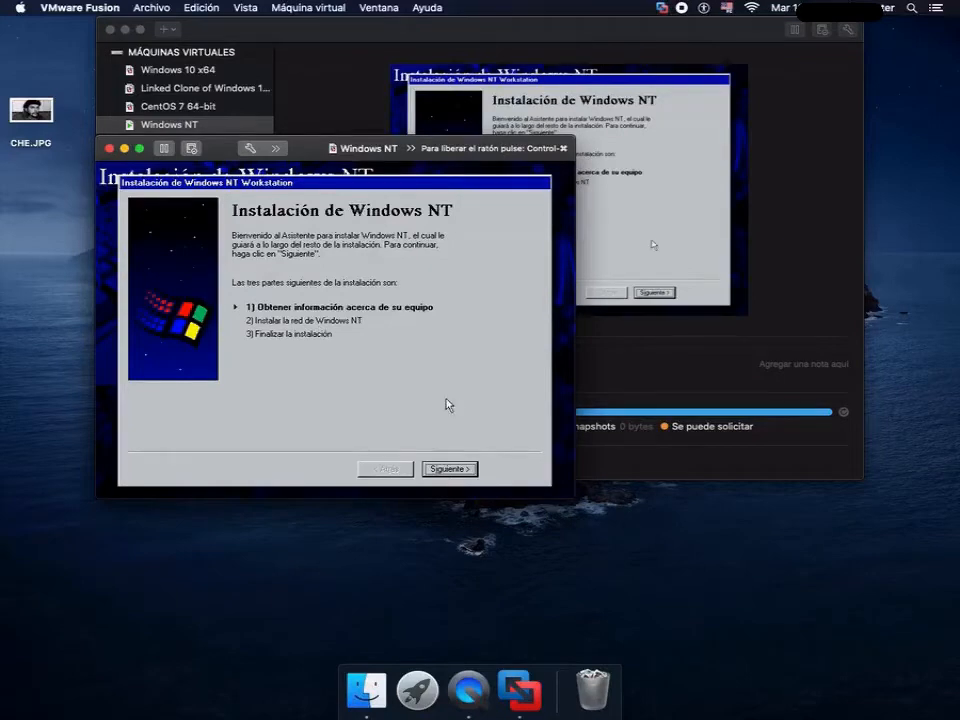
{"action": "left_click", "coordinate": [450, 470]}
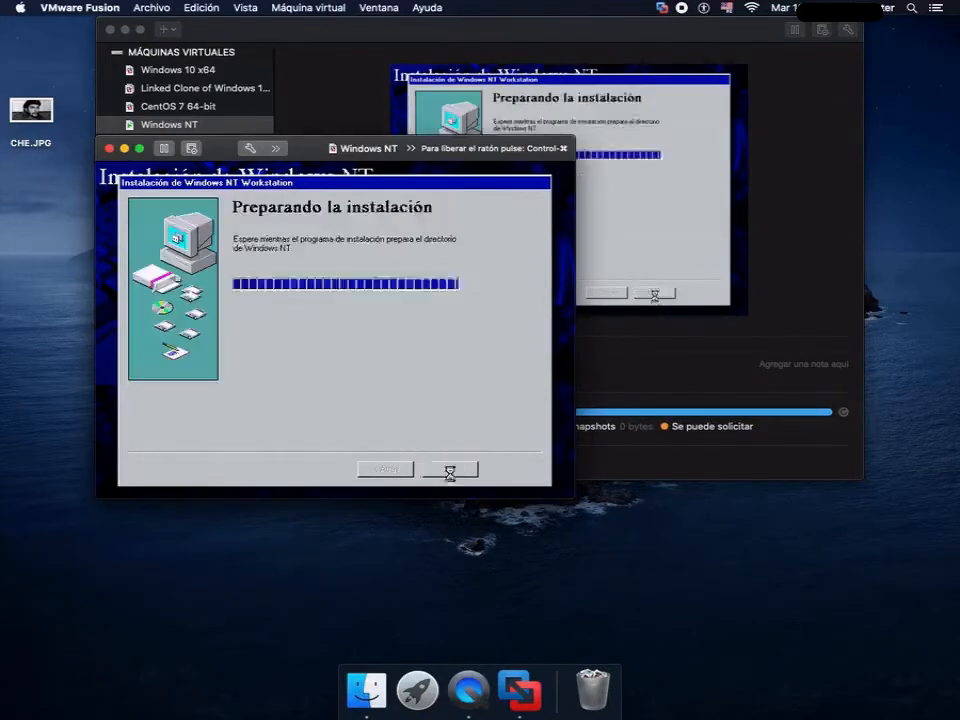
{"action": "left_click", "coordinate": [263, 358]}
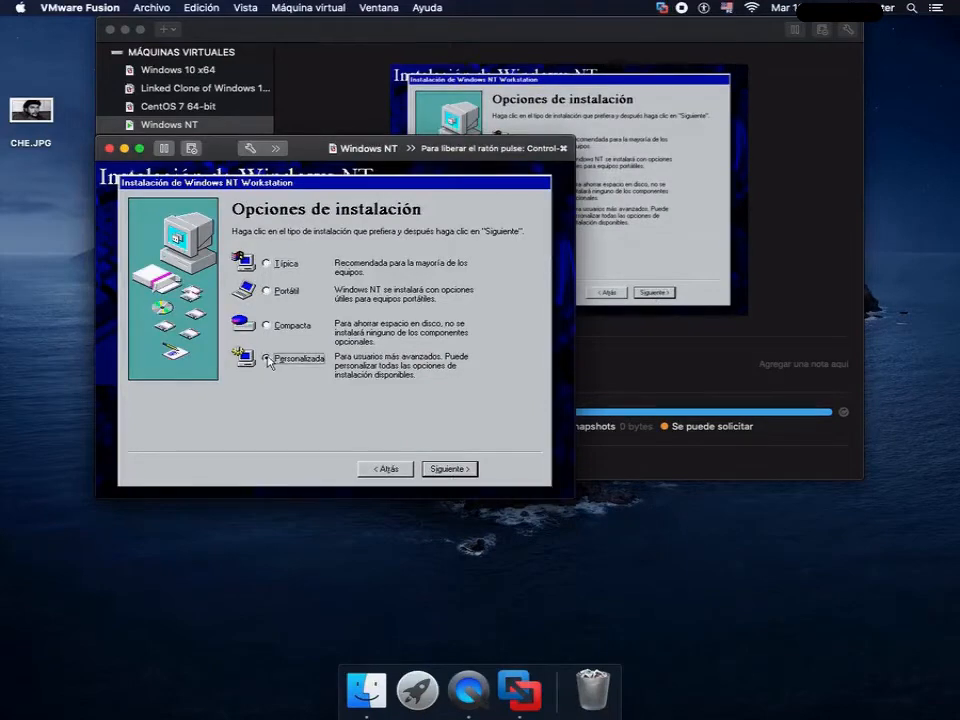
{"action": "left_click", "coordinate": [452, 469]}
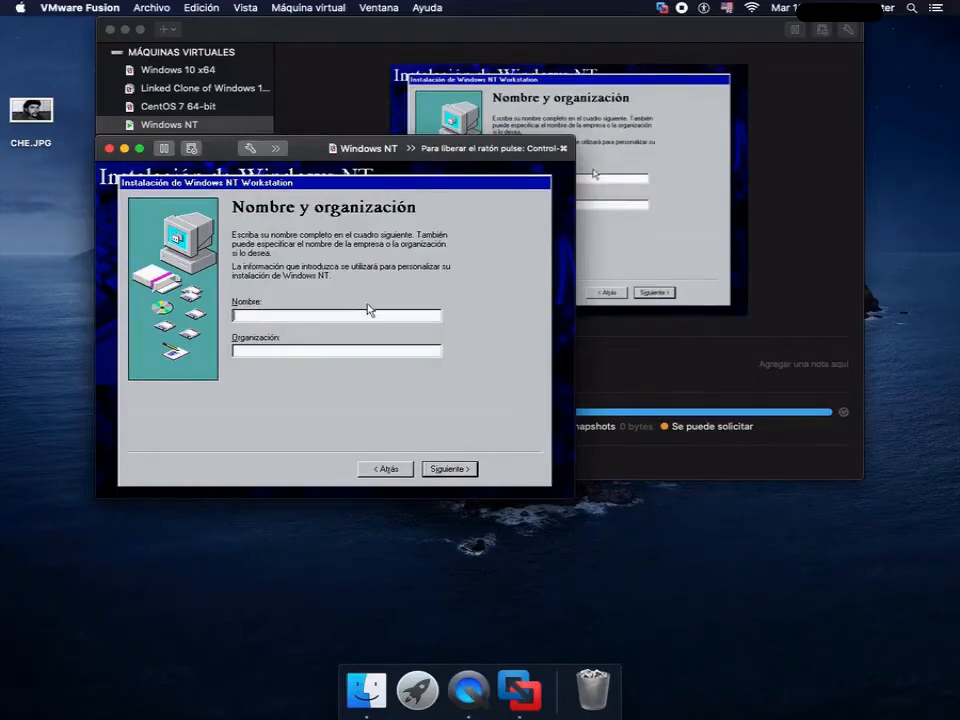
- Enter the registered user's full name, leave the organization blank, and continue the setup
{"action": "type", "text": "Galaxy Animal"}
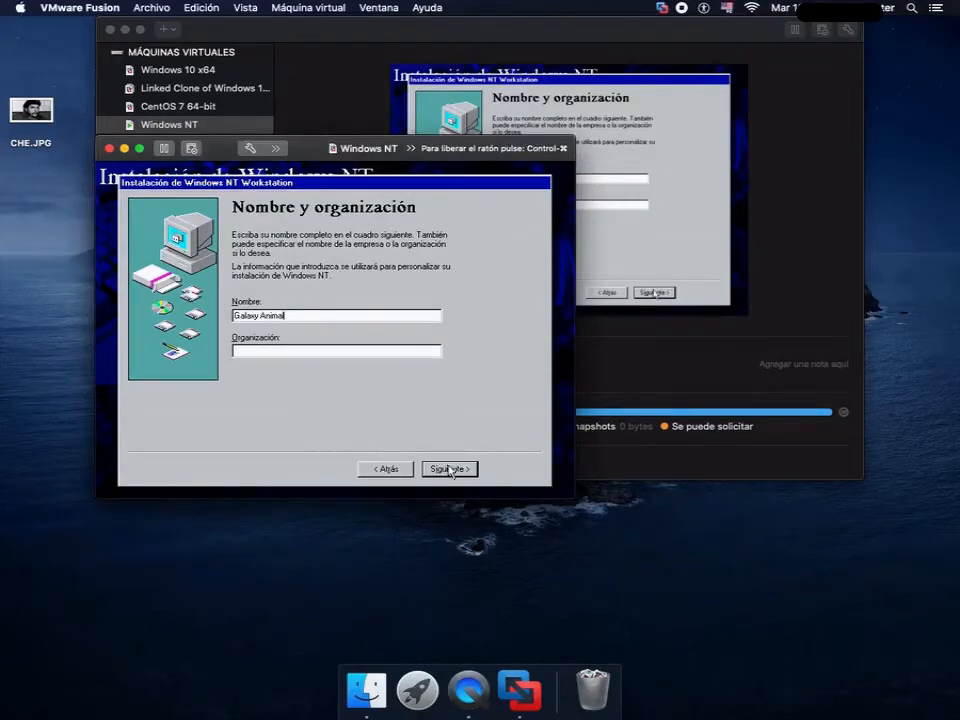
{"action": "key", "text": "ctrl+super"}
{"action": "left_click", "coordinate": [318, 507]}
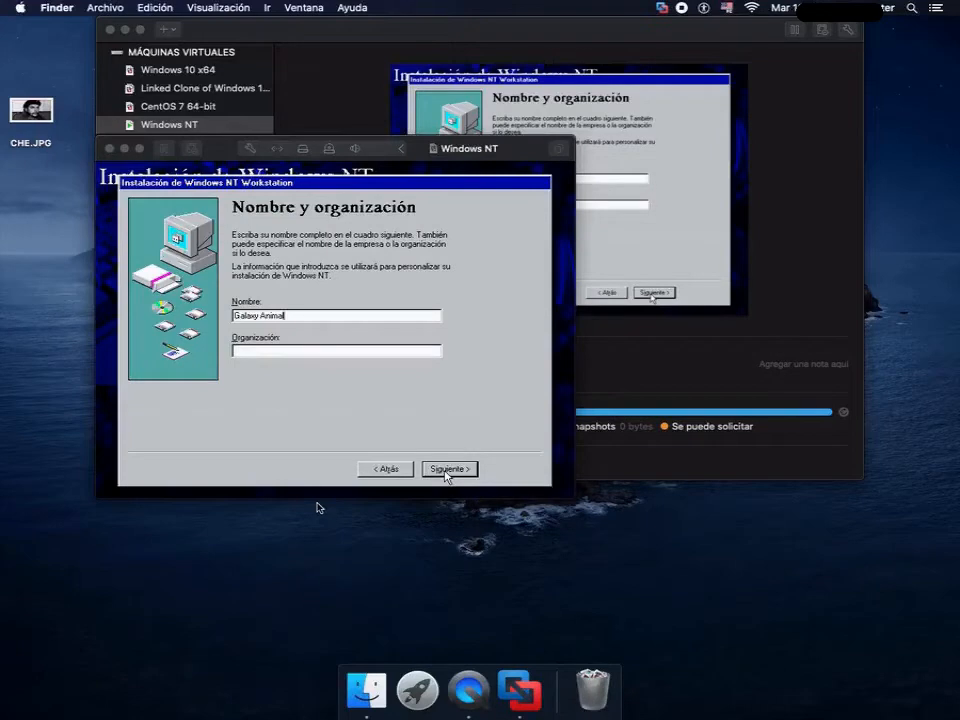
{"action": "left_click", "coordinate": [215, 368]}
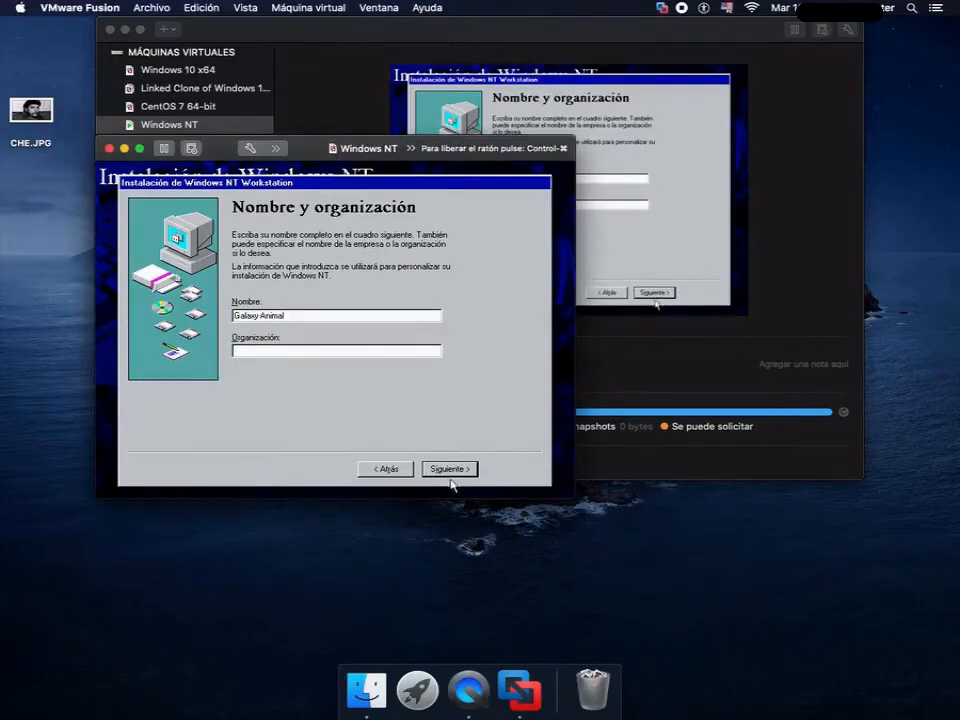
{"action": "left_click", "coordinate": [455, 478]}
- Name the computer WNT4 and continue to the administrator account page
{"action": "type", "text": "W"}
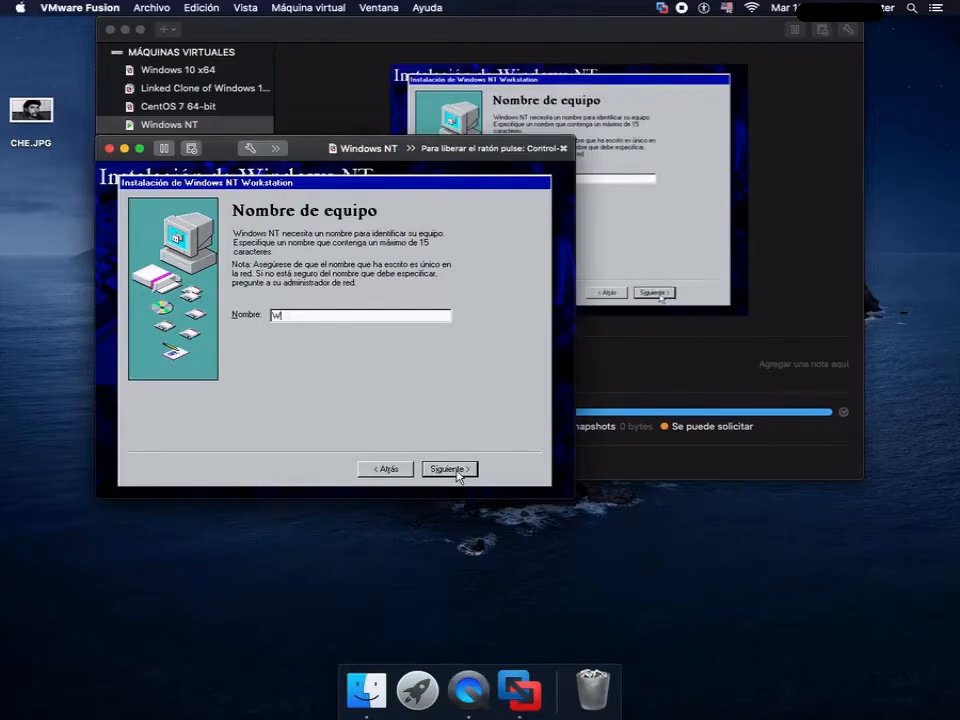
{"action": "type", "text": "NT4"}
{"action": "left_click", "coordinate": [450, 468]}
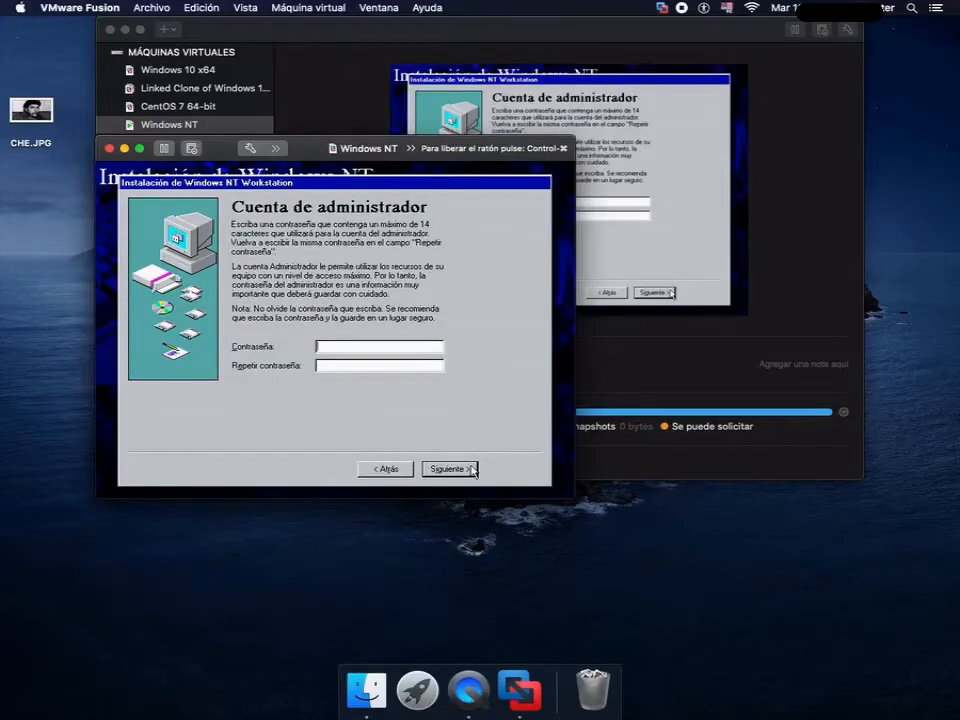
- Leave the administrator password blank and choose not to create an emergency repair disk
{"action": "left_click", "coordinate": [473, 470]}
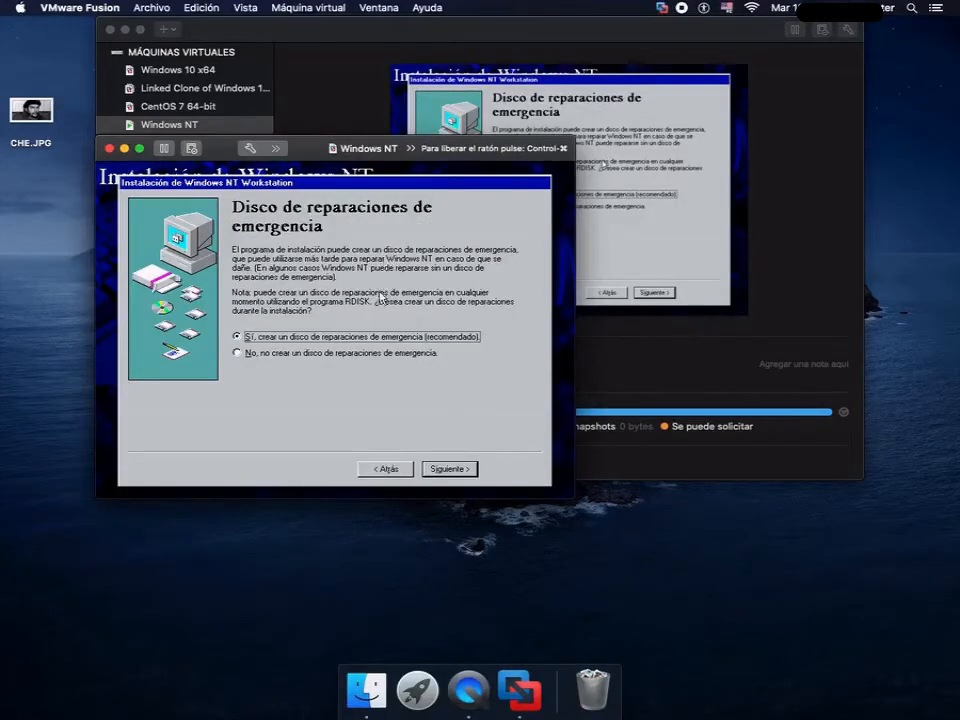
{"action": "left_click", "coordinate": [379, 357]}
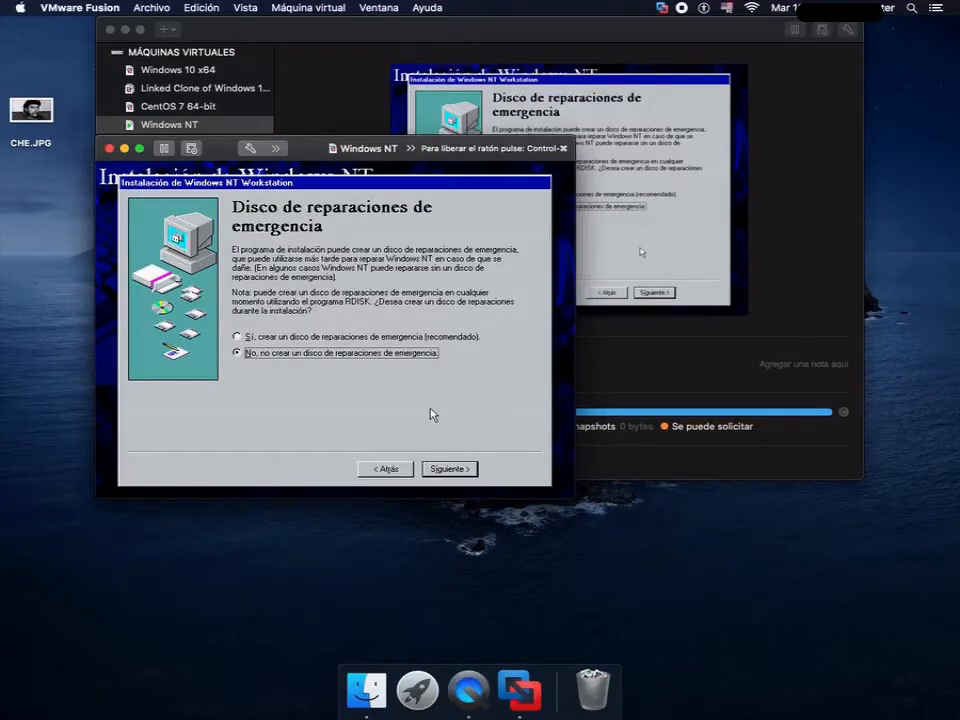
{"action": "left_click", "coordinate": [450, 469]}
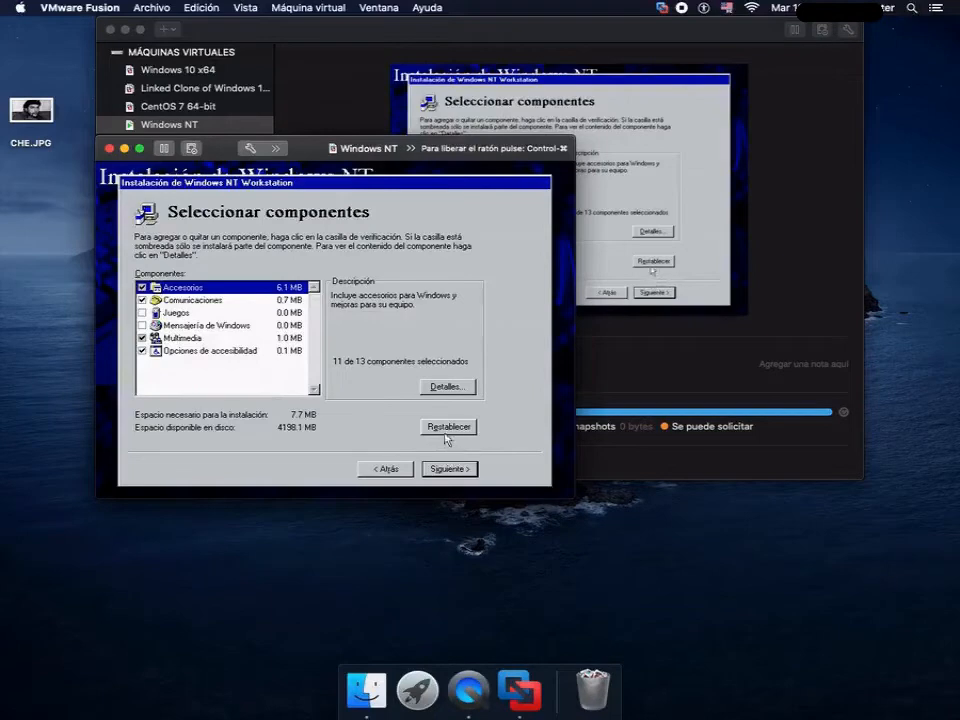
- Open the details of the Accesorios component and include Punteros del mouse
{"action": "left_click", "coordinate": [455, 388]}
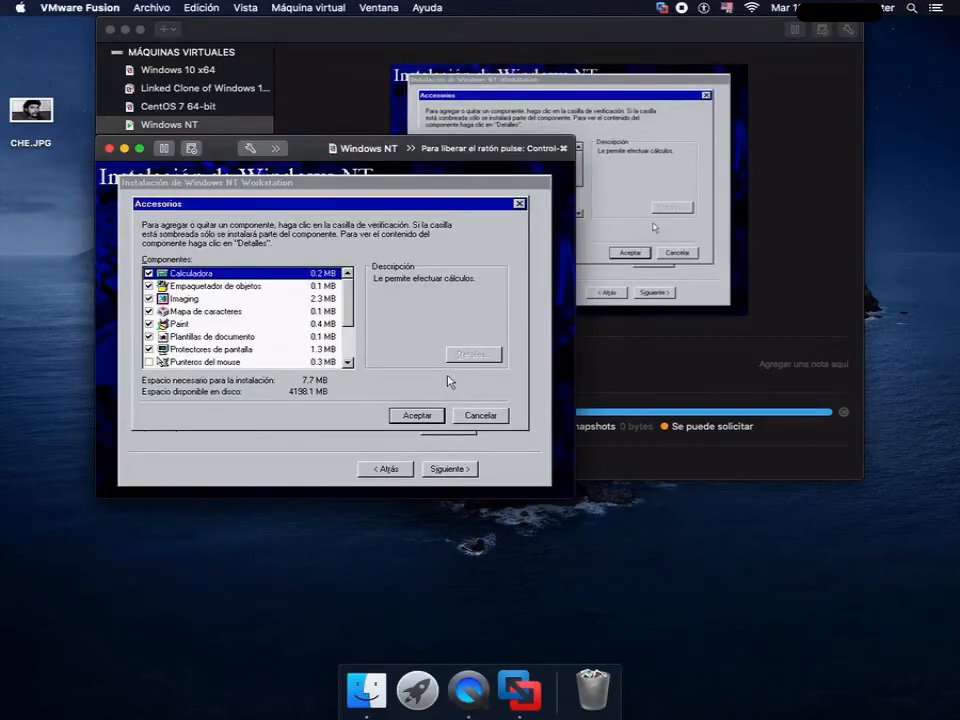
{"action": "key", "text": "Down"}
{"action": "key", "text": "Down"}
{"action": "key", "text": "Down"}
{"action": "key", "text": "Down"}
{"action": "key", "text": "Down"}
{"action": "key", "text": "Down"}
{"action": "key", "text": "Down"}
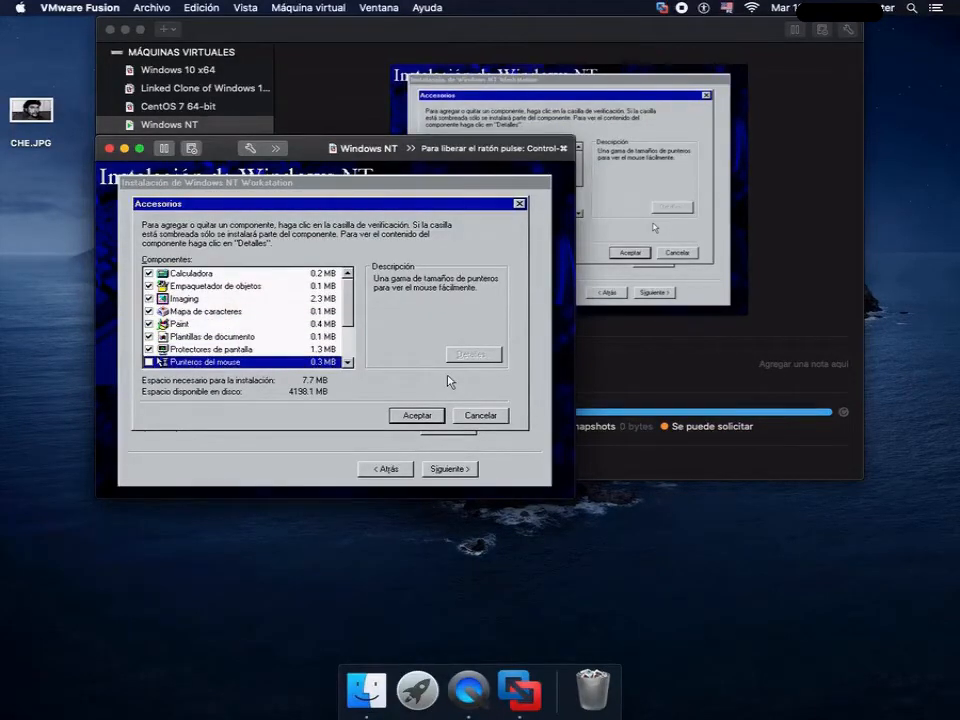
{"action": "key", "text": "space"}
{"action": "key", "text": "Up"}
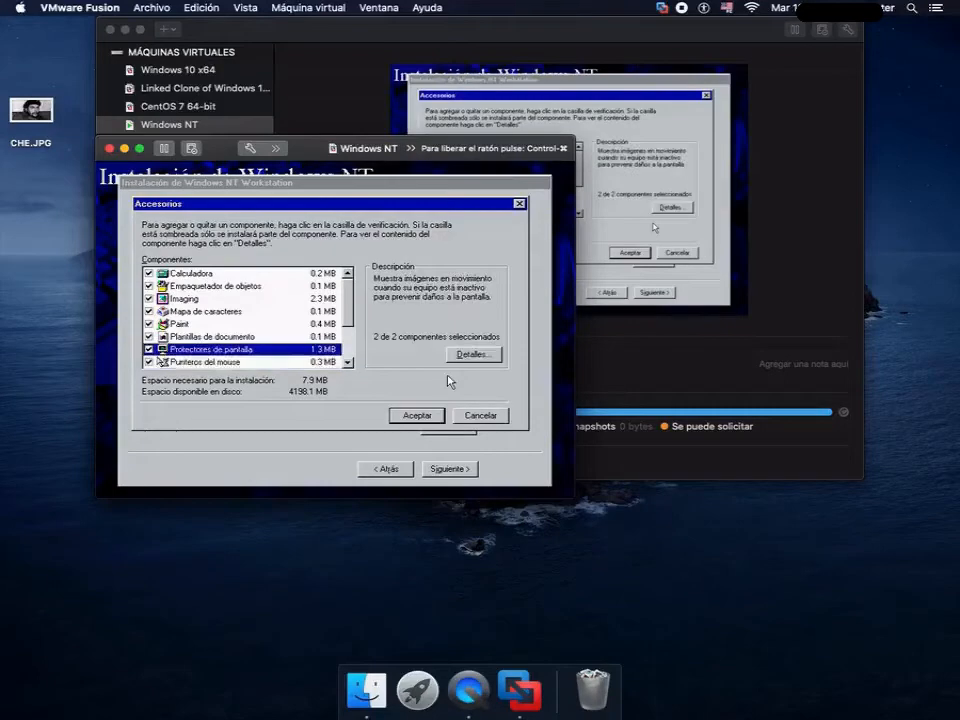
- Include Tapiz del Escritorio among the accessories and accept the Accesorios selection
{"action": "key", "text": "Down"}
{"action": "key", "text": "Down"}
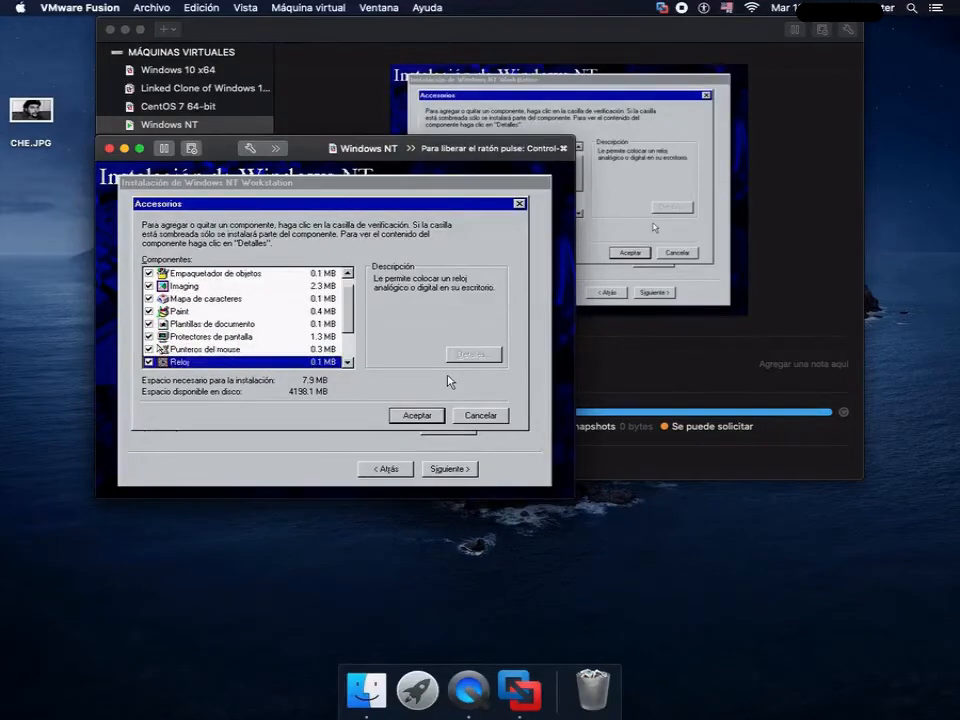
{"action": "key", "text": "Down"}
{"action": "key", "text": "Down"}
{"action": "key", "text": "Down"}
{"action": "key", "text": "Down"}
{"action": "key", "text": "Up"}
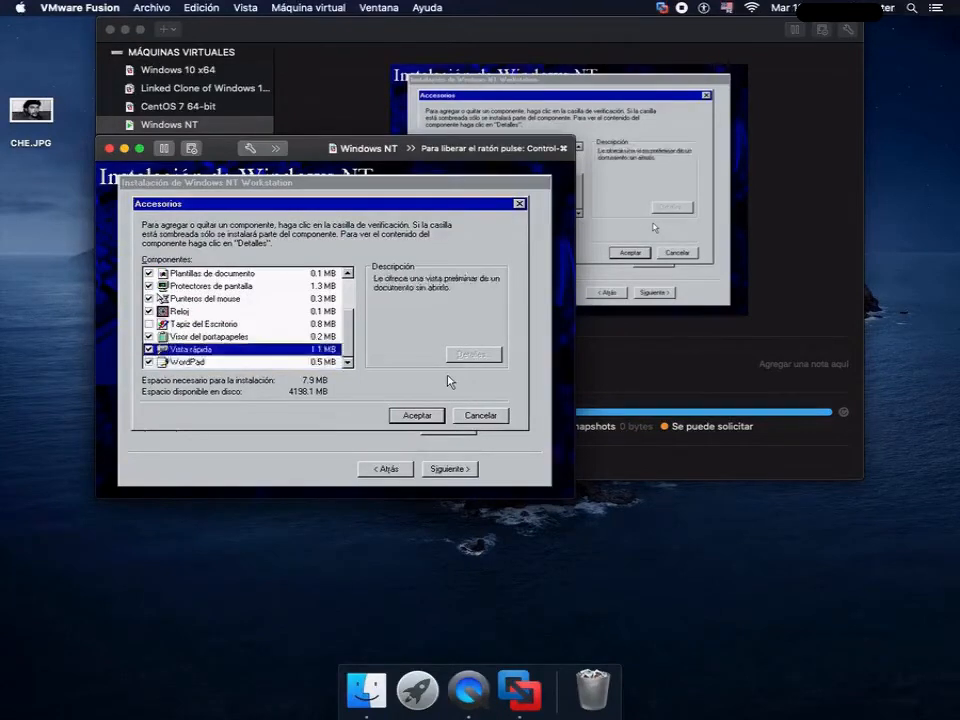
{"action": "key", "text": "Up"}
{"action": "key", "text": "Up"}
{"action": "key", "text": "space"}
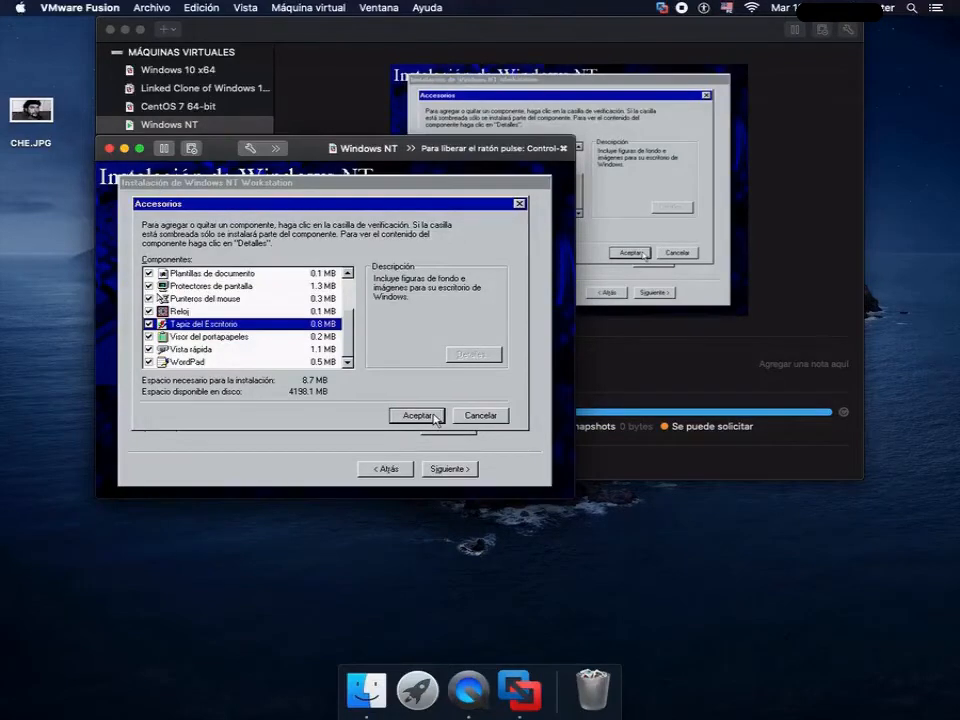
{"action": "left_click", "coordinate": [417, 415]}
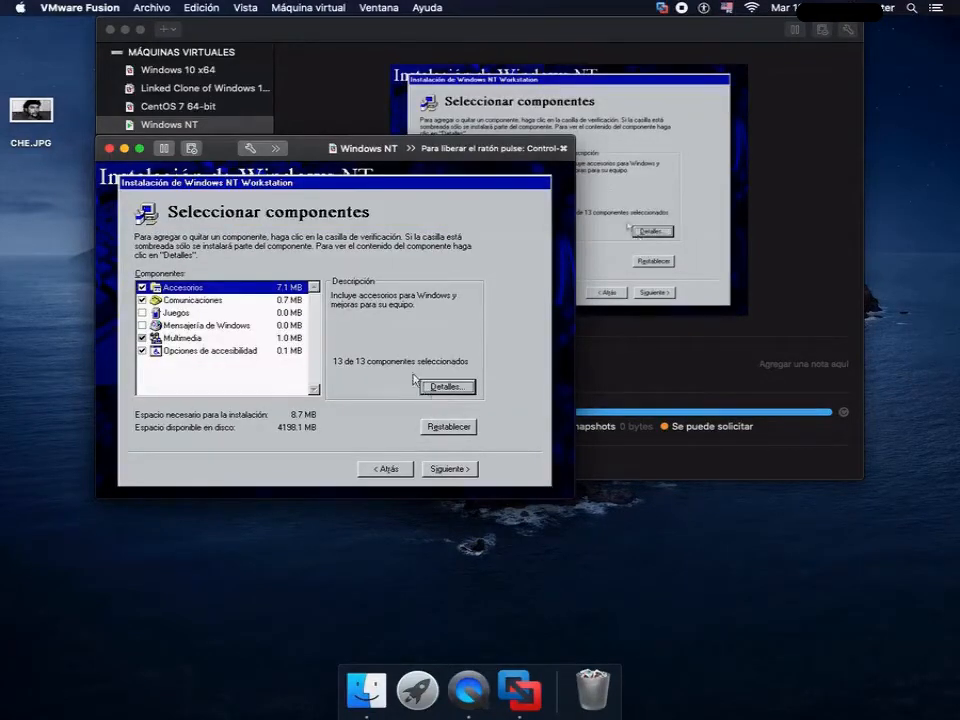
- Exclude HyperTerminal, Marcador telefónico and Teléfono from the Comunicaciones component and accept
{"action": "left_click", "coordinate": [303, 301]}
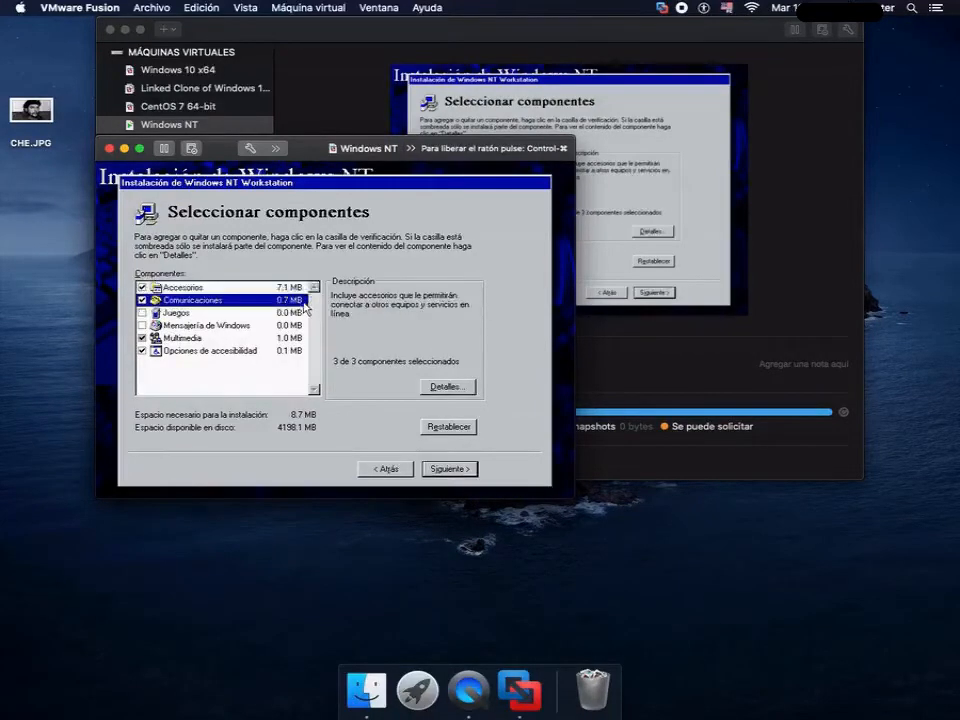
{"action": "left_click", "coordinate": [465, 391]}
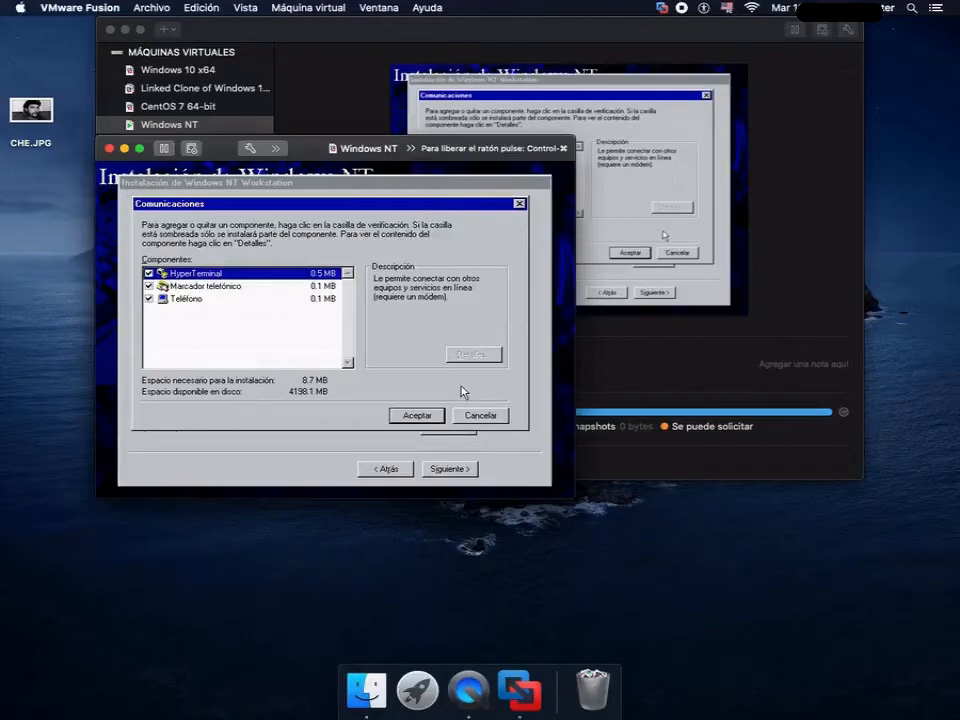
{"action": "key", "text": "space"}
{"action": "key", "text": "Down"}
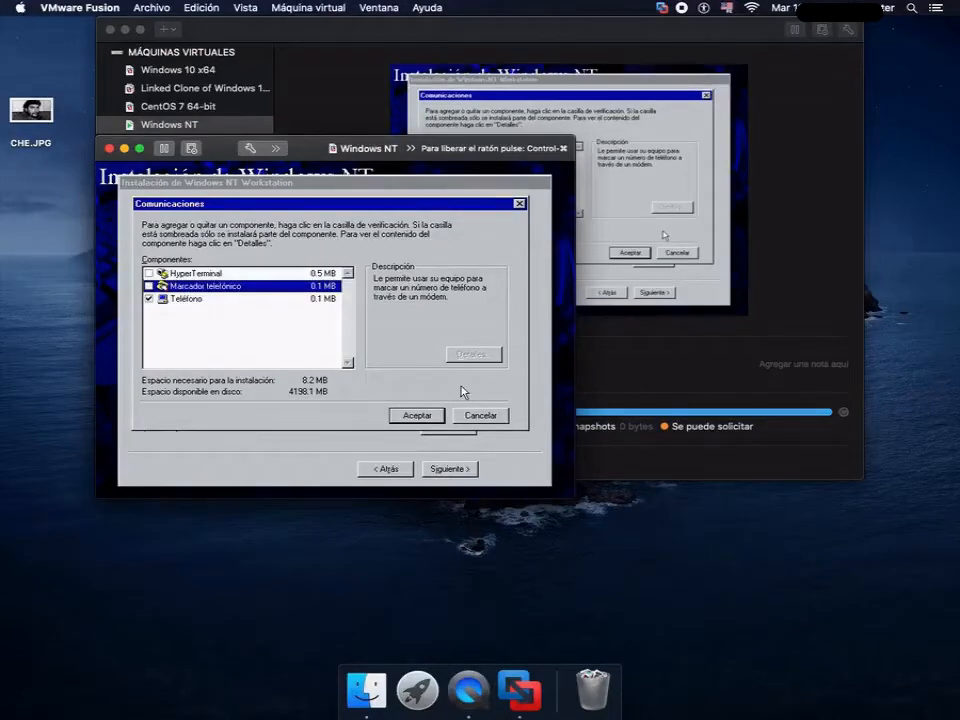
{"action": "key", "text": "Down"}
{"action": "key", "text": "space"}
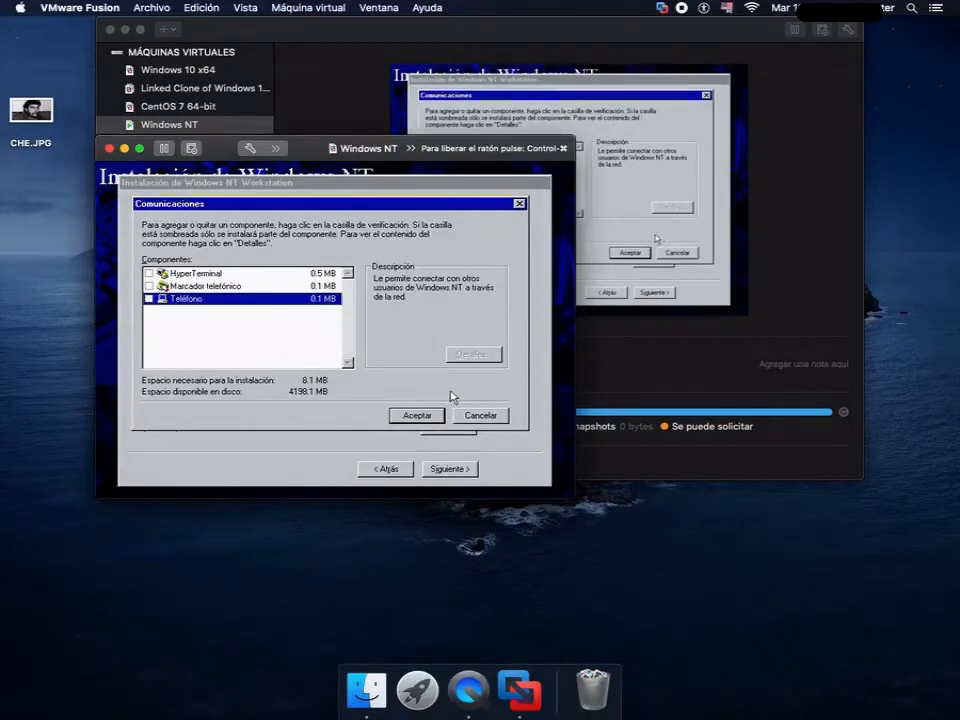
{"action": "left_click", "coordinate": [440, 420]}
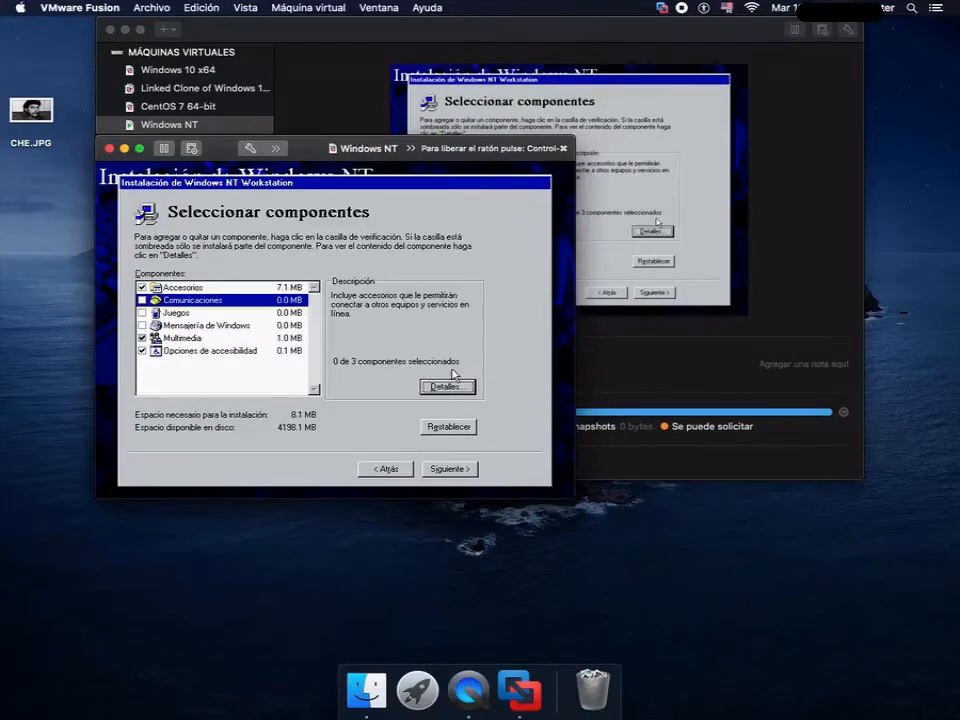
- Include the Juegos component and review the Mensajería de Windows details without selecting any of its items
{"action": "left_click", "coordinate": [157, 314]}
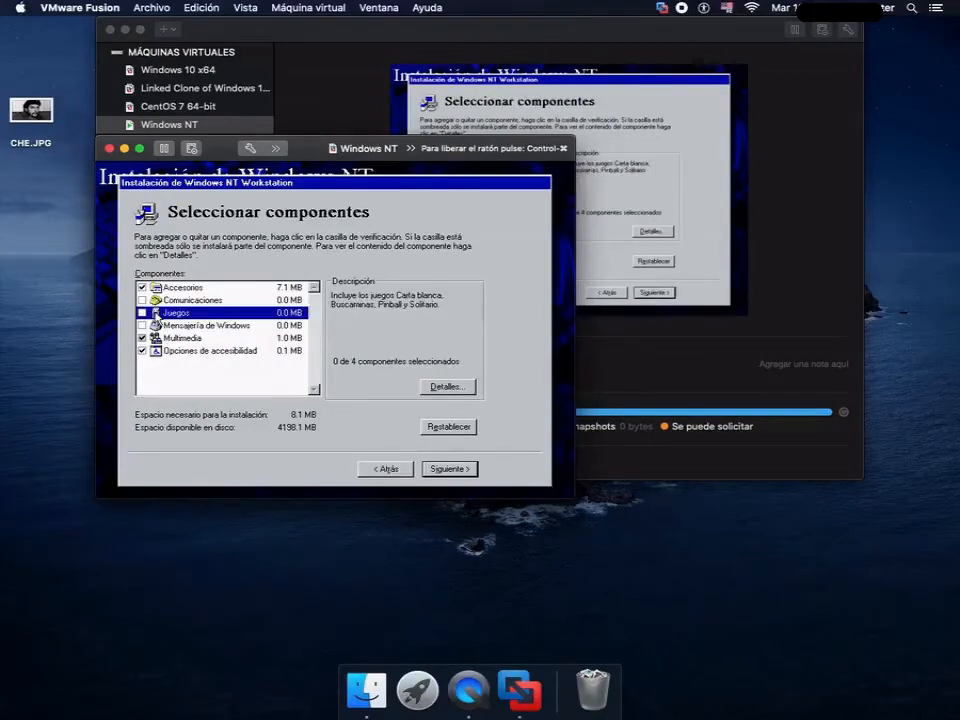
{"action": "left_click", "coordinate": [142, 313]}
{"action": "left_click", "coordinate": [236, 328]}
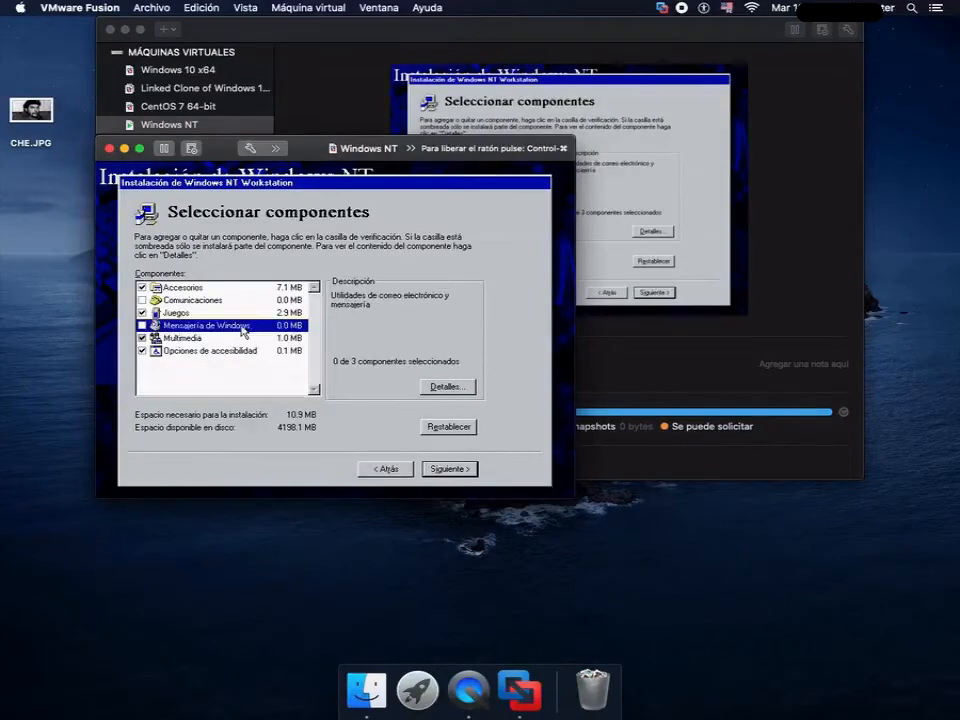
{"action": "left_click", "coordinate": [448, 386]}
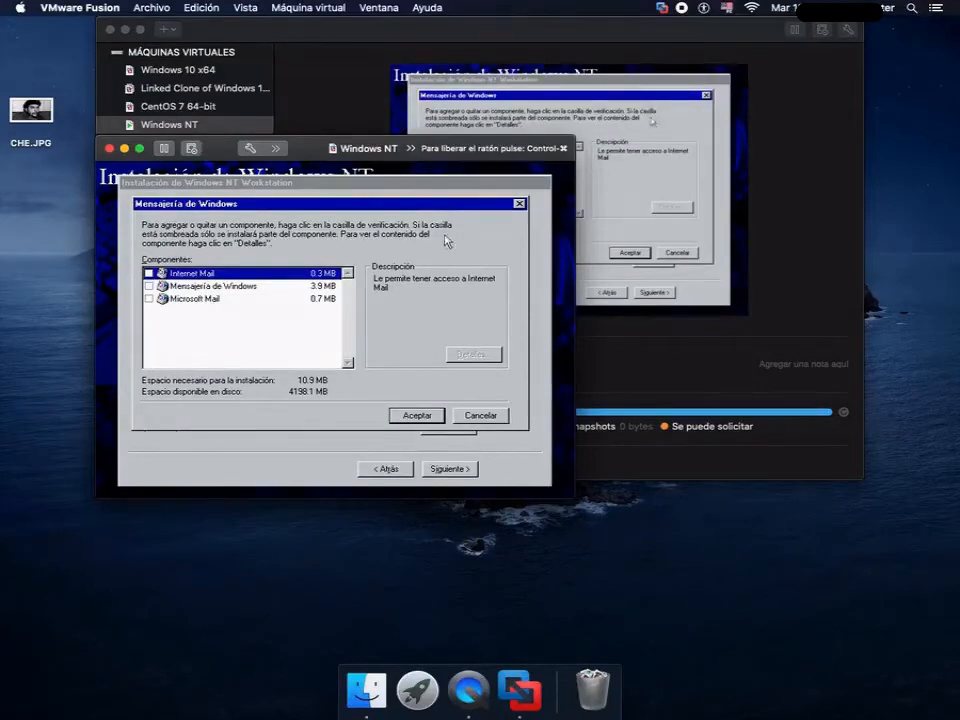
{"action": "left_click", "coordinate": [417, 415]}
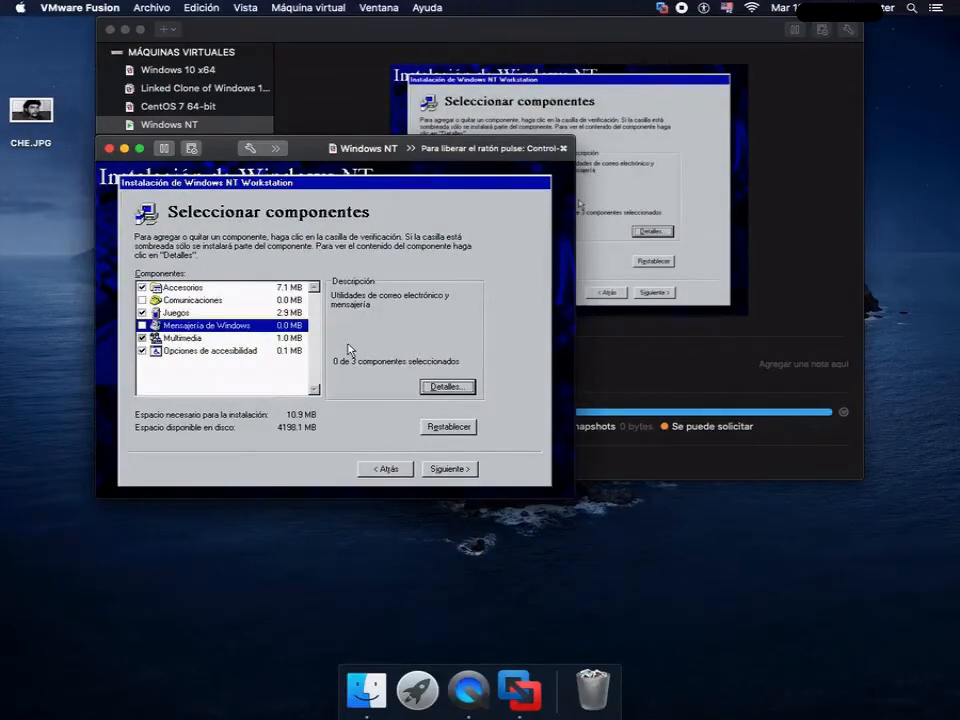
- Include the Jungla, Música, Robot and Utopía sound schemes in the Multimedia component
{"action": "left_click", "coordinate": [296, 339]}
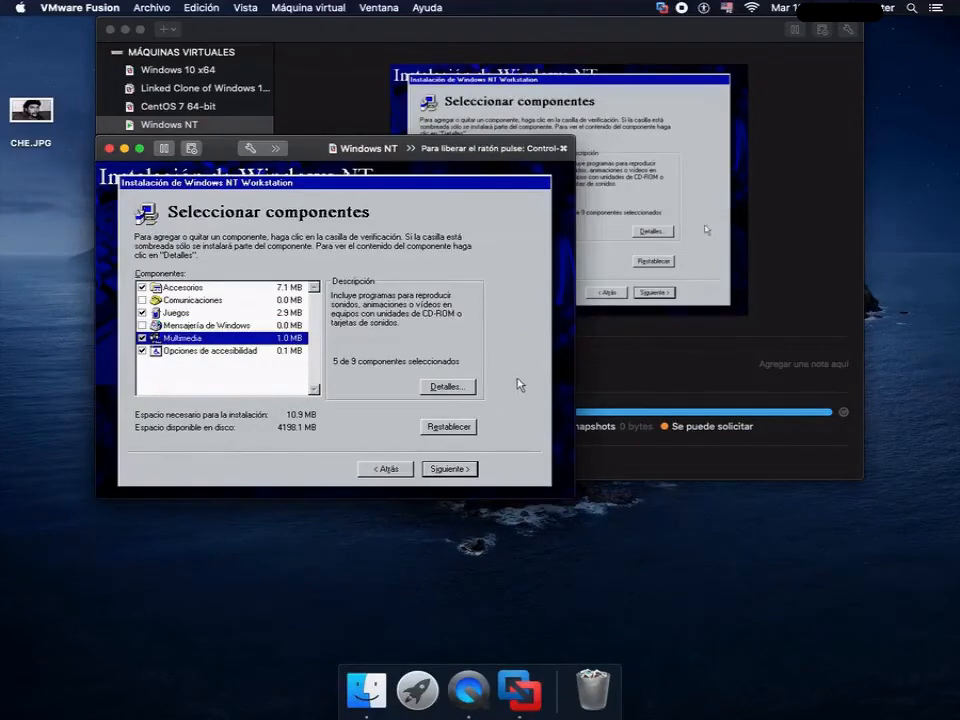
{"action": "left_click", "coordinate": [468, 390]}
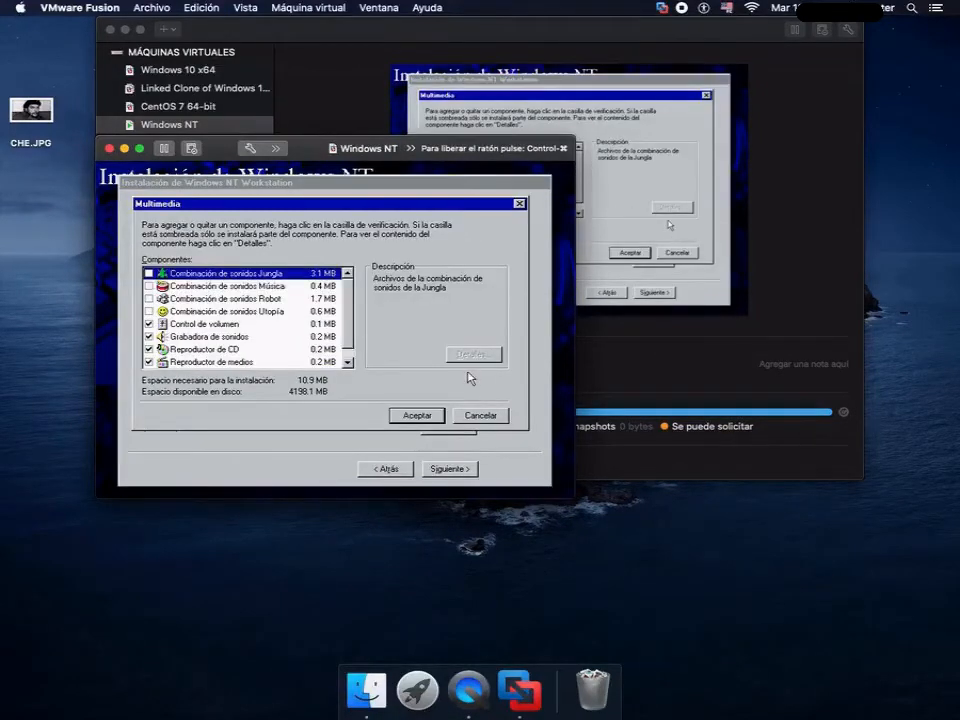
{"action": "key", "text": "space"}
{"action": "key", "text": "Down"}
{"action": "key", "text": "space"}
{"action": "key", "text": "Down"}
{"action": "key", "text": "space"}
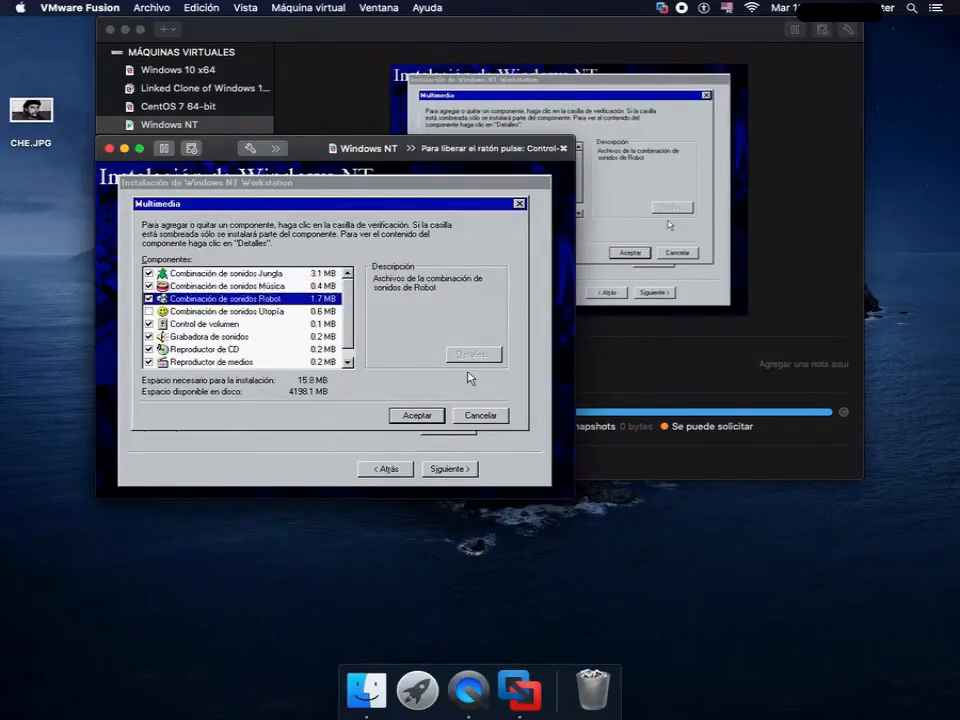
{"action": "key", "text": "Down"}
{"action": "key", "text": "space"}
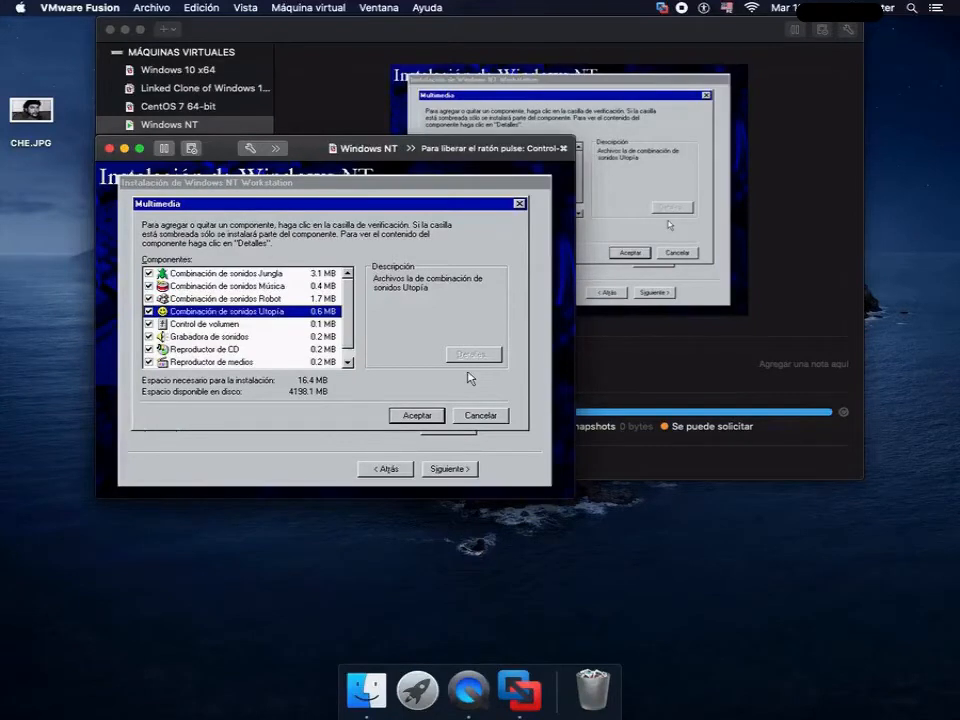
- Check the remaining Multimedia items down to Sonidos de ejemplo and accept the Multimedia selection
{"action": "key", "text": "Down"}
{"action": "key", "text": "Down"}
{"action": "key", "text": "Down"}
{"action": "key", "text": "Down"}
{"action": "key", "text": "Down"}
{"action": "key", "text": "Up"}
{"action": "key", "text": "Up"}
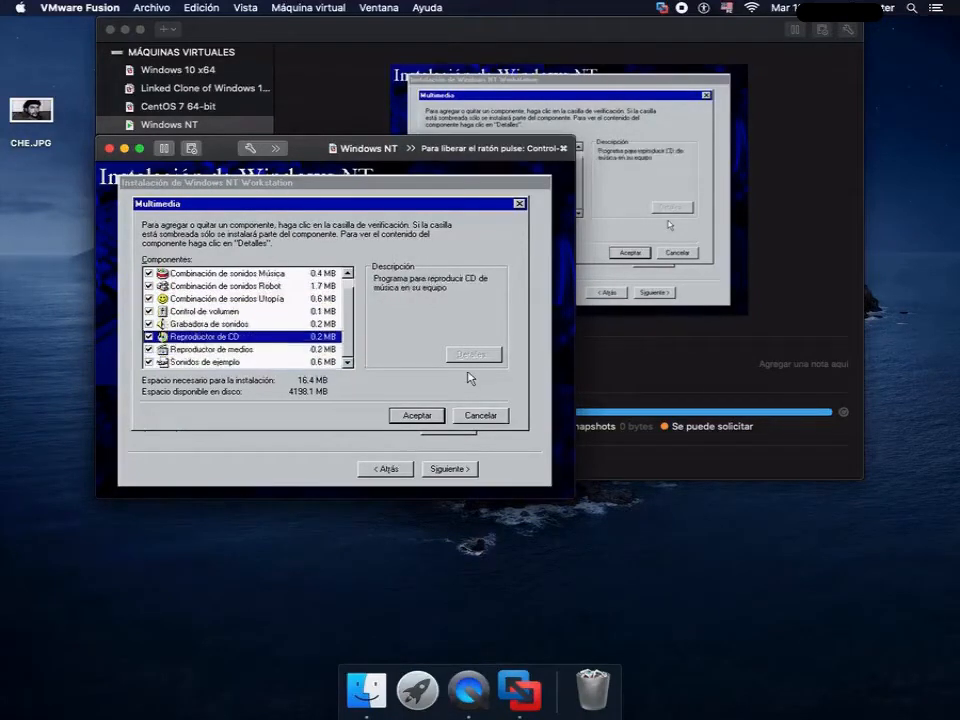
{"action": "key", "text": "Down"}
{"action": "key", "text": "Down"}
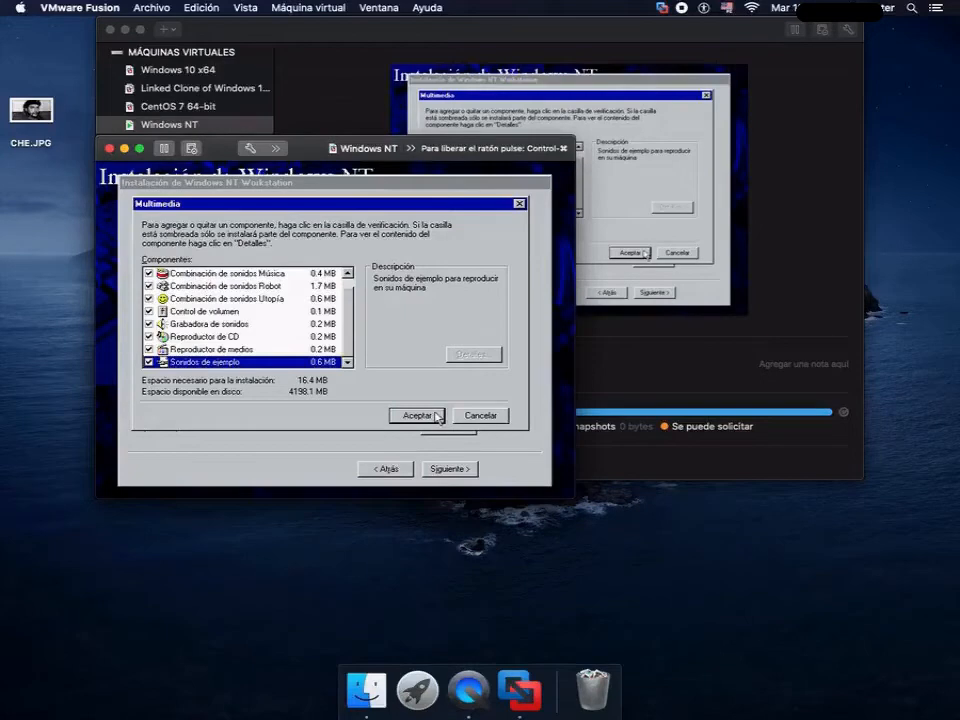
{"action": "left_click", "coordinate": [178, 509]}
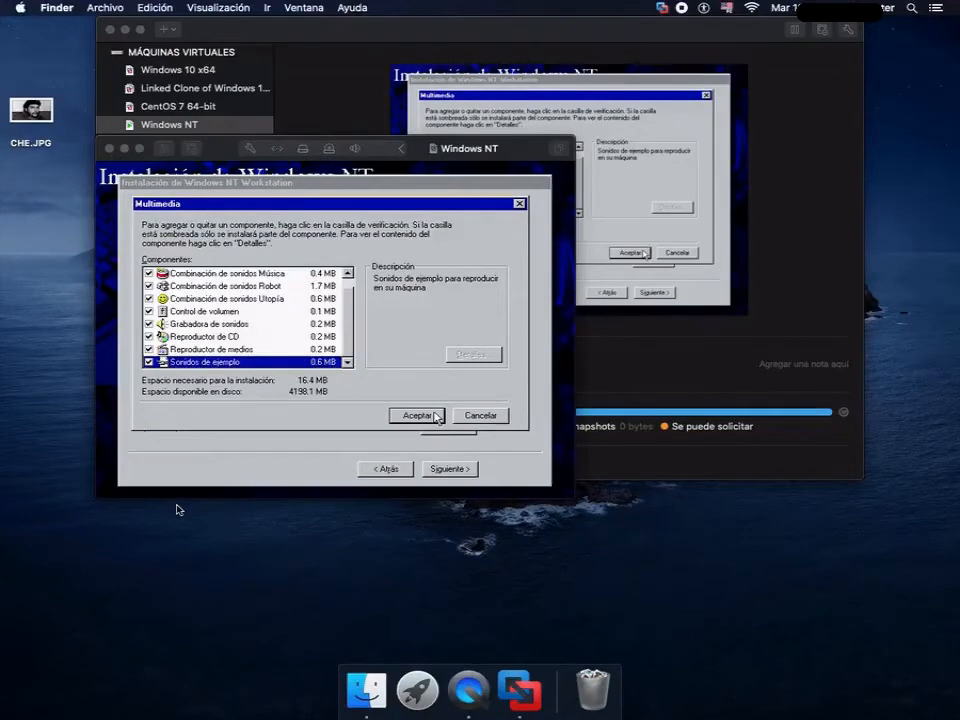
{"action": "left_click", "coordinate": [435, 416]}
{"action": "left_click", "coordinate": [435, 416]}
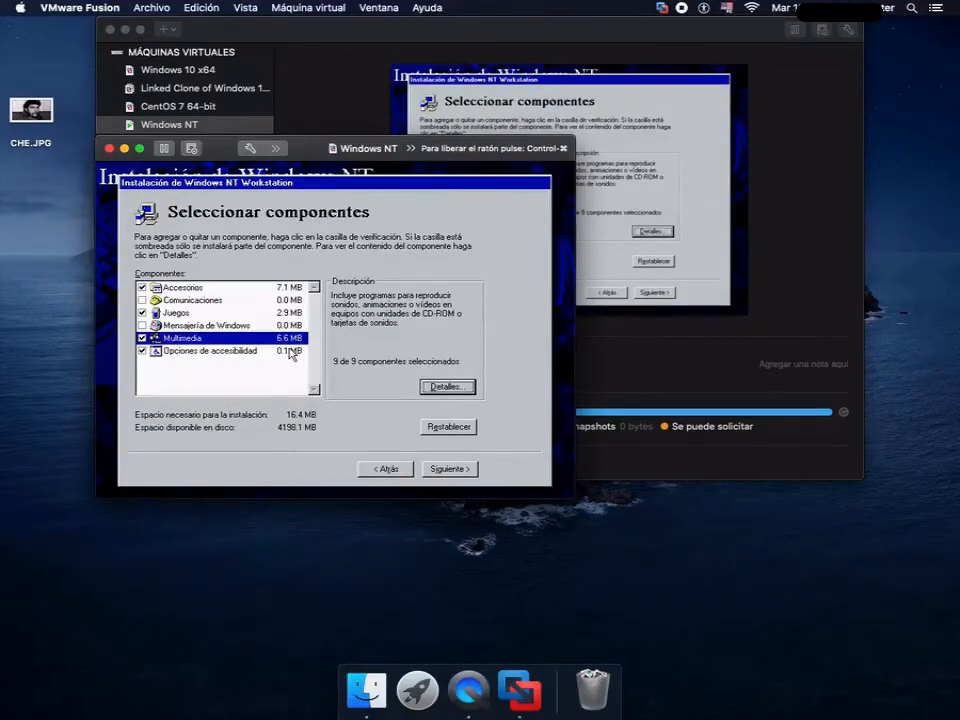
- Keep Opciones de accesibilidad included, confirm the component selection and start the Windows NT network installation
{"action": "left_click", "coordinate": [214, 351]}
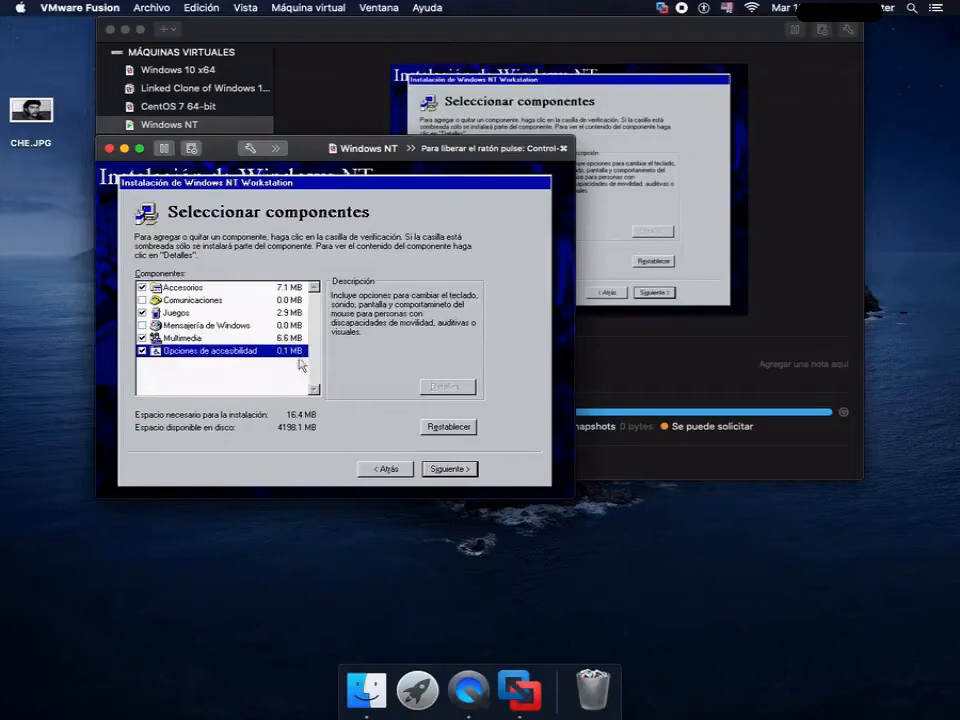
{"action": "left_click", "coordinate": [432, 474]}
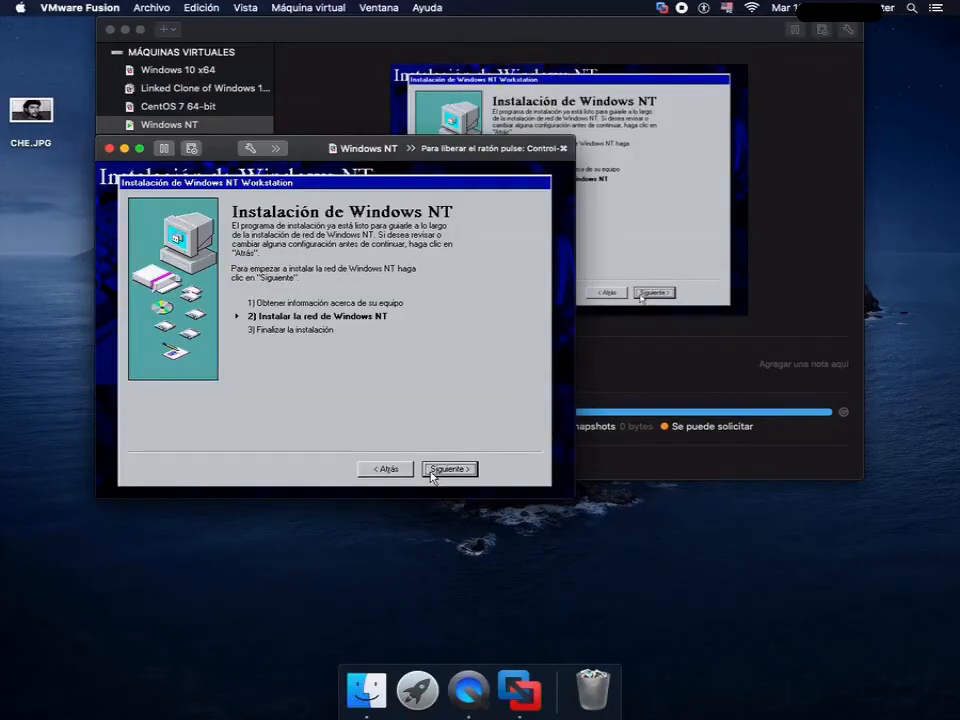
{"action": "left_click", "coordinate": [432, 472]}
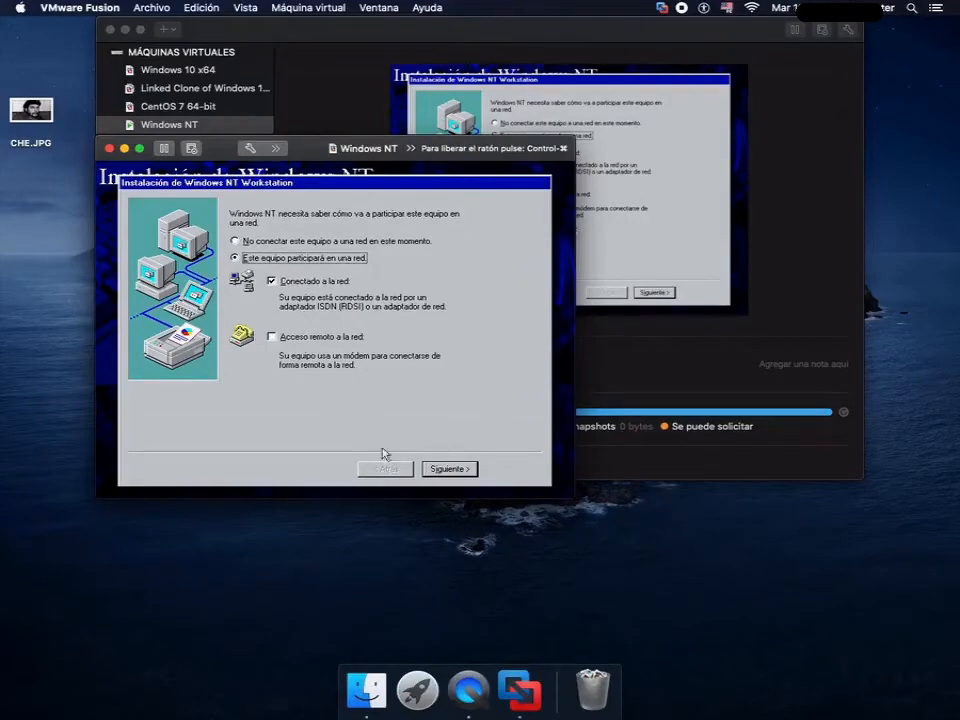
- Keep the wired network participation, search for the network adapter and accept the detected AMD PCNET Family Ethernet adapter
{"action": "left_click", "coordinate": [437, 472]}
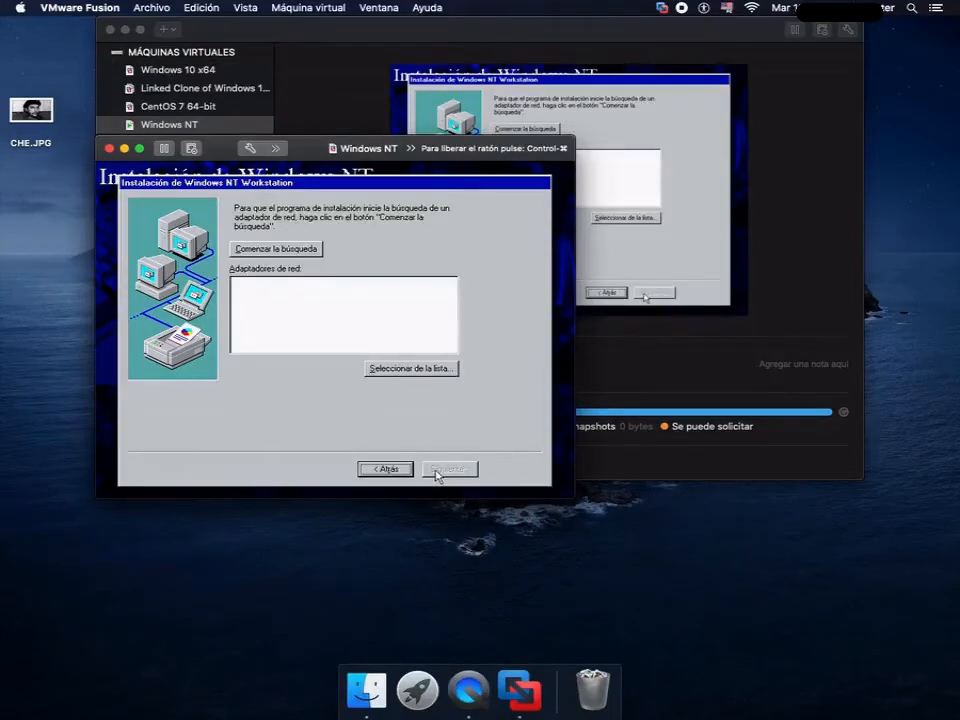
{"action": "left_click", "coordinate": [289, 252]}
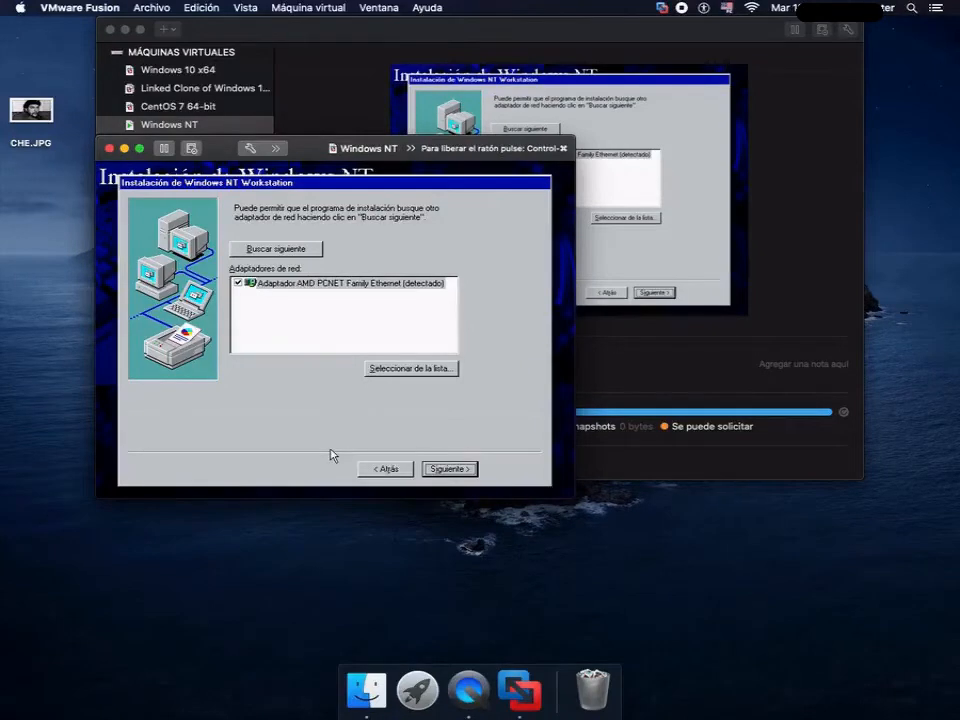
{"action": "left_click", "coordinate": [436, 469]}
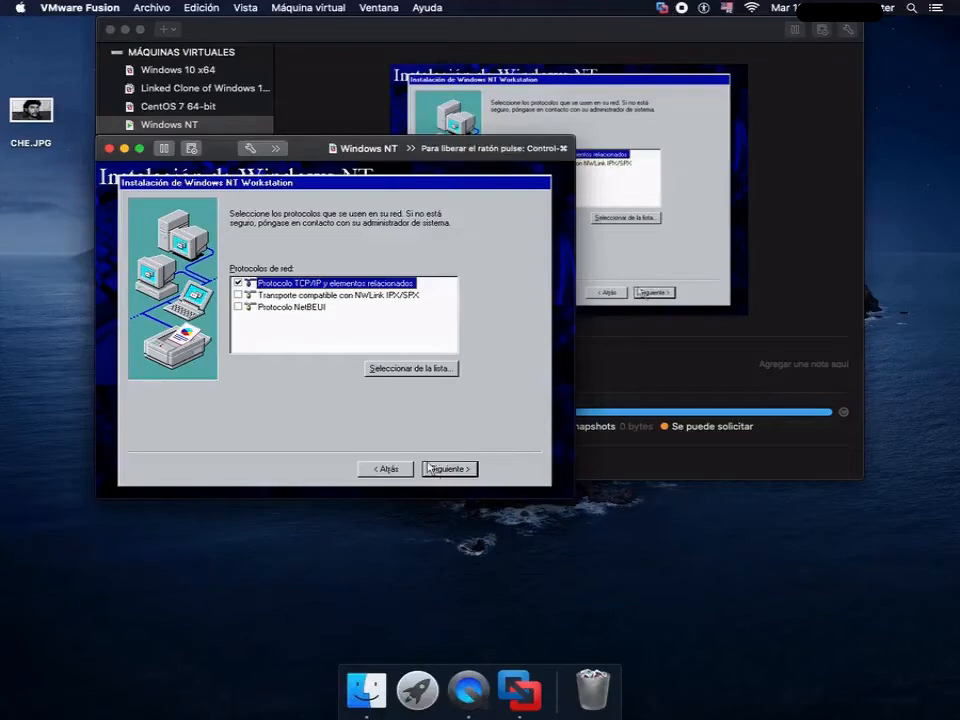
- Add the NWLink IPX/SPX and NetBEUI protocols alongside TCP/IP, and accept the network protocols and services
{"action": "left_click", "coordinate": [238, 296]}
{"action": "left_click", "coordinate": [238, 296]}
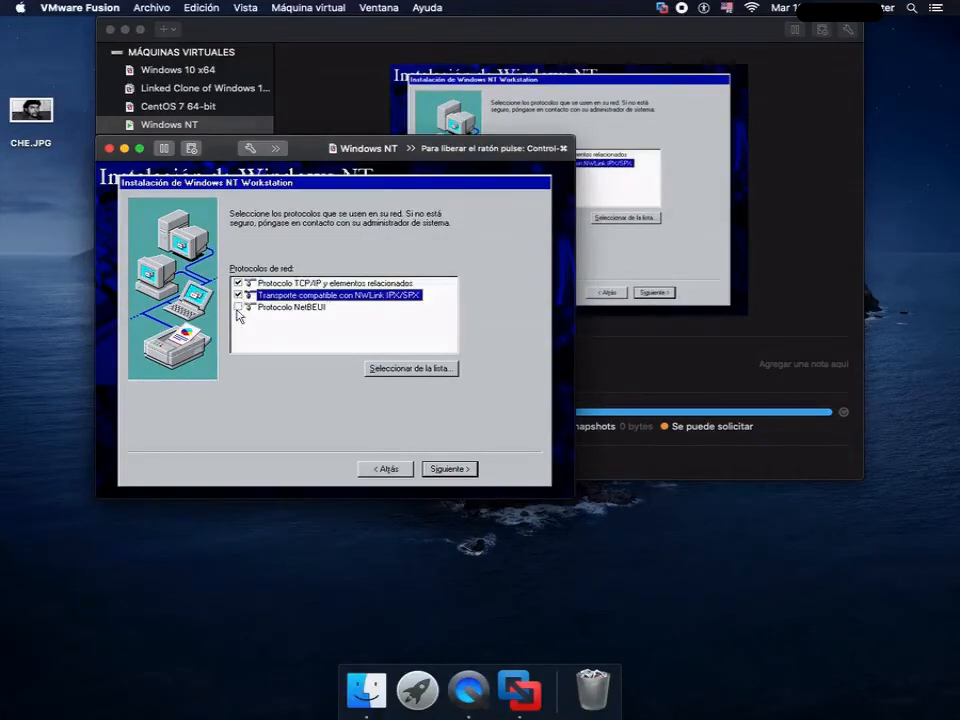
{"action": "left_click", "coordinate": [238, 306]}
{"action": "left_click", "coordinate": [238, 306]}
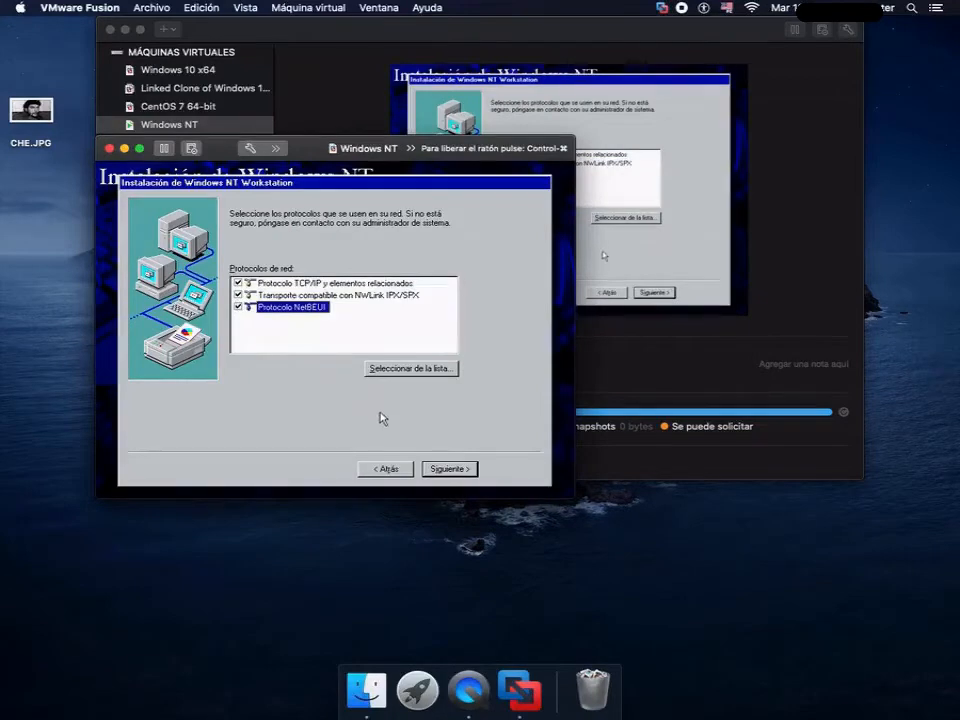
{"action": "left_click", "coordinate": [434, 468]}
{"action": "left_click", "coordinate": [434, 470]}
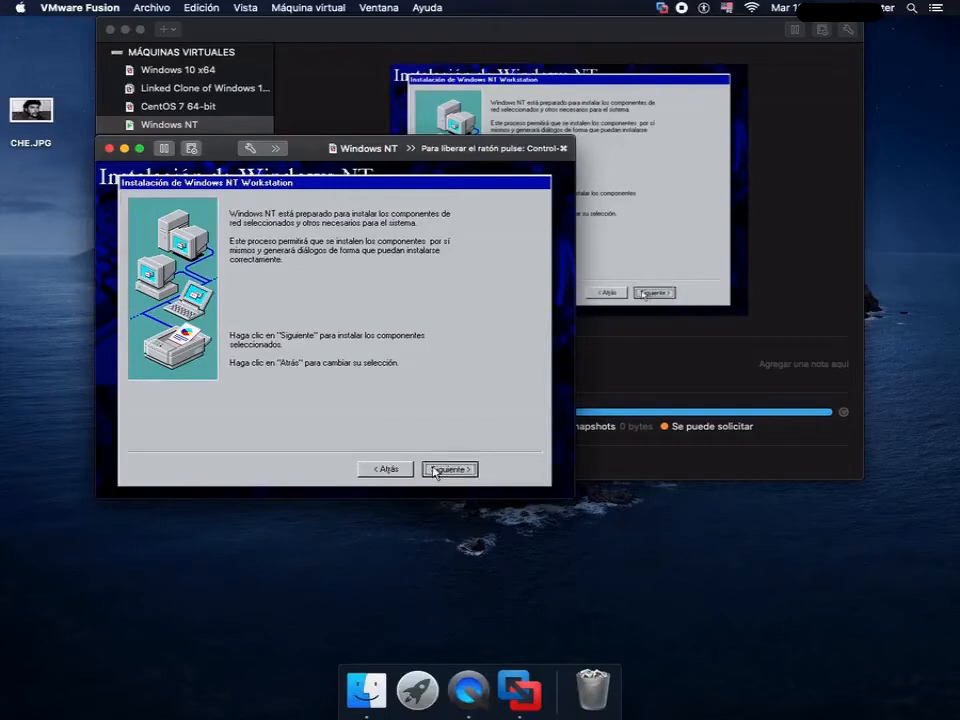
- Install the selected network components with the default AMD PCNET adapter settings and use DHCP for TCP/IP
{"action": "left_click", "coordinate": [449, 469]}
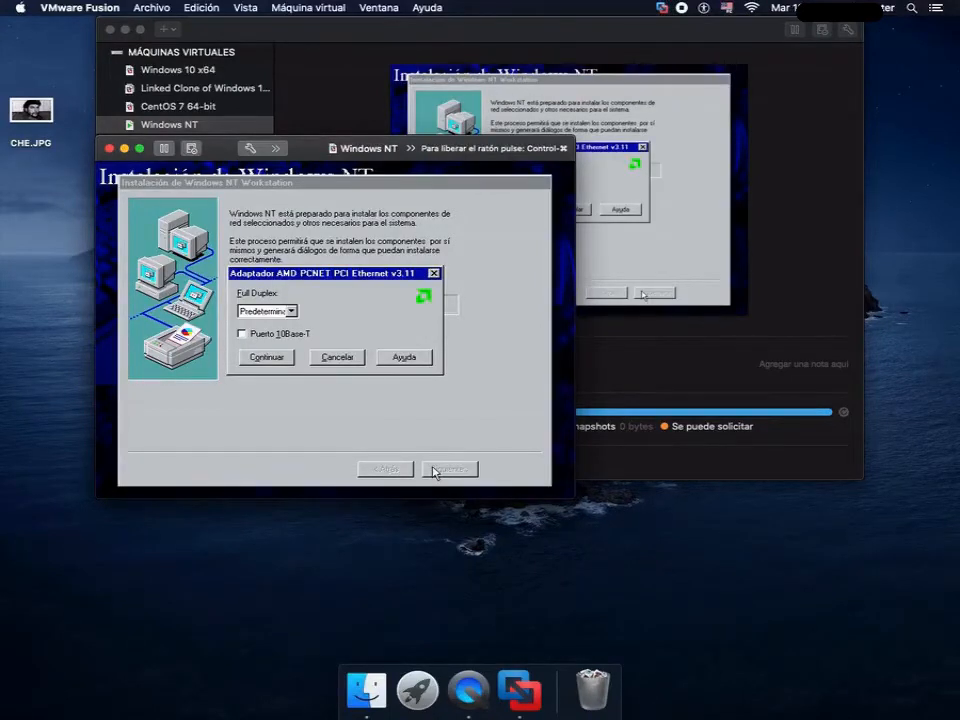
{"action": "left_click", "coordinate": [262, 360]}
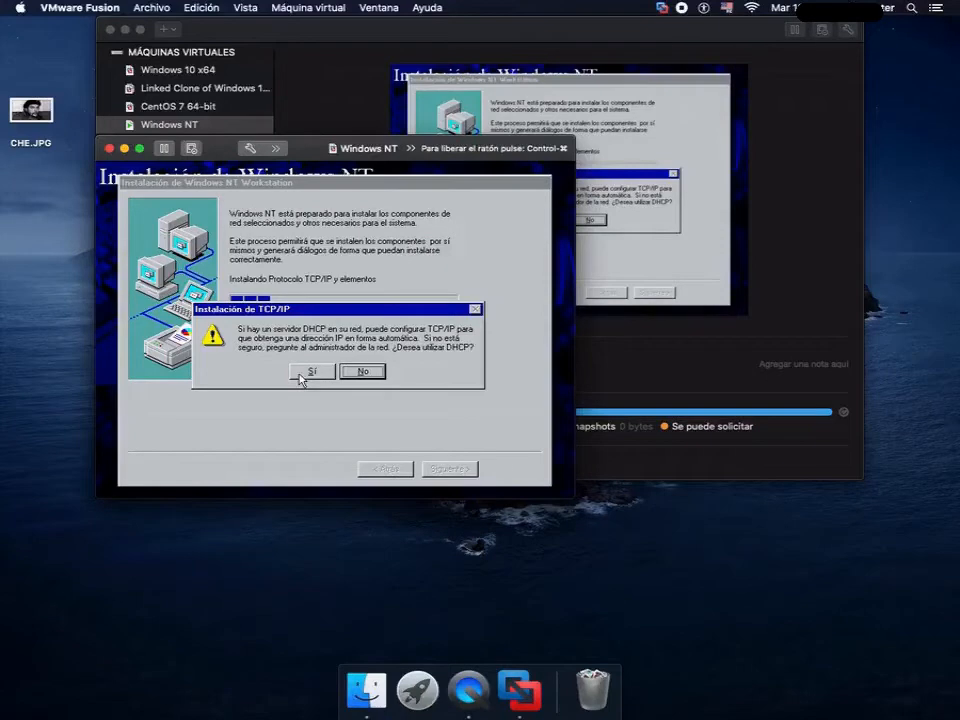
{"action": "left_click", "coordinate": [300, 376]}
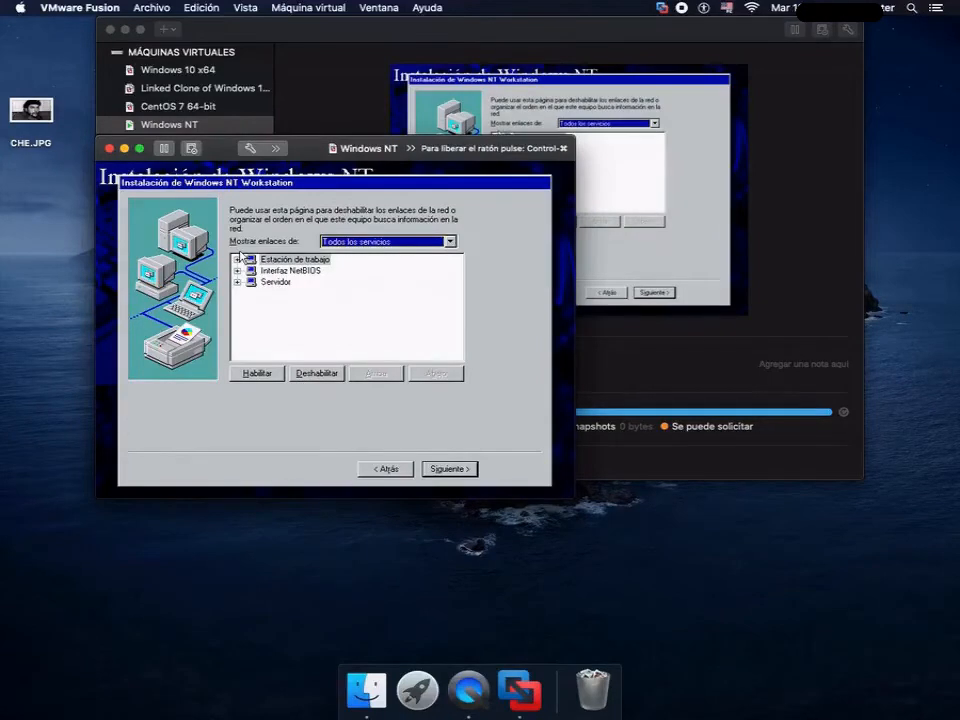
- Review the bindings of Estación de trabajo and Interfaz NetBIOS, accept them unchanged and start the network
{"action": "left_click", "coordinate": [238, 260]}
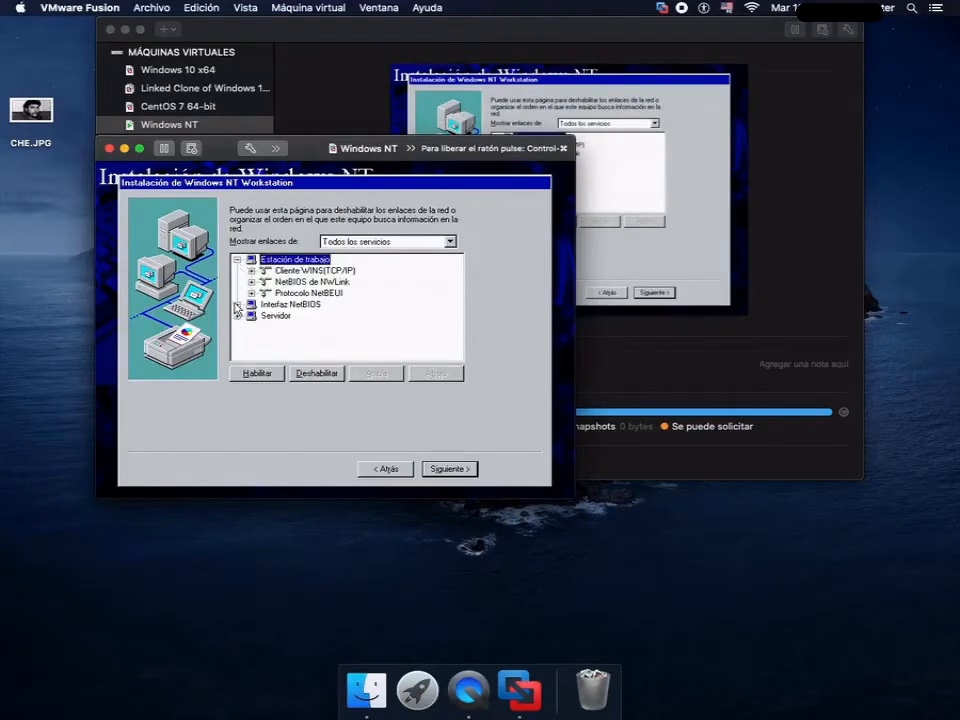
{"action": "left_click", "coordinate": [237, 305]}
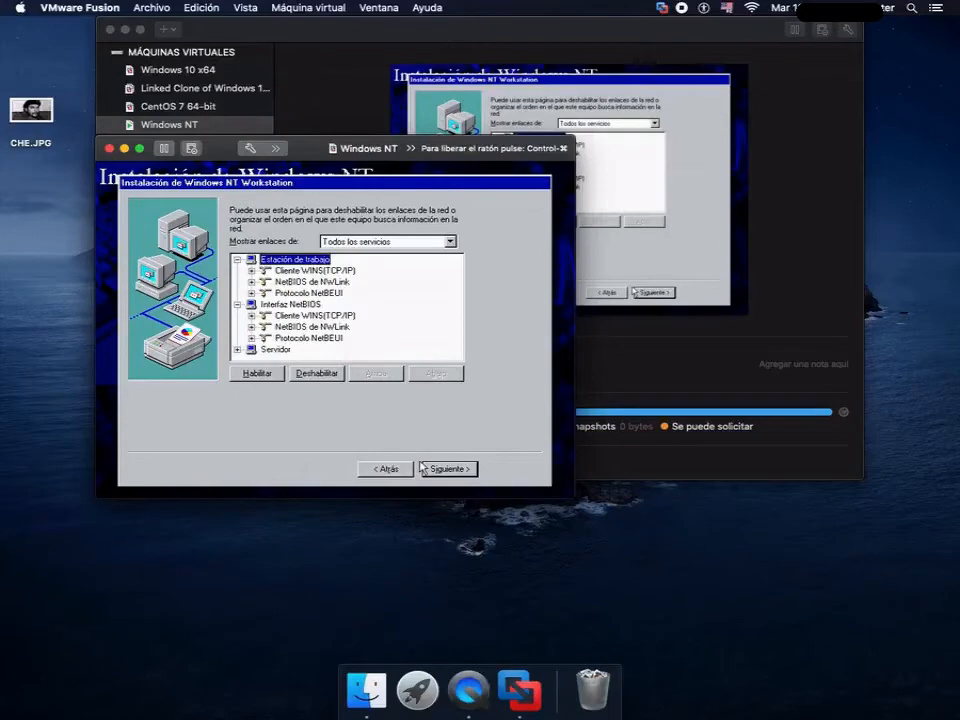
{"action": "left_click", "coordinate": [460, 469]}
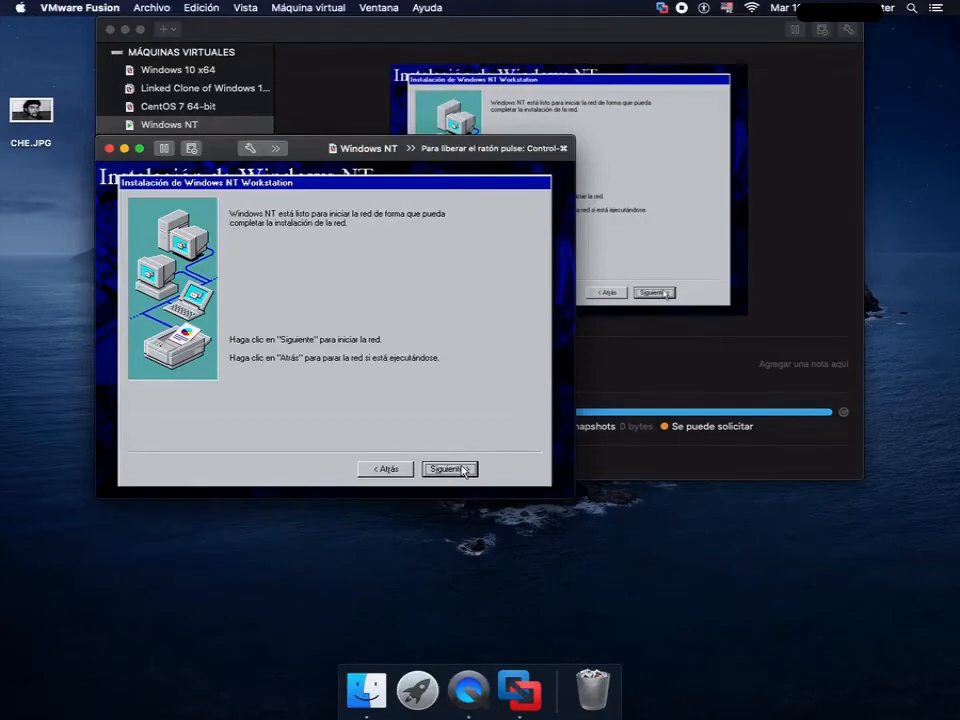
{"action": "left_click", "coordinate": [463, 470]}
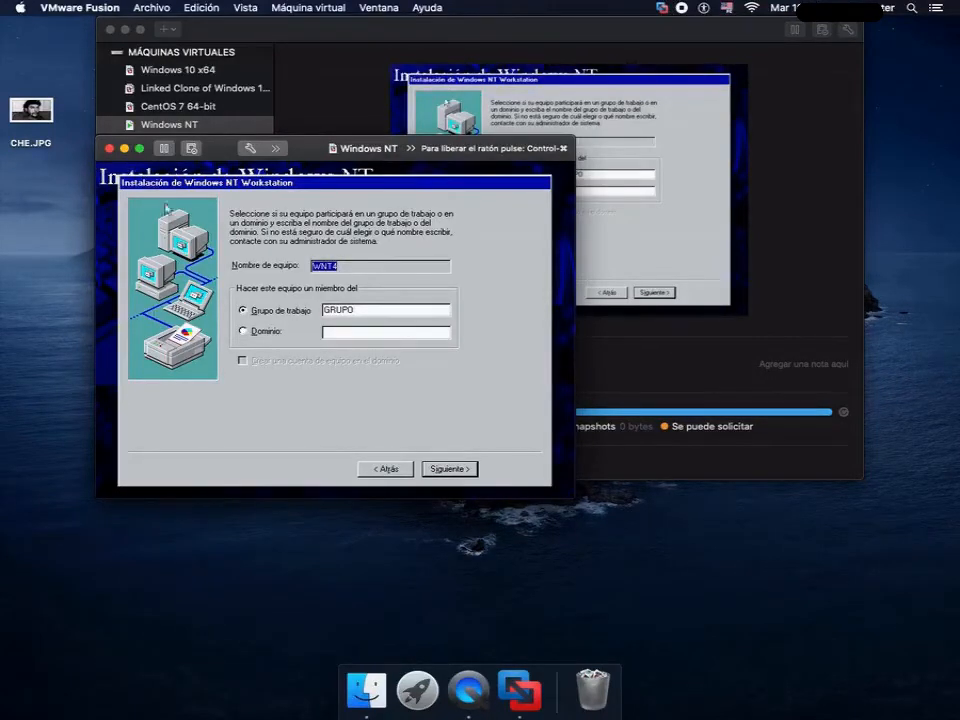
- Make the computer a member of the workgroup WORKGROUP and accept the network identification
{"action": "double_click", "coordinate": [372, 310]}
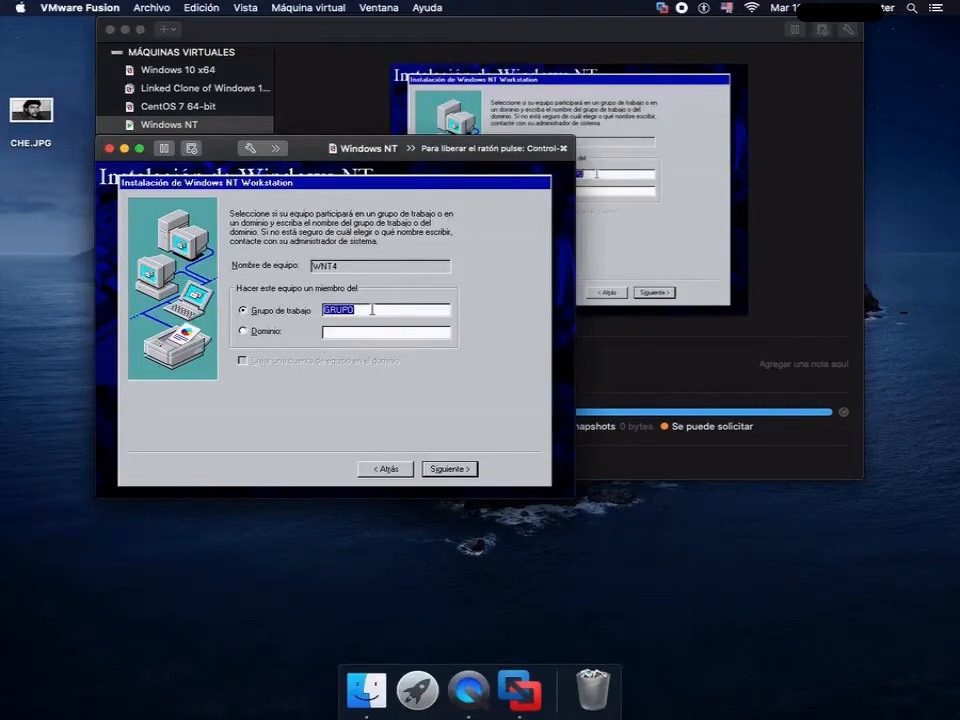
{"action": "type", "text": "WORKGROUP"}
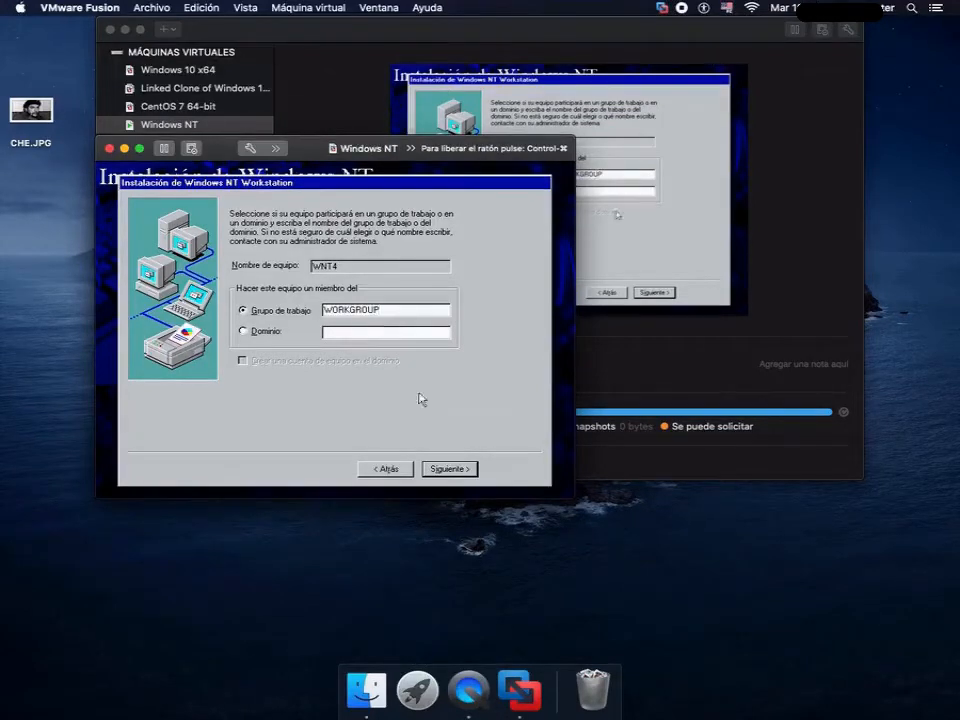
{"action": "left_click", "coordinate": [464, 468]}
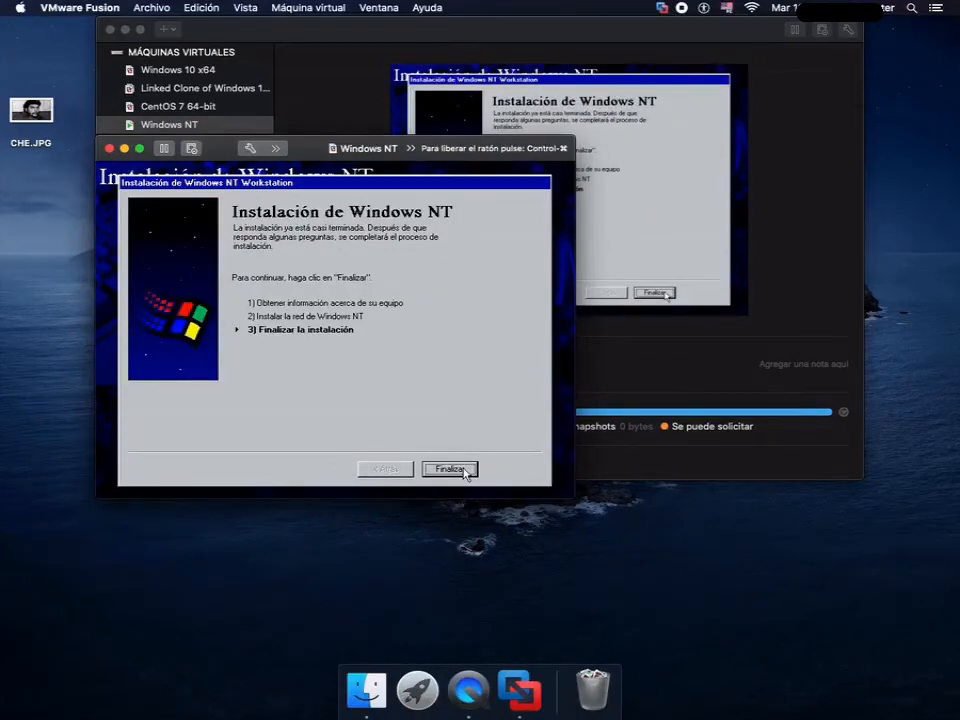
- Proceed to the final setup stage and set the time zone to (GMT-05:00) Hora oriental (EEUU y Canadá)
{"action": "left_click", "coordinate": [450, 468]}
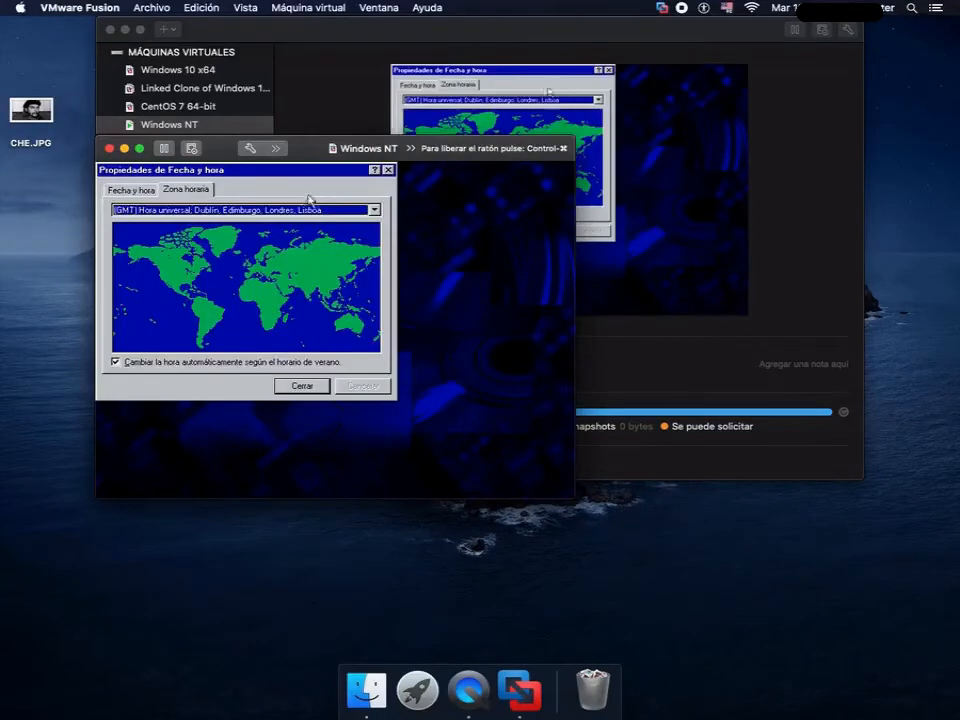
{"action": "left_click", "coordinate": [375, 210]}
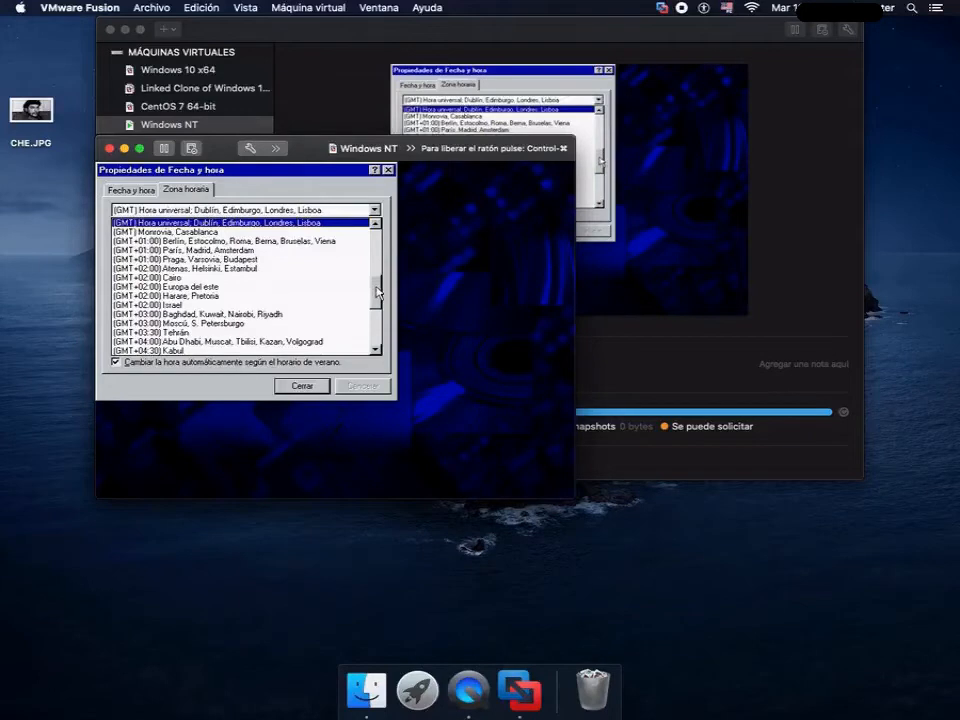
{"action": "left_click_drag", "start_coordinate": [377, 292], "coordinate": [370, 261]}
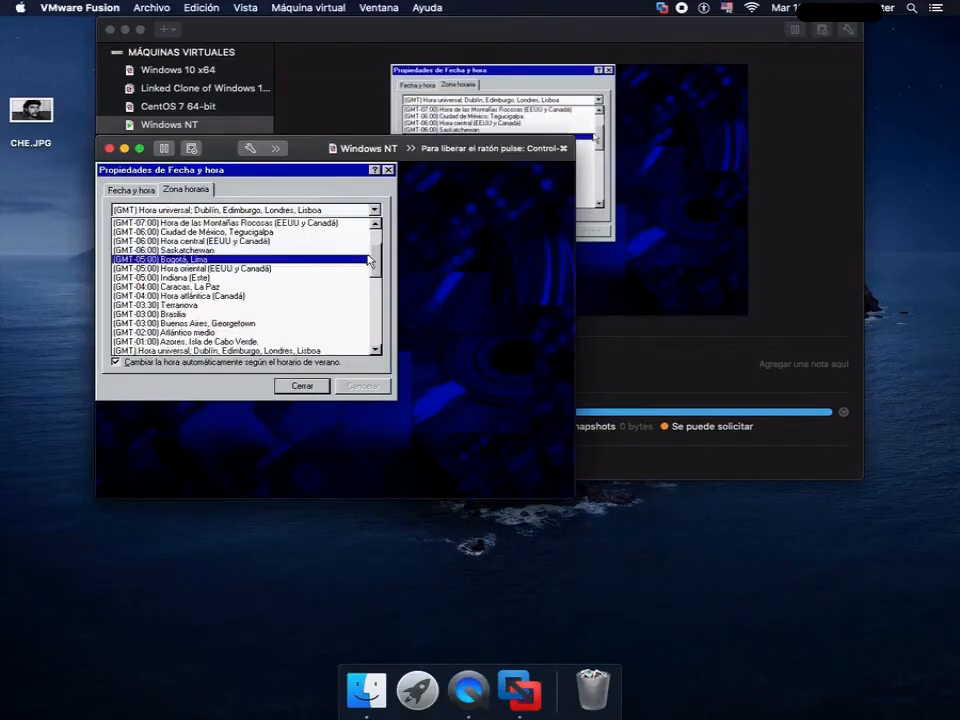
{"action": "left_click", "coordinate": [199, 269]}
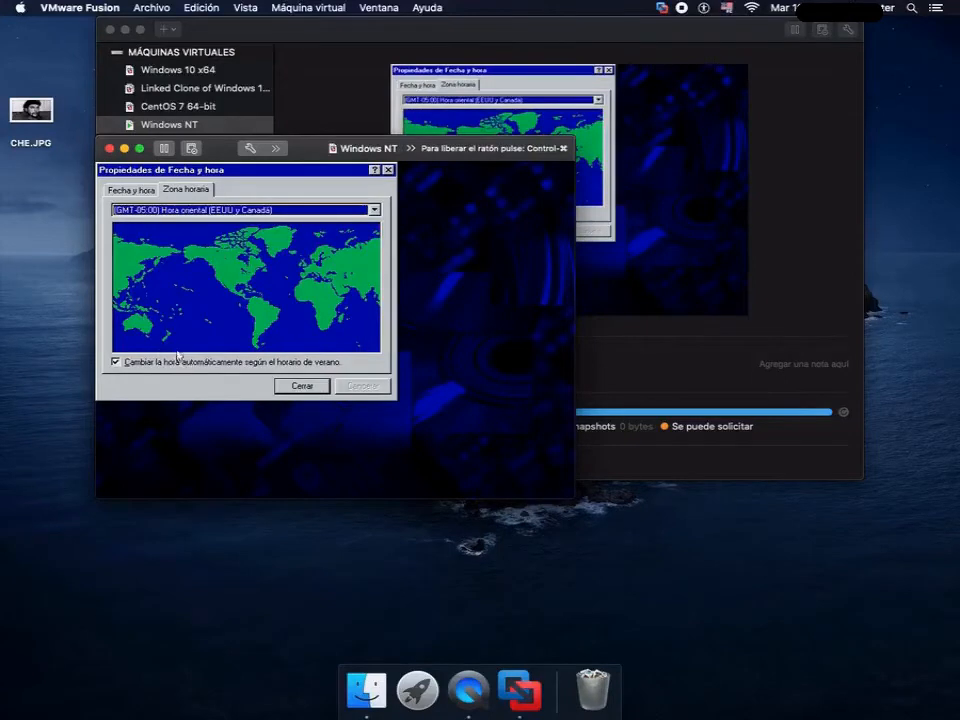
{"action": "left_click", "coordinate": [296, 387]}
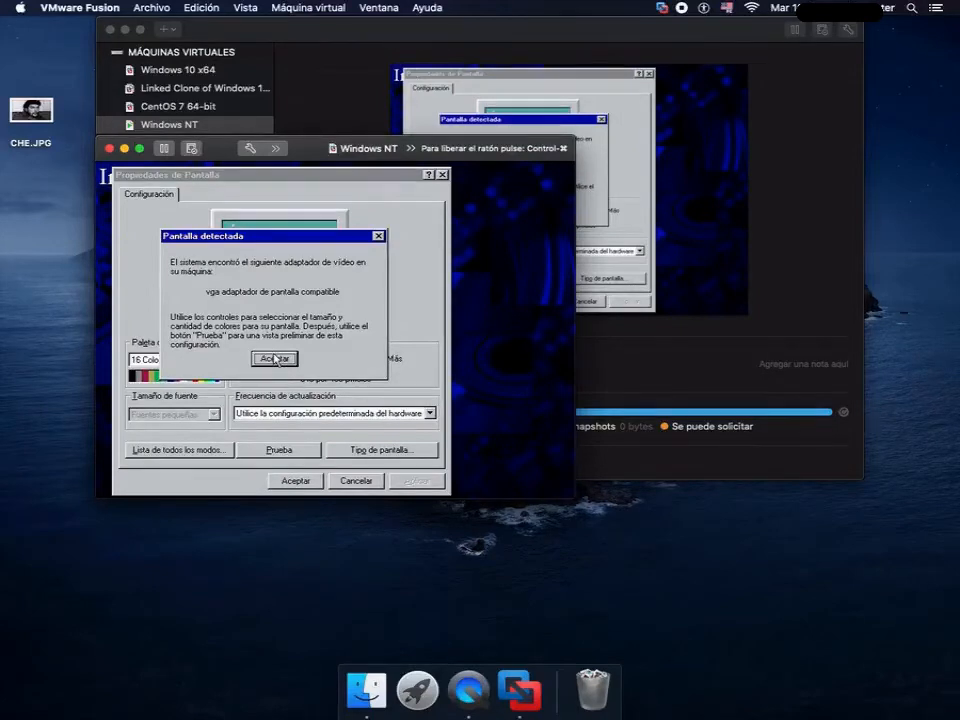
- Accept the detected VGA display adapter with its default 640 by 480, 16-colour settings and restart the computer
{"action": "left_click", "coordinate": [275, 359]}
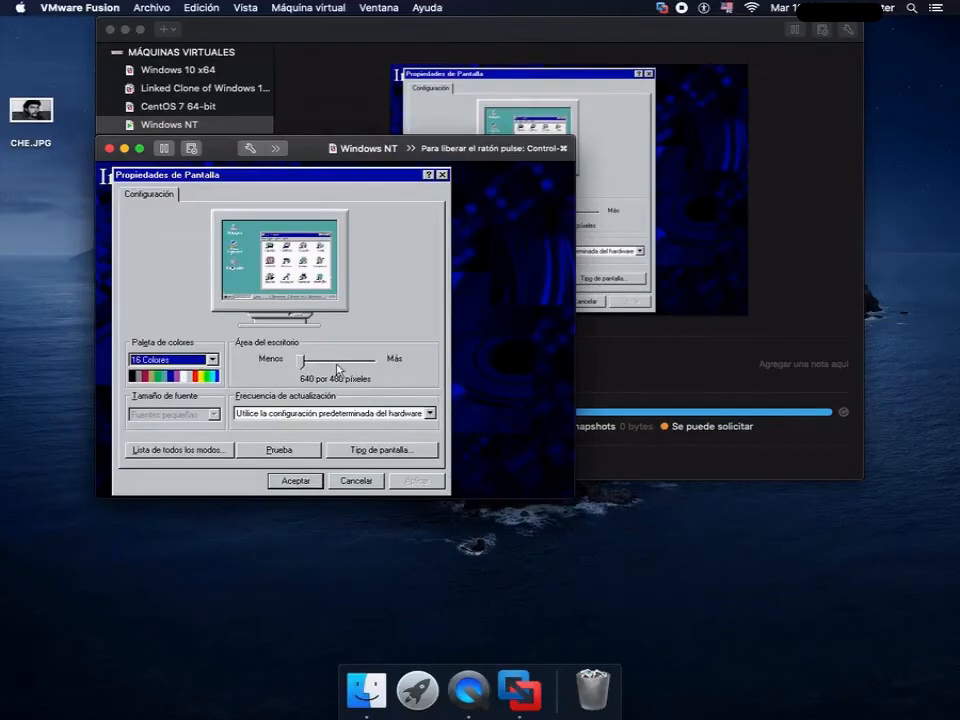
{"action": "left_click", "coordinate": [285, 485]}
{"action": "left_click", "coordinate": [292, 481]}
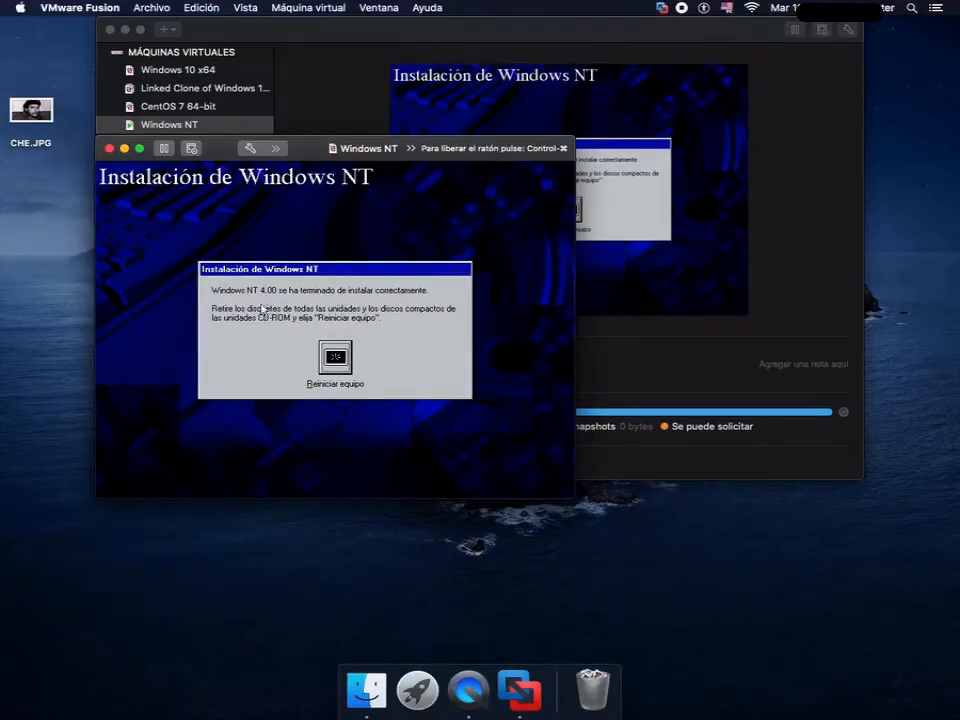
{"action": "left_click", "coordinate": [340, 366]}
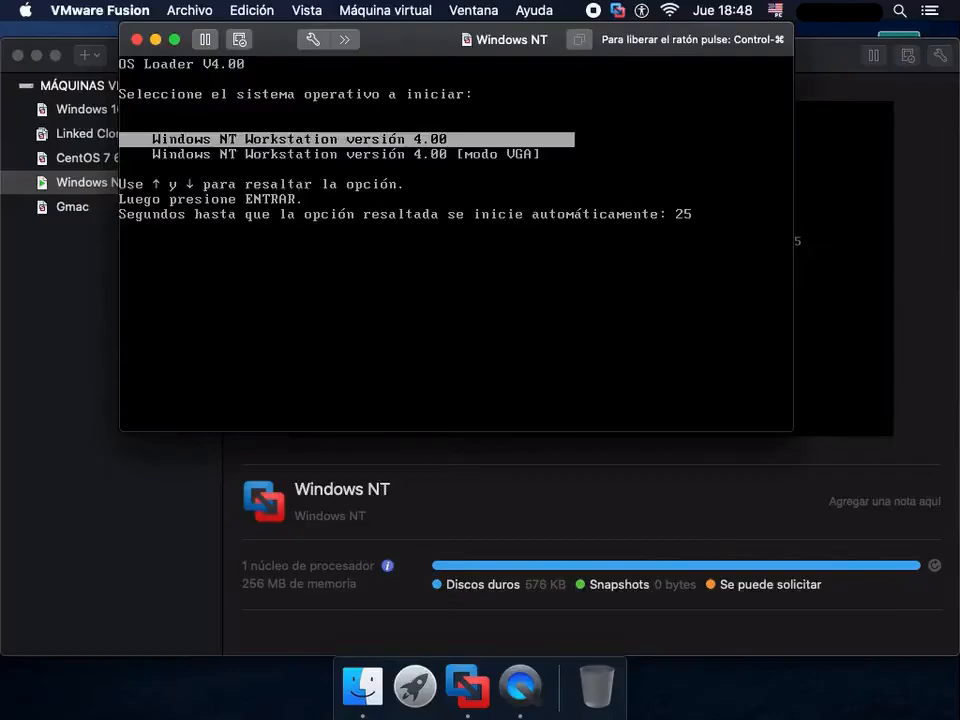
- Boot Windows NT Workstation versión 4.00, log on as Administrador with a blank password and dismiss the welcome window
{"action": "key", "text": "Return"}
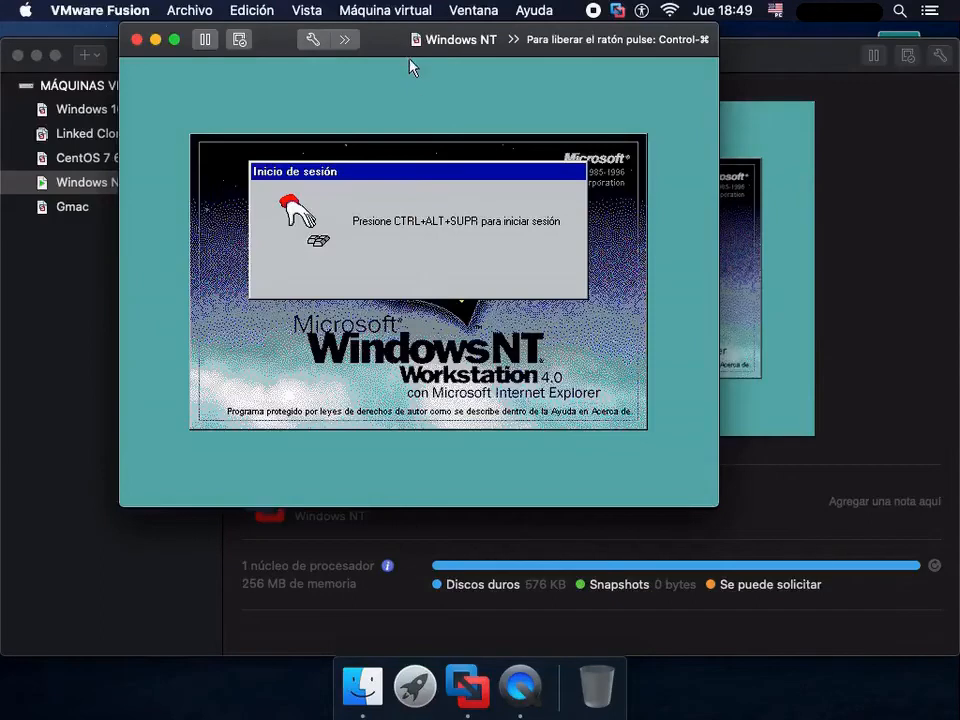
{"action": "left_click", "coordinate": [385, 10]}
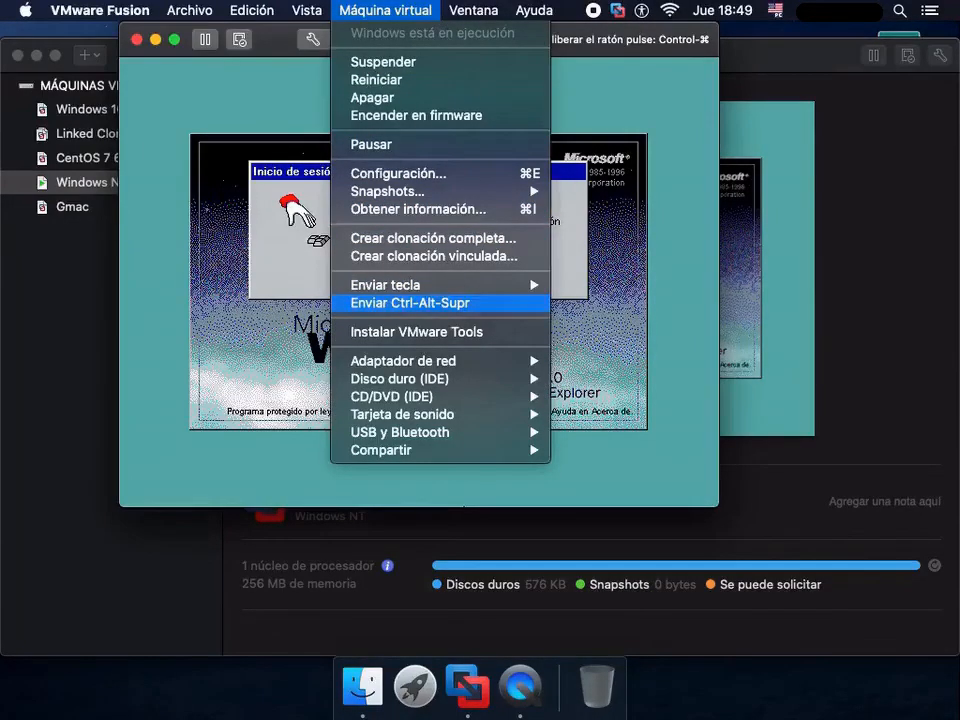
{"action": "left_click", "coordinate": [426, 303]}
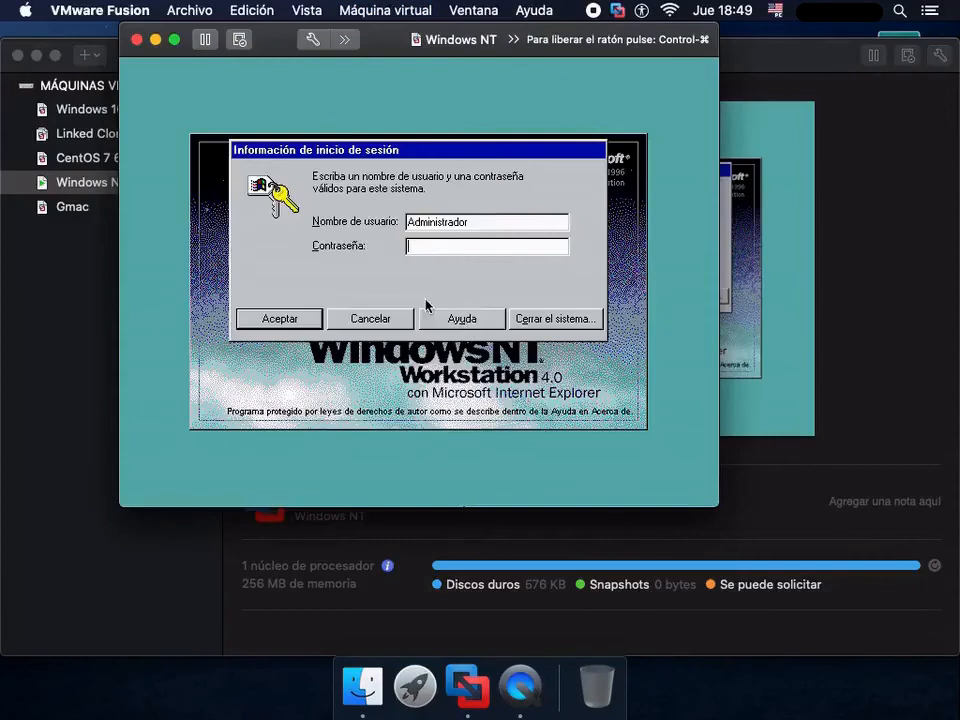
{"action": "left_click", "coordinate": [289, 322]}
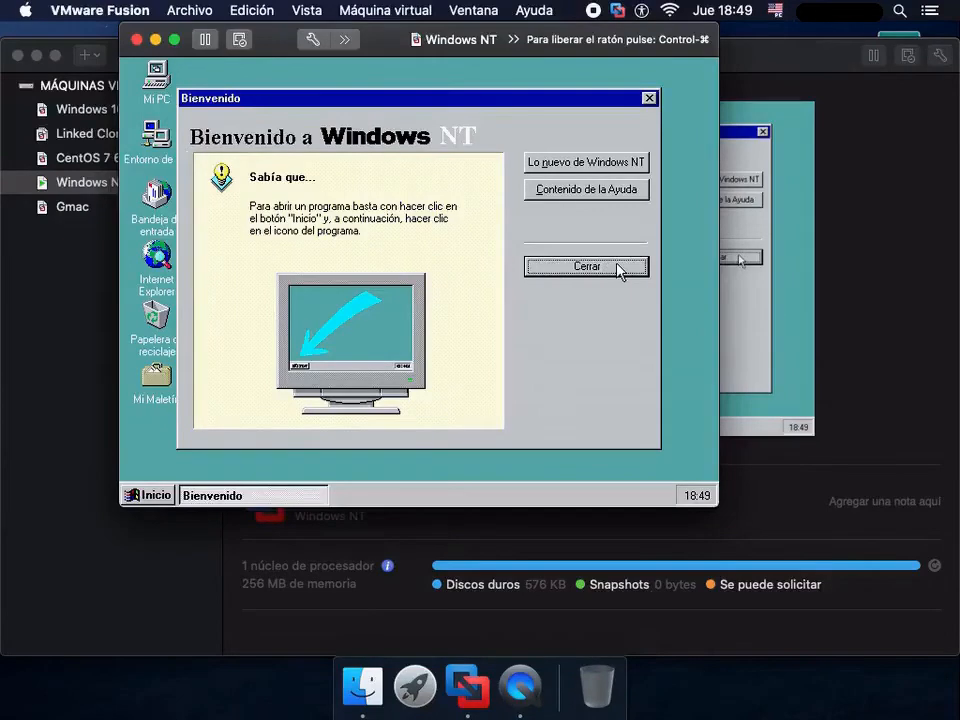
{"action": "left_click", "coordinate": [618, 268]}
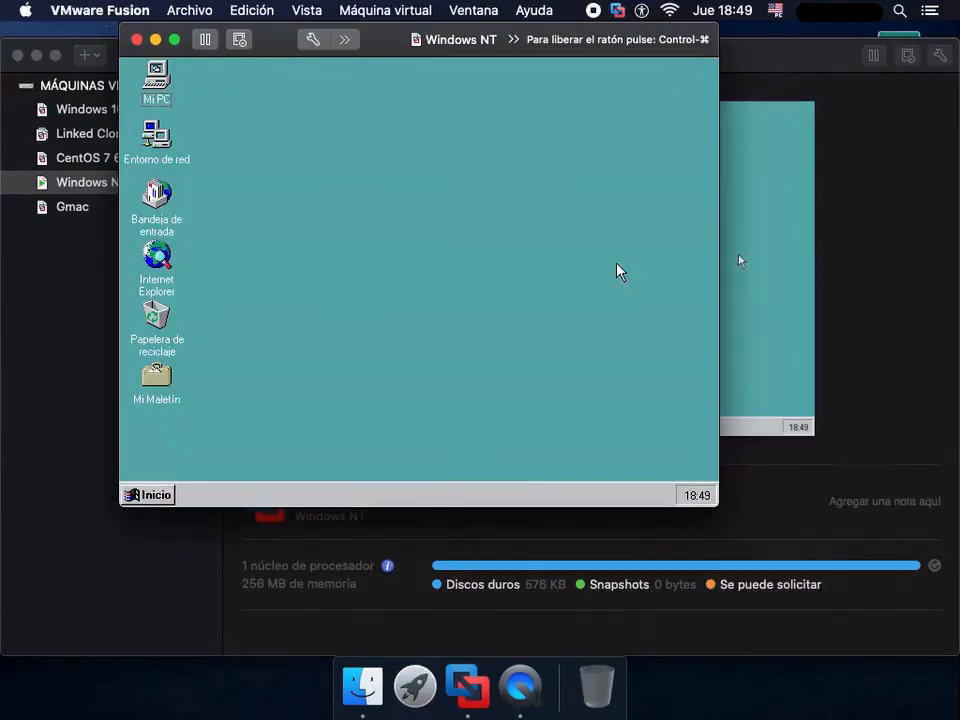
- Open Internet Explorer, check its version information and close the information window
{"action": "double_click", "coordinate": [157, 252]}
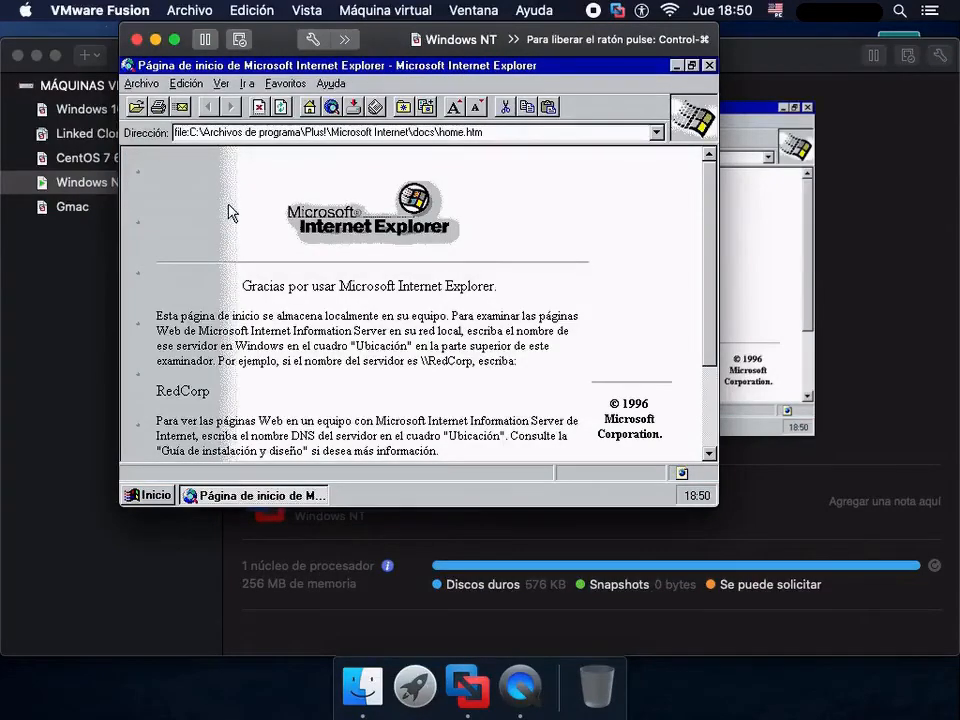
{"action": "left_click", "coordinate": [326, 86]}
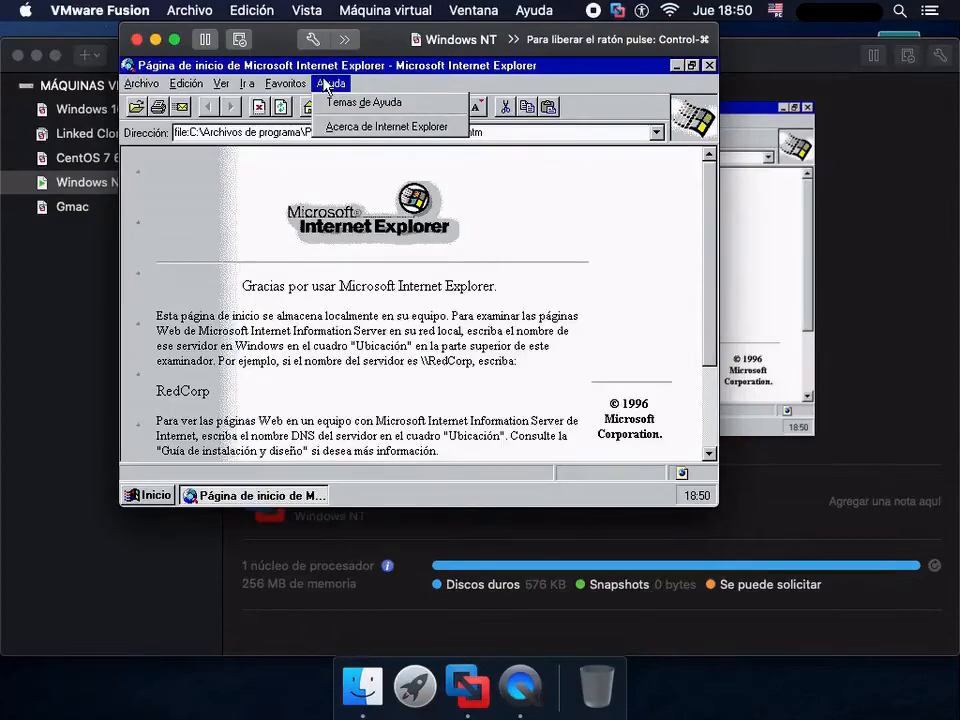
{"action": "left_click", "coordinate": [340, 126]}
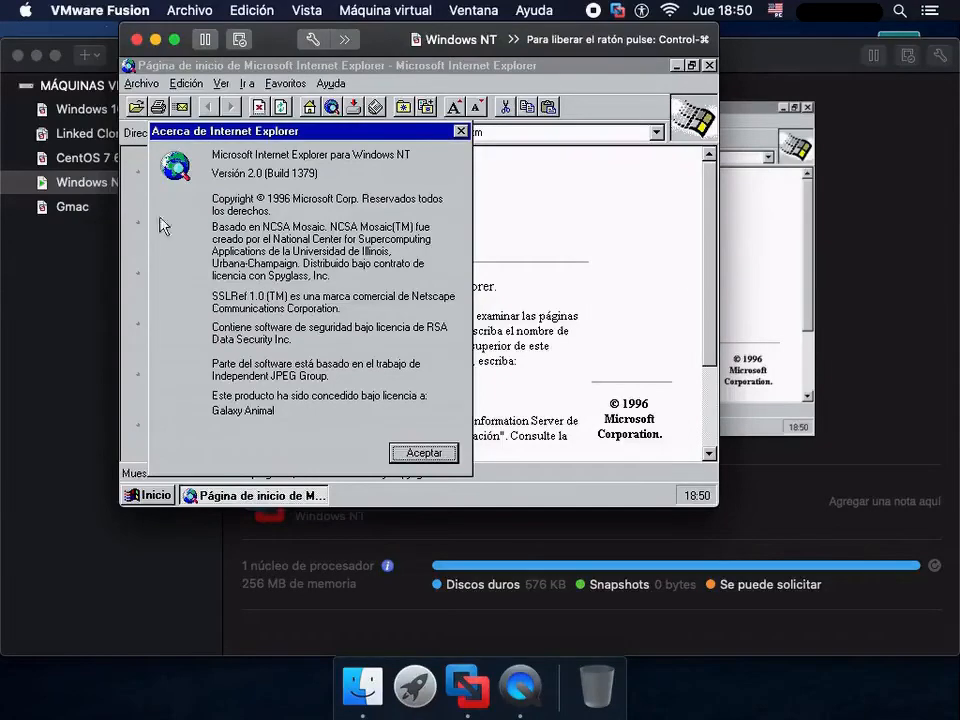
{"action": "left_click", "coordinate": [440, 453]}
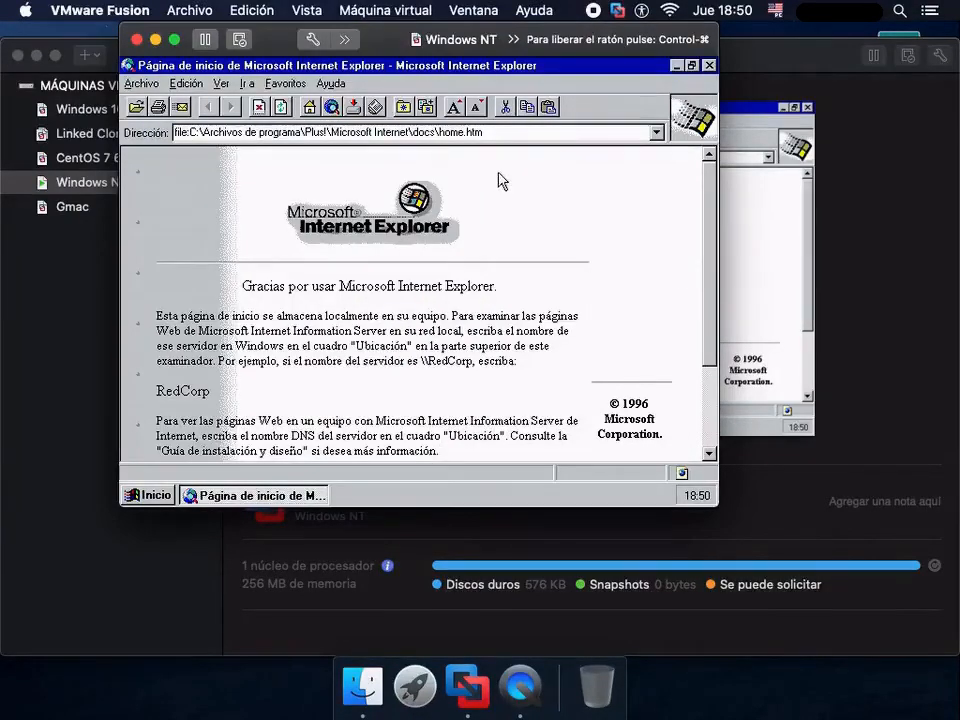
- Replace the Internet Explorer address to try loading a web page, and close the browser
{"action": "triple_click", "coordinate": [499, 134]}
{"action": "key", "text": "BackSpace"}
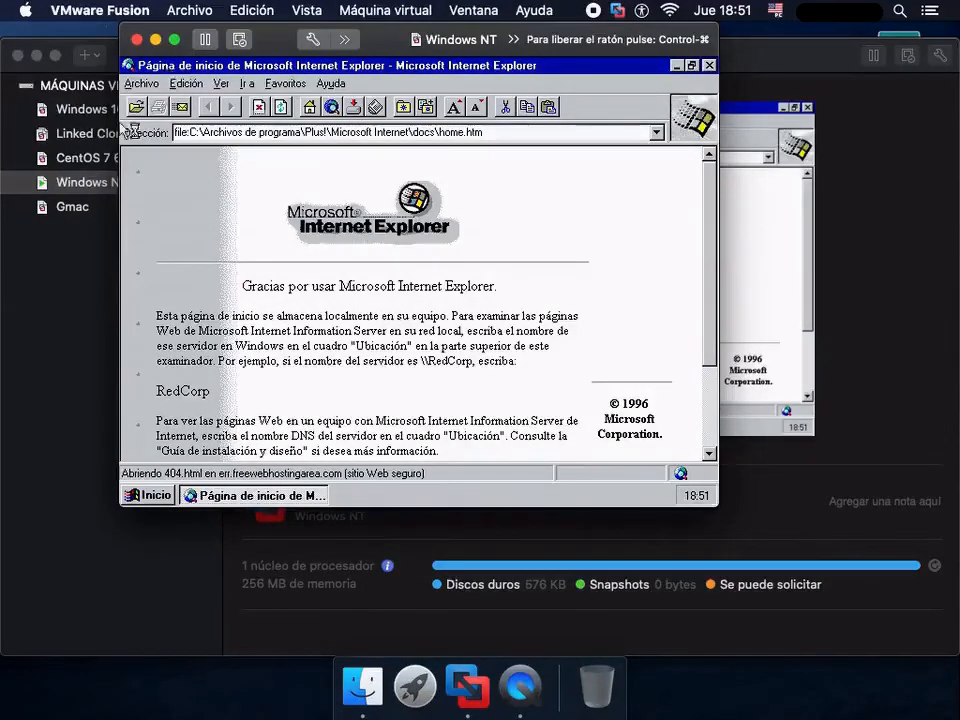
{"action": "double_click", "coordinate": [128, 66]}
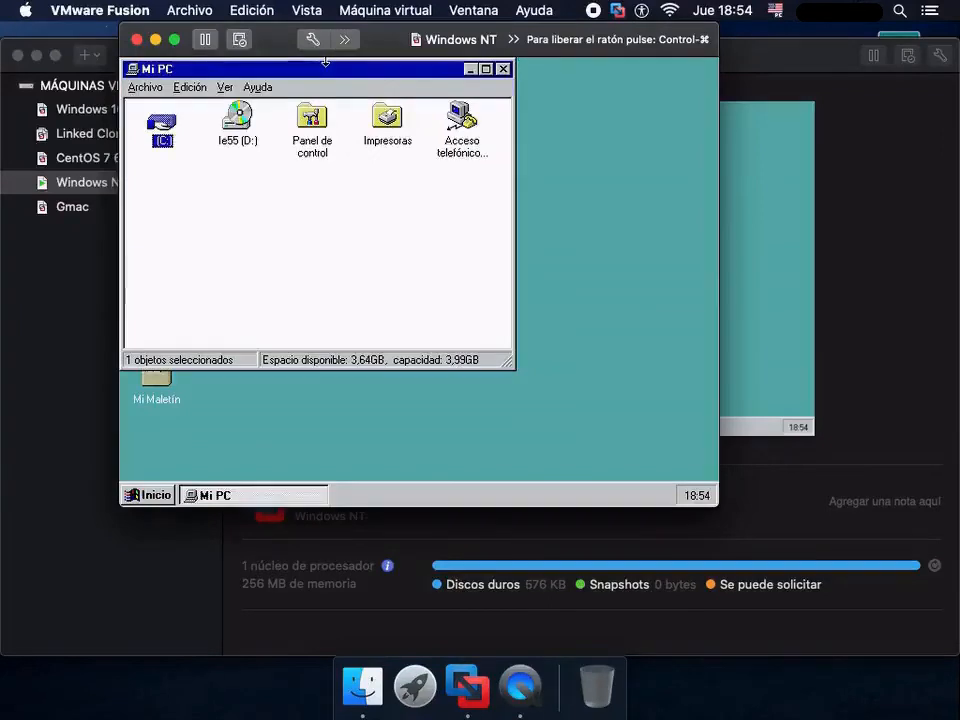
- Load SP6.ISO from Descargas into the Windows NT virtual machine's CD/DVD drive and close its settings
{"action": "left_click", "coordinate": [376, 6]}
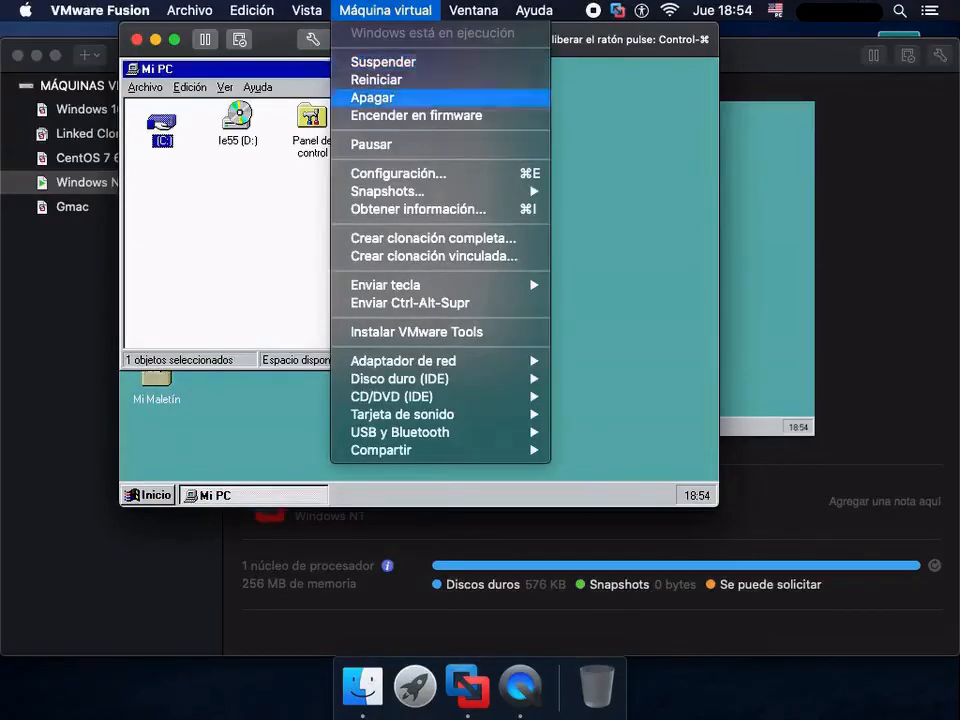
{"action": "left_click", "coordinate": [398, 173]}
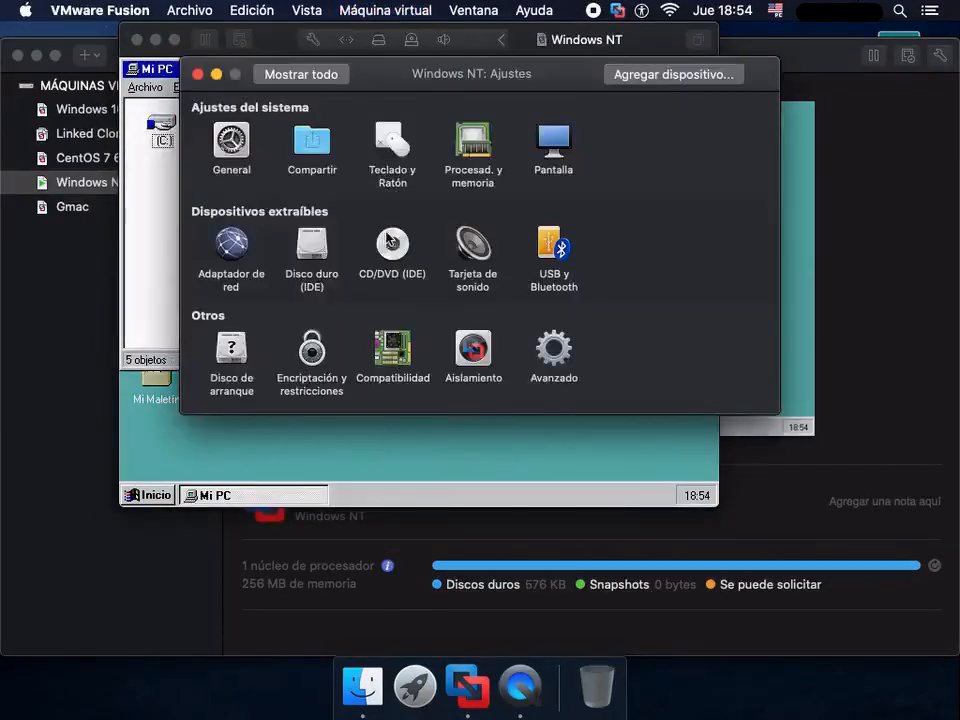
{"action": "left_click", "coordinate": [388, 242]}
{"action": "left_click", "coordinate": [354, 186]}
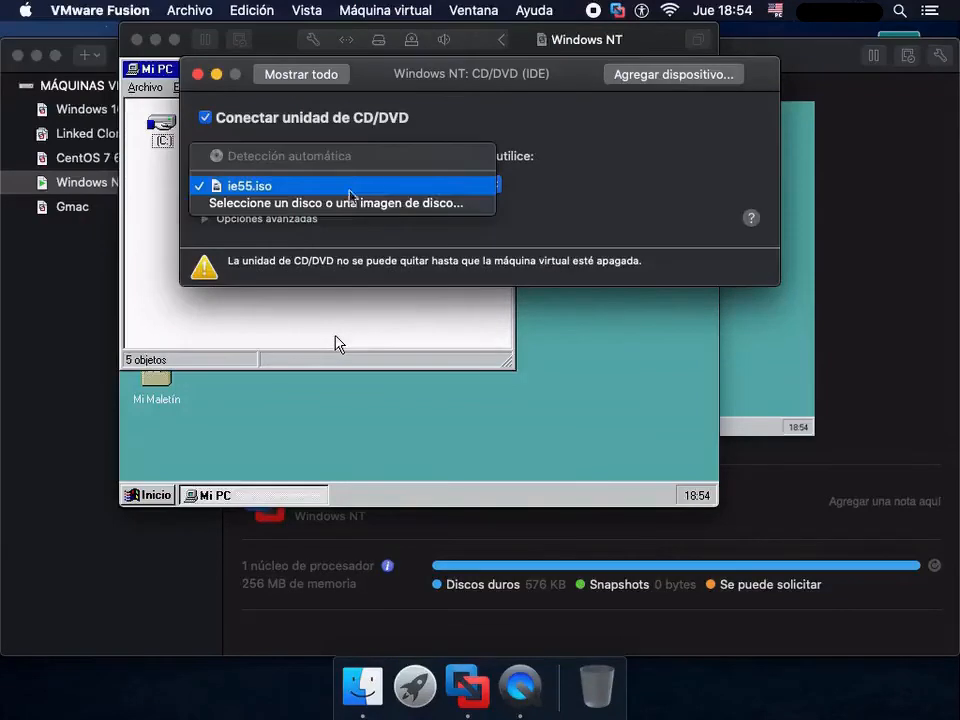
{"action": "left_click", "coordinate": [350, 205]}
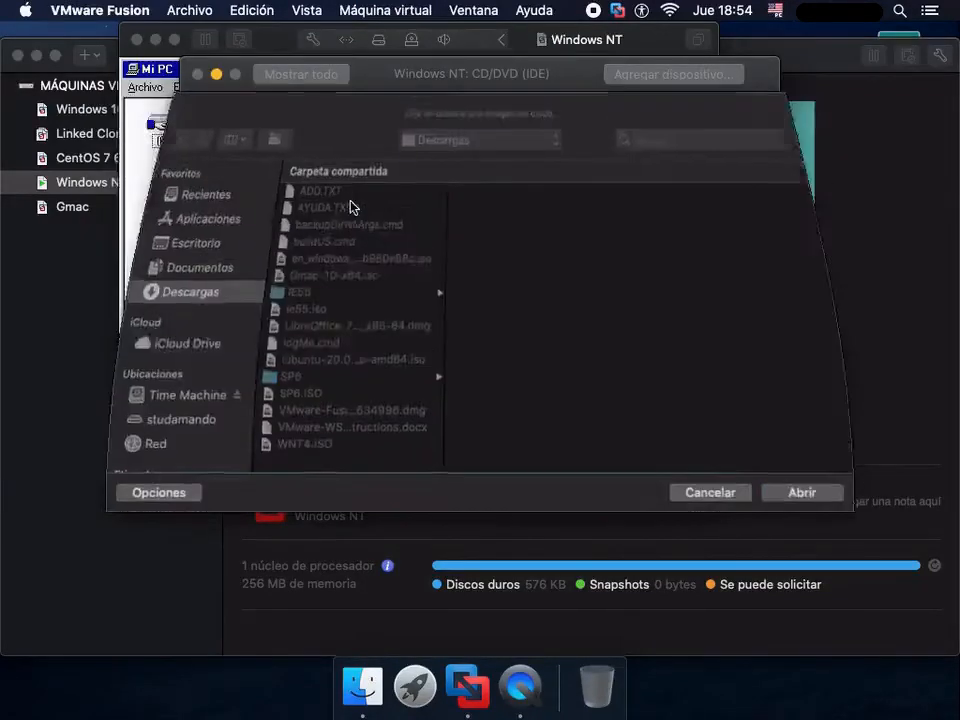
{"action": "left_click", "coordinate": [340, 394]}
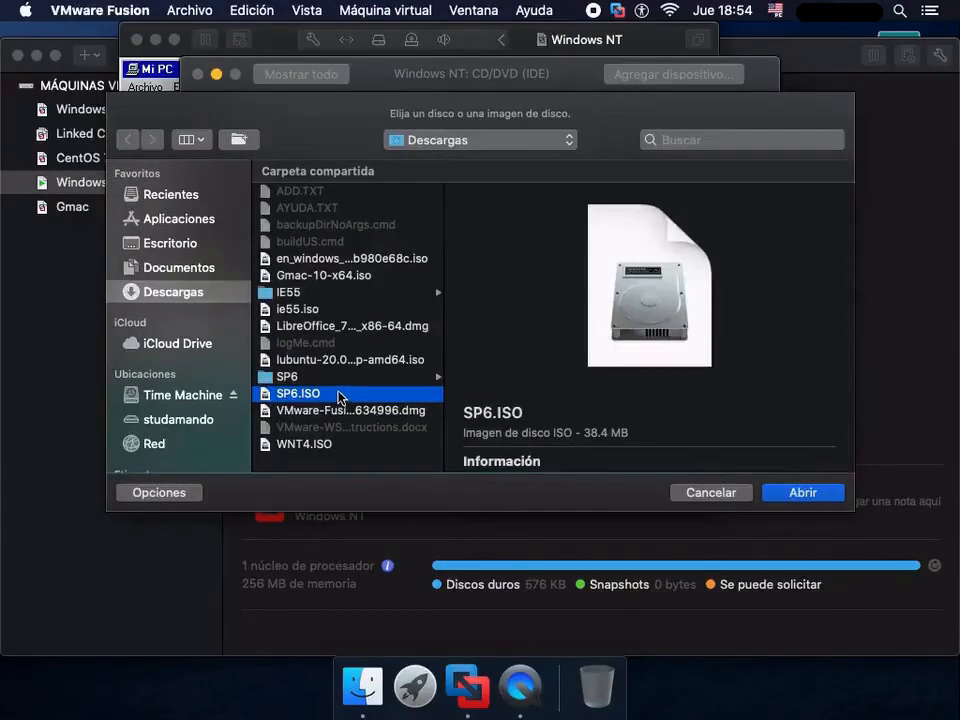
{"action": "left_click", "coordinate": [806, 494]}
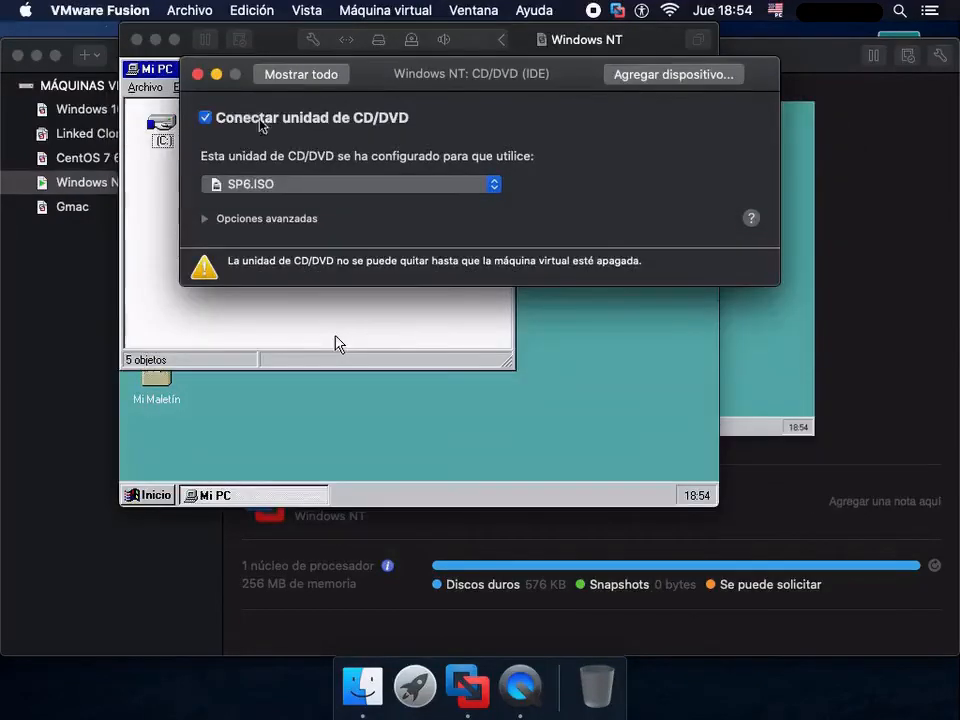
{"action": "left_click", "coordinate": [197, 79]}
- Install Service Pack 6 from Sp6i386 on drive D:, accepting the licence without backing up files for uninstallation, and restart Windows NT
{"action": "double_click", "coordinate": [240, 125]}
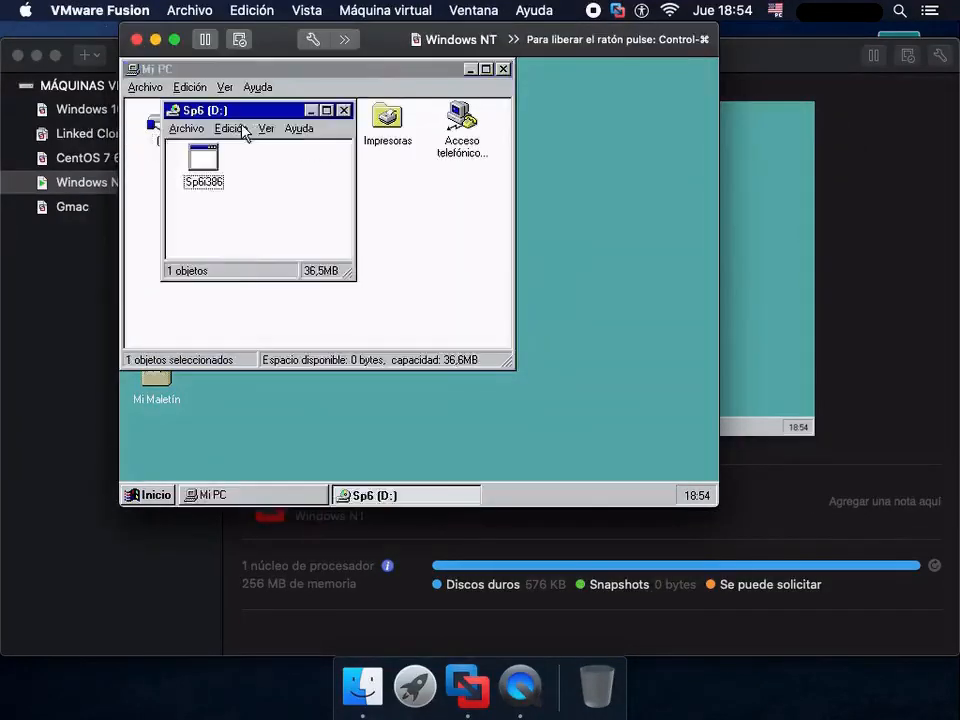
{"action": "double_click", "coordinate": [202, 158]}
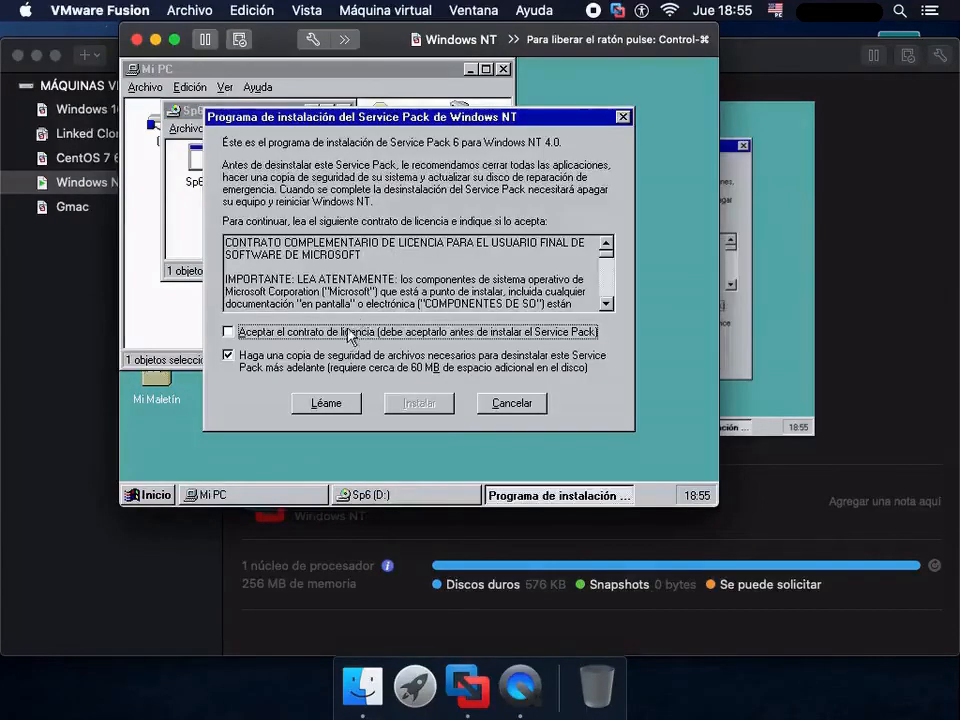
{"action": "left_click", "coordinate": [345, 332]}
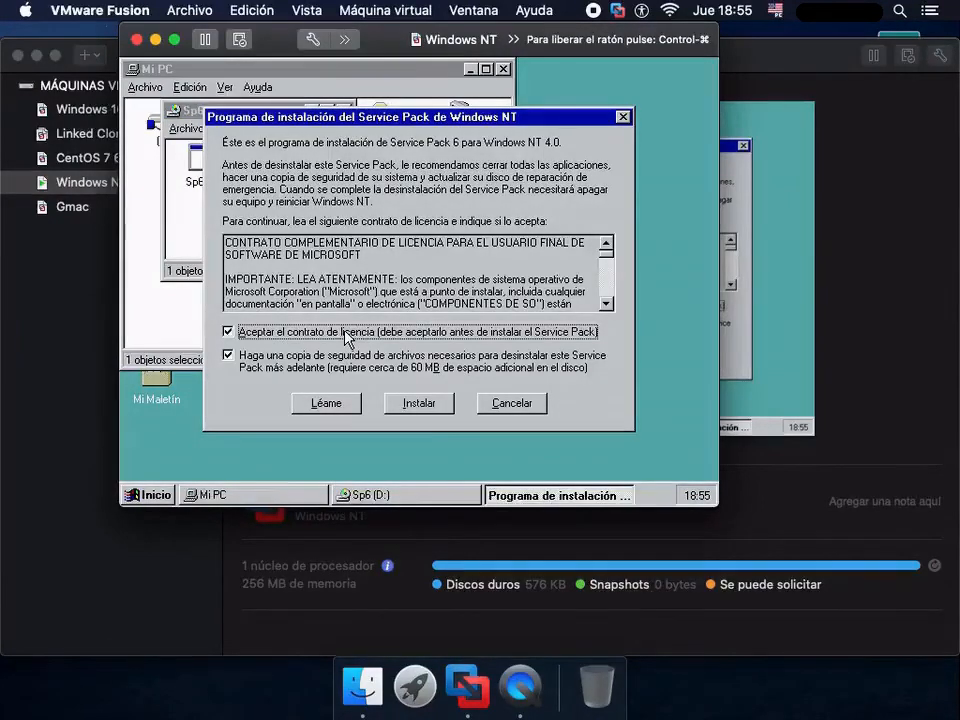
{"action": "left_click", "coordinate": [306, 370]}
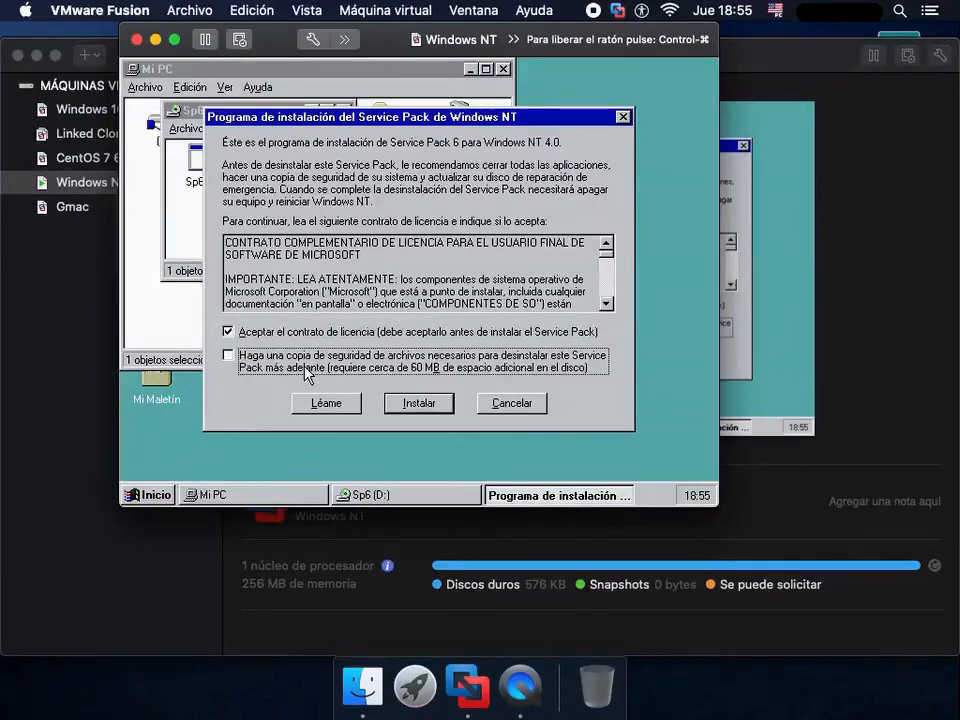
{"action": "left_click", "coordinate": [428, 406]}
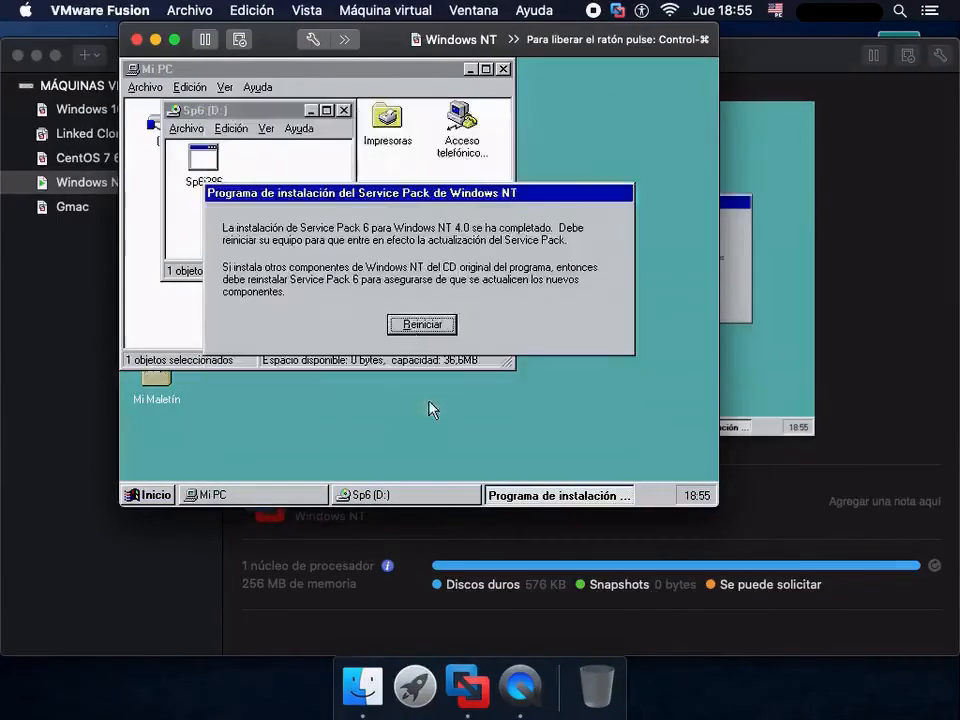
{"action": "left_click", "coordinate": [421, 324]}
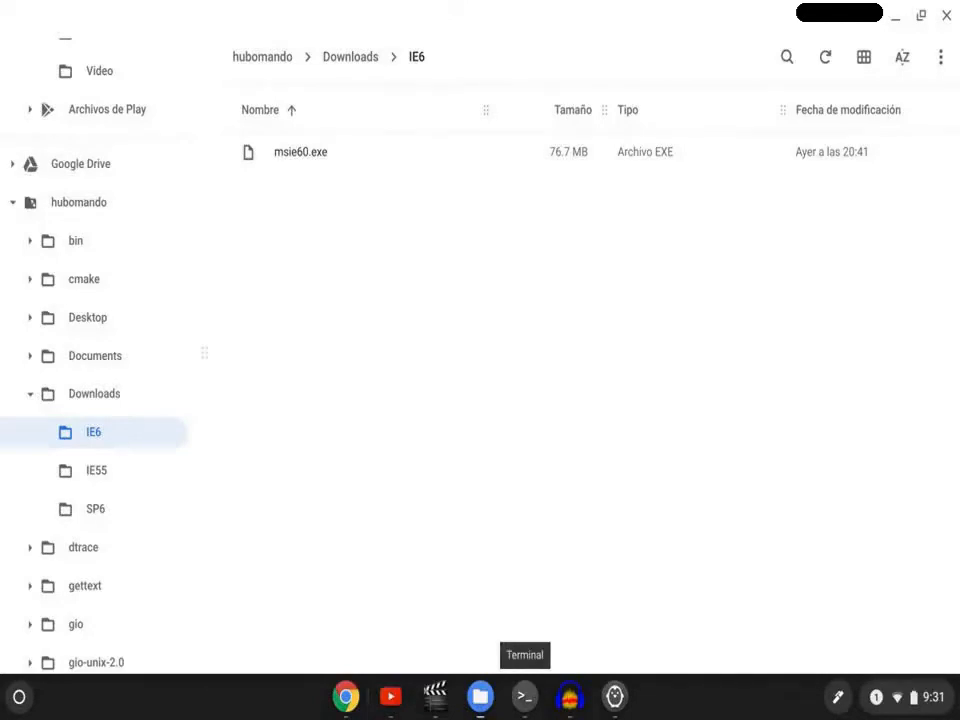
- Switch to the Terminal, change to the Downloads directory and list its contents
{"action": "left_click", "coordinate": [524, 696]}
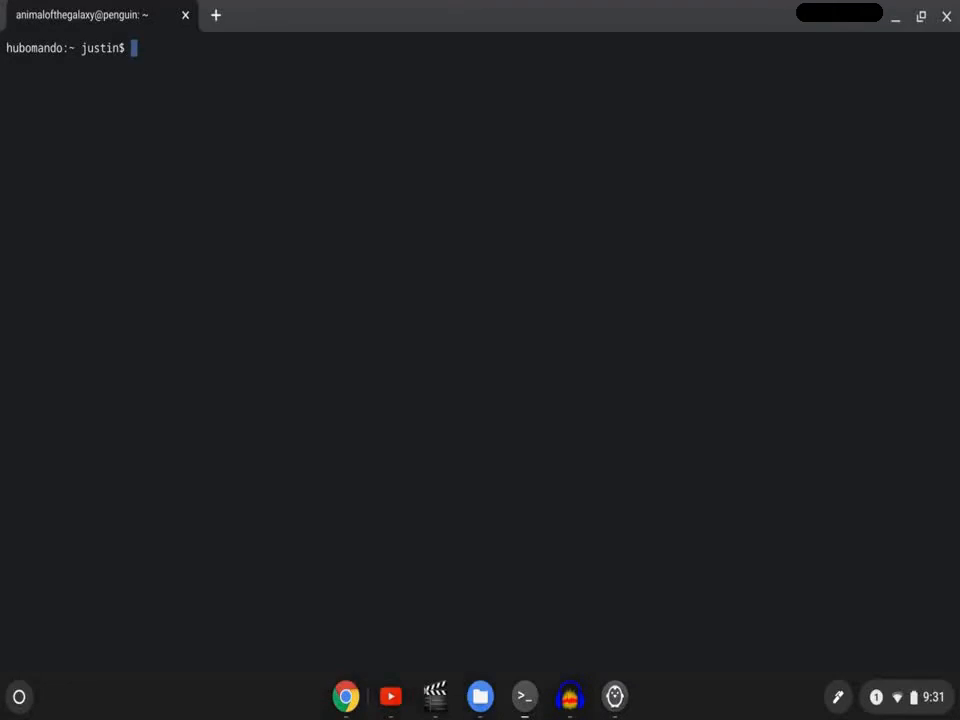
{"action": "type", "text": "cd Dow"}
{"action": "key", "text": "Tab"}
{"action": "key", "text": "Return"}
{"action": "type", "text": "l"}
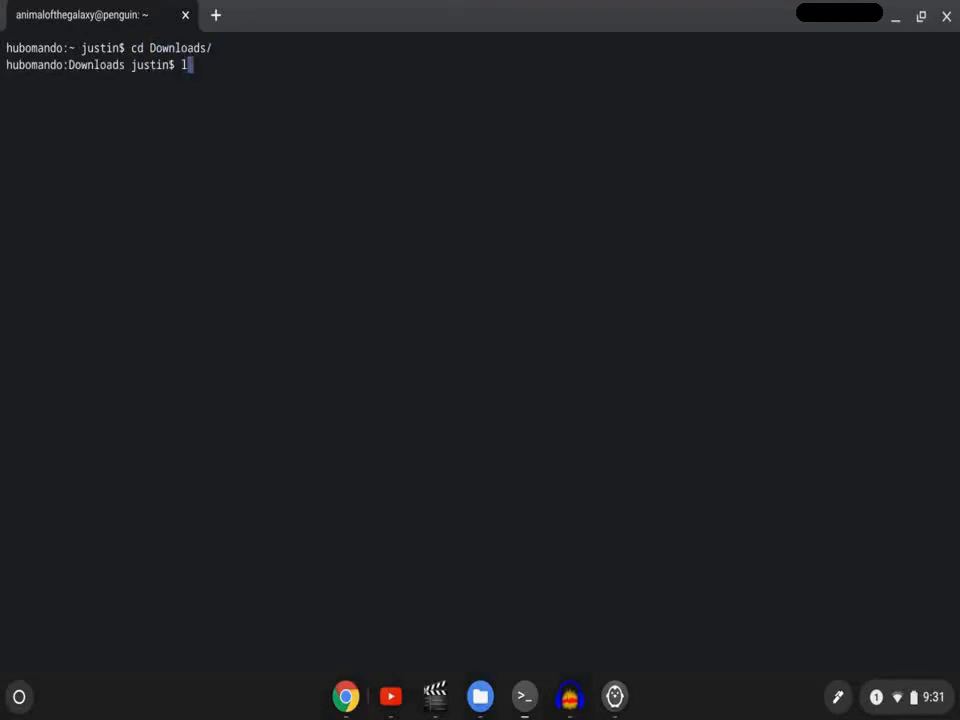
{"action": "type", "text": "s"}
{"action": "key", "text": "Return"}
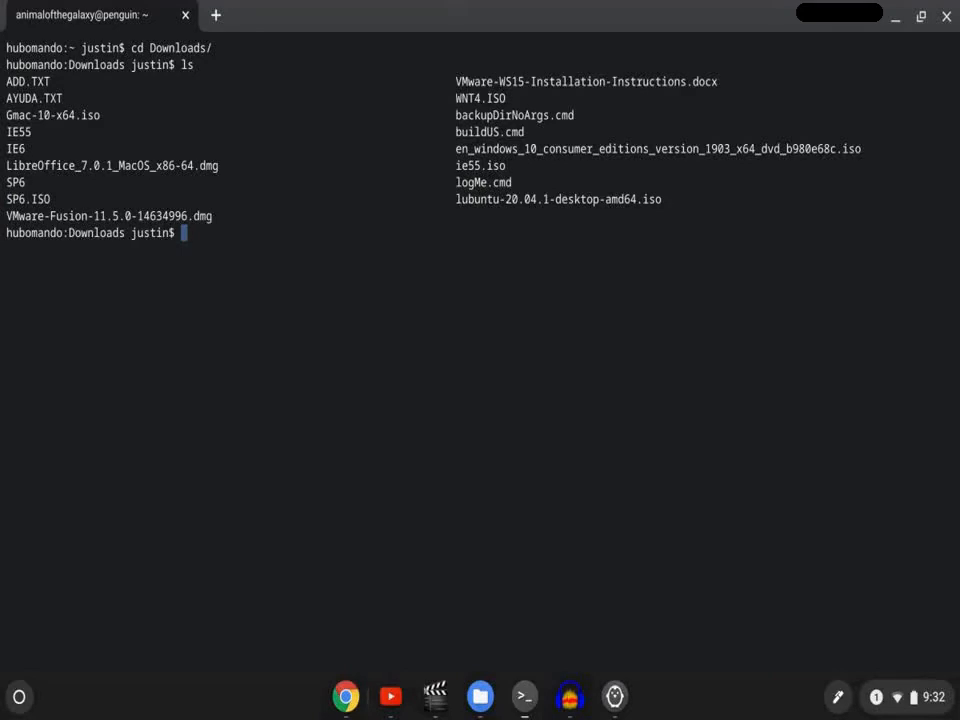
- Try to create an ISO image by running "hdiutil makehybrid -iso -joliet -o ie6 IE6/msie60.exe"
{"action": "type", "text": "hdiutil"}
{"action": "type", "text": "makehybrid"}
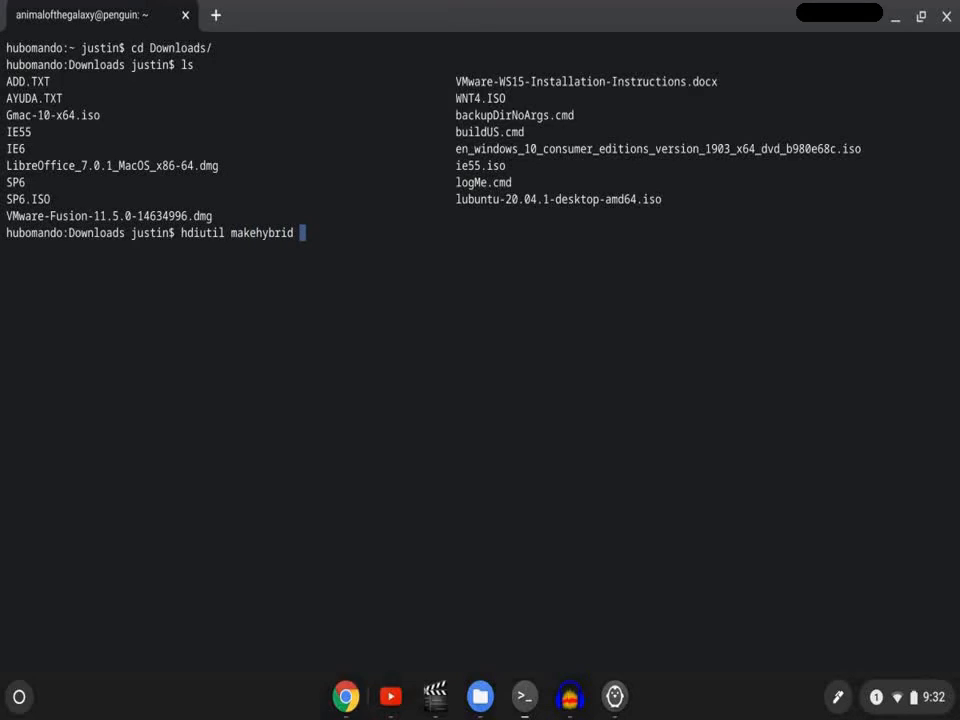
{"action": "type", "text": "-iso -joliet"}
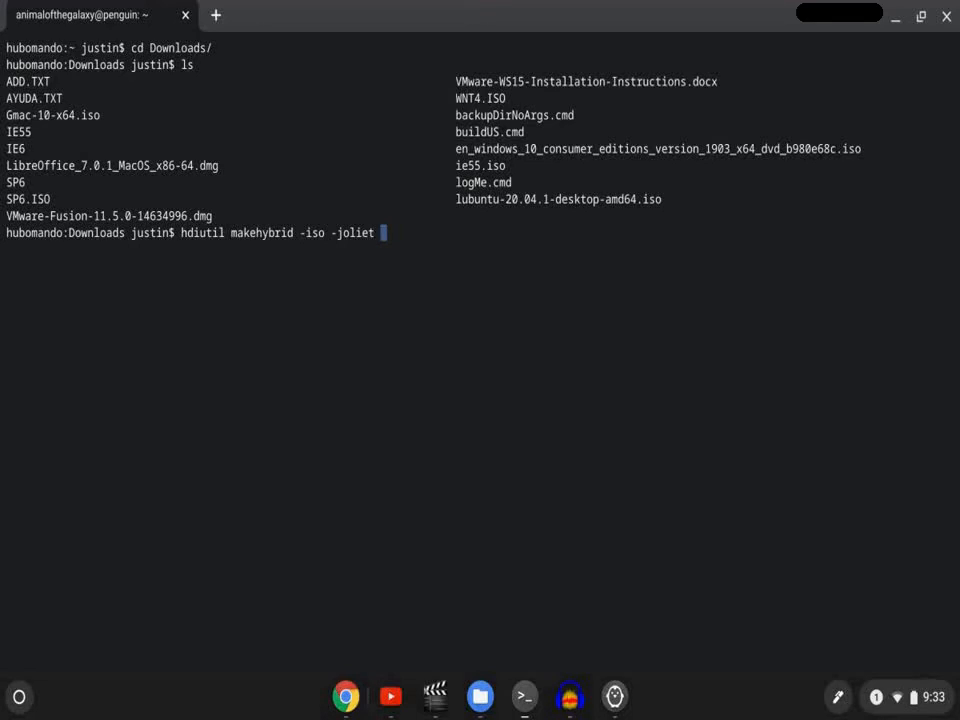
{"action": "type", "text": "-o ie6 IE6/i"}
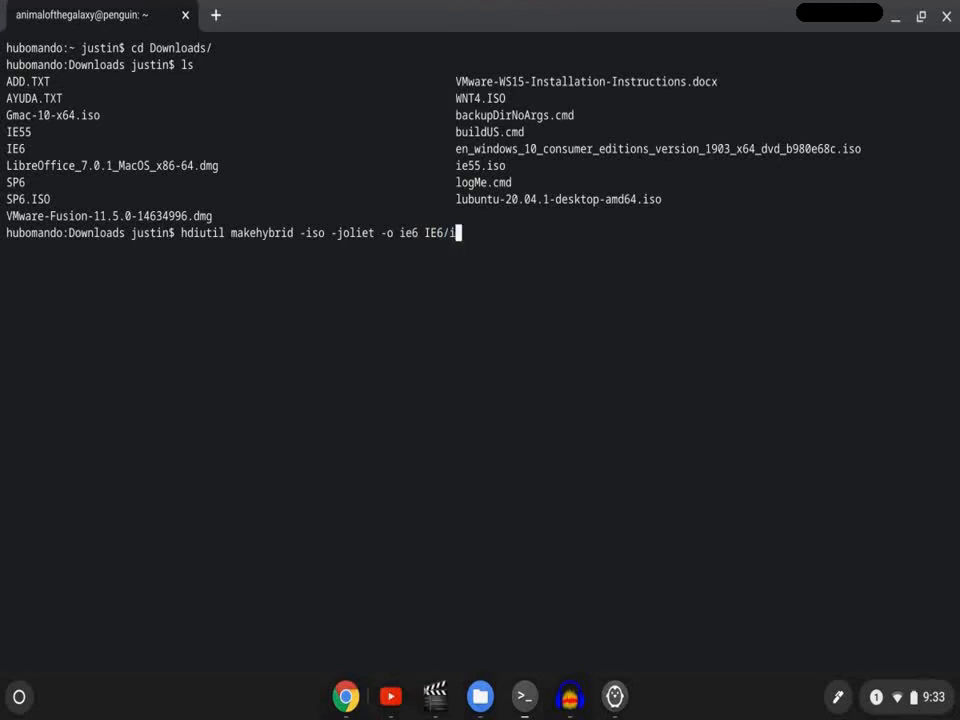
{"action": "key", "text": "Tab"}
{"action": "key", "text": "BackSpace"}
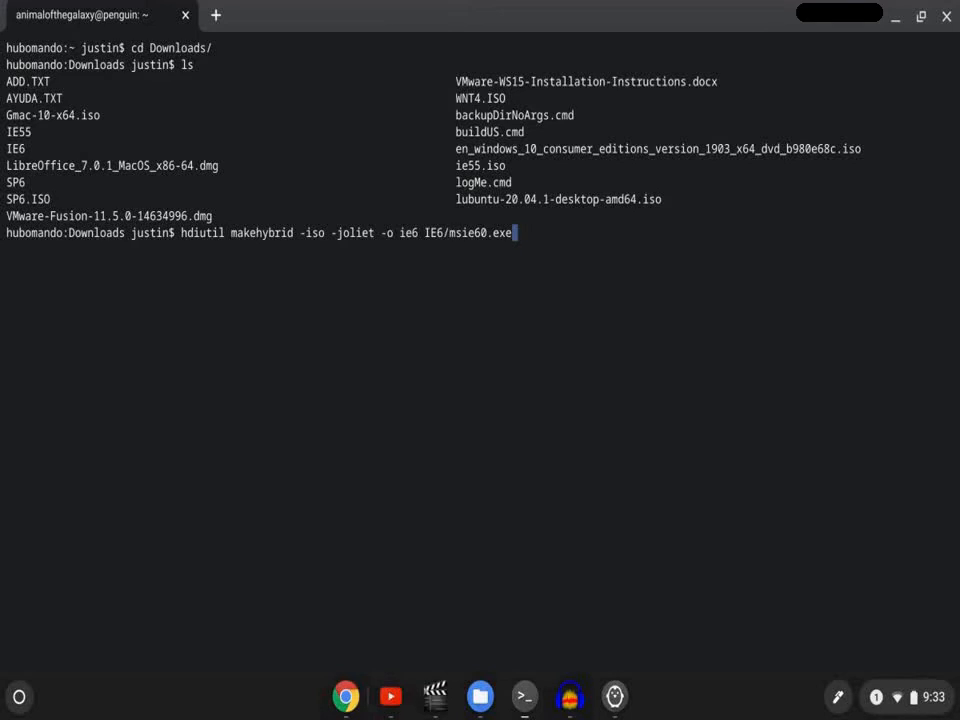
{"action": "key", "text": "Return"}
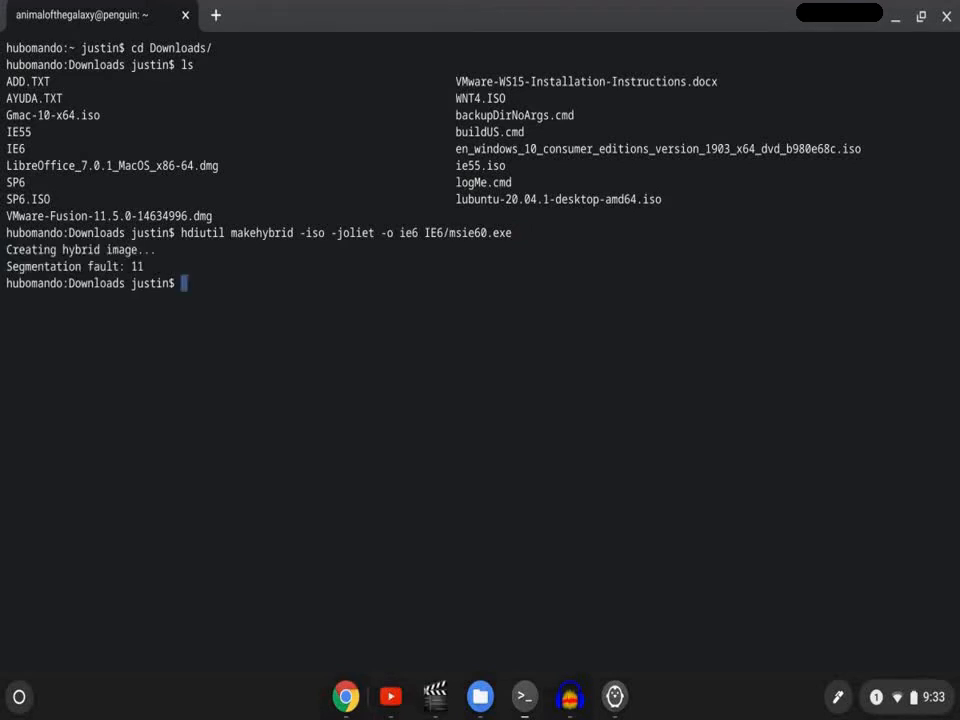
- Change the source of the previous hdiutil command to the whole IE6/ folder and try running it
{"action": "triple_click", "coordinate": [55, 266]}
{"action": "left_click", "coordinate": [48, 266]}
{"action": "key", "text": "Up"}
{"action": "key", "text": "BackSpace"}
{"action": "key", "text": "BackSpace"}
{"action": "key", "text": "BackSpace"}
{"action": "key", "text": "BackSpace"}
{"action": "key", "text": "BackSpace"}
{"action": "key", "text": "BackSpace"}
{"action": "key", "text": "BackSpace"}
{"action": "key", "text": "BackSpace"}
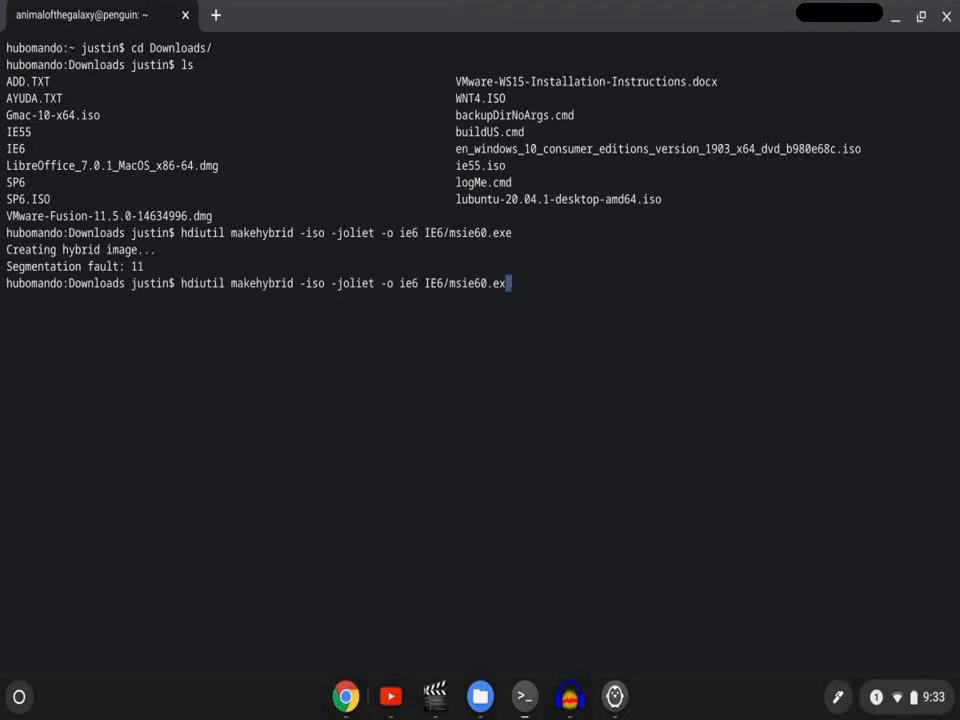
{"action": "key", "text": "BackSpace"}
{"action": "key", "text": "BackSpace"}
{"action": "key", "text": "BackSpace"}
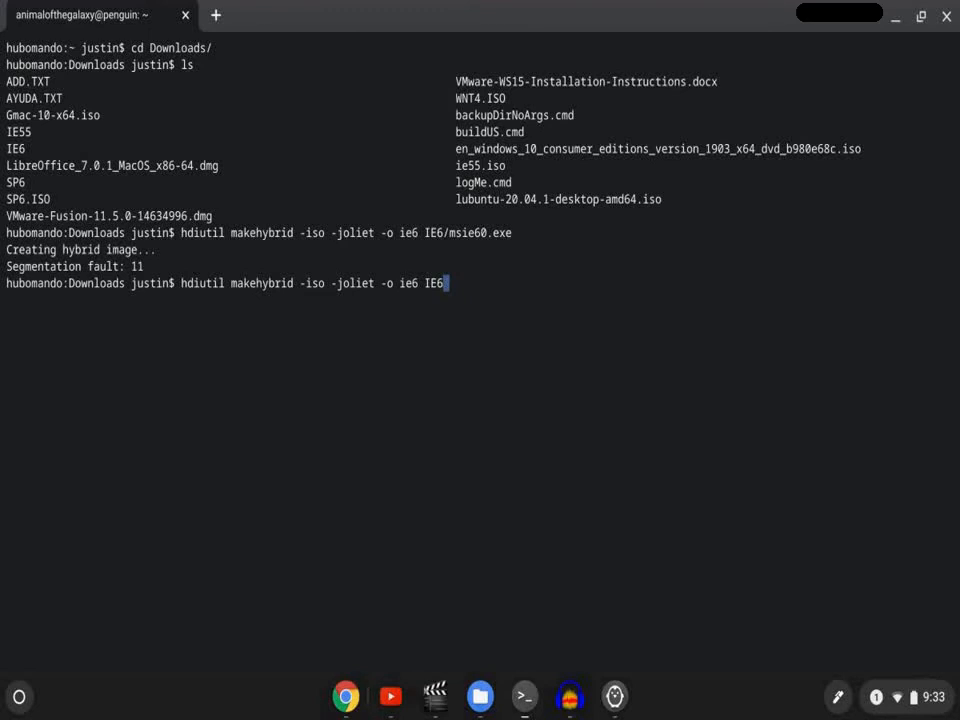
{"action": "type", "text": "/"}
{"action": "key", "text": "Return"}
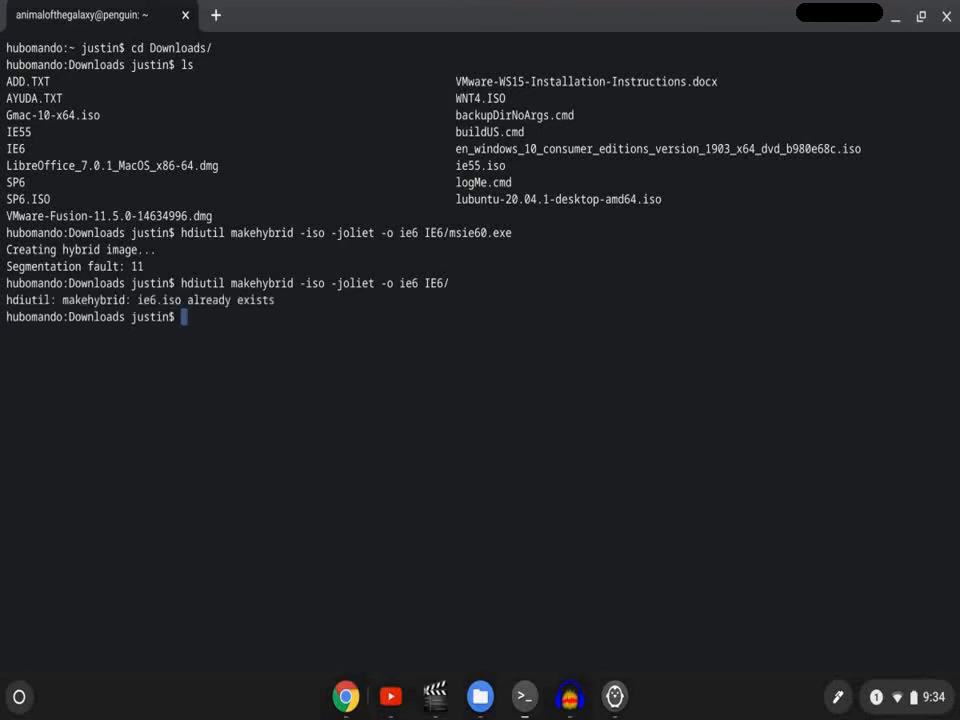
- Delete the existing ie6.iso file from Downloads
{"action": "type", "text": "rm ie6"}
{"action": "key", "text": "Tab"}
{"action": "key", "text": "Return"}
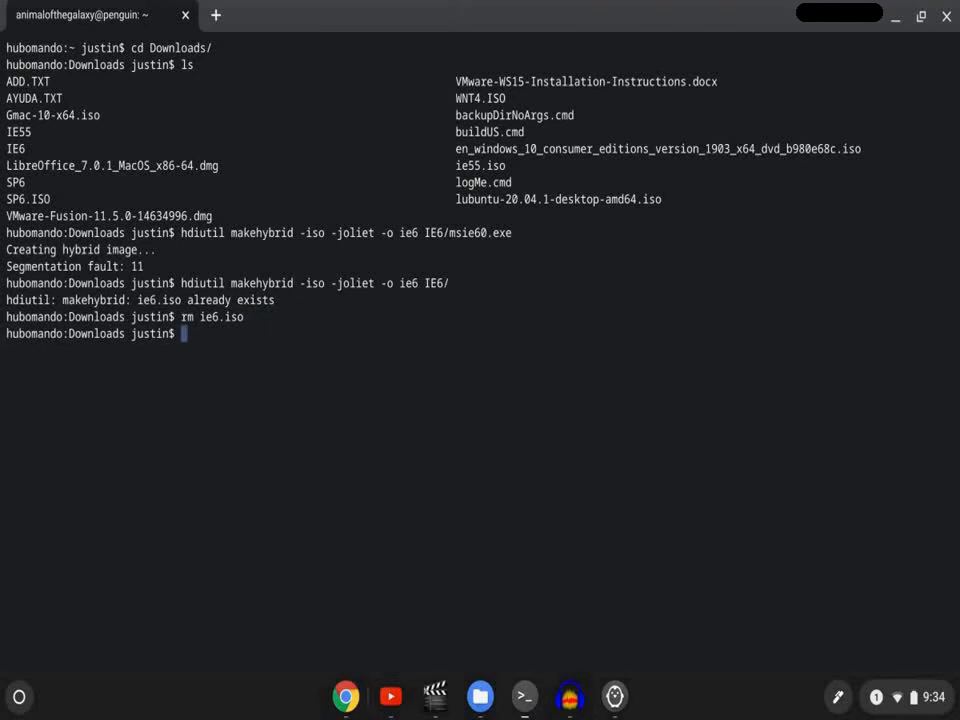
- Rerun "hdiutil makehybrid -iso -joliet -o ie6 IE6/" and list the directory to check for ie6.iso
{"action": "key", "text": "Up"}
{"action": "key", "text": "Up"}
{"action": "key", "text": "Return"}
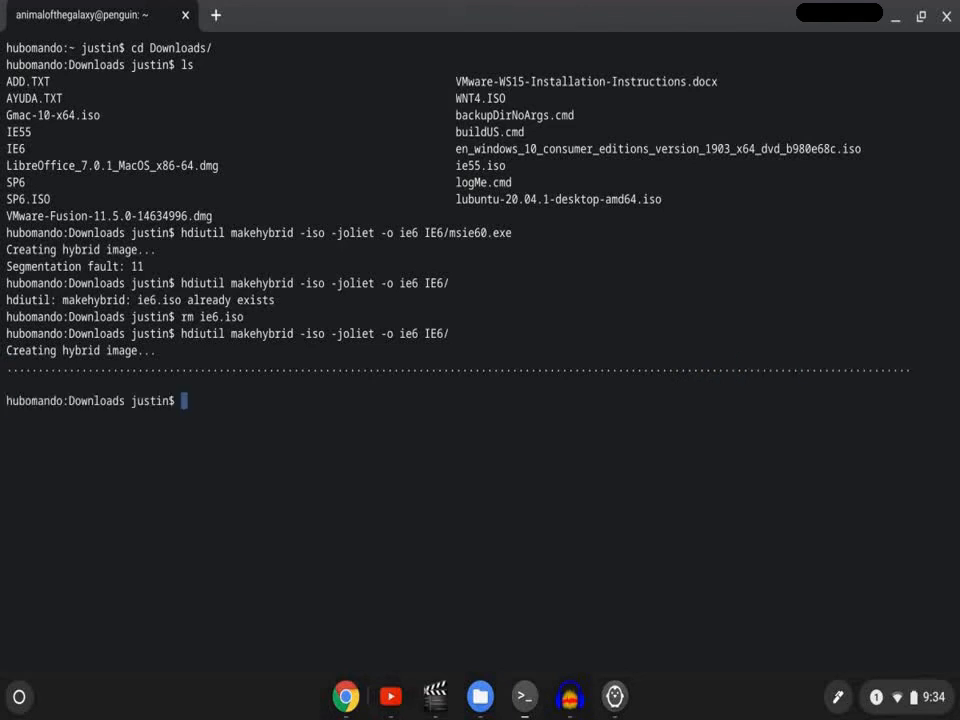
{"action": "type", "text": "ls"}
{"action": "key", "text": "Return"}
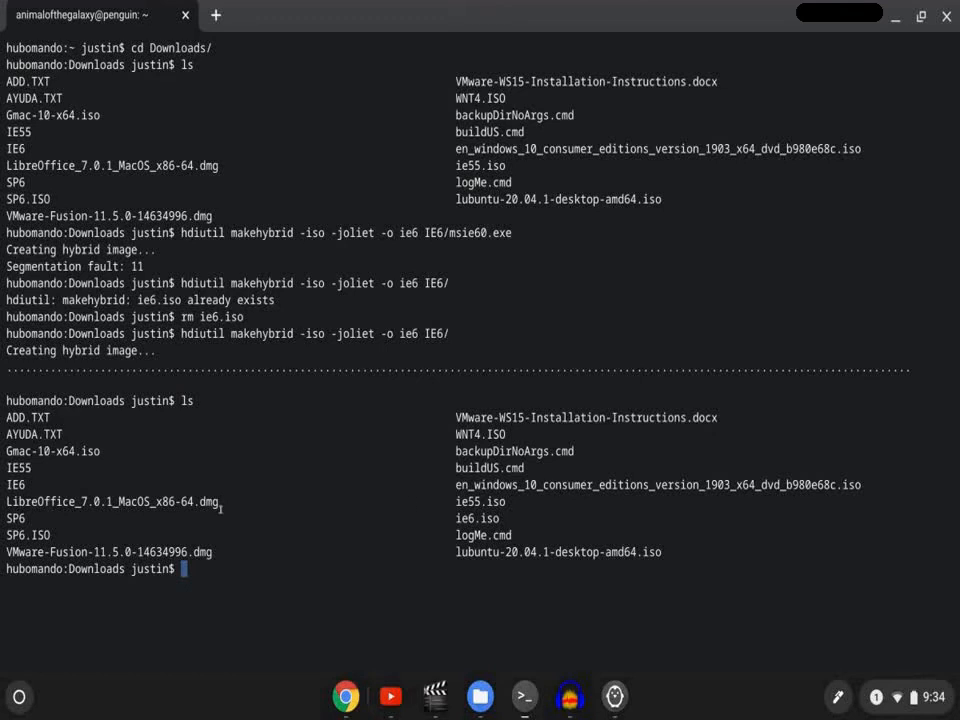
{"action": "double_click", "coordinate": [468, 518]}
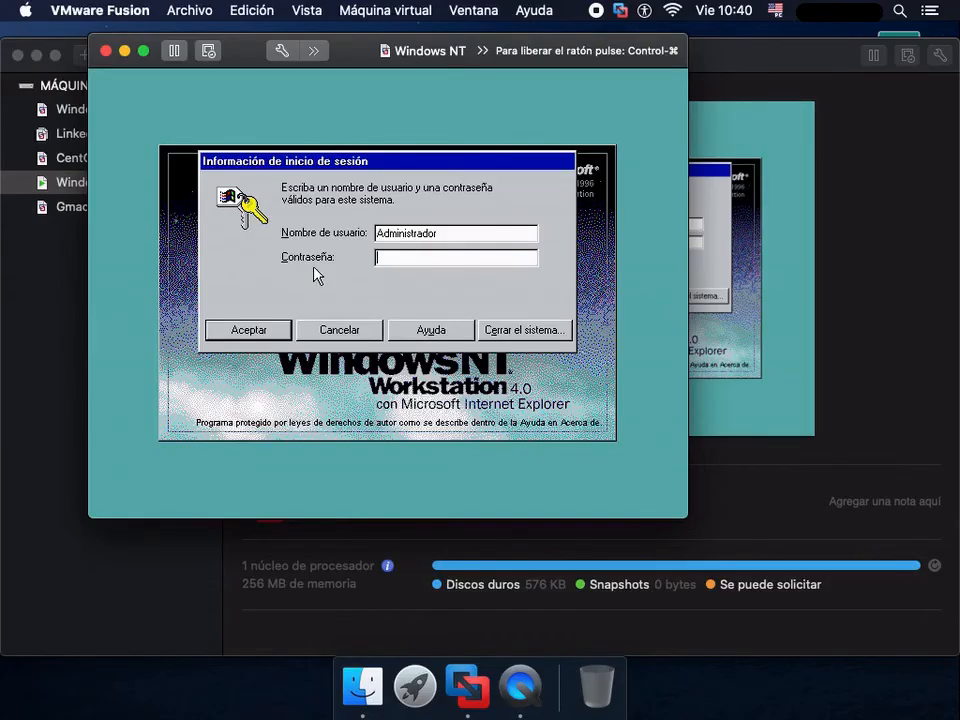
- Log on to Windows NT as Administrador with a blank password, stop the welcome screen from showing at startup, and close the Sp6 window
{"action": "left_click", "coordinate": [275, 329]}
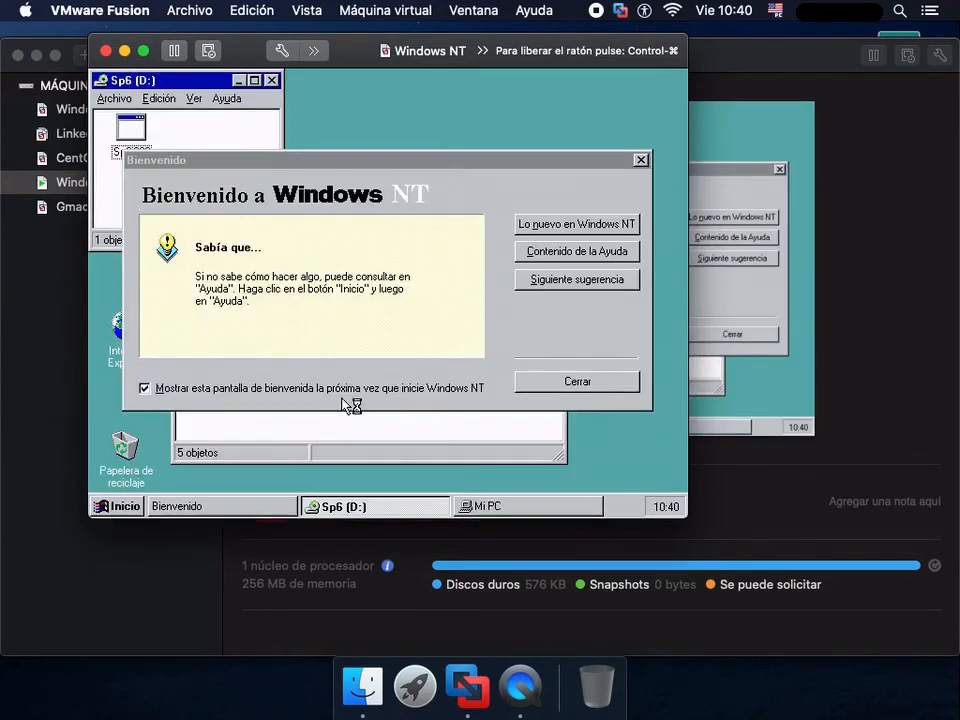
{"action": "left_click", "coordinate": [308, 388]}
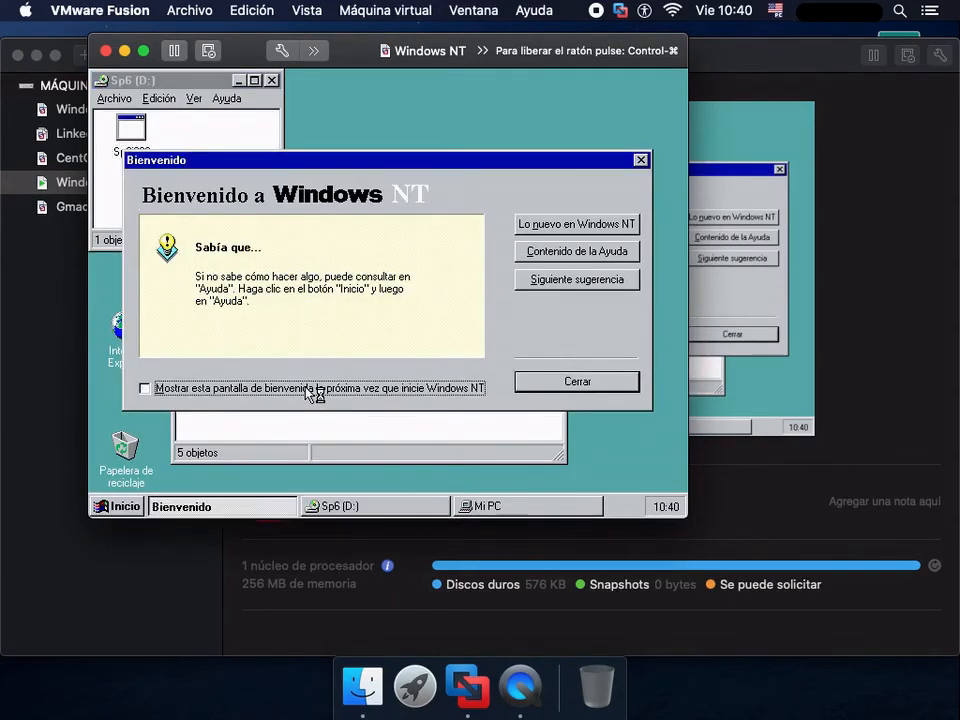
{"action": "left_click", "coordinate": [533, 386]}
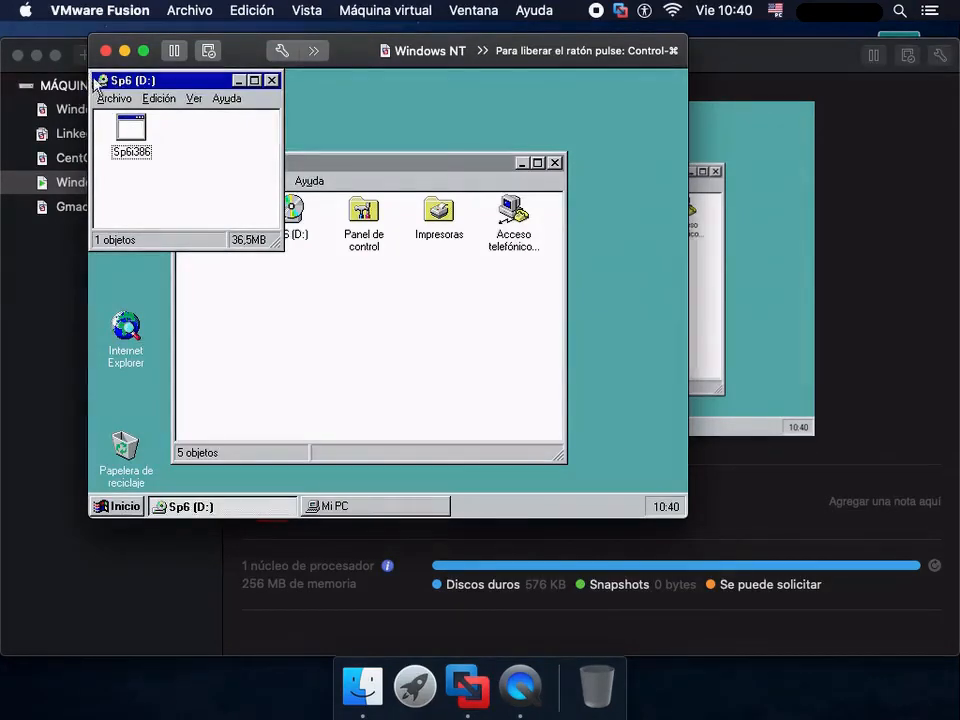
{"action": "double_click", "coordinate": [100, 81]}
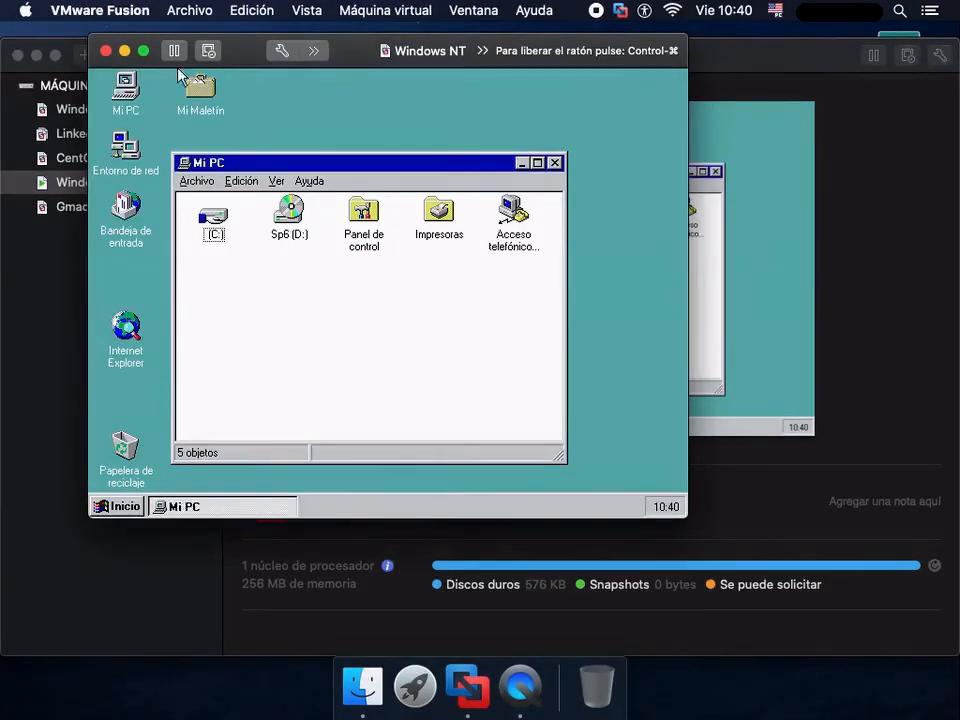
- Set the virtual machine's CD/DVD drive to use ie6.iso from the Descargas folder and close the settings
{"action": "left_click", "coordinate": [385, 10]}
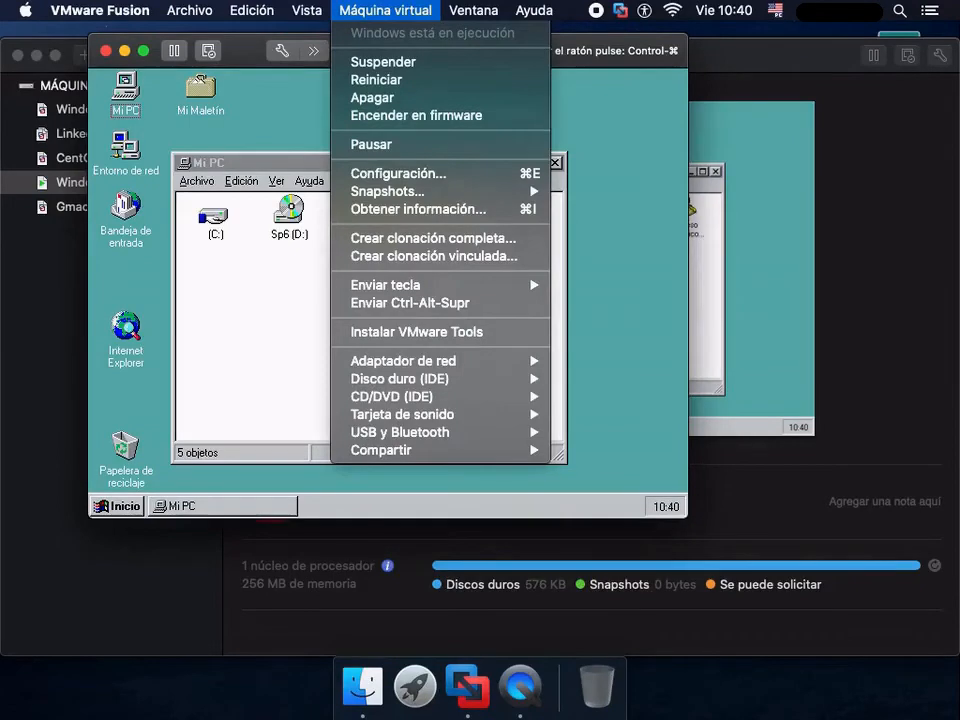
{"action": "left_click", "coordinate": [415, 173]}
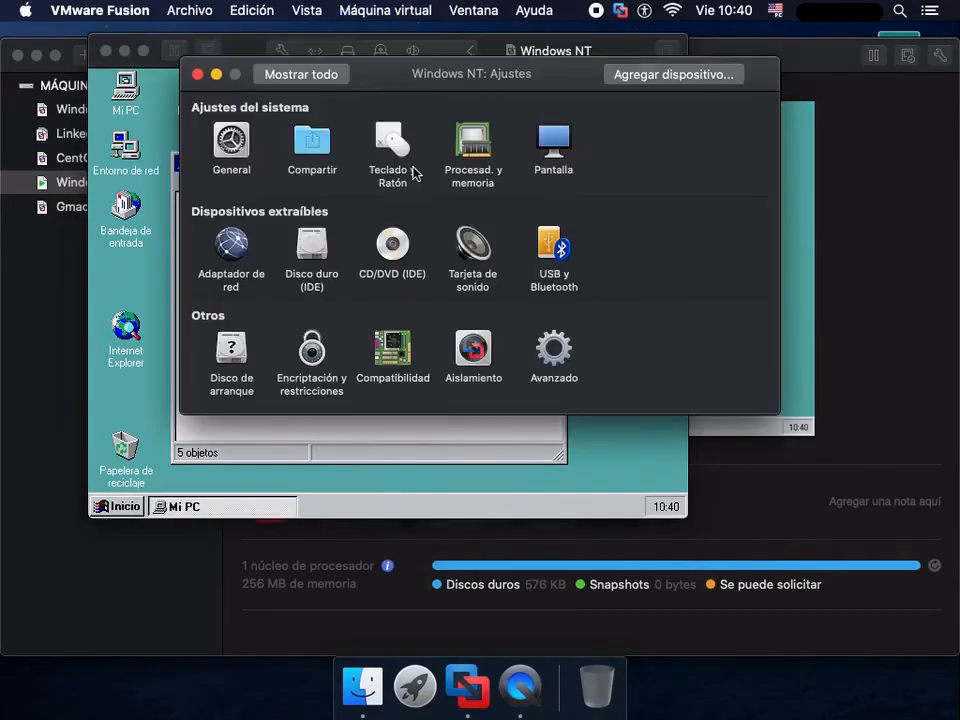
{"action": "left_click", "coordinate": [394, 244]}
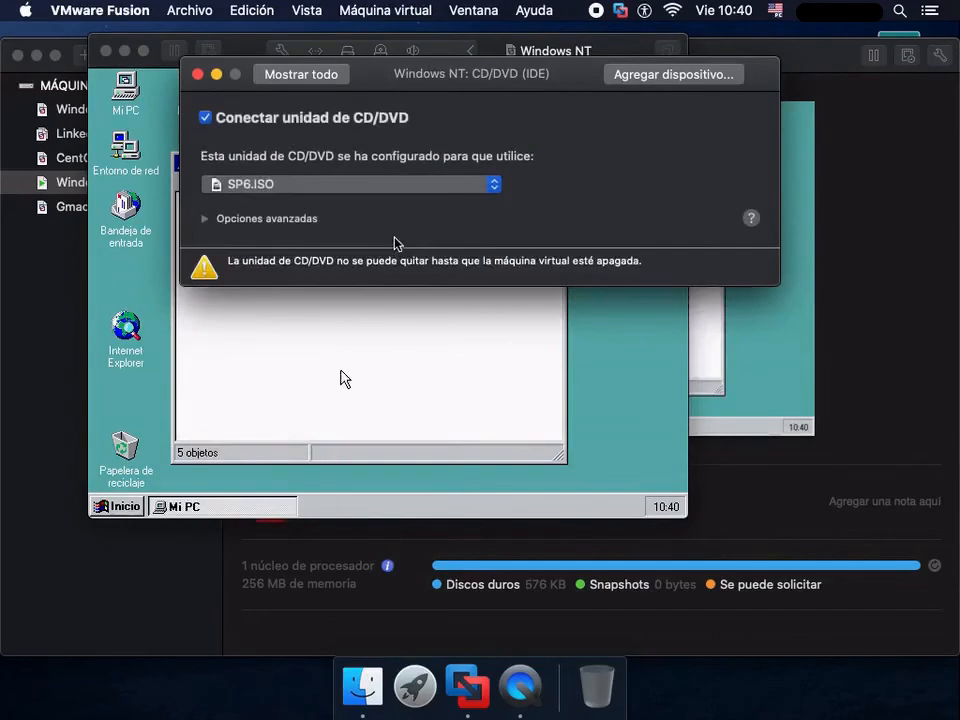
{"action": "left_click", "coordinate": [281, 188]}
{"action": "left_click", "coordinate": [290, 207]}
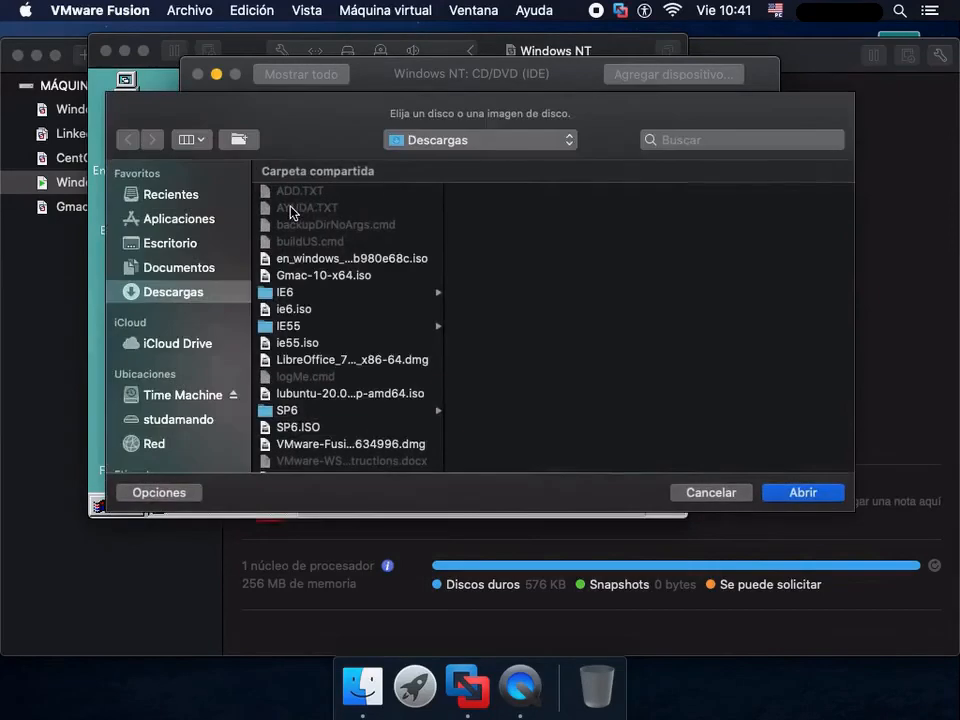
{"action": "left_click", "coordinate": [333, 313]}
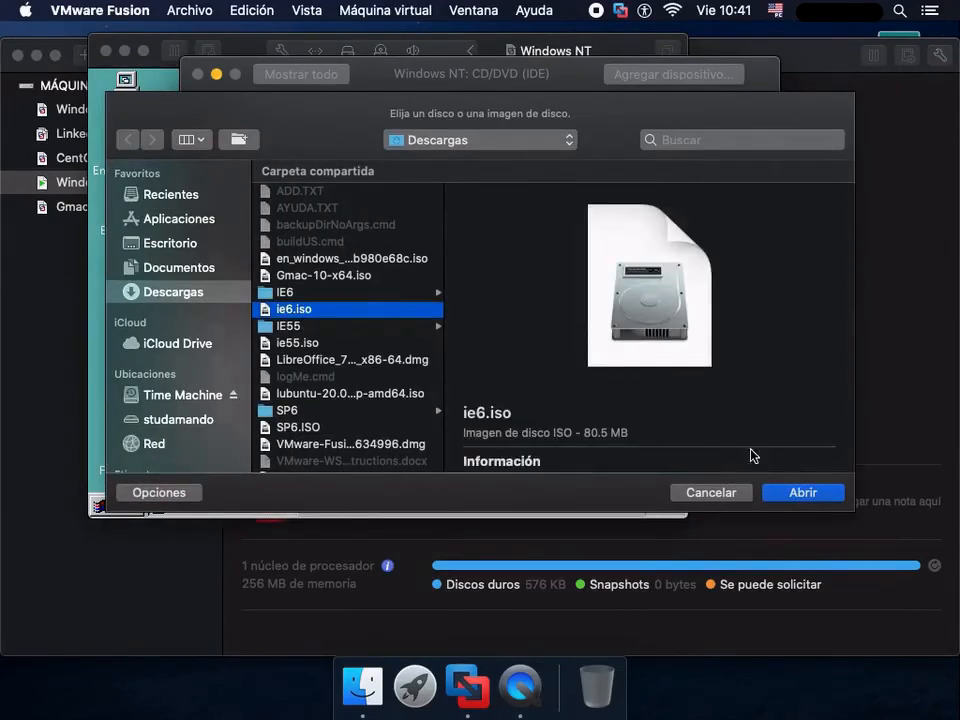
{"action": "left_click", "coordinate": [795, 492]}
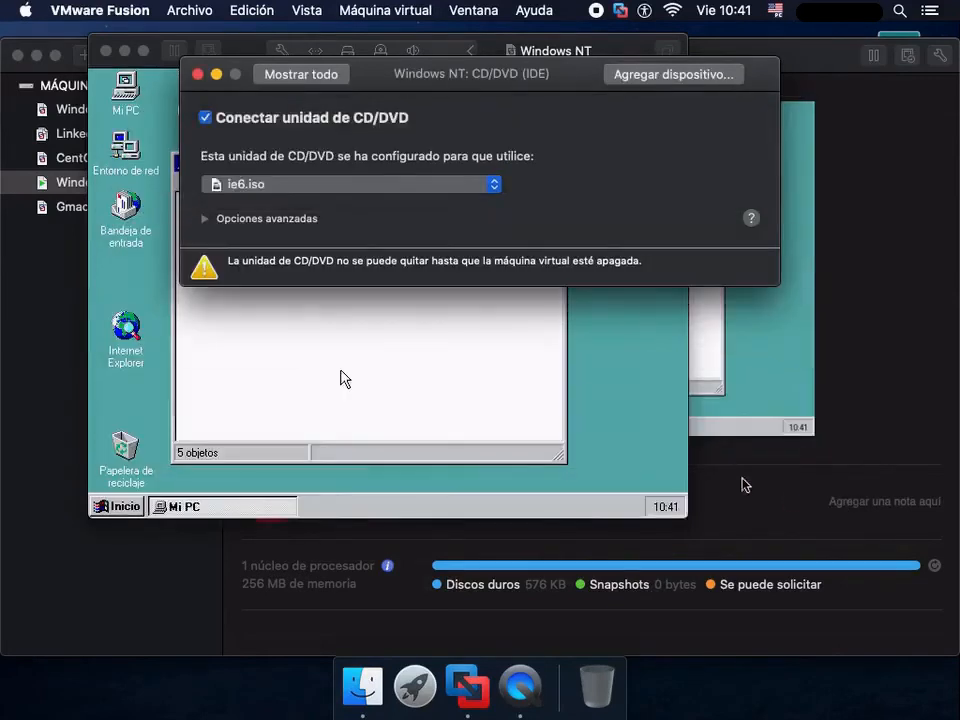
{"action": "left_click", "coordinate": [298, 78]}
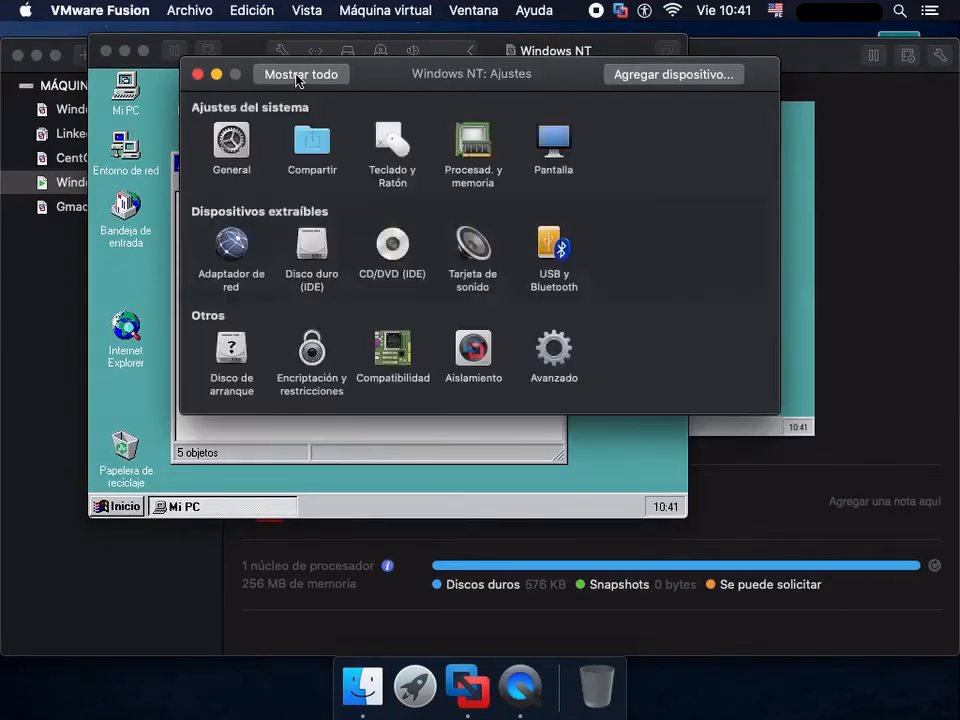
{"action": "left_click", "coordinate": [197, 75]}
- Create a new folder named IE6SETUP in the root of drive C:
{"action": "double_click", "coordinate": [216, 218]}
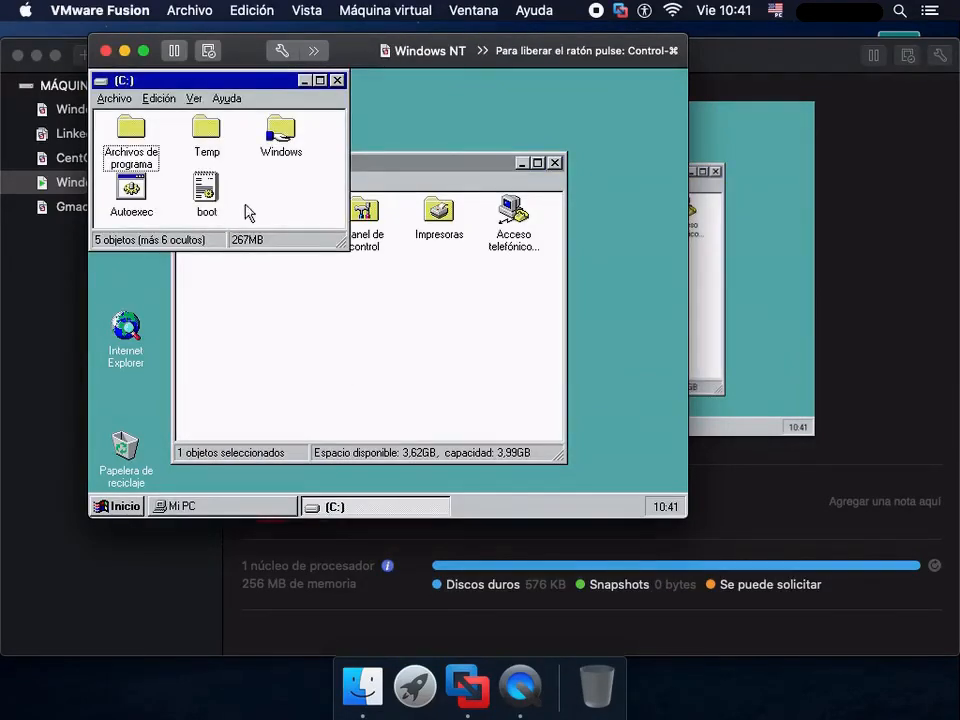
{"action": "right_click", "coordinate": [260, 198]}
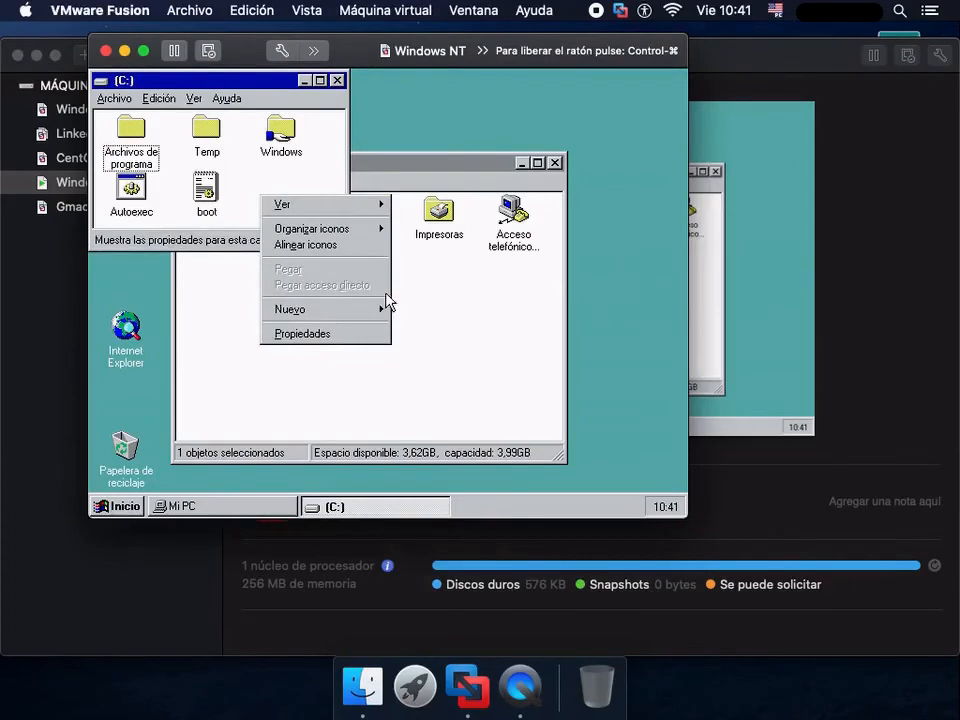
{"action": "mouse_move", "coordinate": [385, 309]}
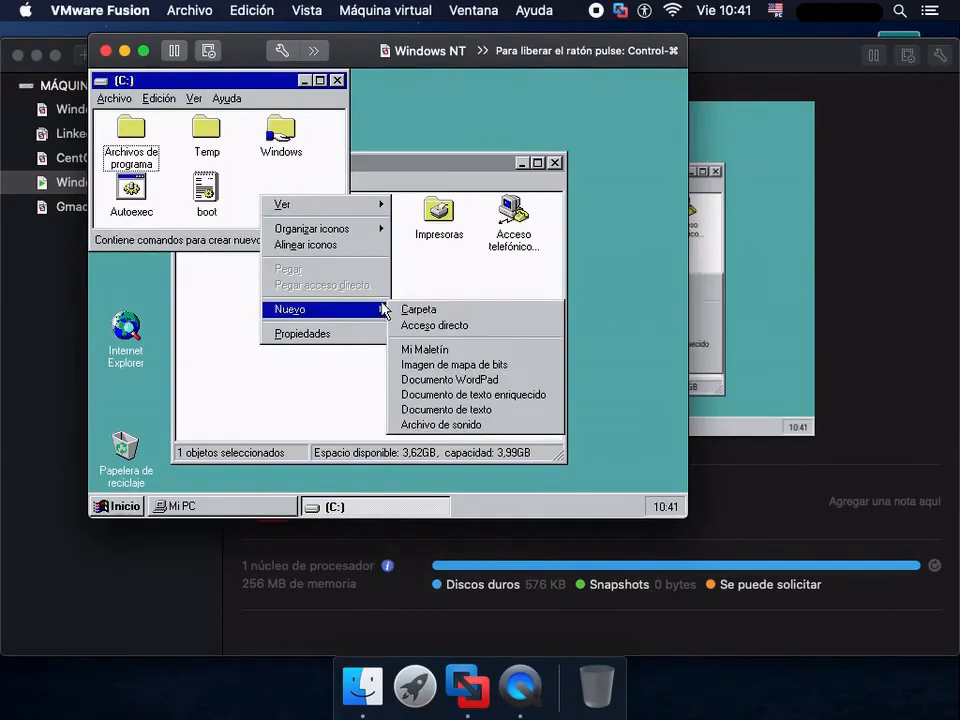
{"action": "left_click", "coordinate": [418, 314]}
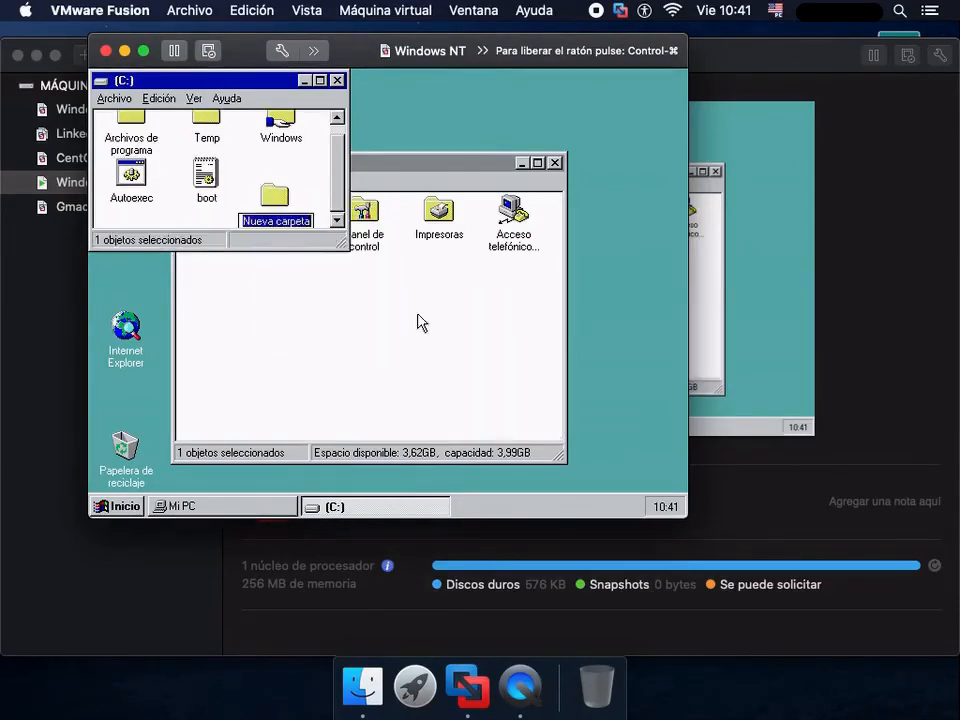
{"action": "type", "text": "IE6"}
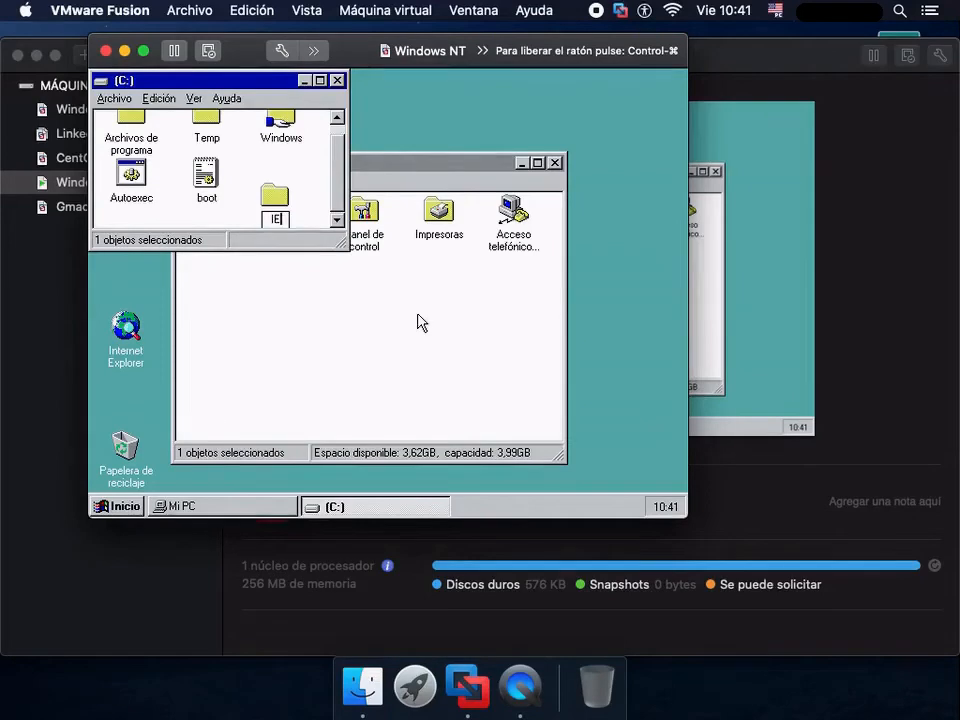
{"action": "type", "text": "SETUP"}
{"action": "key", "text": "Return"}
- Copy the msie60 file from the Ie6 (D:) disc into the Ie6setup folder on drive C:
{"action": "double_click", "coordinate": [266, 203]}
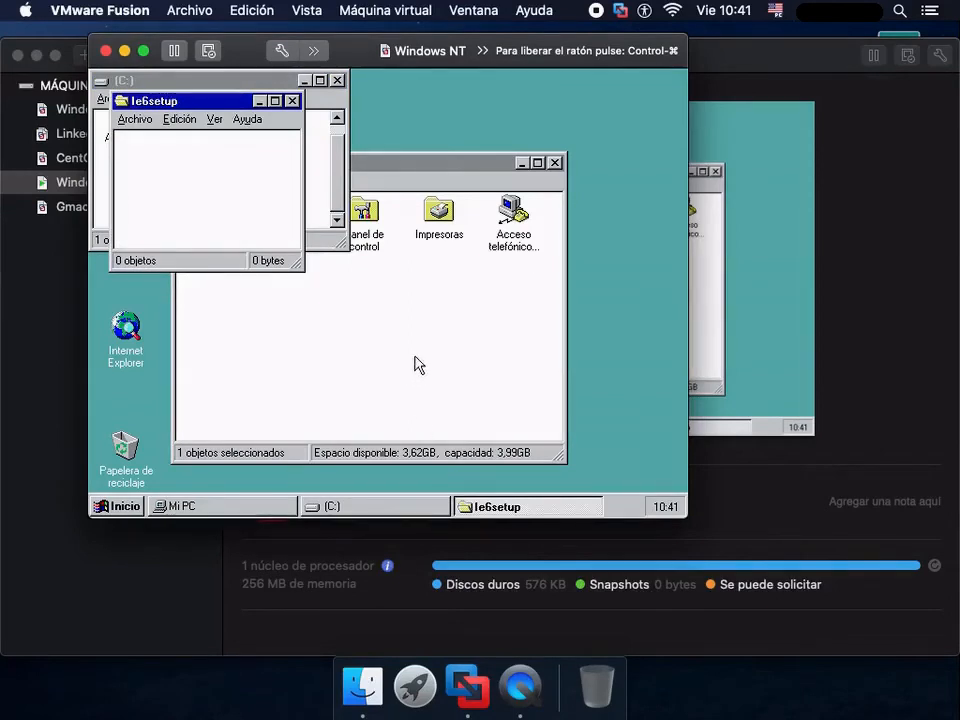
{"action": "left_click", "coordinate": [280, 214]}
{"action": "double_click", "coordinate": [283, 213]}
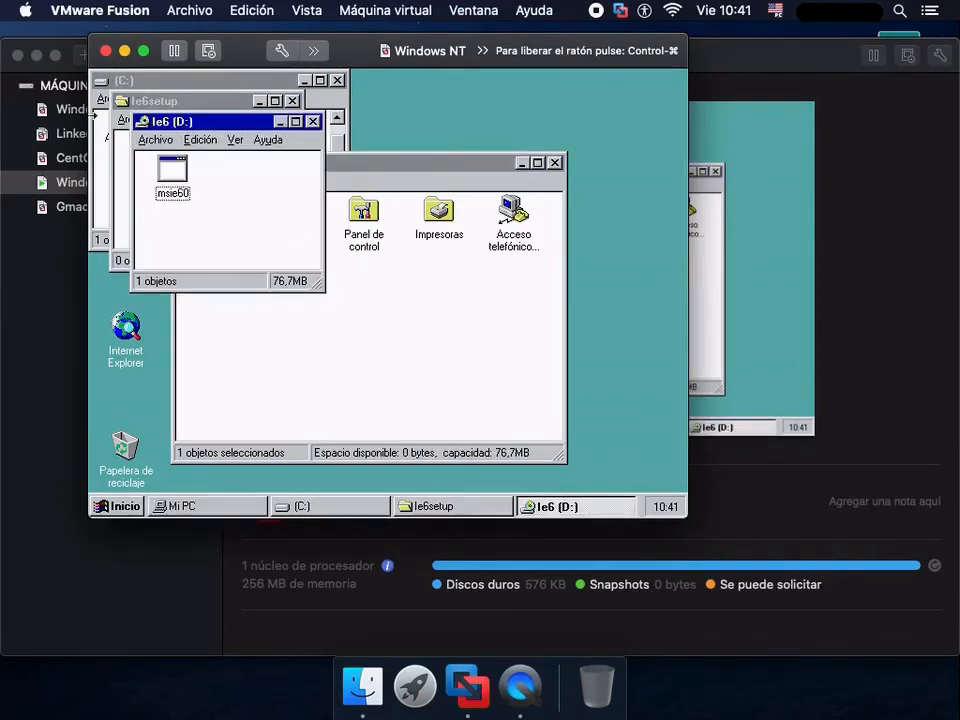
{"action": "left_click_drag", "start_coordinate": [177, 124], "coordinate": [149, 160]}
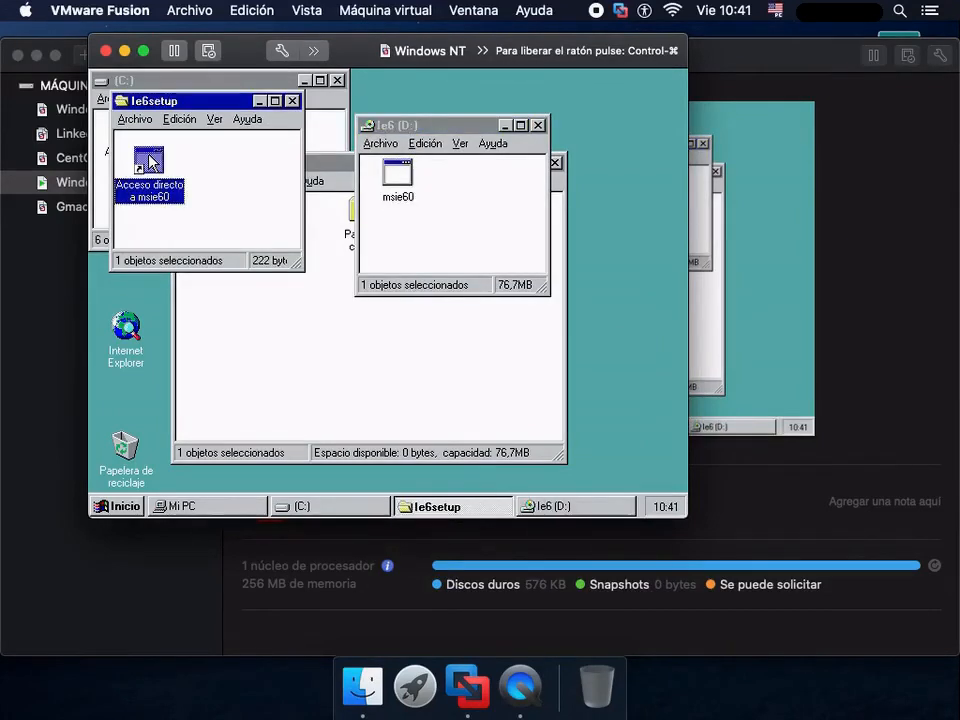
{"action": "right_click", "coordinate": [397, 172]}
{"action": "left_click", "coordinate": [443, 272]}
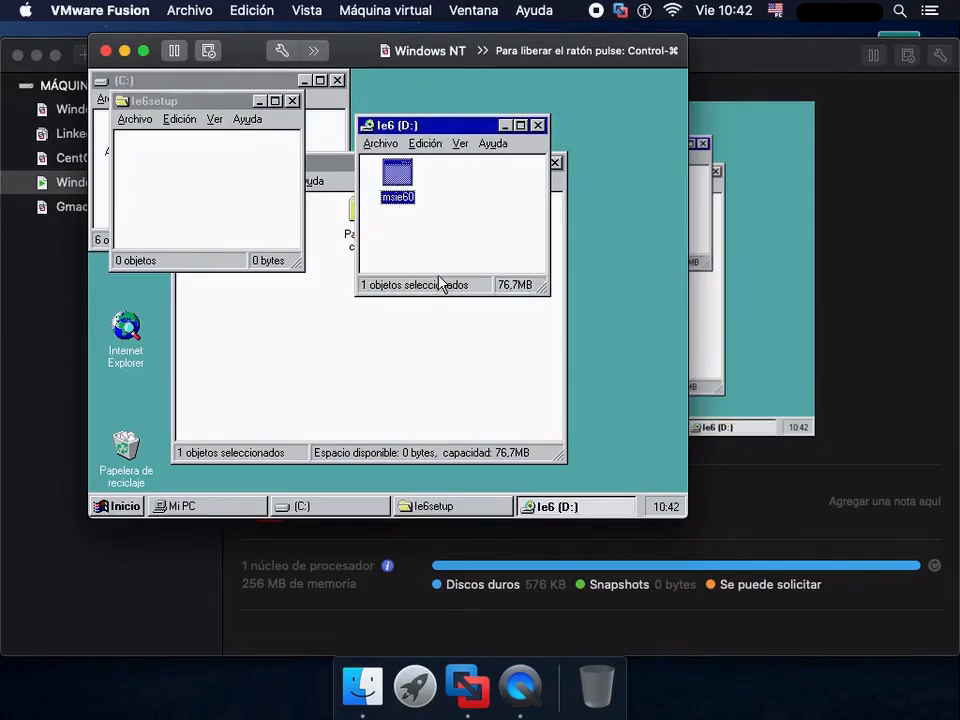
{"action": "right_click", "coordinate": [168, 149]}
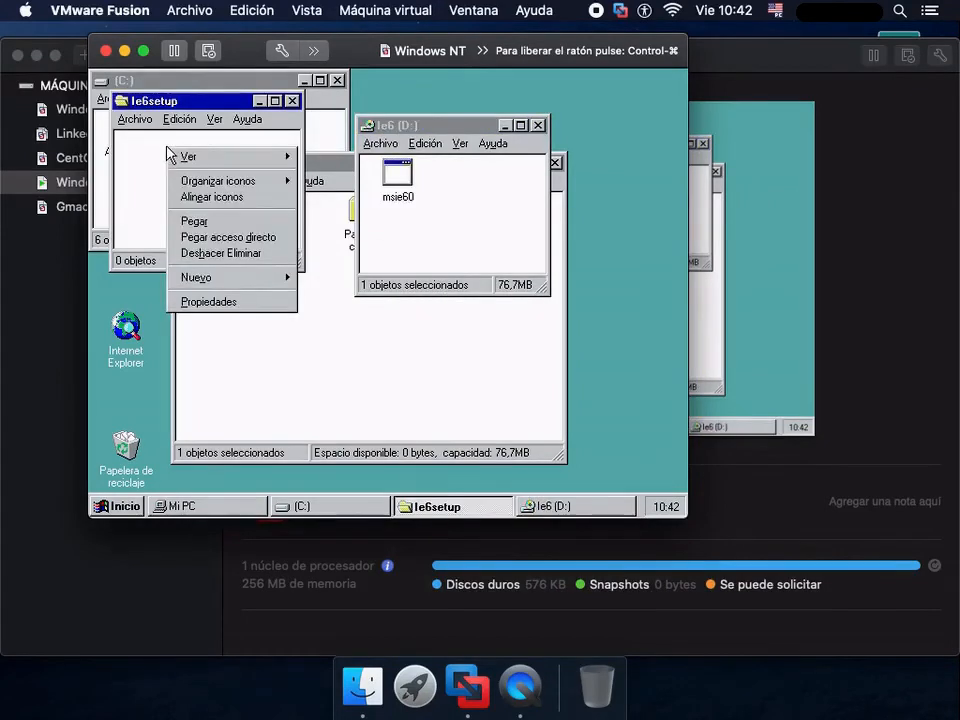
{"action": "left_click", "coordinate": [224, 228]}
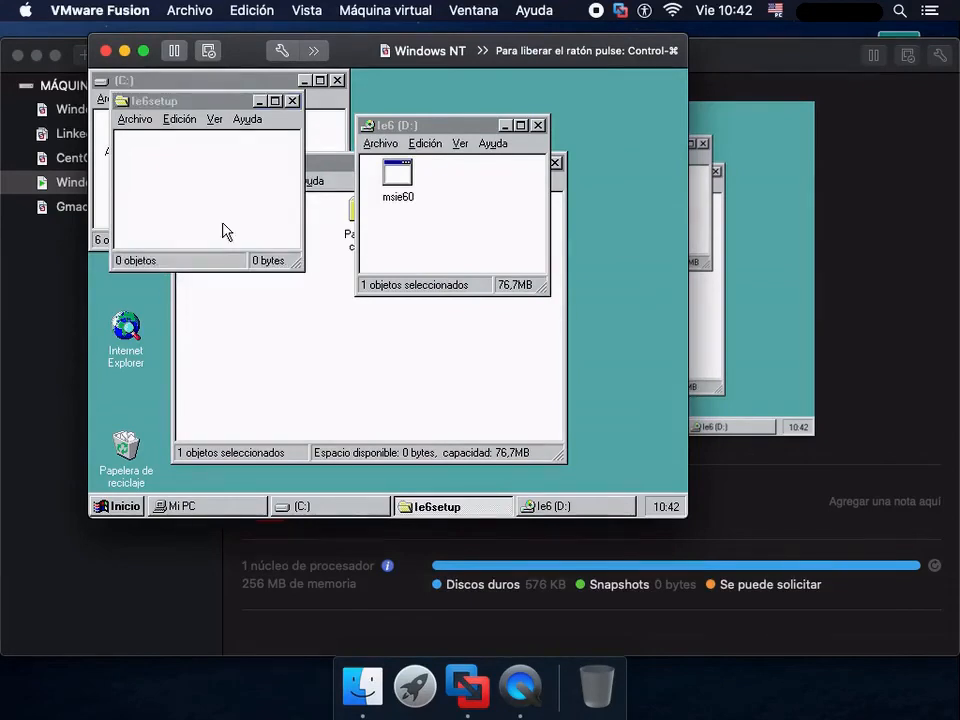
- Run msie60 in the Ie6setup folder to extract its files and open the extracted IE 6.0 Full folder
{"action": "double_click", "coordinate": [161, 186]}
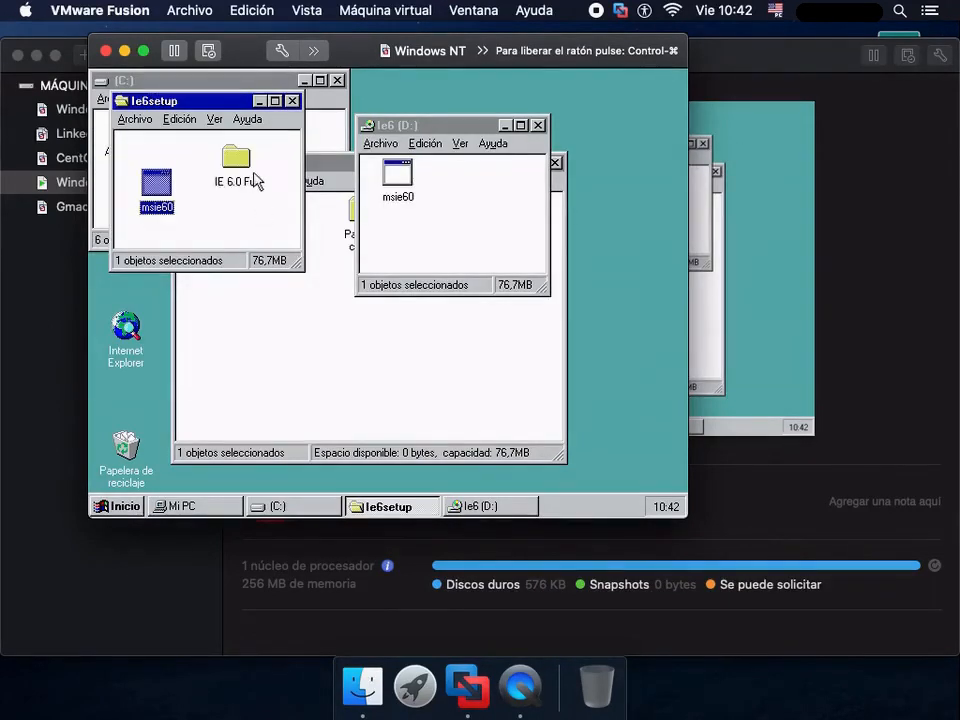
{"action": "left_click", "coordinate": [241, 164]}
{"action": "double_click", "coordinate": [241, 164]}
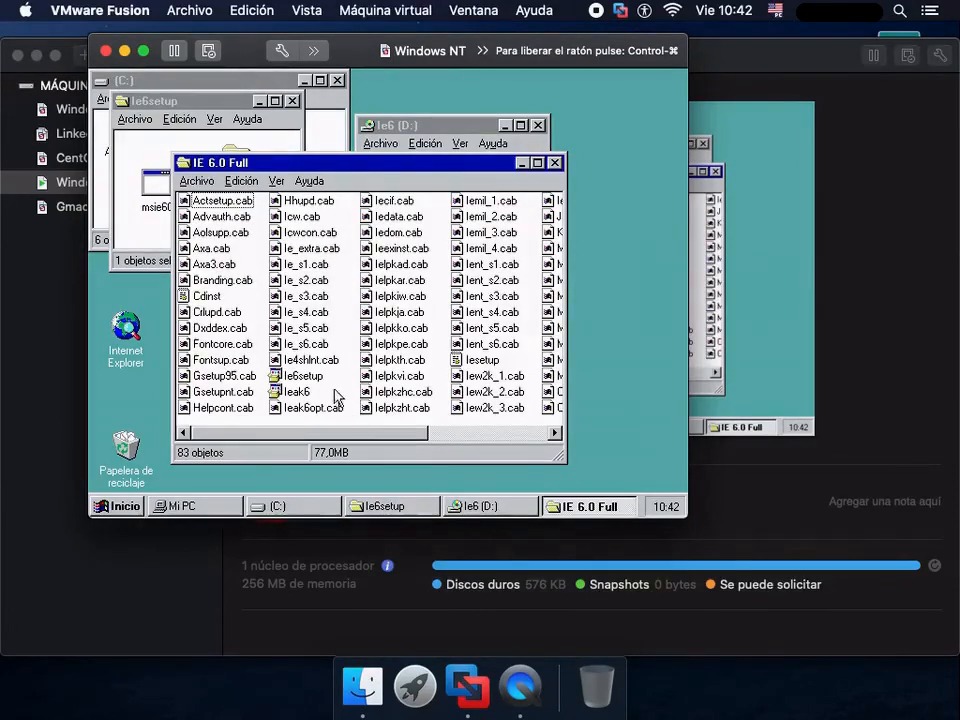
- Launch ie6setup, accept the license agreement, and continue to the Custom component options
{"action": "double_click", "coordinate": [316, 380]}
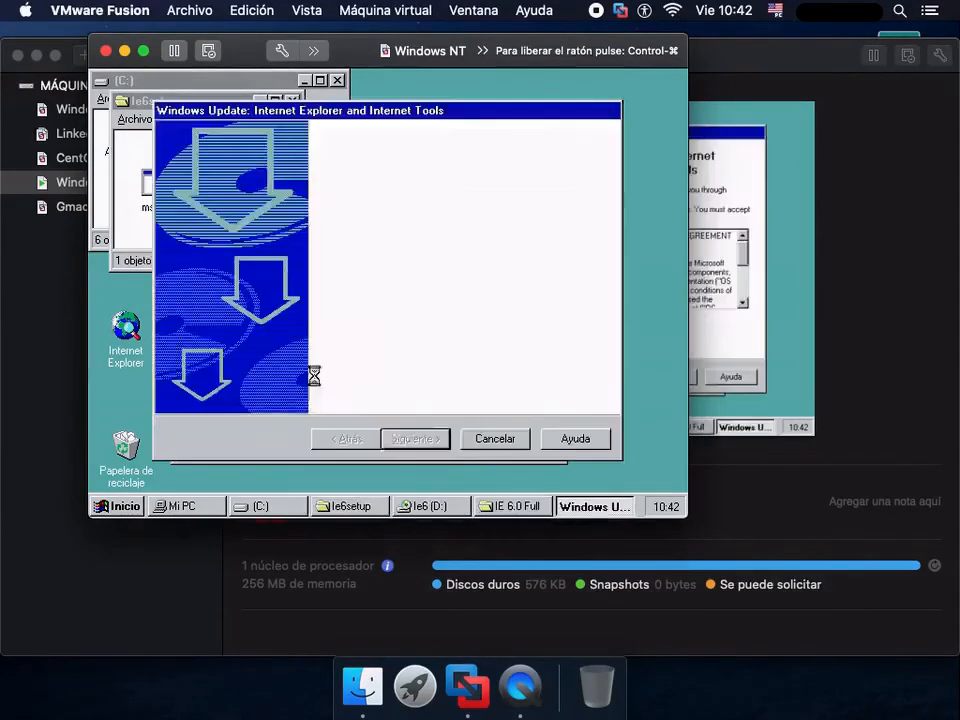
{"action": "left_click", "coordinate": [344, 369]}
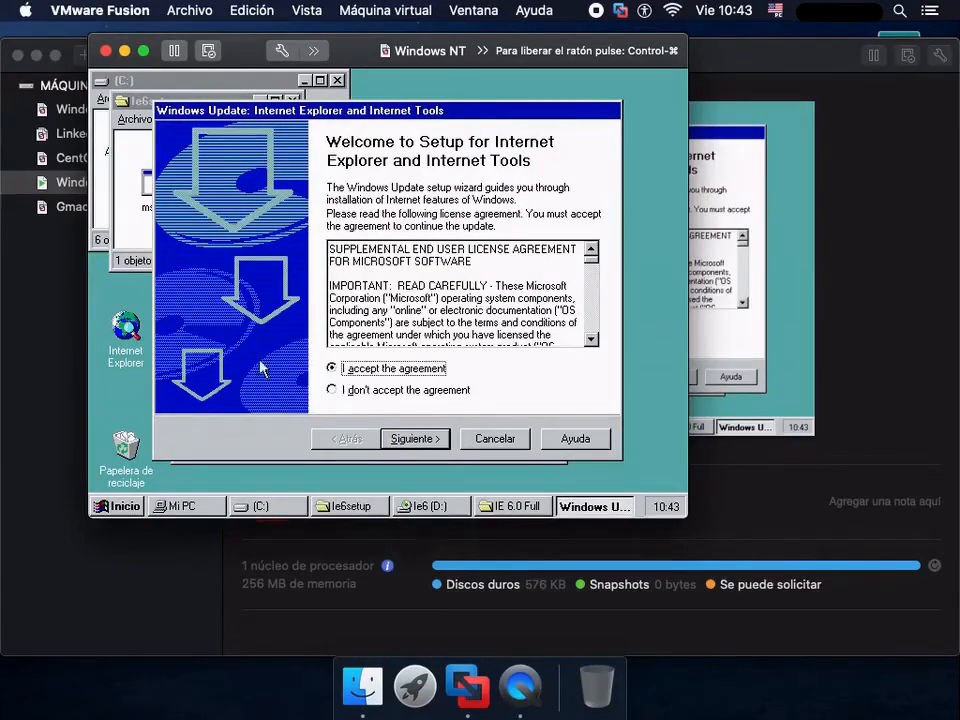
{"action": "left_click", "coordinate": [436, 442]}
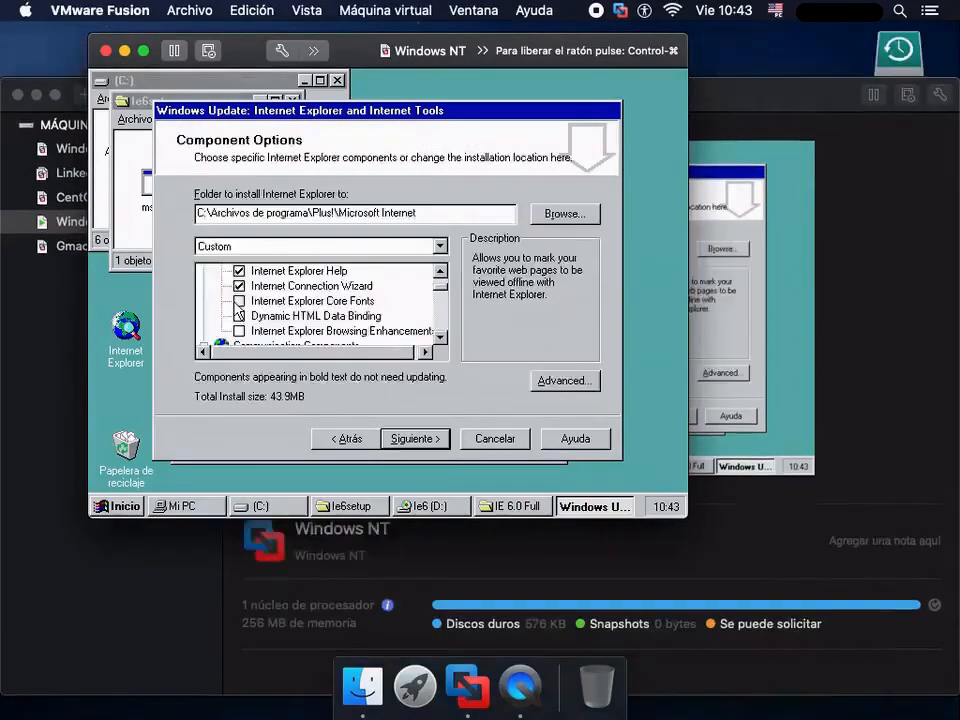
- Include Internet Explorer Core Fonts, Dynamic HTML Data Binding and Internet Explorer Browsing Enhancements in the installation
{"action": "left_click", "coordinate": [238, 301]}
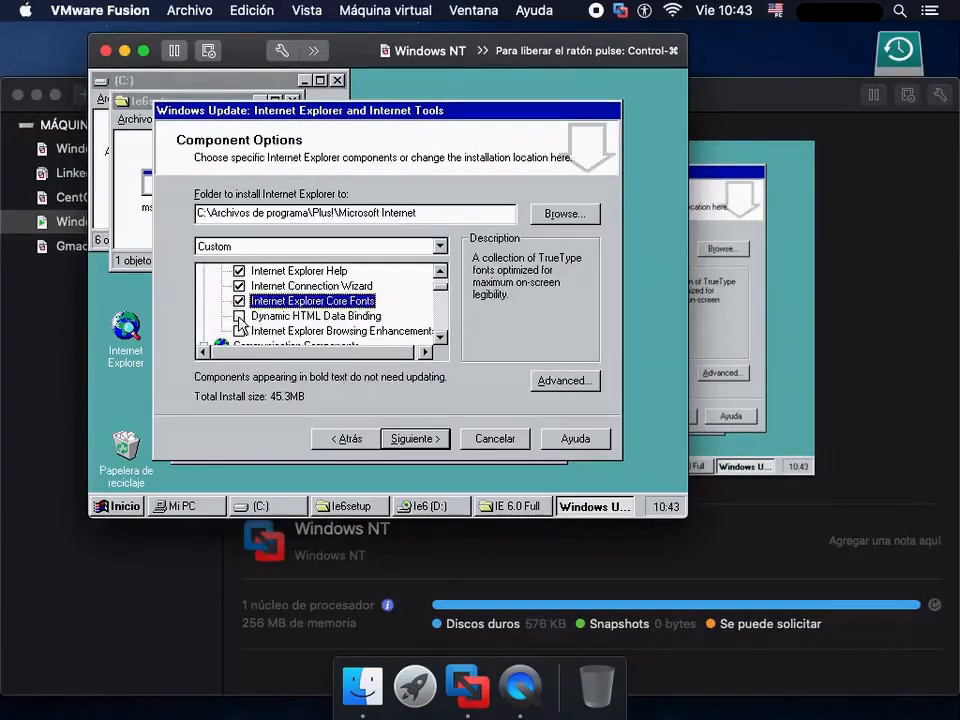
{"action": "left_click", "coordinate": [238, 316]}
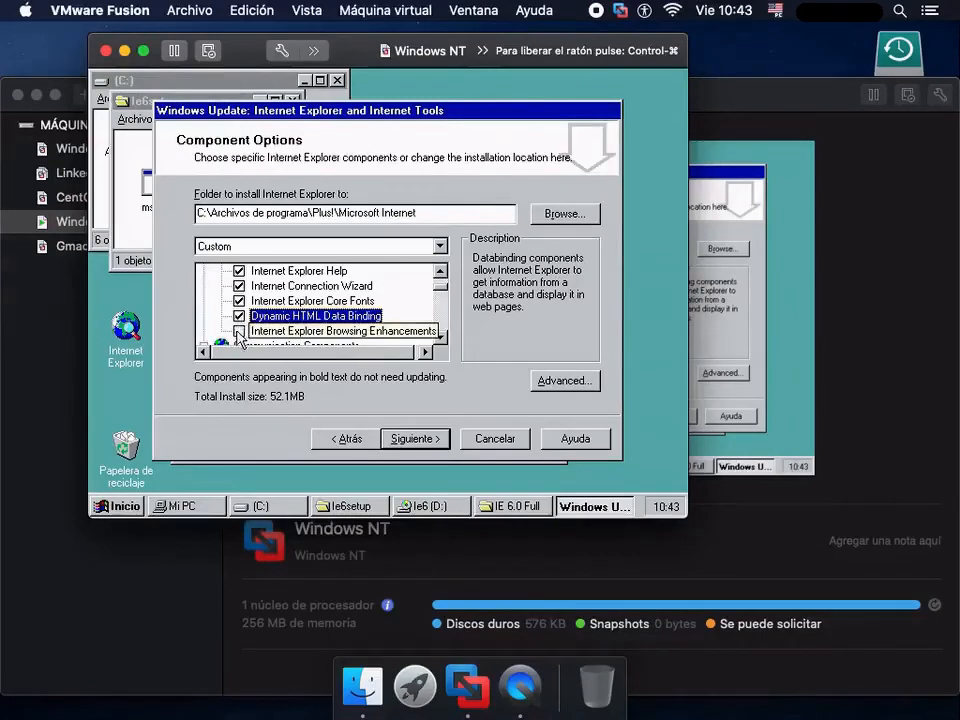
{"action": "left_click", "coordinate": [239, 331]}
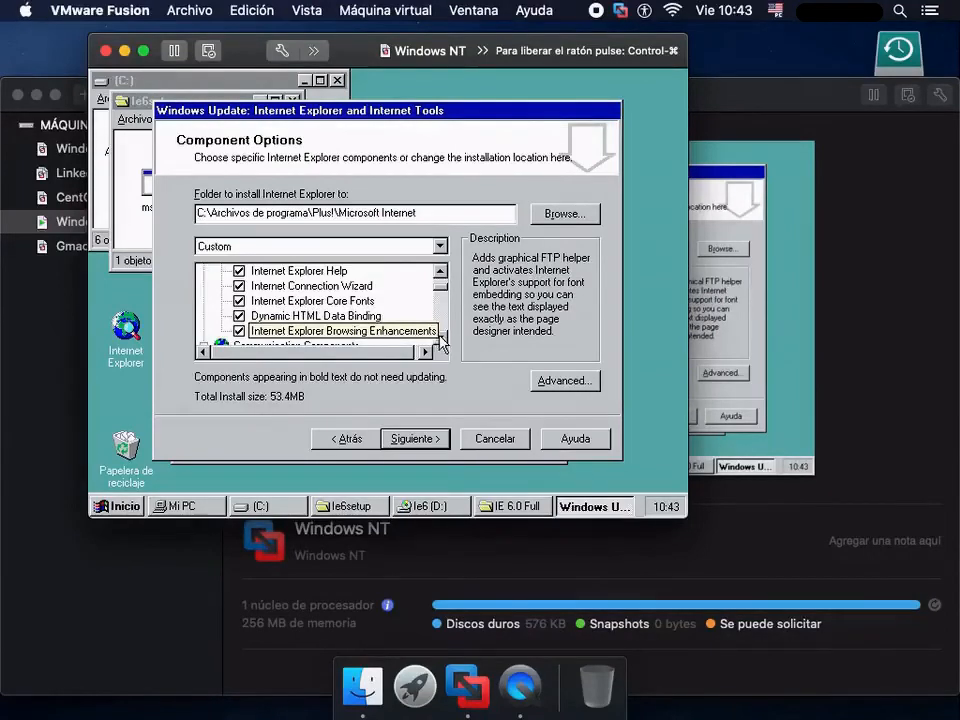
- Include the multimedia components Windows Media Player Codecs, Vector Graphics Rendering (VML), AOL ART Image Format Support and Macromedia Flash Player
{"action": "left_click", "coordinate": [440, 337]}
{"action": "left_click", "coordinate": [443, 339]}
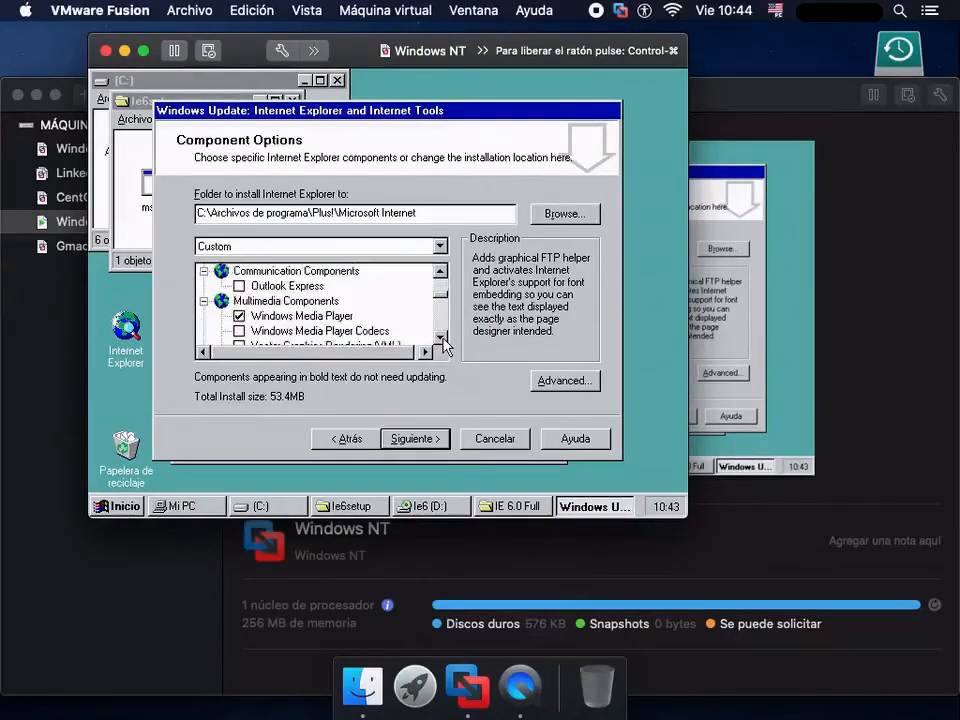
{"action": "left_click", "coordinate": [443, 339]}
{"action": "left_click", "coordinate": [443, 339]}
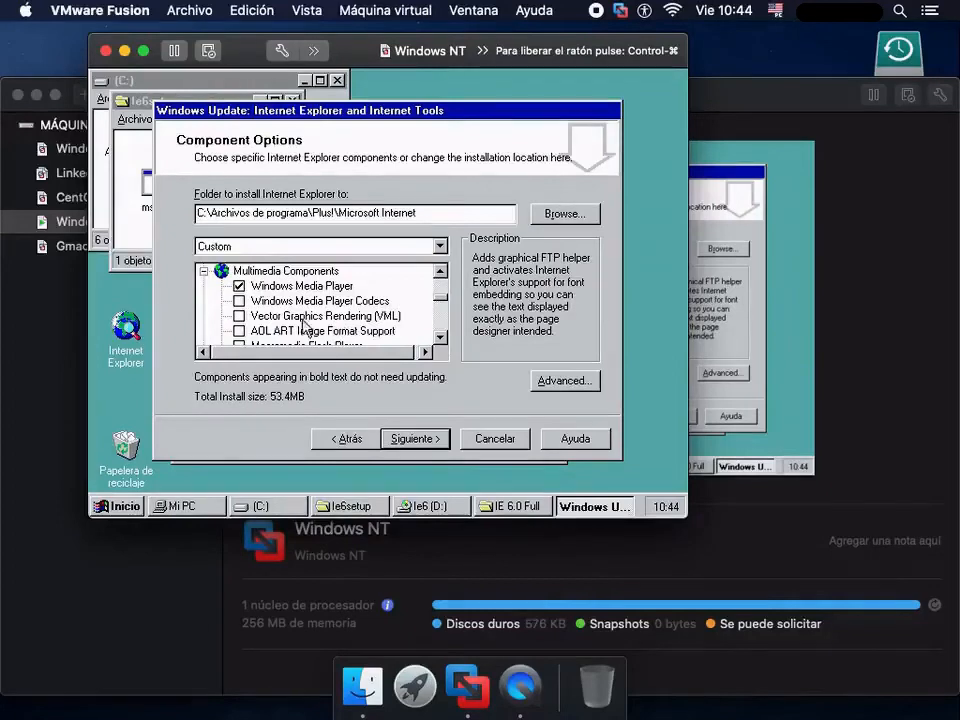
{"action": "left_click", "coordinate": [240, 301]}
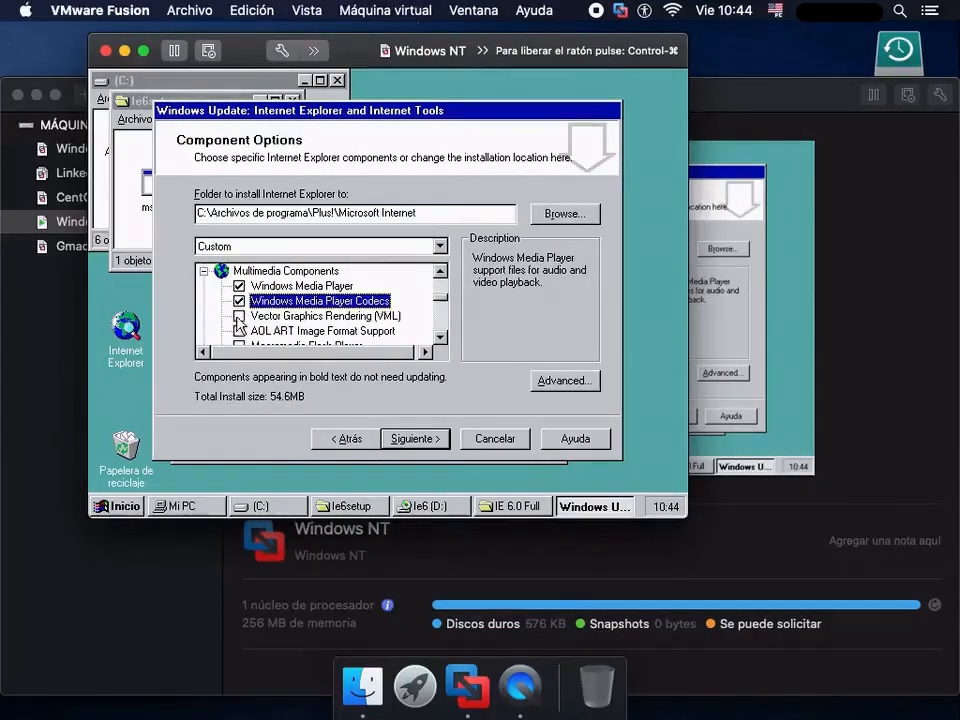
{"action": "left_click", "coordinate": [240, 316]}
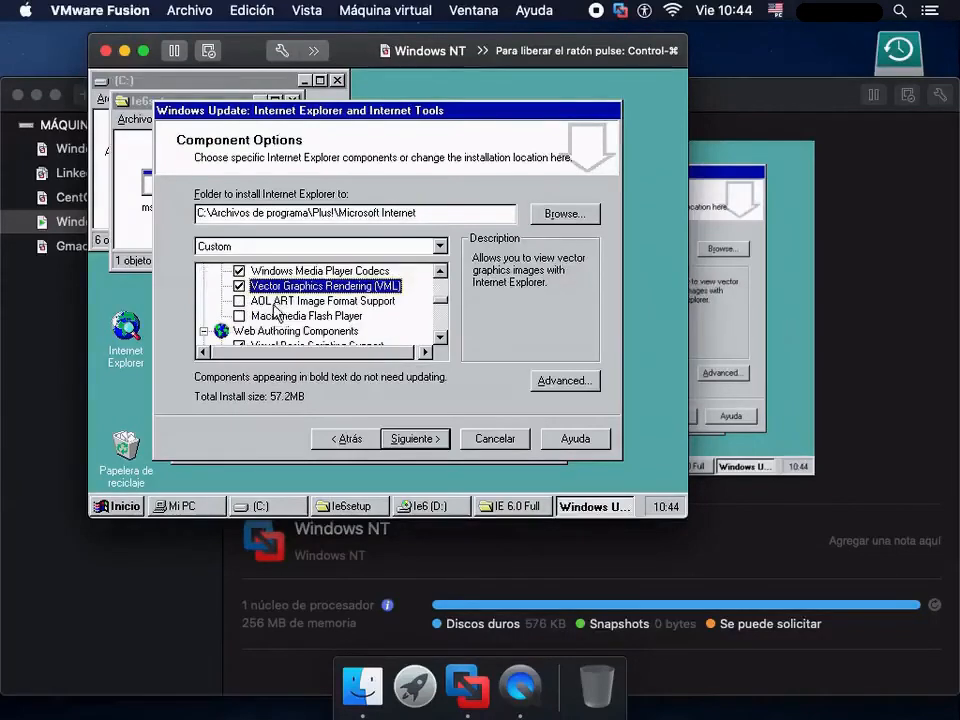
{"action": "left_click", "coordinate": [240, 301]}
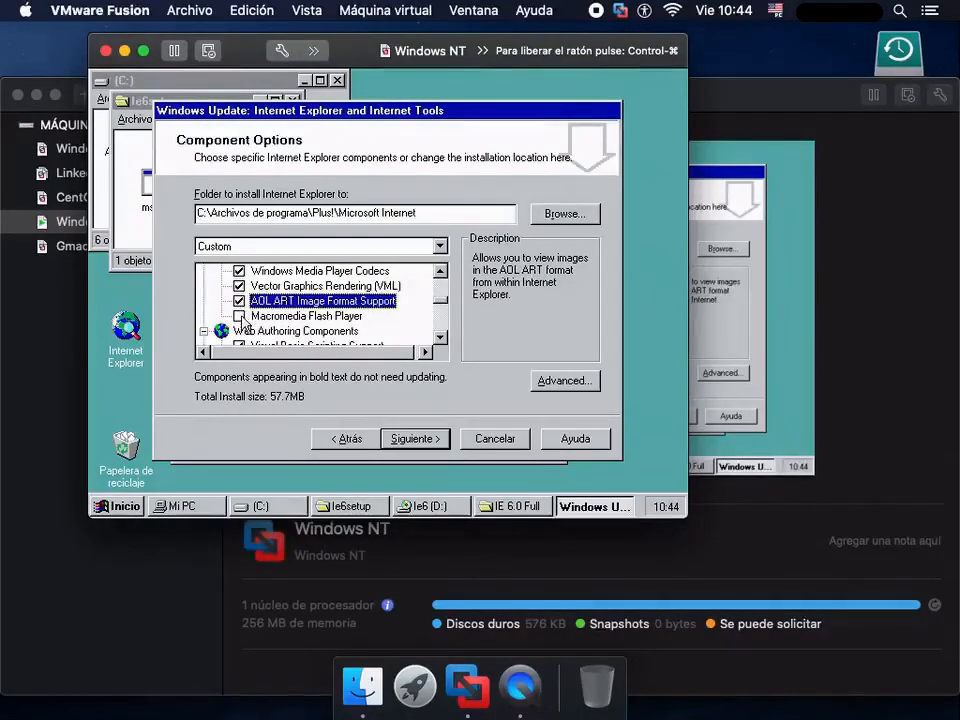
{"action": "left_click", "coordinate": [240, 316]}
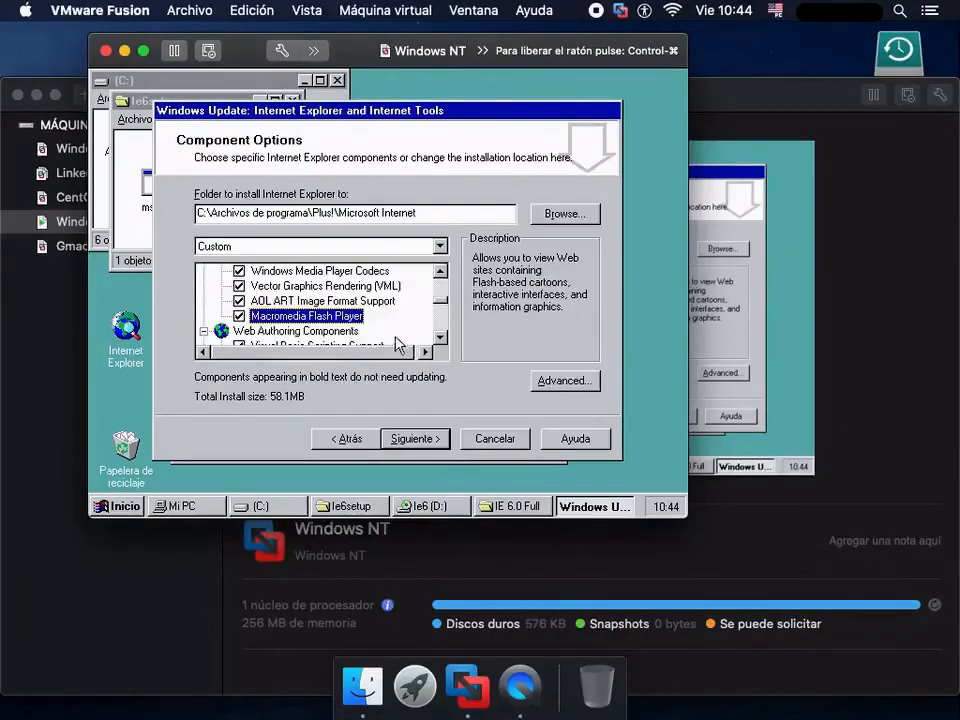
- Include Additional Web Fonts and all the Multi-Language Support components, through Thai Text Support, in the installation
{"action": "scroll", "coordinate": [433, 345], "scroll_direction": "down", "scroll_amount": 4}
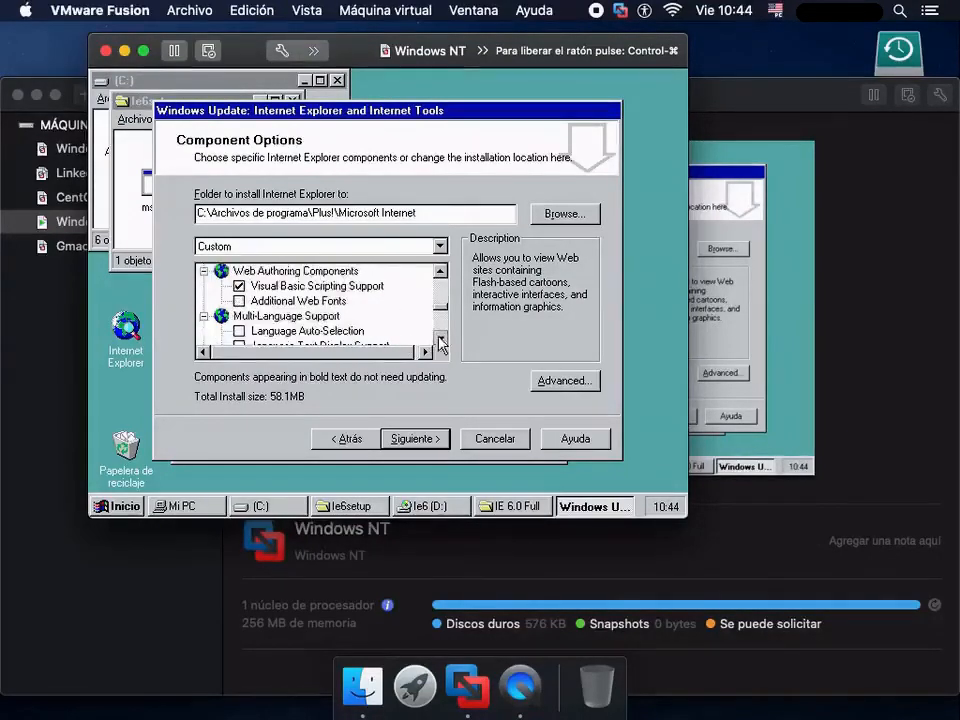
{"action": "left_click", "coordinate": [239, 301]}
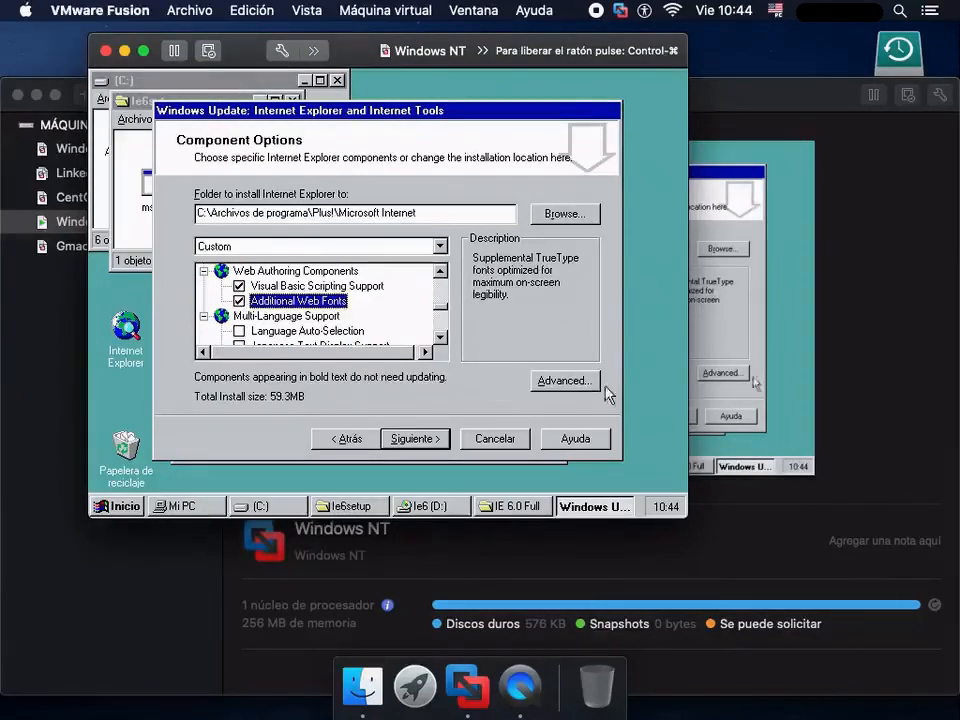
{"action": "left_click", "coordinate": [440, 337]}
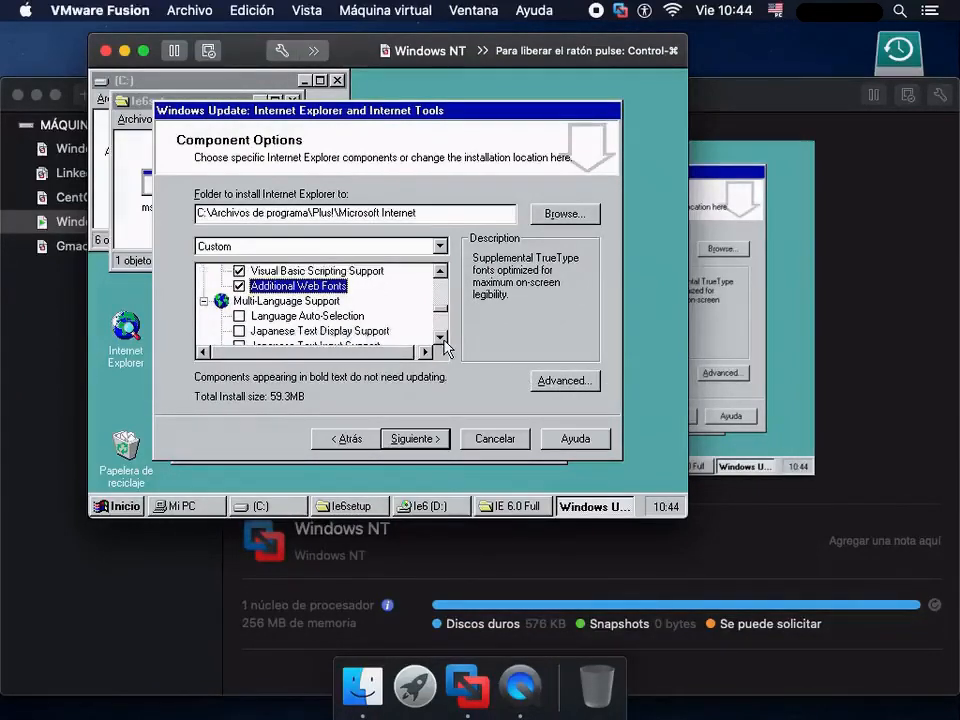
{"action": "left_click", "coordinate": [440, 337]}
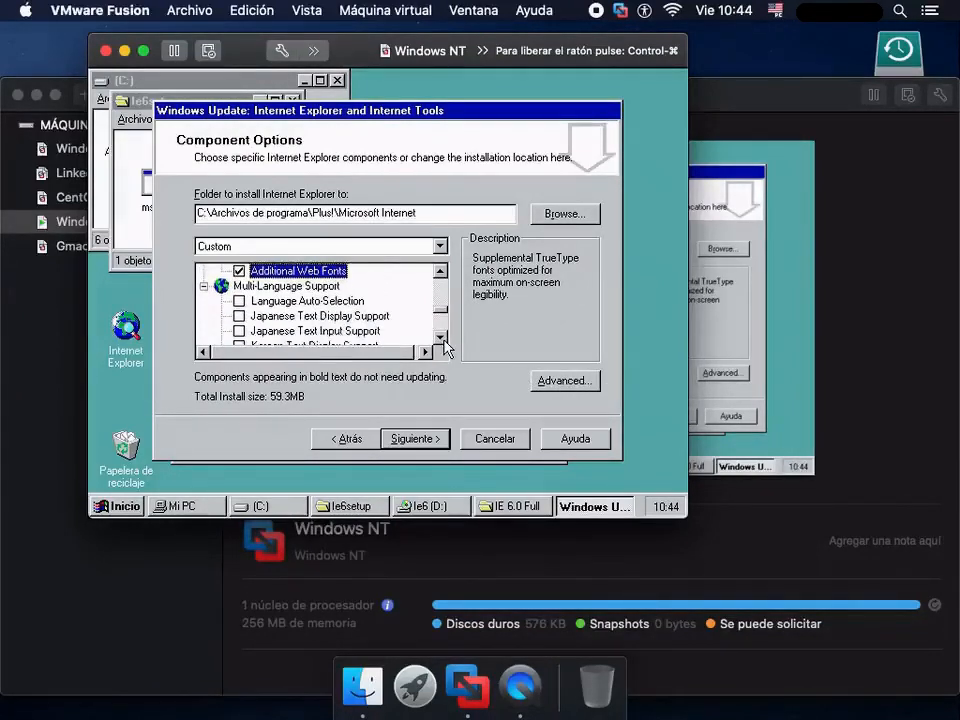
{"action": "left_click", "coordinate": [221, 286]}
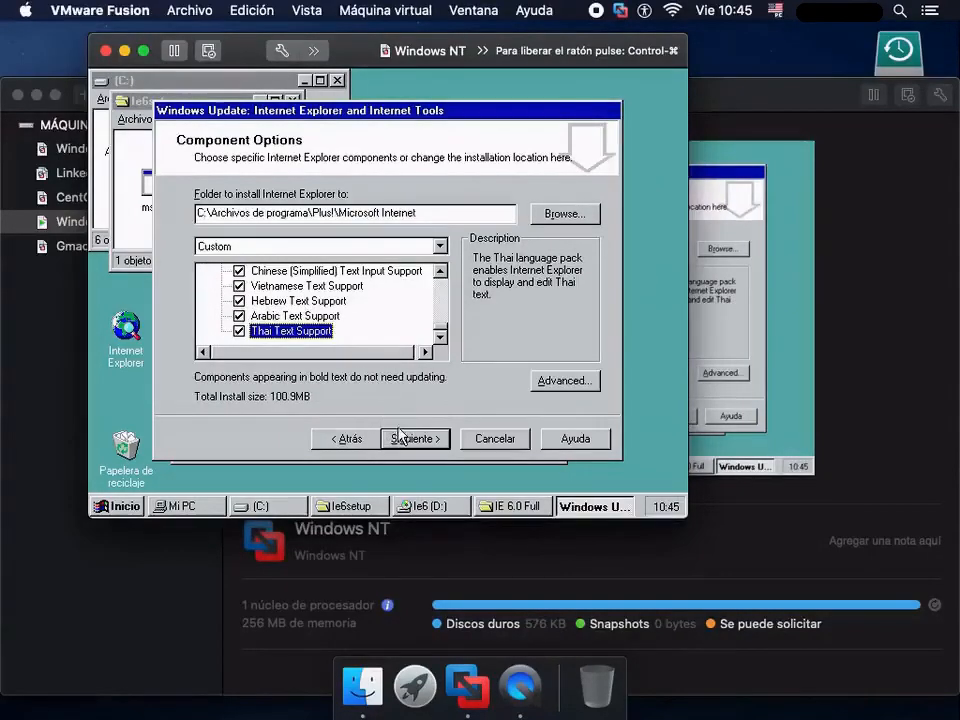
- Install the selected Internet Explorer components, finish setup with a restart, and boot Windows NT Workstation versión 4.00
{"action": "left_click", "coordinate": [407, 441]}
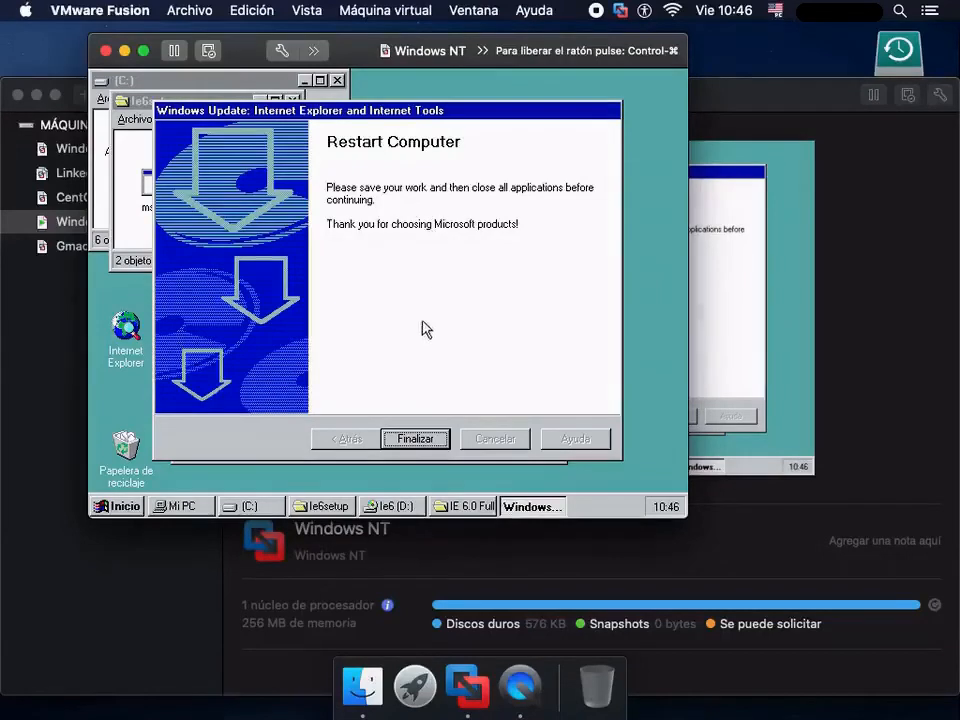
{"action": "left_click", "coordinate": [415, 439]}
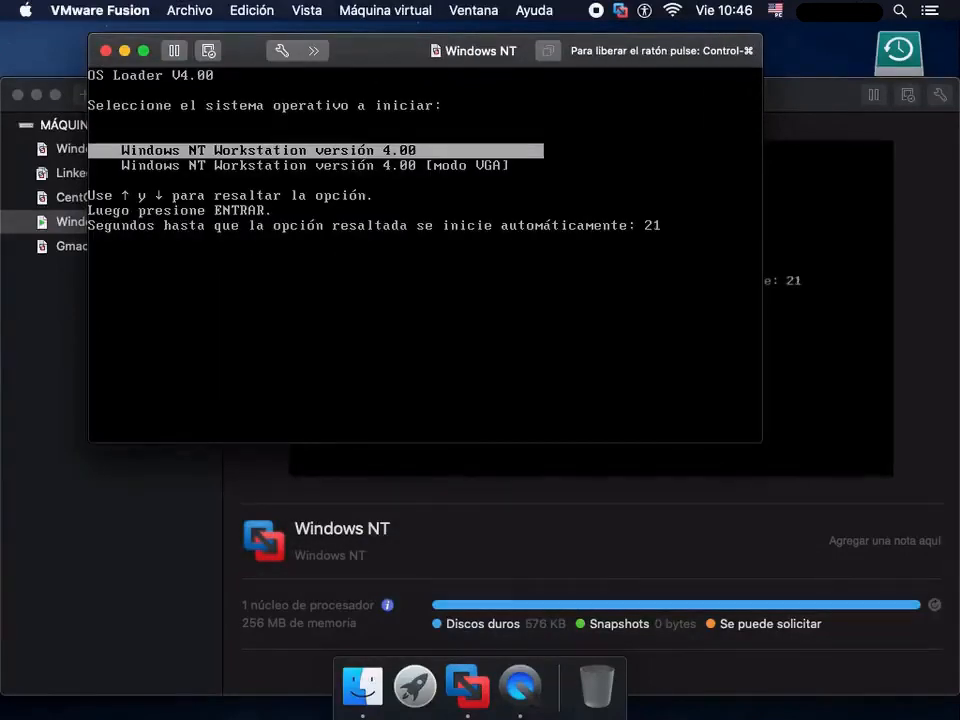
{"action": "key", "text": "Return"}
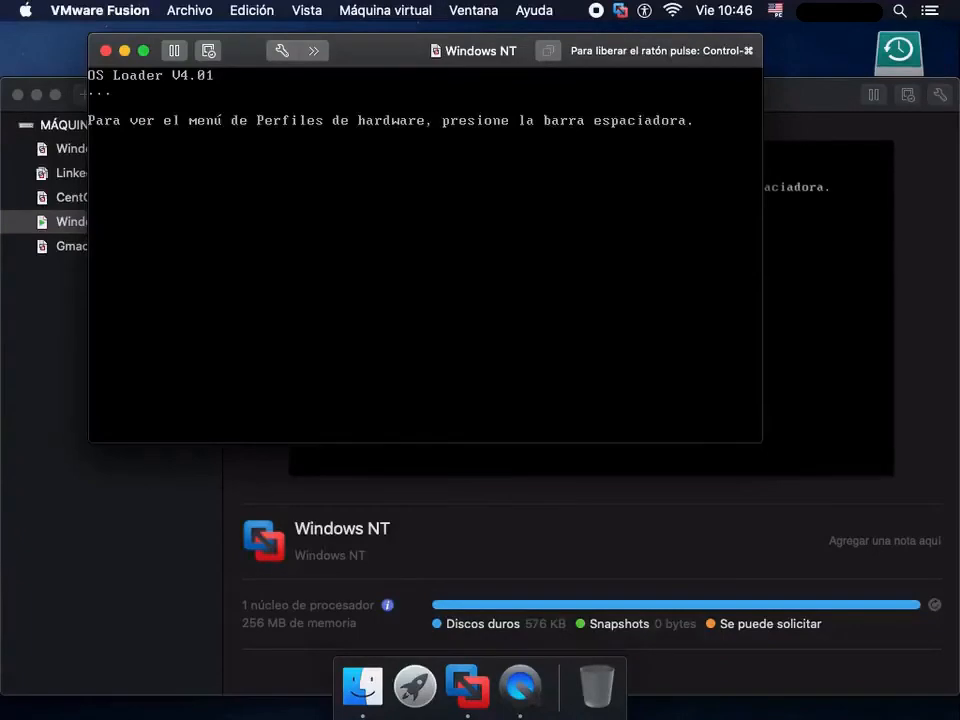
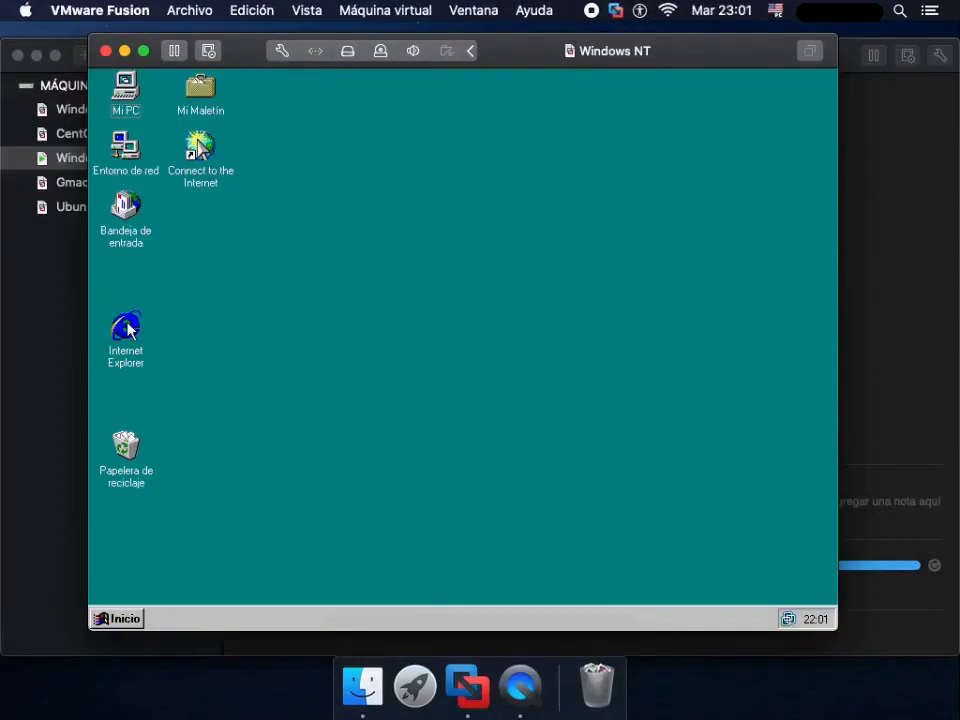
- Complete the Internet Connection Wizard with a manual local area network (LAN) connection and automatic proxy server discovery turned off
{"action": "double_click", "coordinate": [198, 145]}
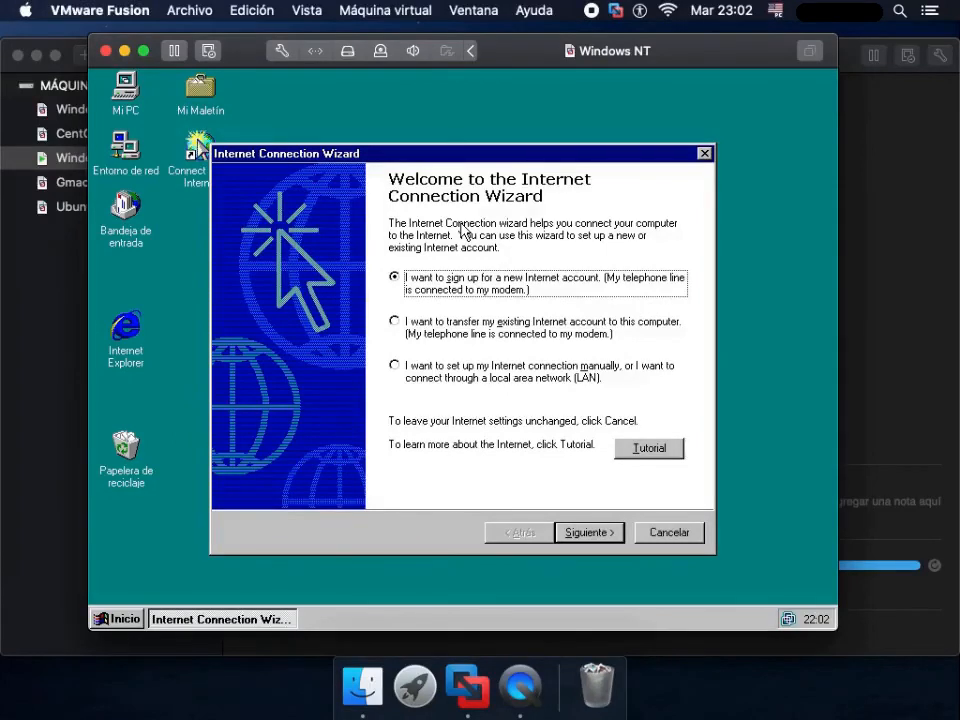
{"action": "left_click", "coordinate": [395, 370]}
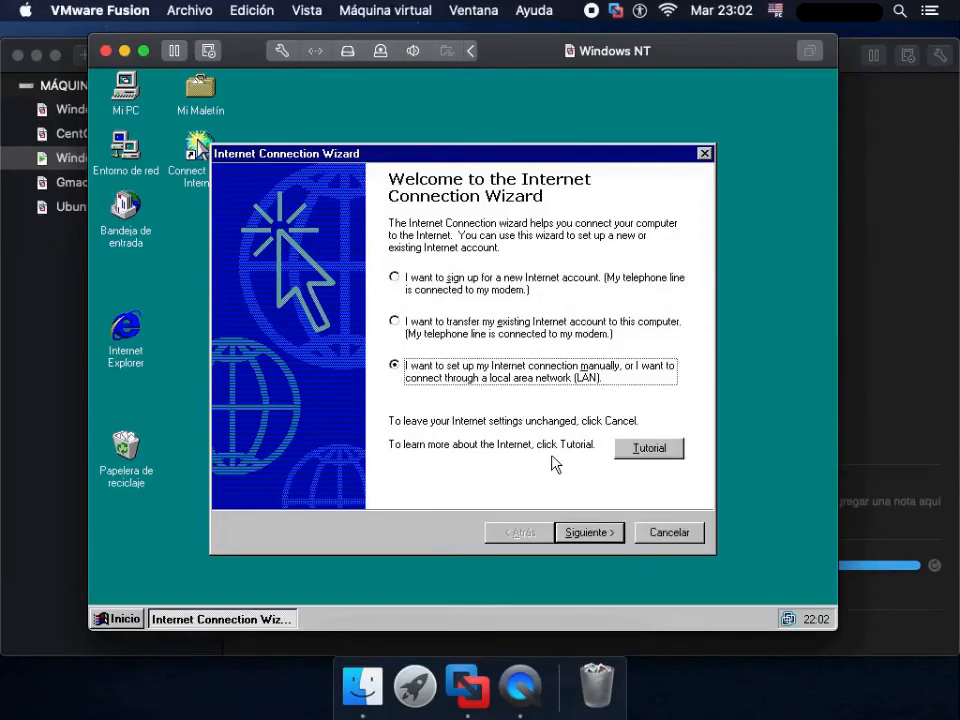
{"action": "left_click", "coordinate": [594, 535]}
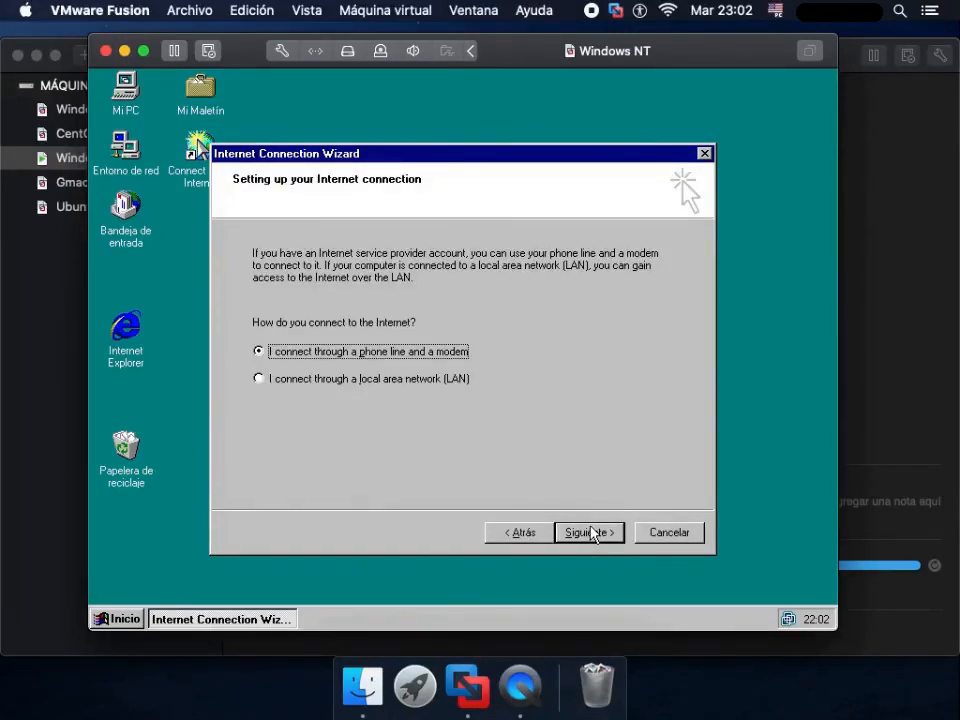
{"action": "left_click", "coordinate": [259, 380]}
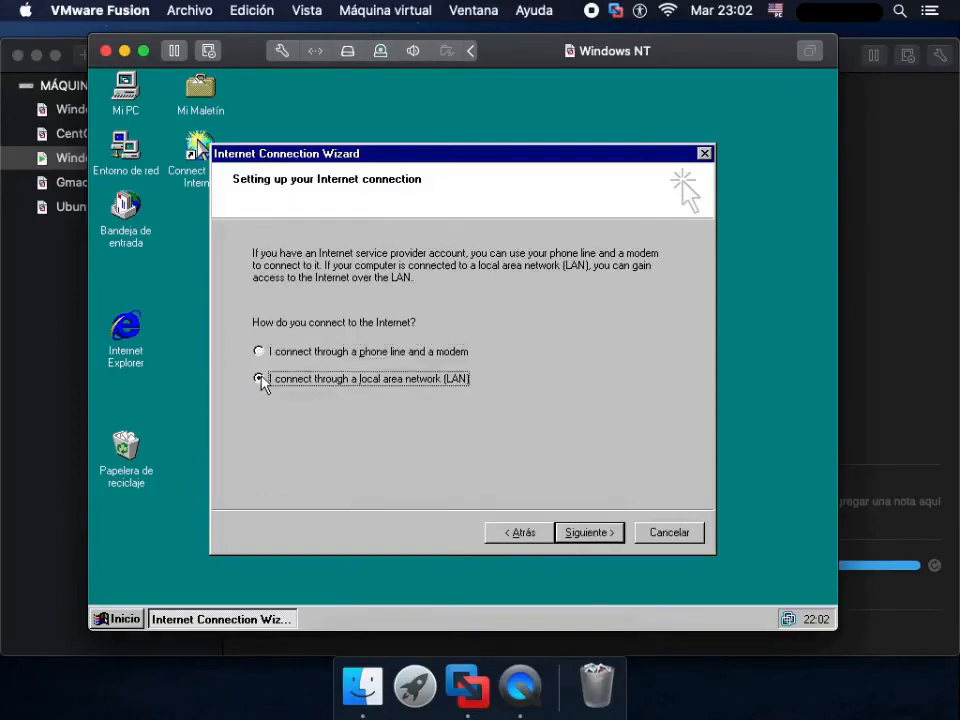
{"action": "left_click", "coordinate": [578, 531]}
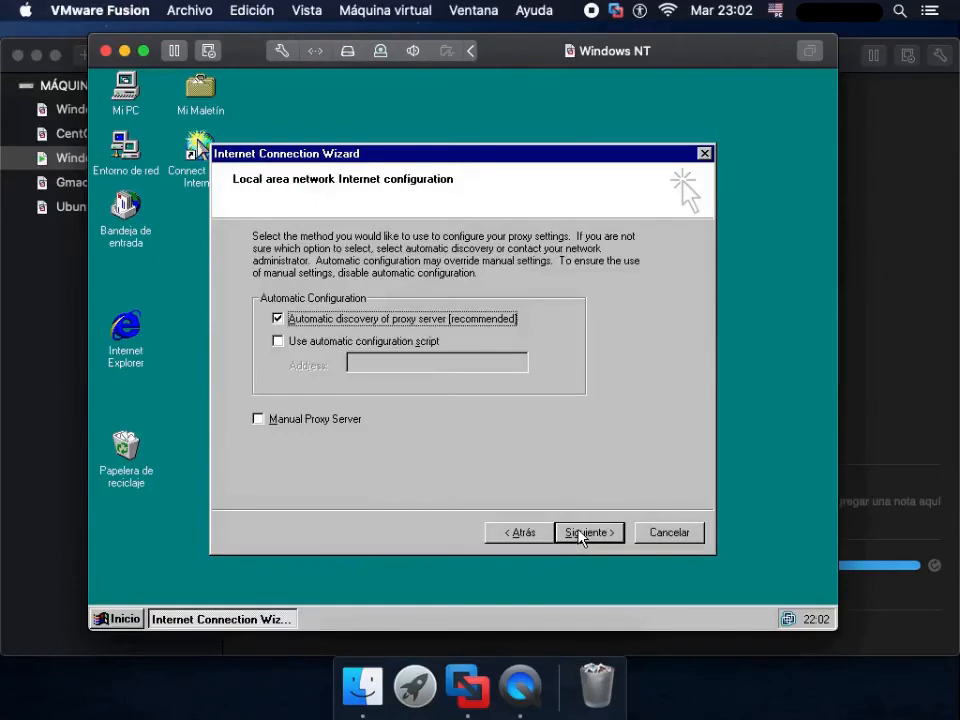
{"action": "left_click", "coordinate": [276, 320]}
{"action": "left_click", "coordinate": [590, 532]}
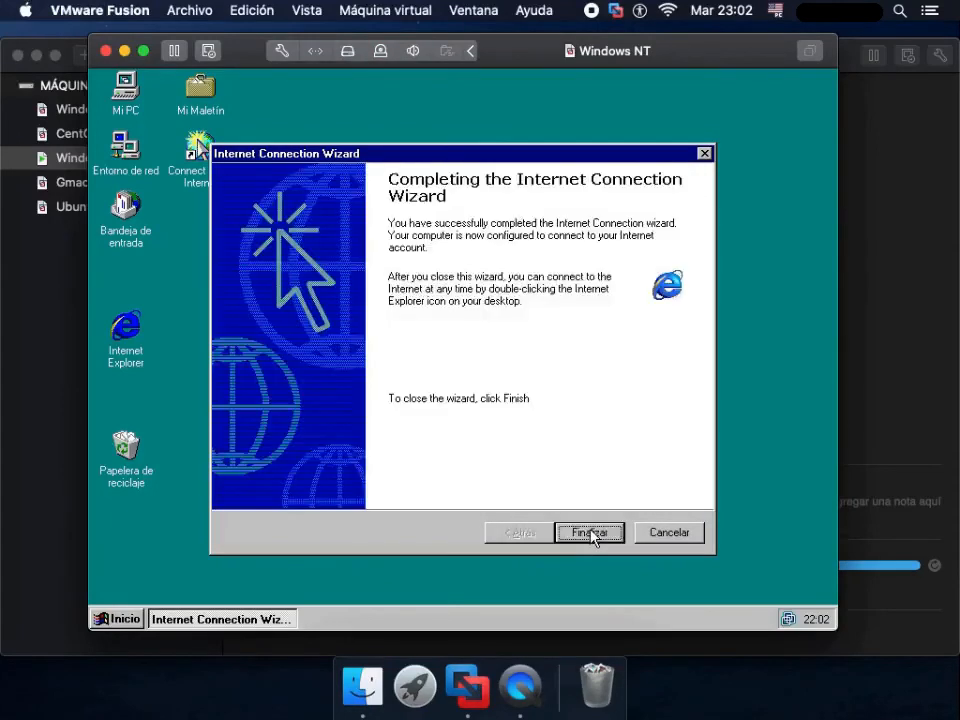
{"action": "left_click", "coordinate": [592, 533]}
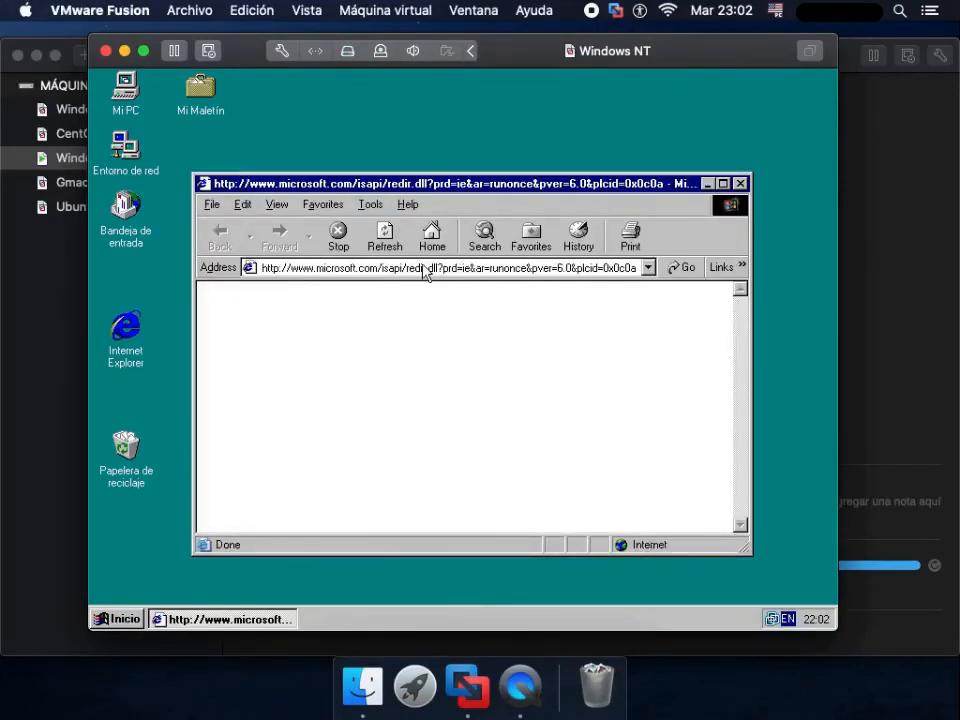
- Load google.com in Internet Explorer to test the network connection
{"action": "left_click", "coordinate": [422, 267]}
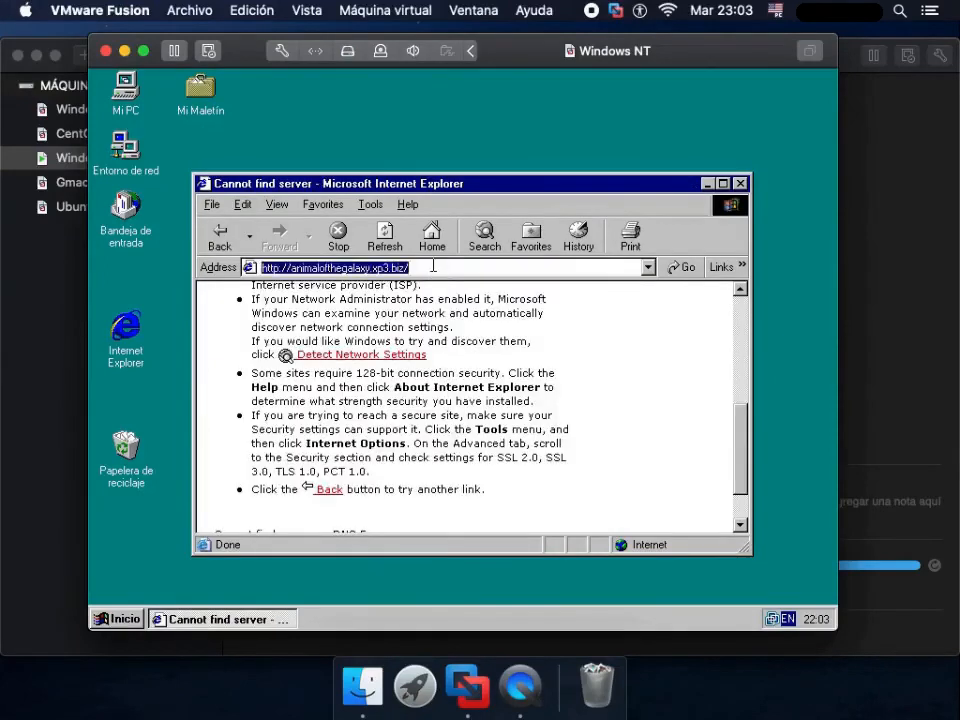
{"action": "type", "text": "google.com"}
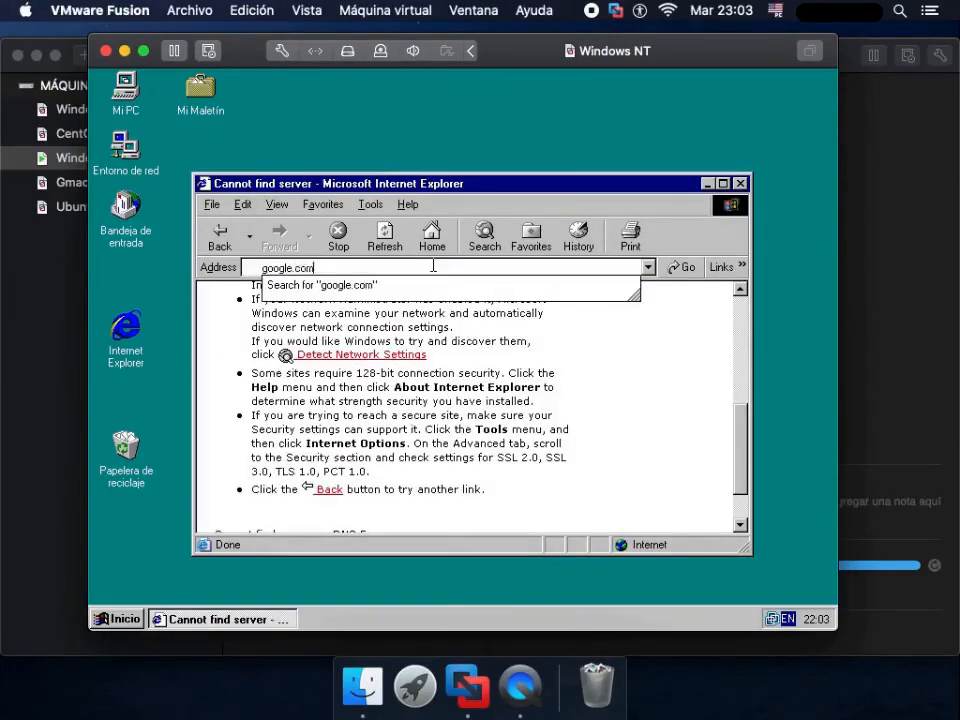
{"action": "key", "text": "Return"}
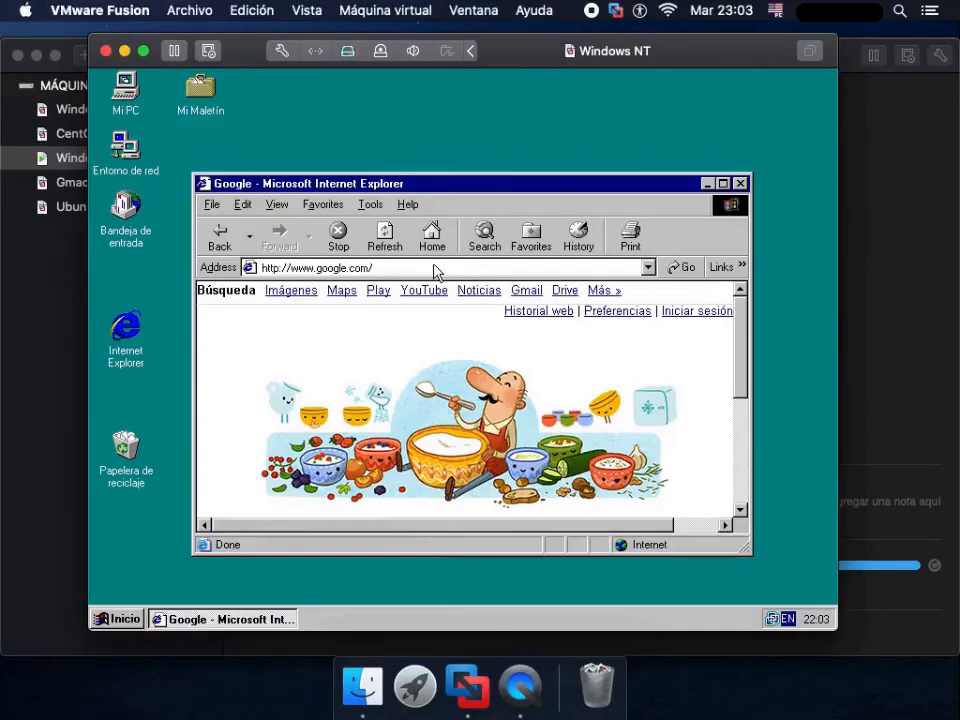
- Open the website galaxyanimal.xp3.biz in the browser
{"action": "left_click", "coordinate": [434, 266]}
{"action": "type", "text": "galax"}
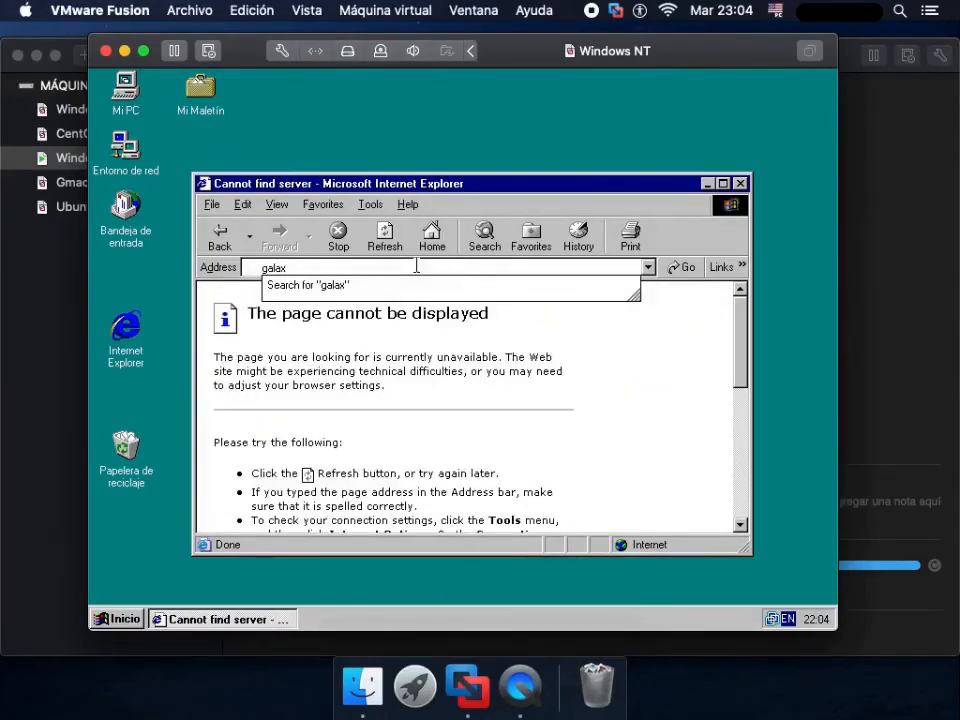
{"action": "type", "text": "yanimal.xp"}
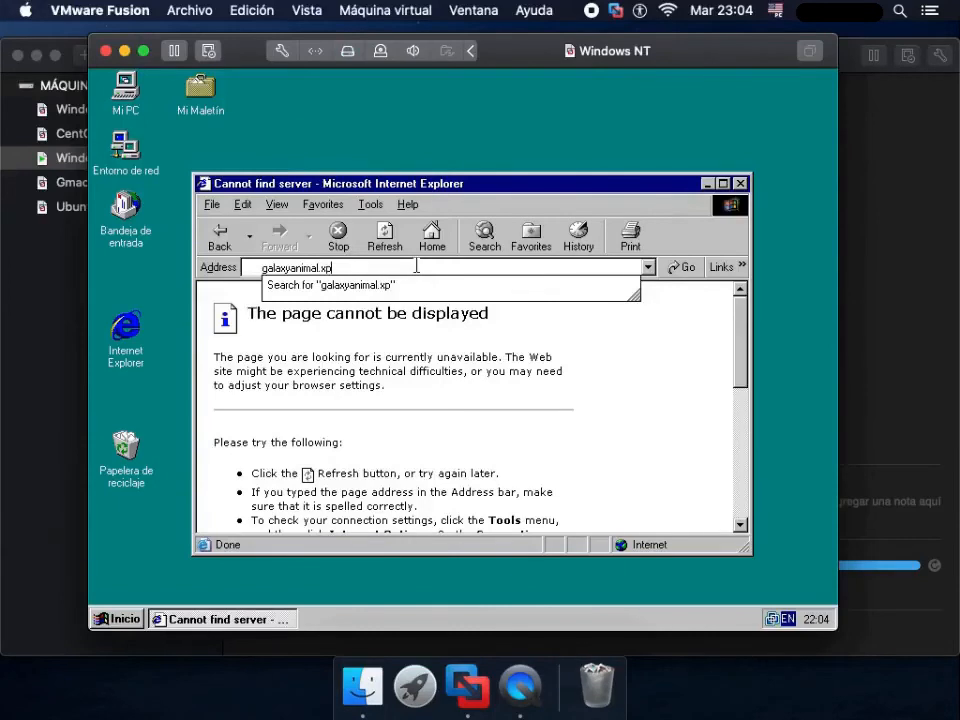
{"action": "type", "text": "3.biz"}
{"action": "key", "text": "Return"}
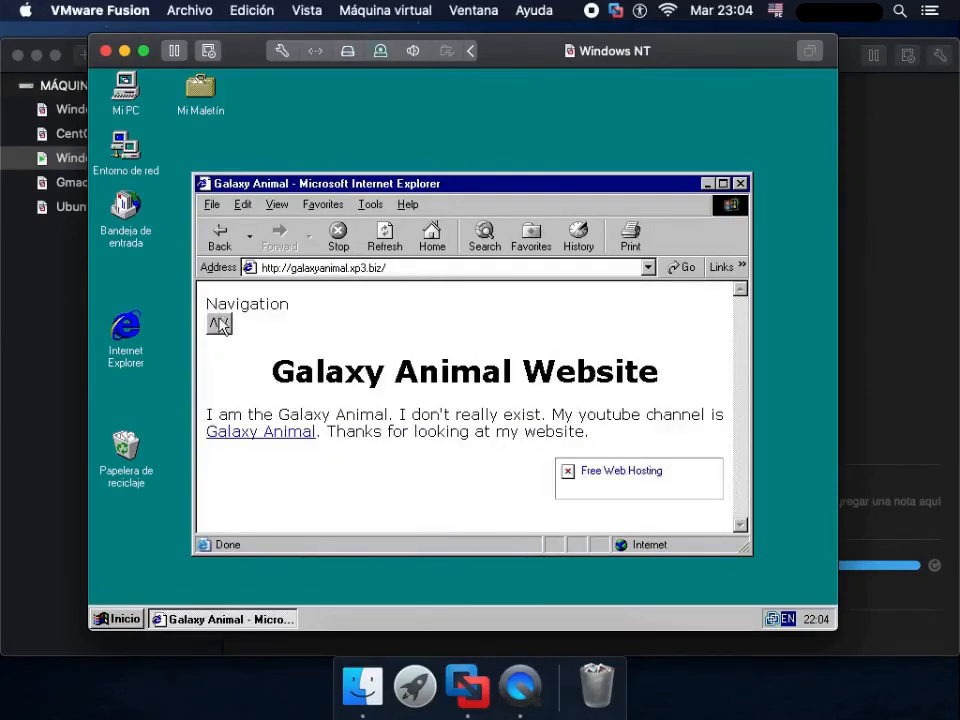
- Try the Navigation control on the Galaxy Animal page several times
{"action": "left_click", "coordinate": [219, 323]}
{"action": "left_click", "coordinate": [219, 324]}
{"action": "left_click", "coordinate": [219, 324]}
{"action": "left_click", "coordinate": [219, 324]}
{"action": "left_click", "coordinate": [219, 324]}
{"action": "left_click", "coordinate": [219, 324]}
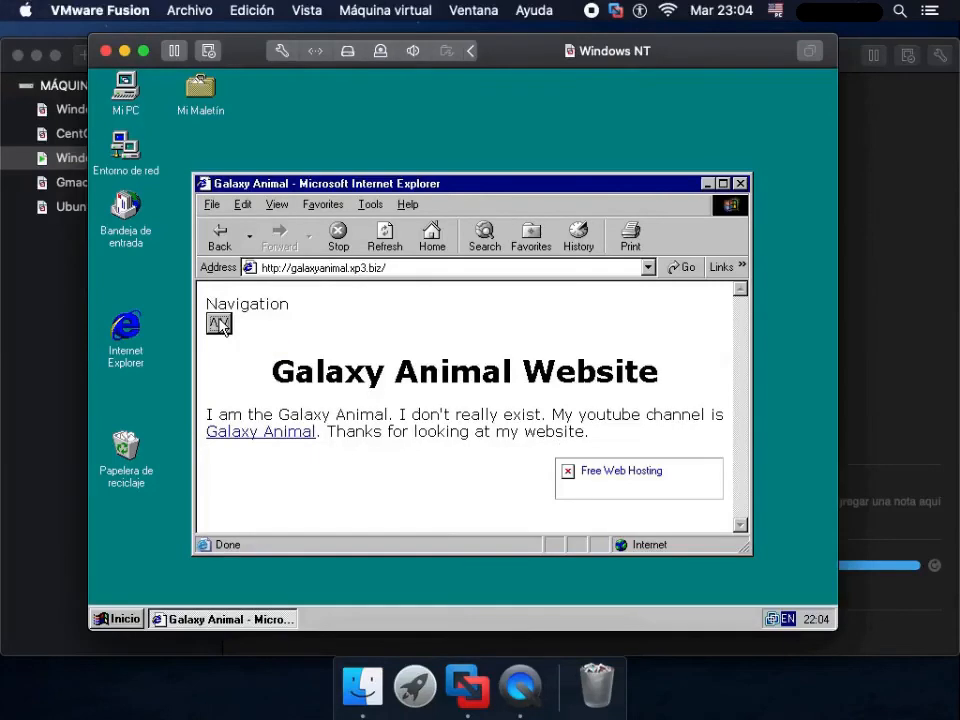
- Try the Galaxy Animal YouTube channel link, accepting the secure connection alert, and return to the previous page
{"action": "left_click", "coordinate": [268, 434]}
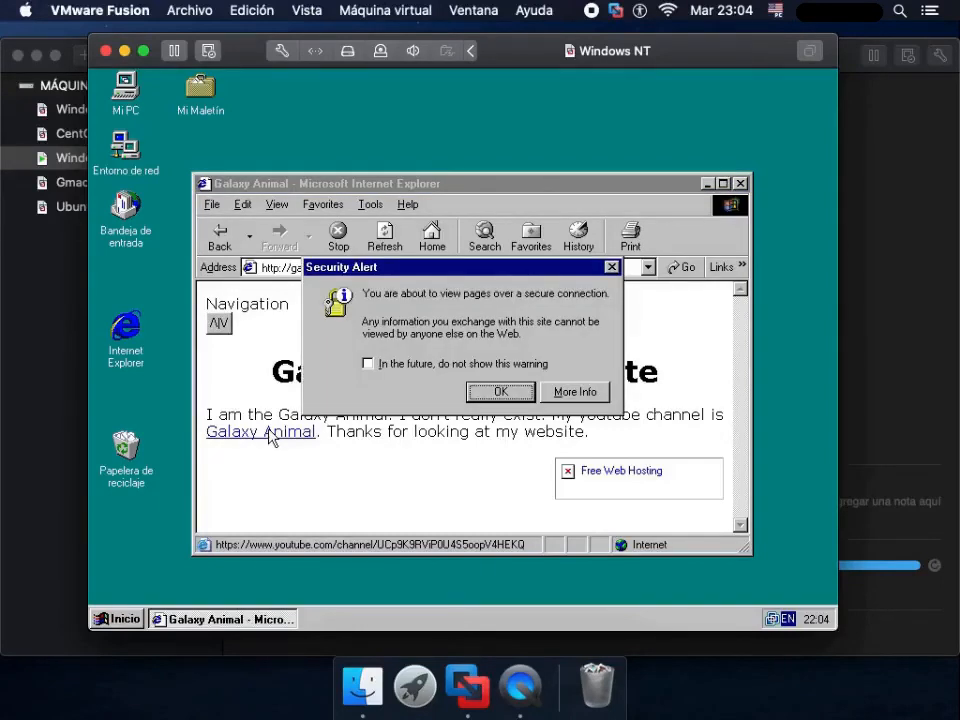
{"action": "left_click", "coordinate": [498, 391]}
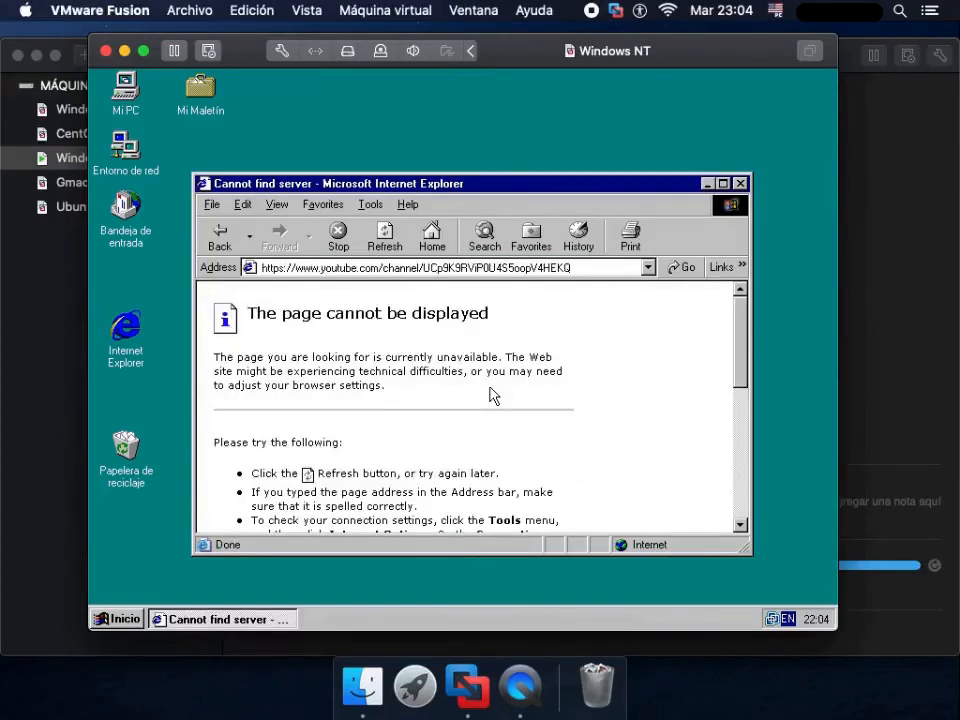
{"action": "left_click", "coordinate": [220, 238]}
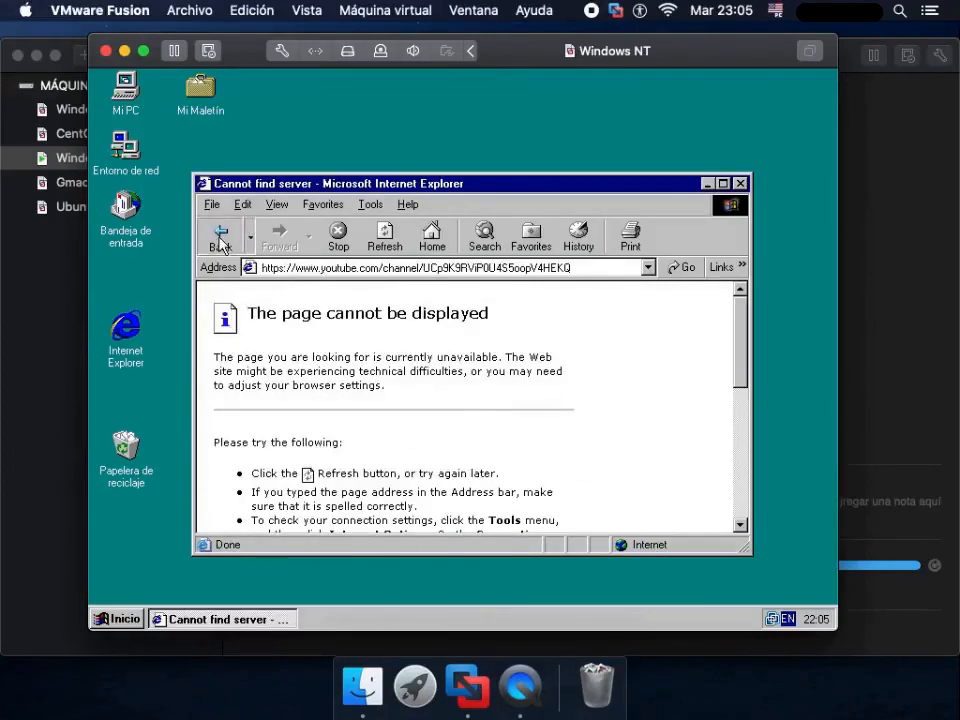
- Enable Use TLS 1.0 in the advanced security settings of Internet Options and apply the change
{"action": "left_click", "coordinate": [376, 205]}
{"action": "left_click", "coordinate": [405, 305]}
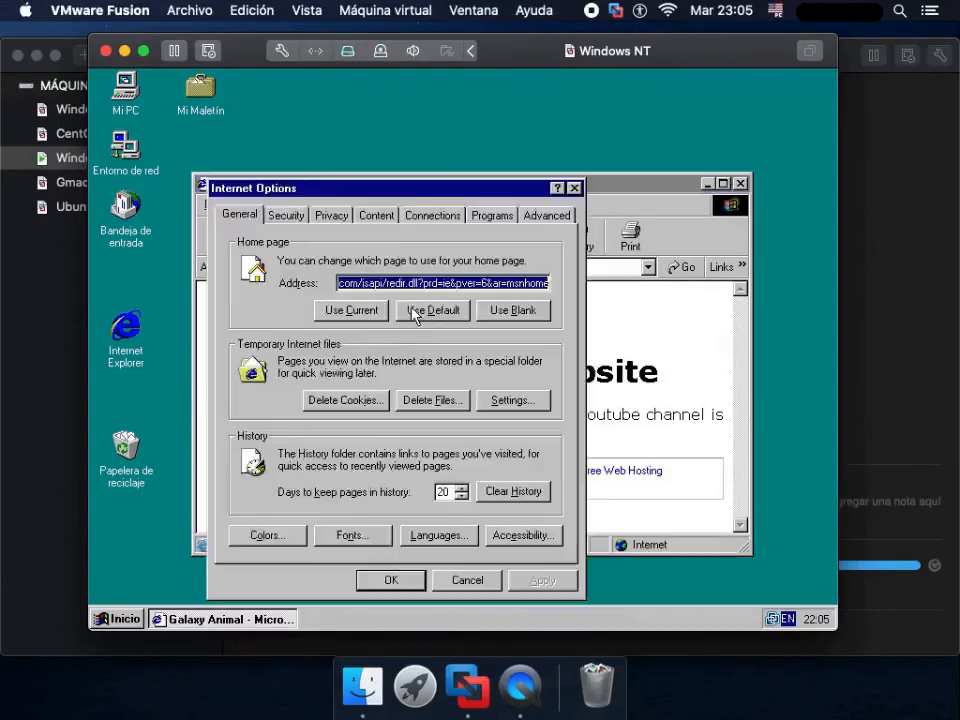
{"action": "left_click", "coordinate": [548, 215]}
{"action": "left_click_drag", "start_coordinate": [555, 292], "coordinate": [550, 458]}
{"action": "left_click", "coordinate": [257, 445]}
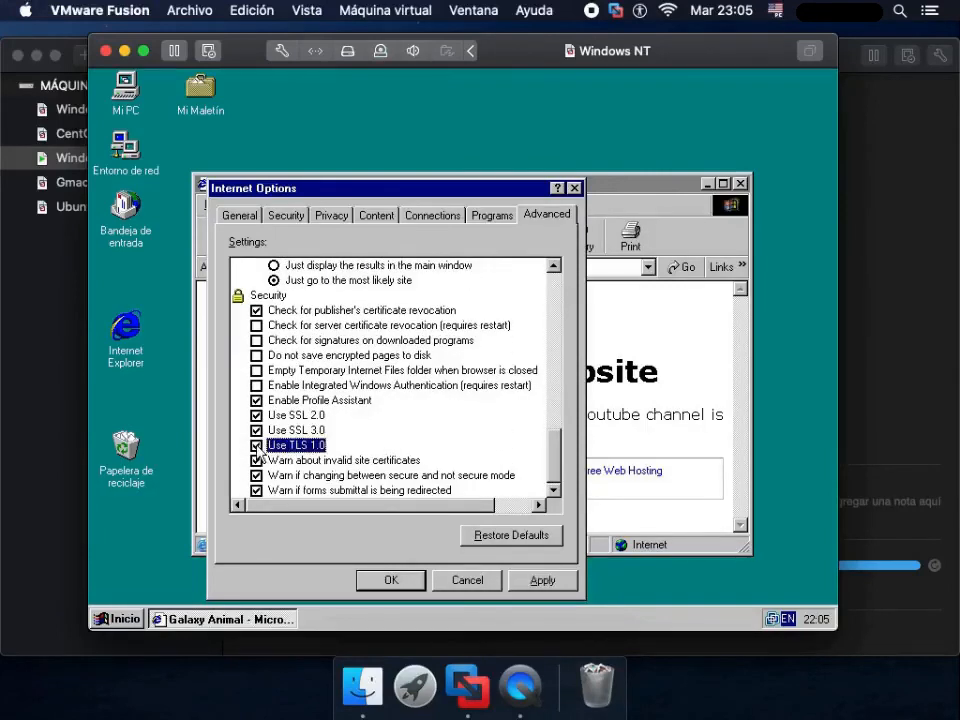
{"action": "left_click", "coordinate": [396, 581]}
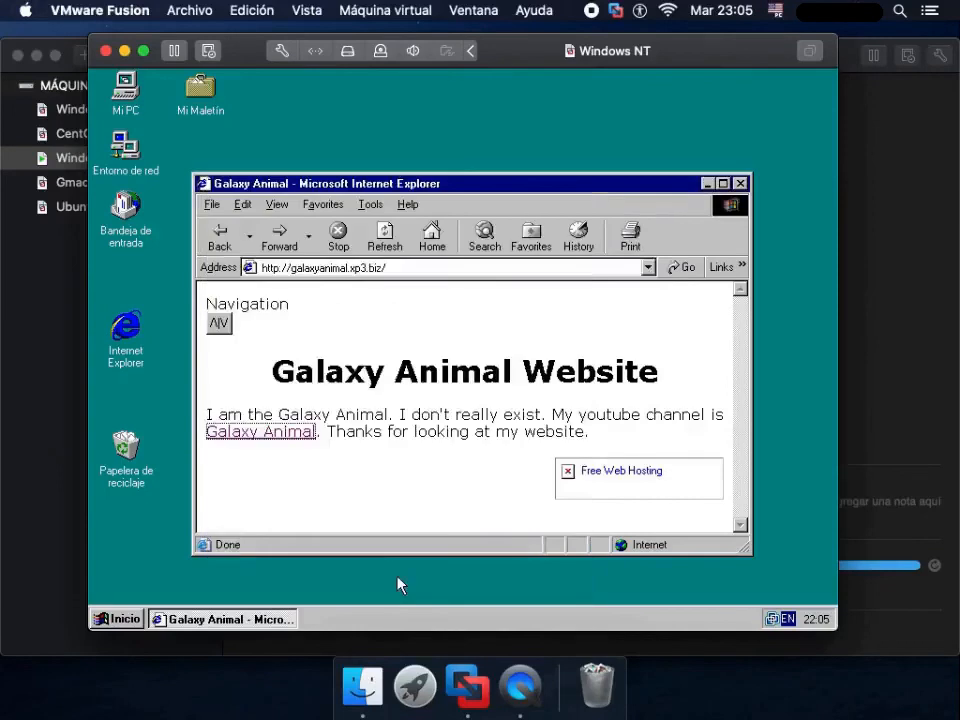
- Retry the Galaxy Animal YouTube channel link over the secure connection, review the resulting page and close the browser window
{"action": "left_click", "coordinate": [268, 437]}
{"action": "left_click", "coordinate": [484, 391]}
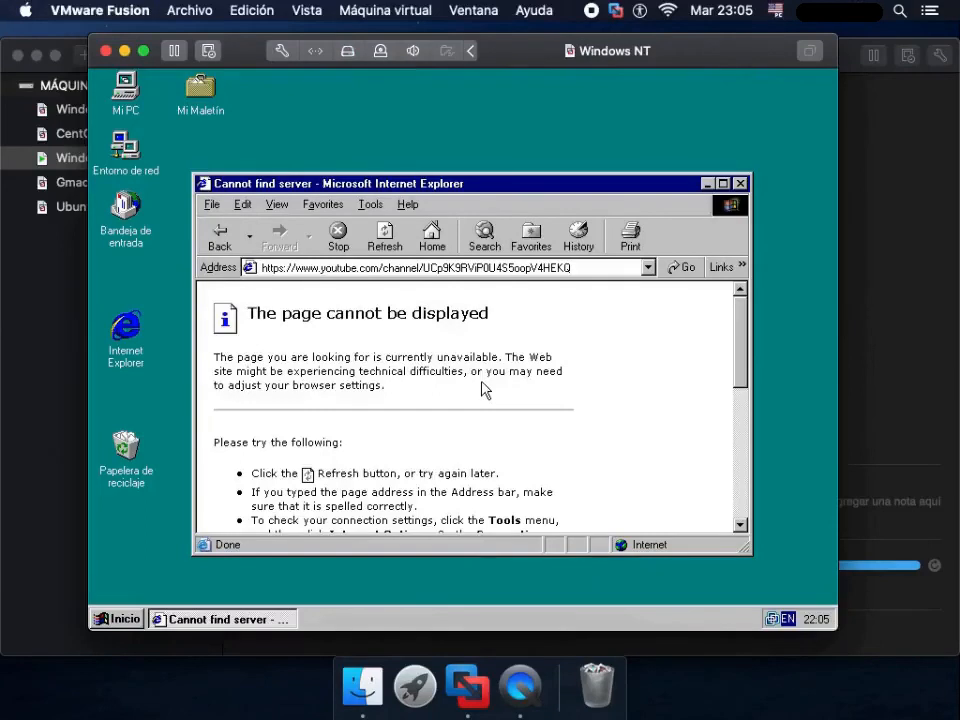
{"action": "left_click_drag", "start_coordinate": [746, 339], "coordinate": [738, 258]}
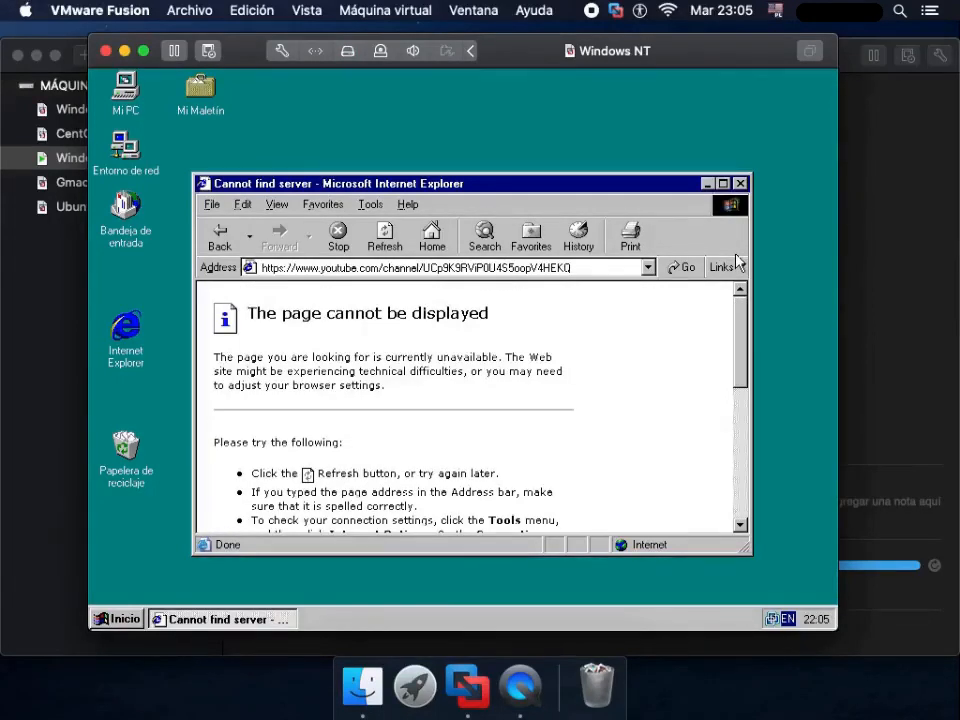
{"action": "double_click", "coordinate": [206, 188]}
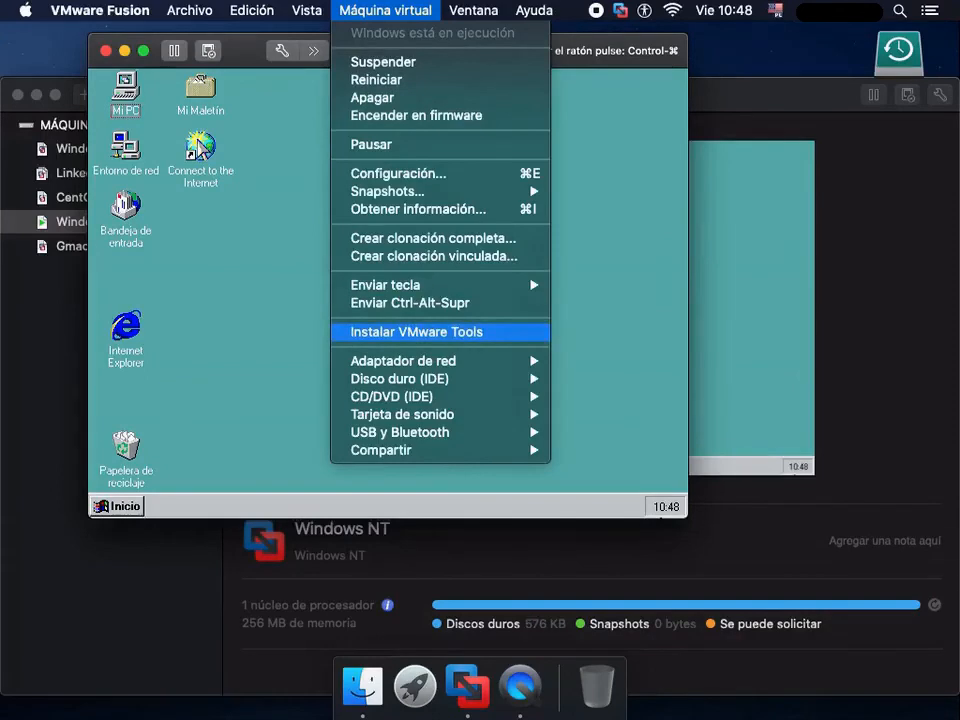
- Connect the VMware Tools installer CD to the virtual machine and open Mi PC to launch its setup
{"action": "left_click", "coordinate": [417, 331]}
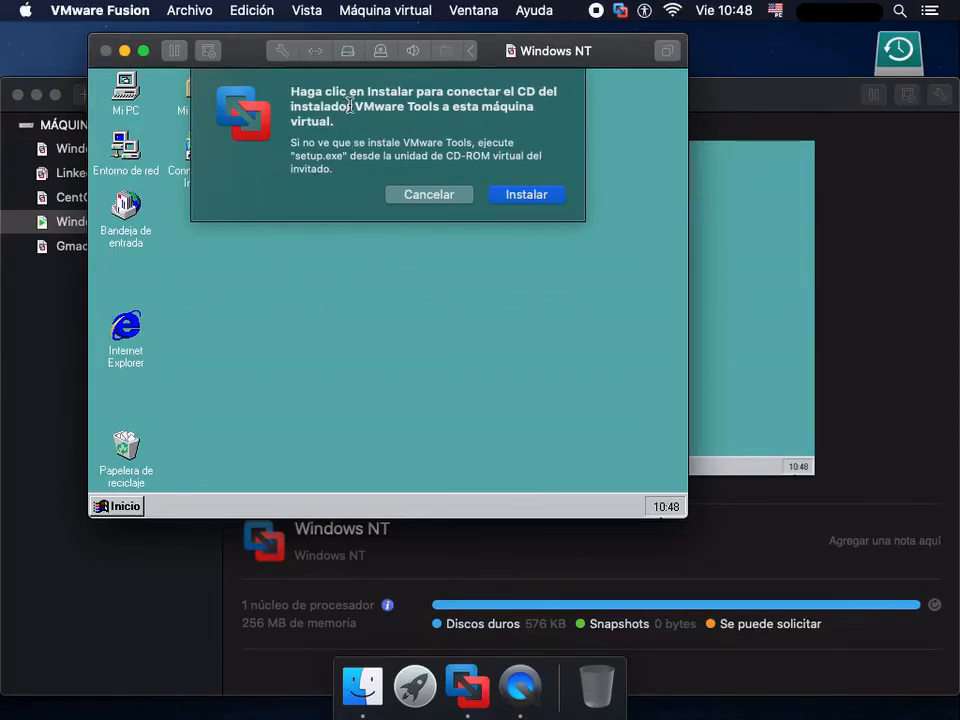
{"action": "left_click", "coordinate": [518, 200]}
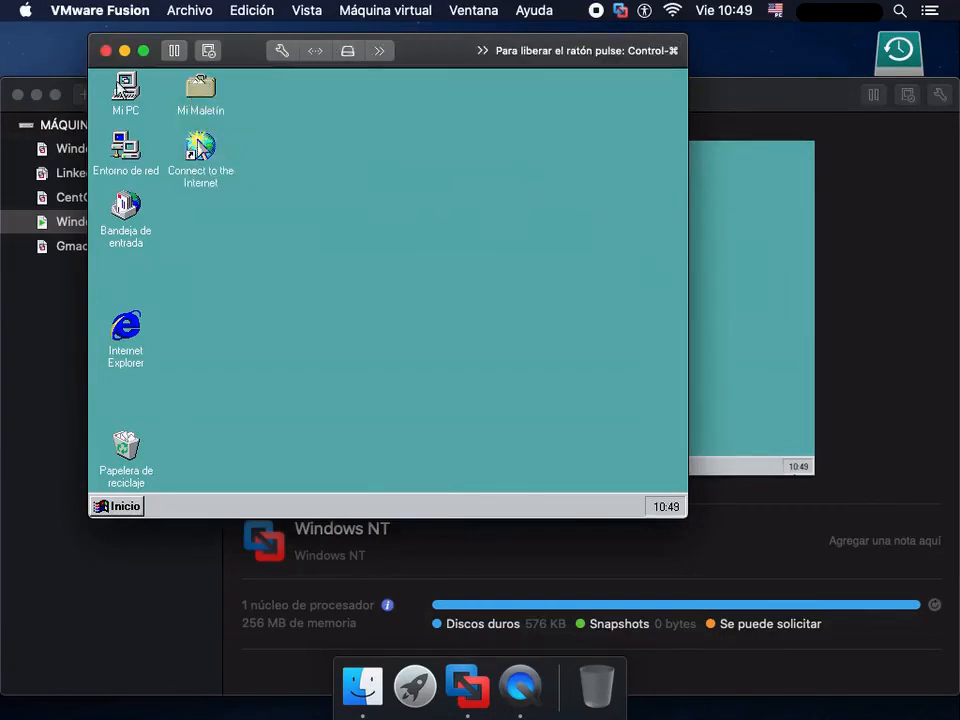
{"action": "double_click", "coordinate": [125, 88]}
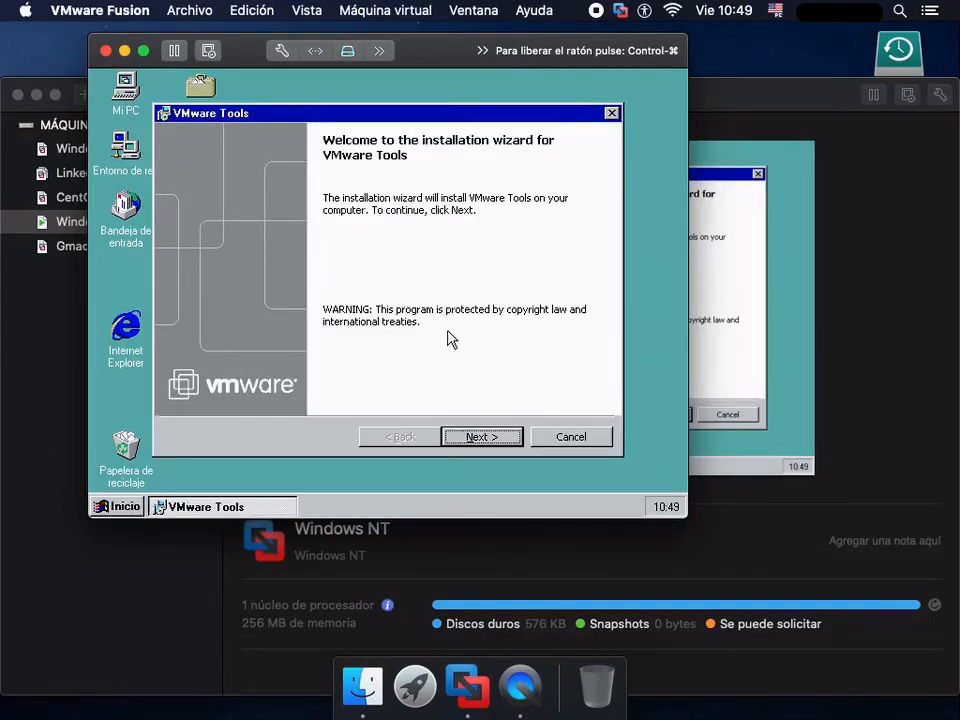
- Install VMware Tools with the Complete setup type and finish the installation wizard
{"action": "left_click", "coordinate": [478, 436]}
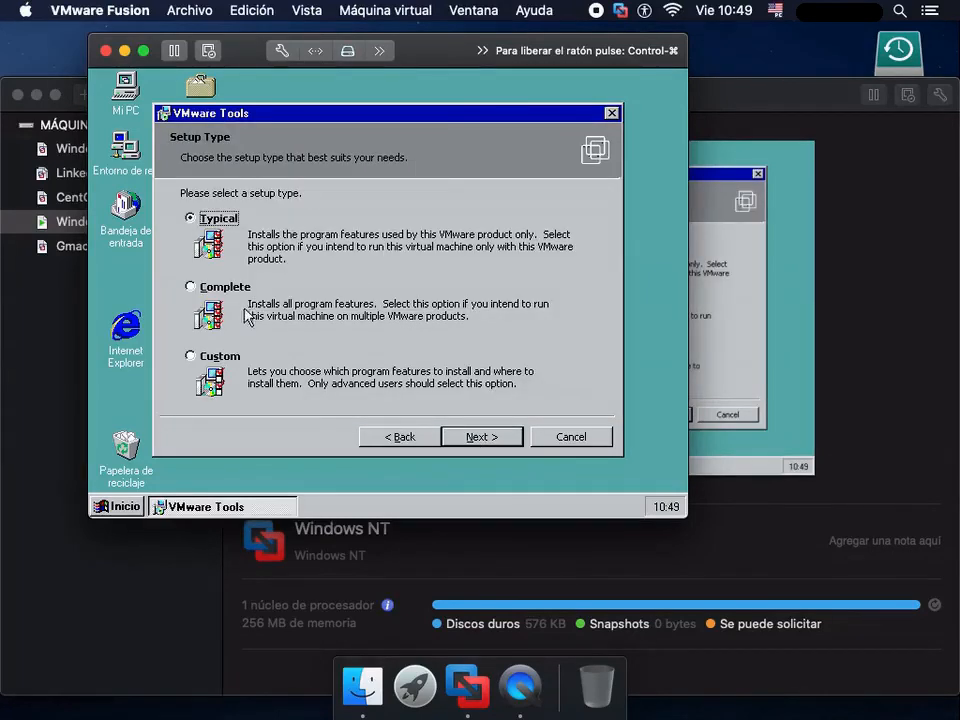
{"action": "left_click", "coordinate": [191, 287]}
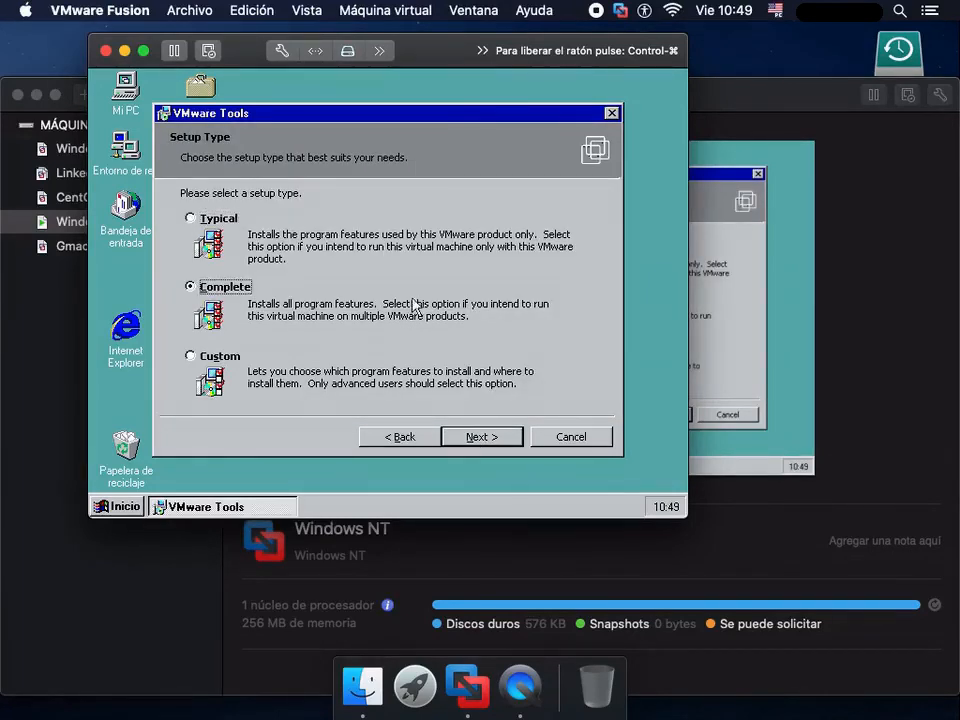
{"action": "left_click", "coordinate": [481, 437]}
{"action": "left_click", "coordinate": [481, 437]}
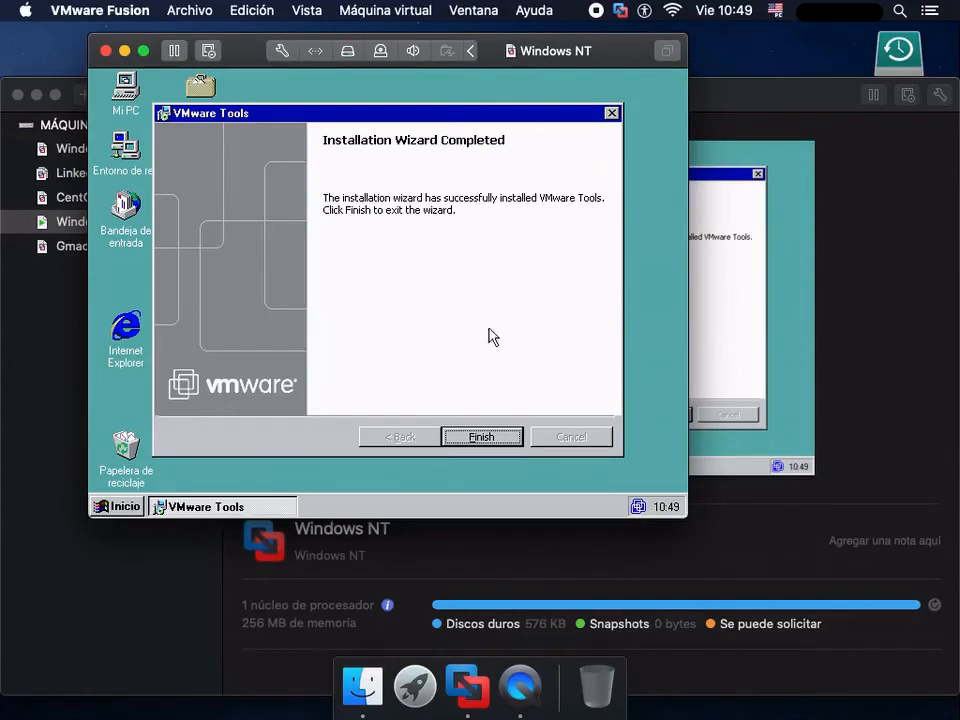
{"action": "left_click", "coordinate": [480, 437]}
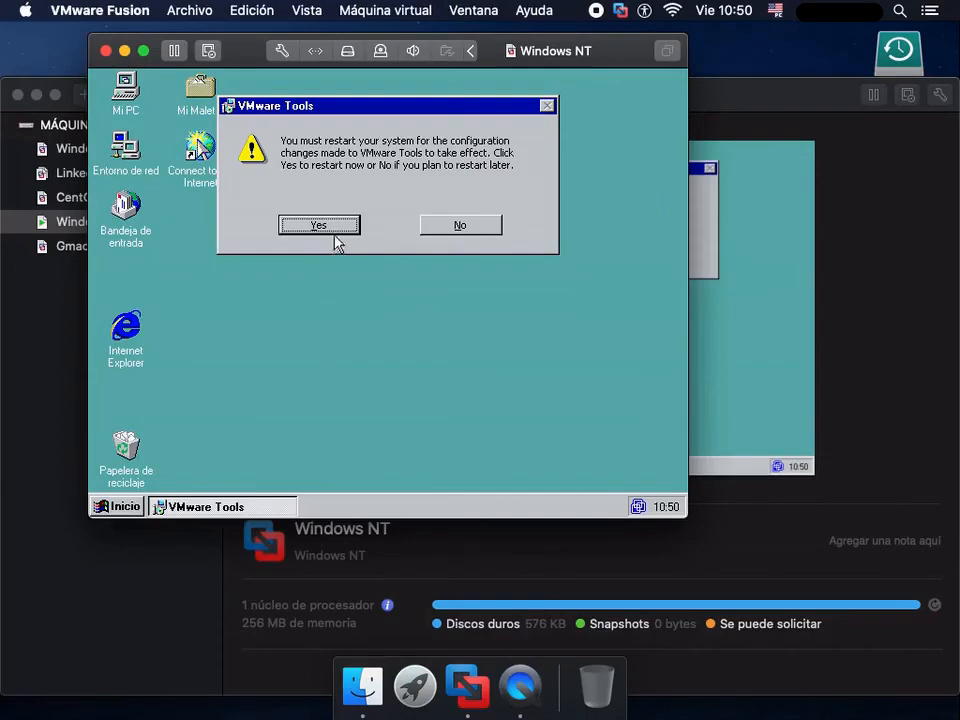
- Restart the virtual machine to apply VMware Tools and boot Windows NT Workstation versión 4.00
{"action": "left_click", "coordinate": [333, 226]}
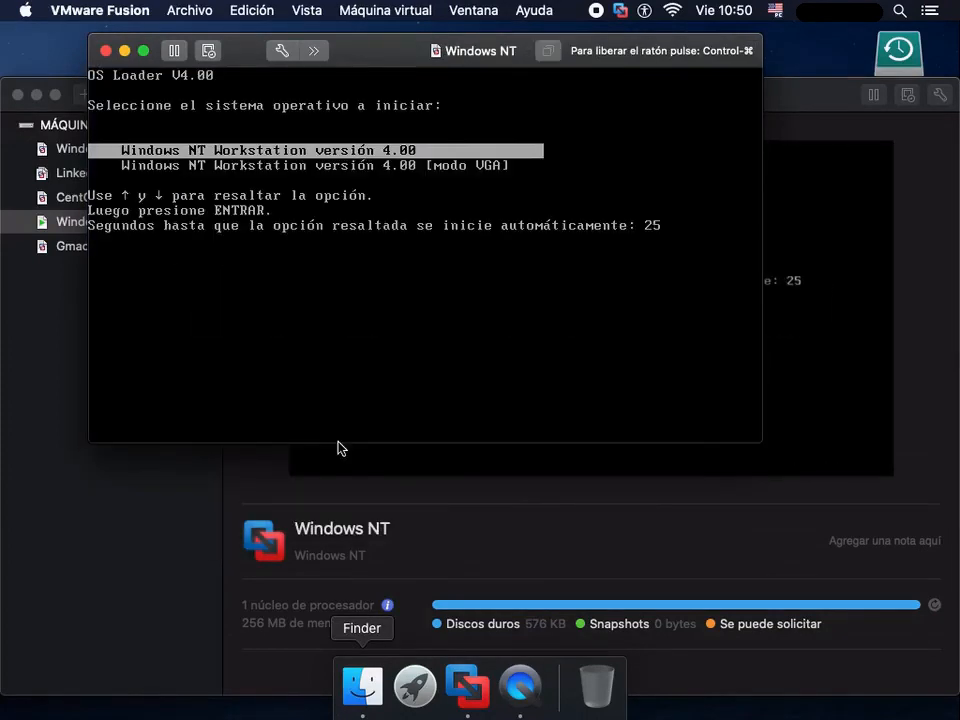
{"action": "left_click", "coordinate": [515, 333]}
{"action": "key", "text": "Return"}
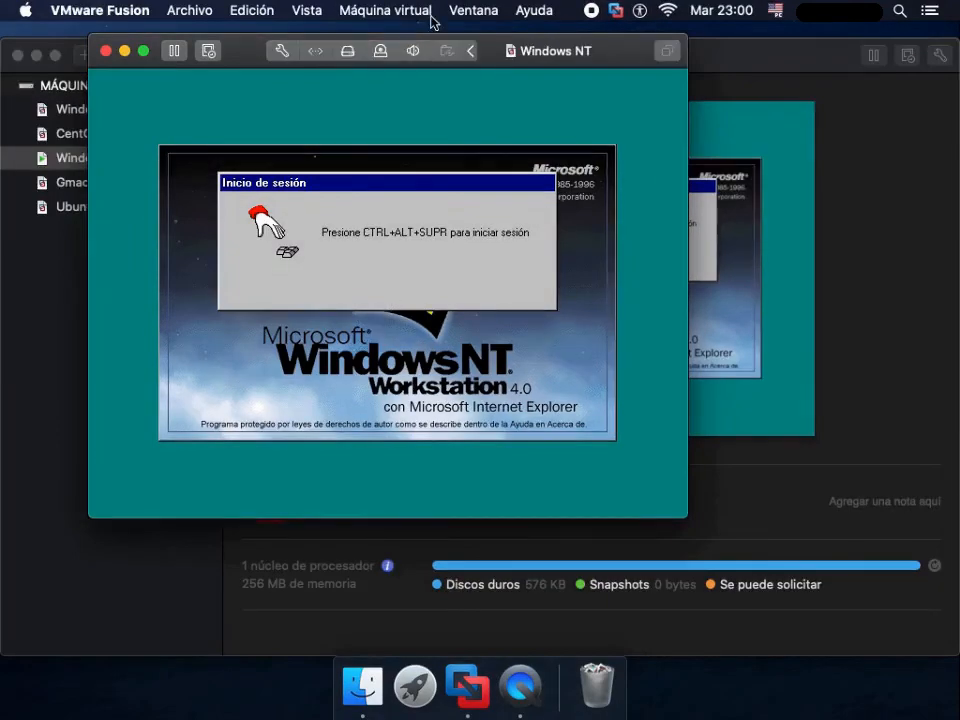
- Send Ctrl-Alt-Supr to the virtual machine, log on to Windows NT and acknowledge the invalid display configuration notice
{"action": "left_click", "coordinate": [385, 12]}
{"action": "left_click", "coordinate": [476, 303]}
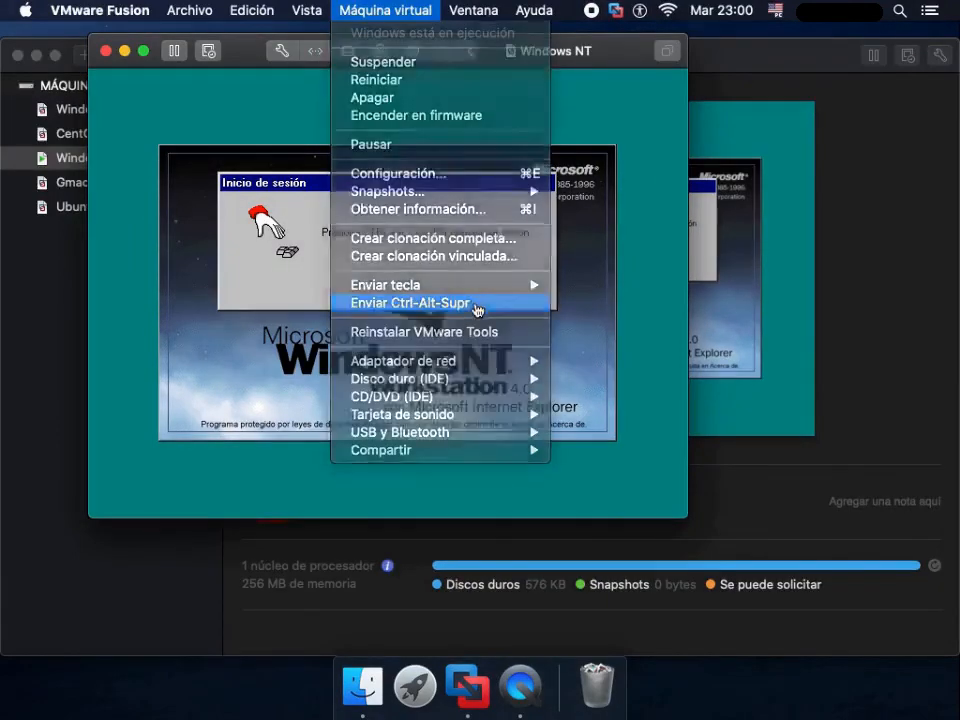
{"action": "left_click", "coordinate": [252, 332]}
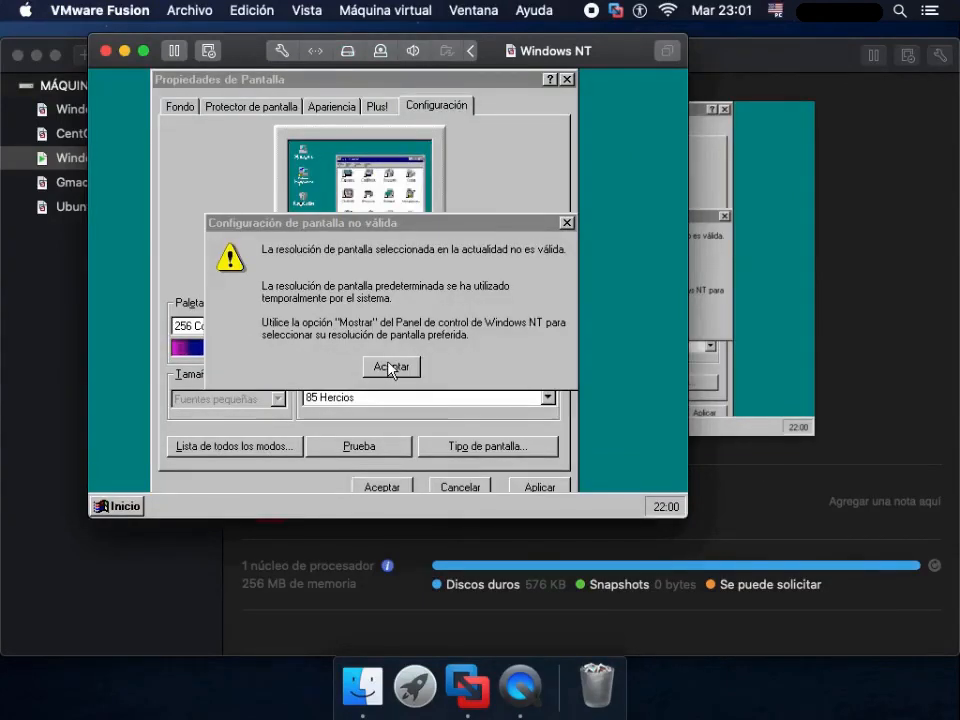
{"action": "left_click", "coordinate": [390, 367]}
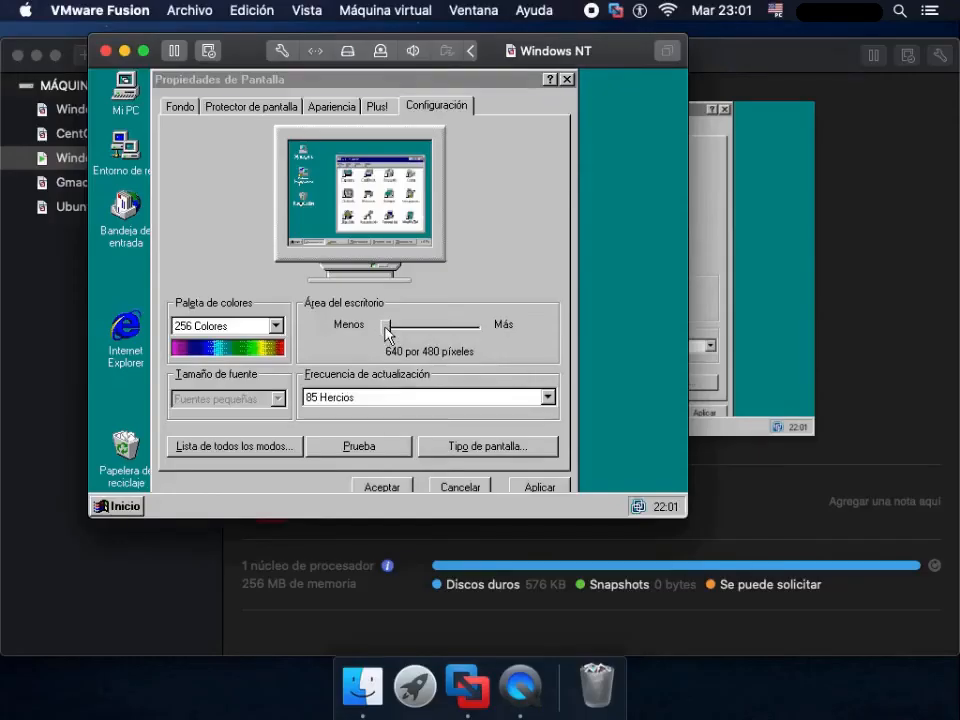
- Set the Windows NT display to 800 por 600 píxeles with Color verdadero and accept the untested configuration
{"action": "left_click", "coordinate": [385, 332]}
{"action": "left_click_drag", "start_coordinate": [385, 332], "coordinate": [401, 332]}
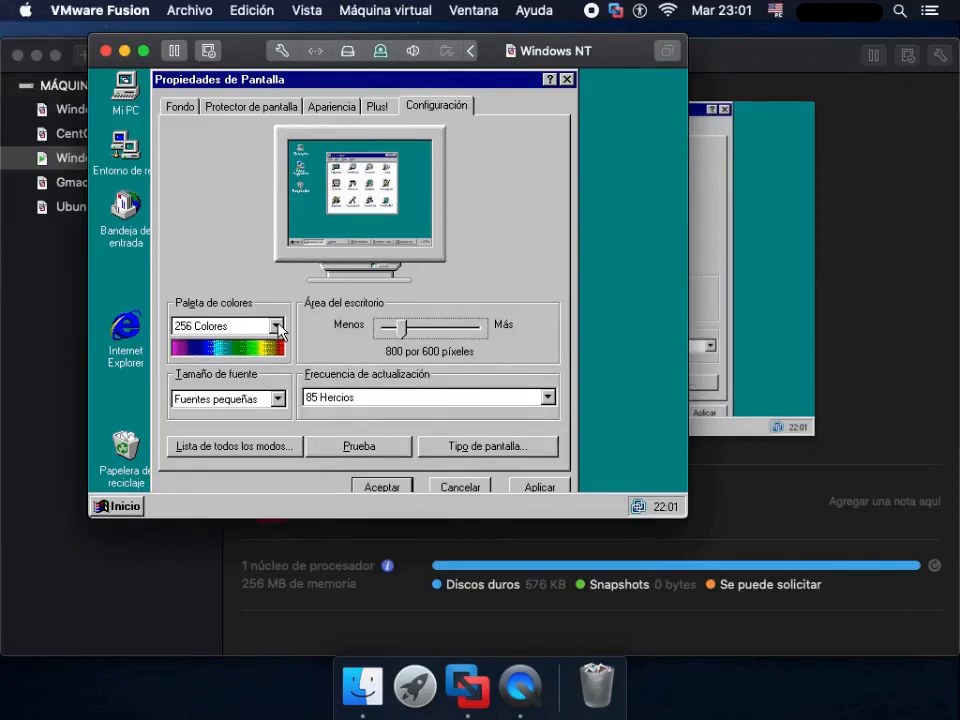
{"action": "left_click", "coordinate": [277, 326]}
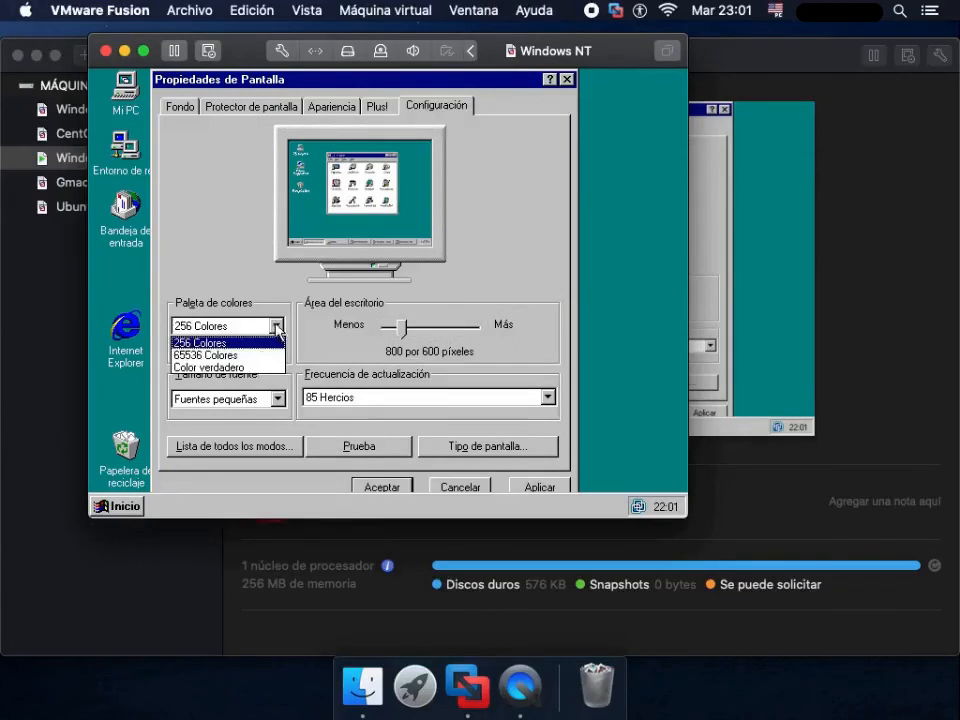
{"action": "left_click", "coordinate": [225, 366]}
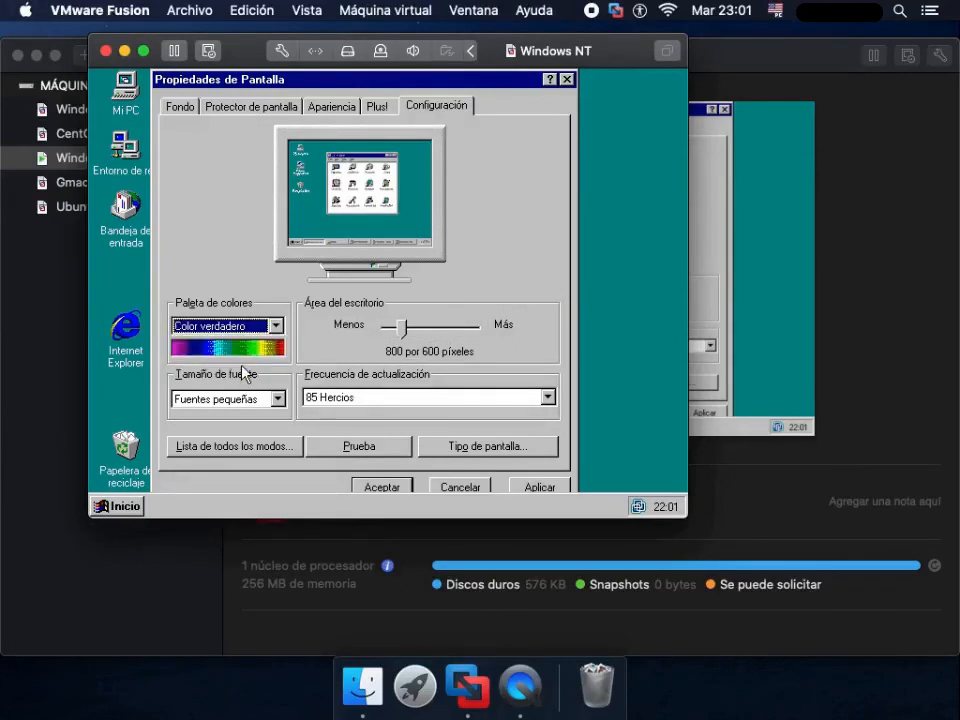
{"action": "left_click", "coordinate": [381, 488]}
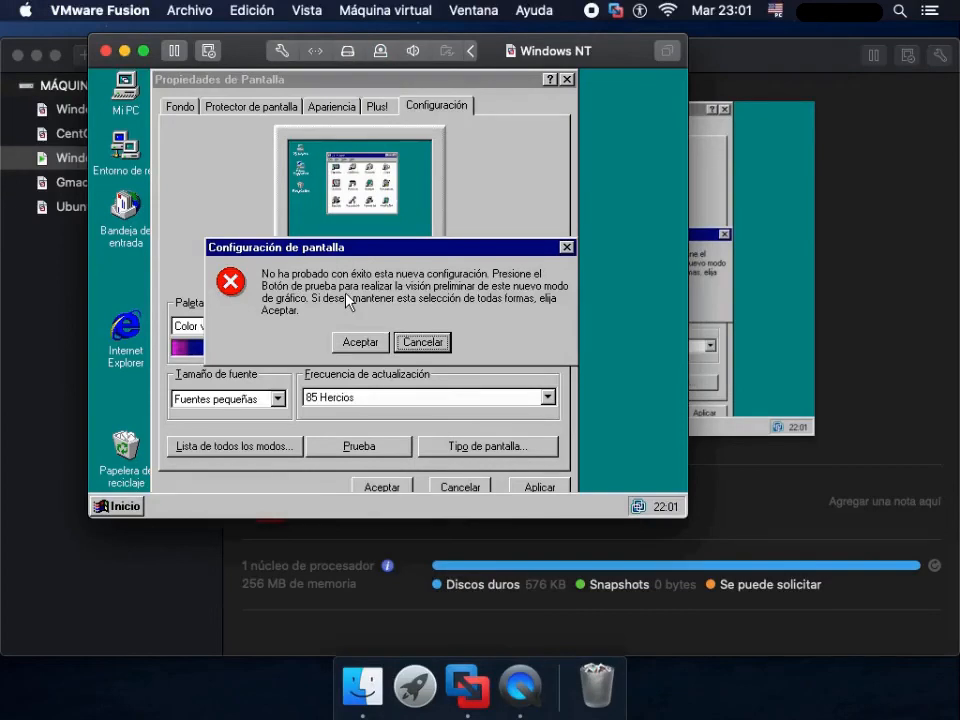
{"action": "left_click", "coordinate": [350, 342]}
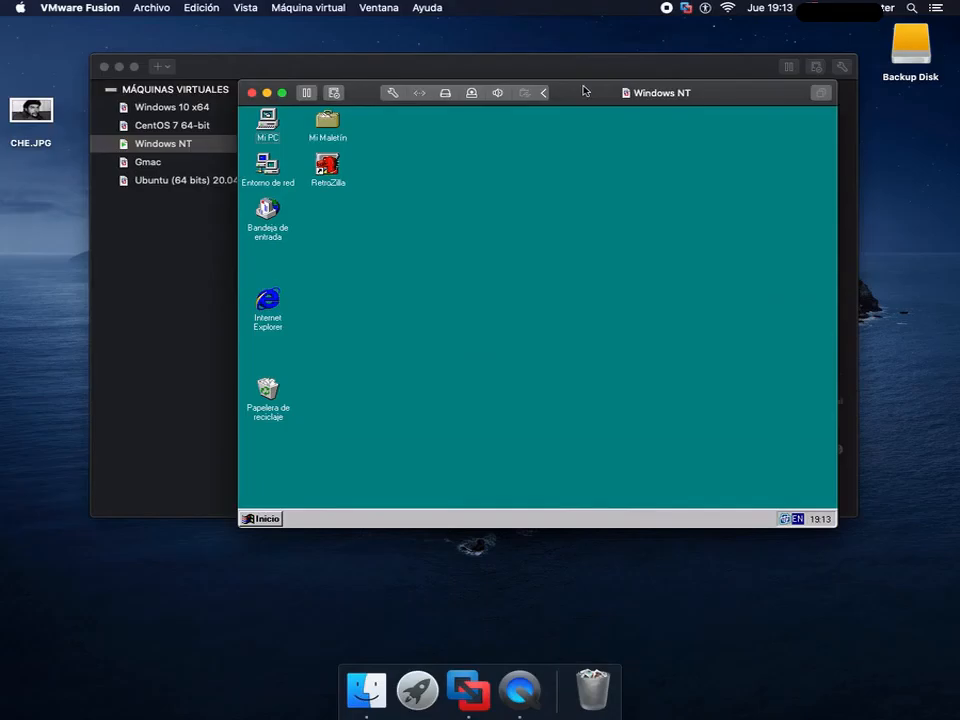
- Attach the opera10.iso image from Descargas to the Windows NT virtual machine's CD/DVD drive
{"action": "left_click", "coordinate": [308, 7]}
{"action": "left_click", "coordinate": [340, 129]}
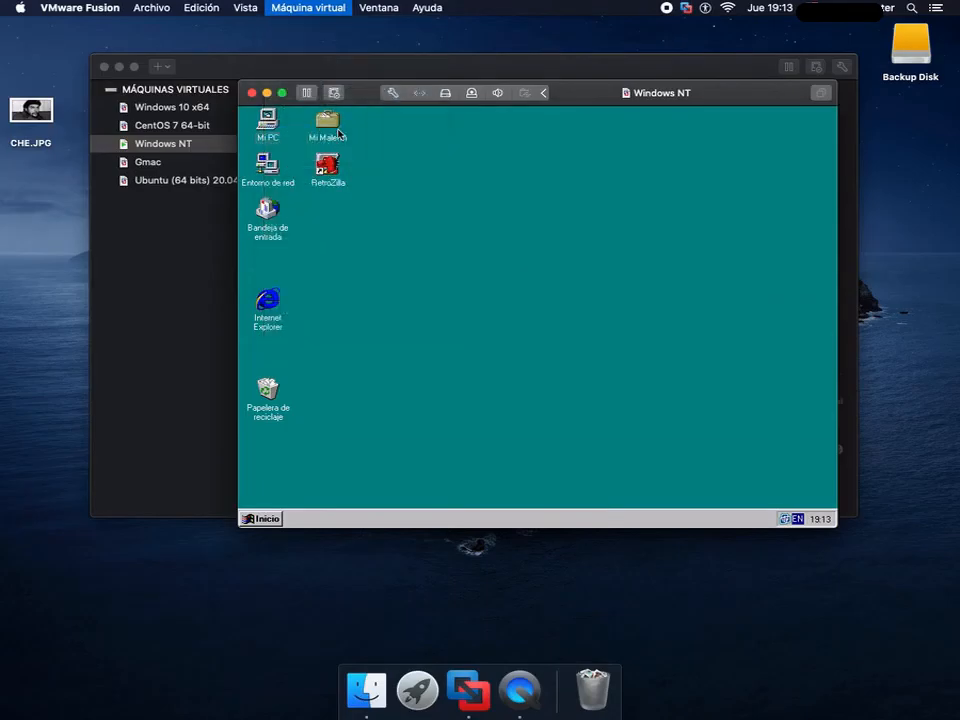
{"action": "left_click", "coordinate": [410, 196]}
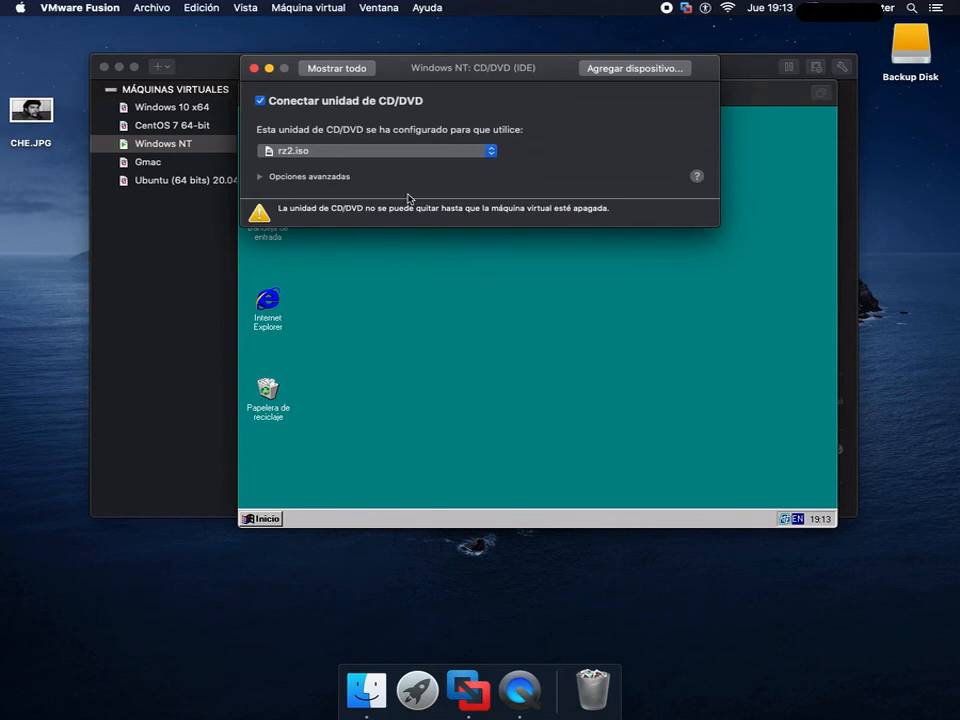
{"action": "left_click", "coordinate": [390, 152]}
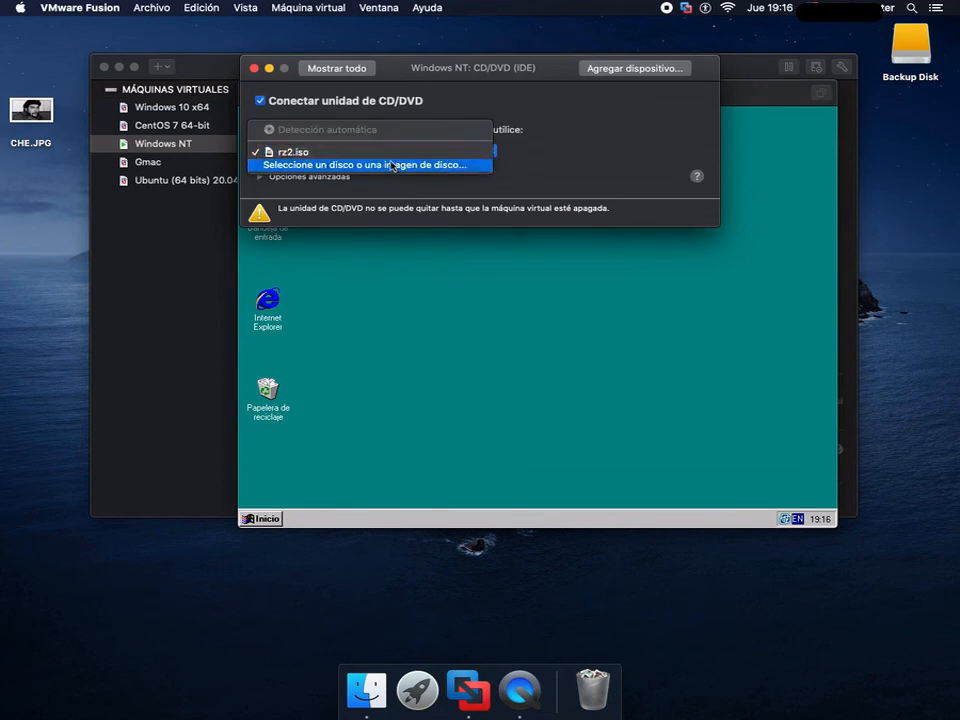
{"action": "left_click", "coordinate": [392, 165]}
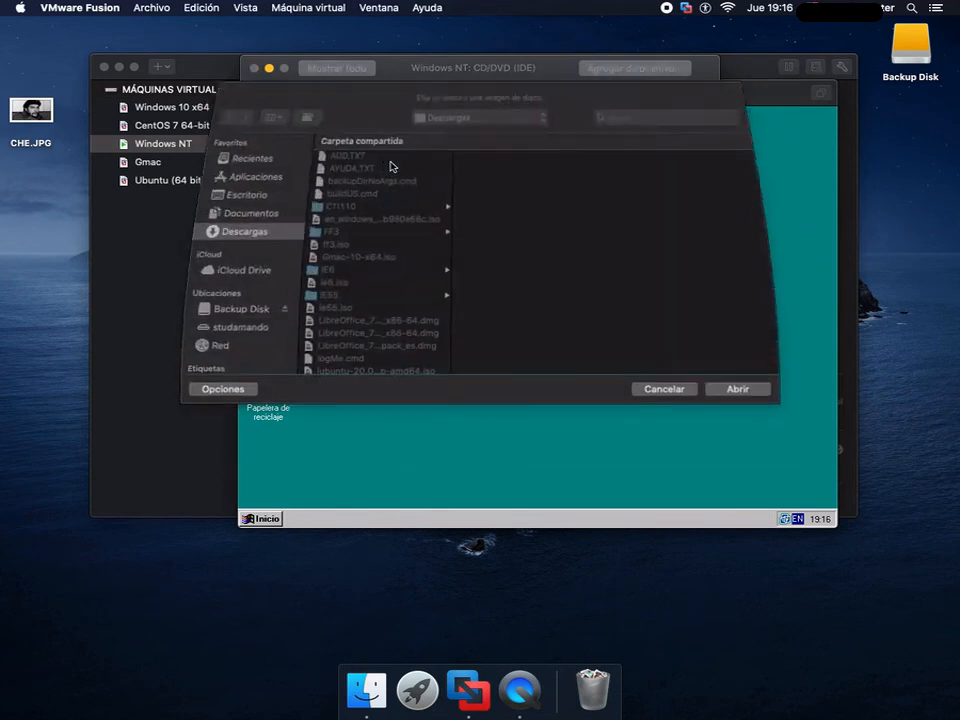
{"action": "scroll", "coordinate": [370, 326], "scroll_direction": "down", "scroll_amount": 3}
{"action": "left_click", "coordinate": [370, 325]}
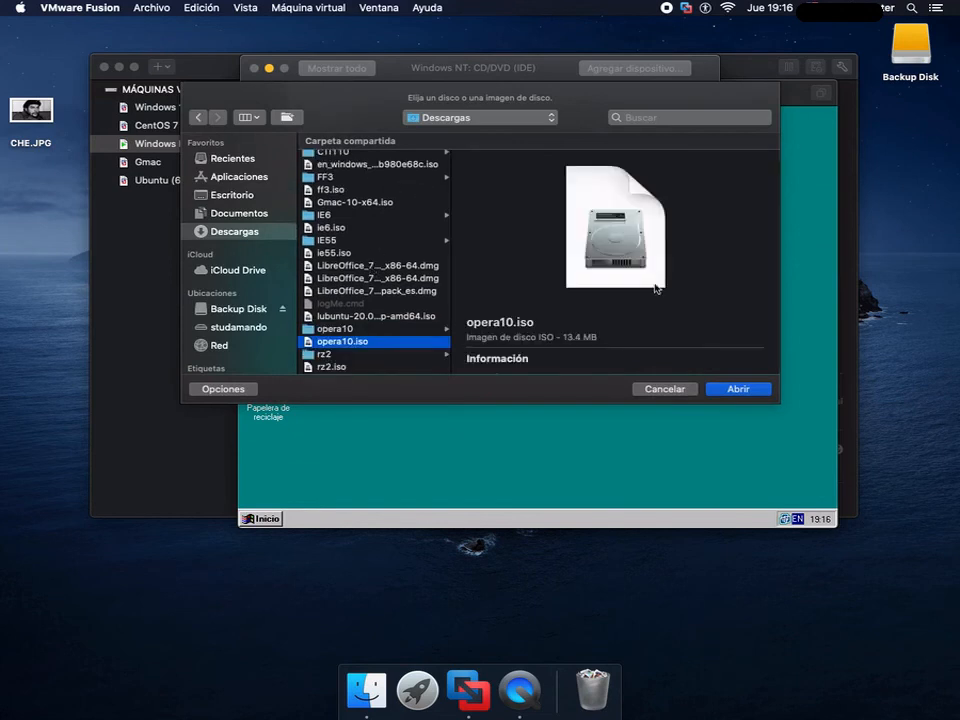
{"action": "left_click", "coordinate": [740, 389]}
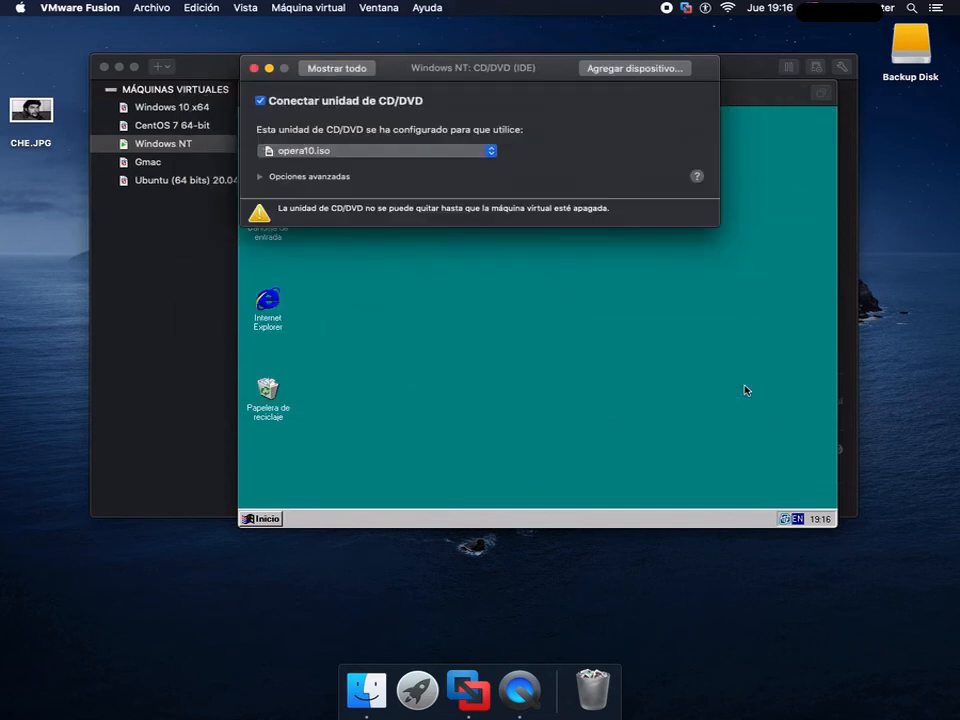
- Open the opera10 (D:) disc through Mi PC and launch the Opera_1063_classic_Setup installer
{"action": "double_click", "coordinate": [265, 123]}
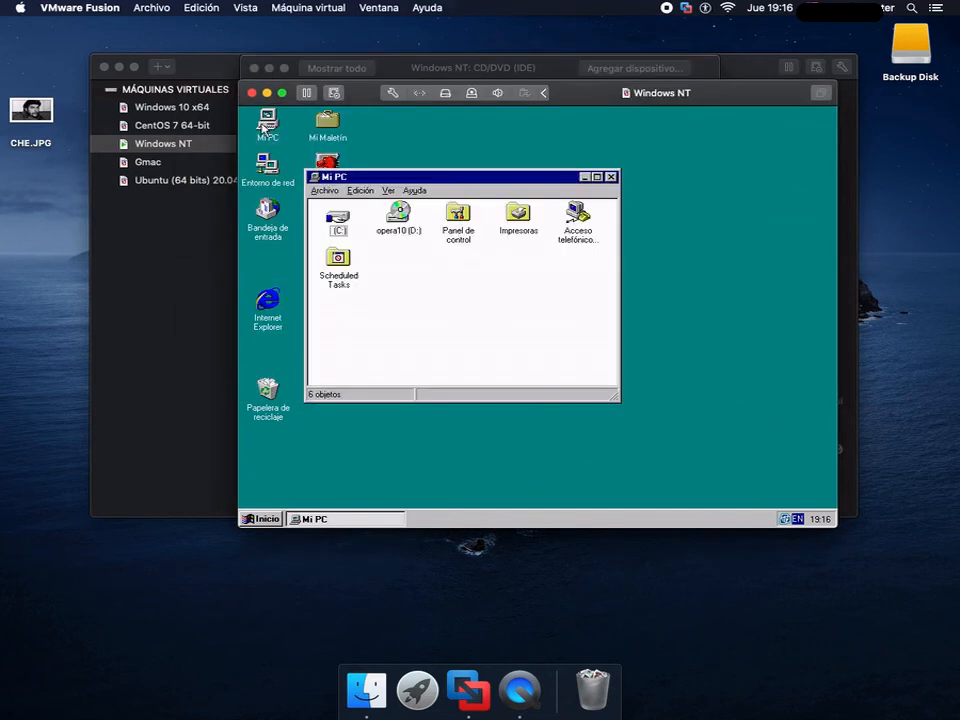
{"action": "double_click", "coordinate": [396, 220]}
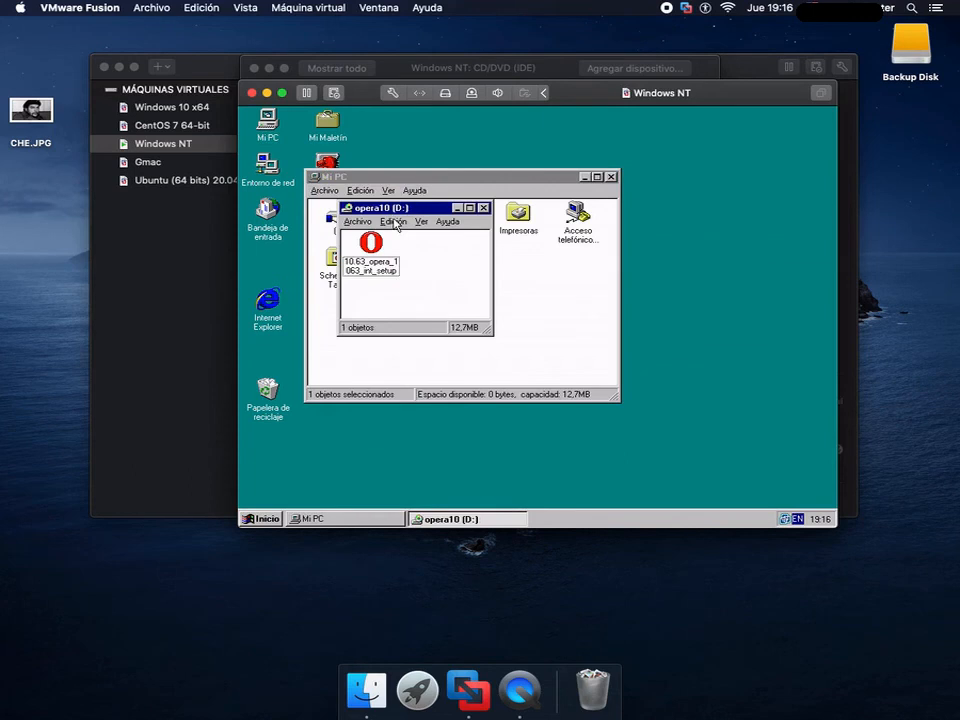
{"action": "double_click", "coordinate": [314, 178]}
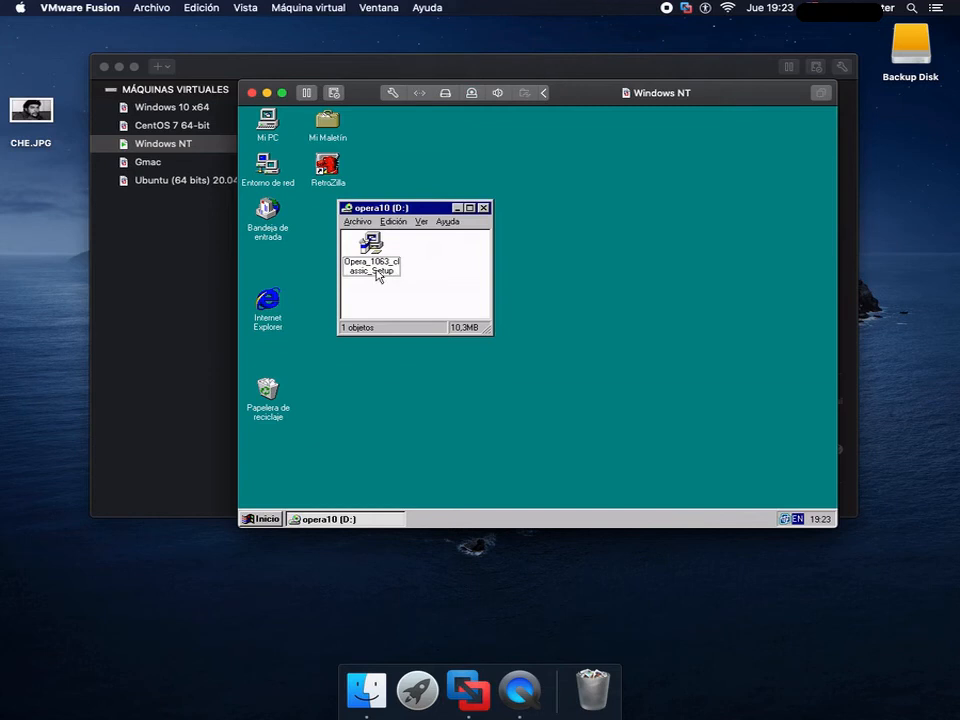
{"action": "double_click", "coordinate": [377, 250]}
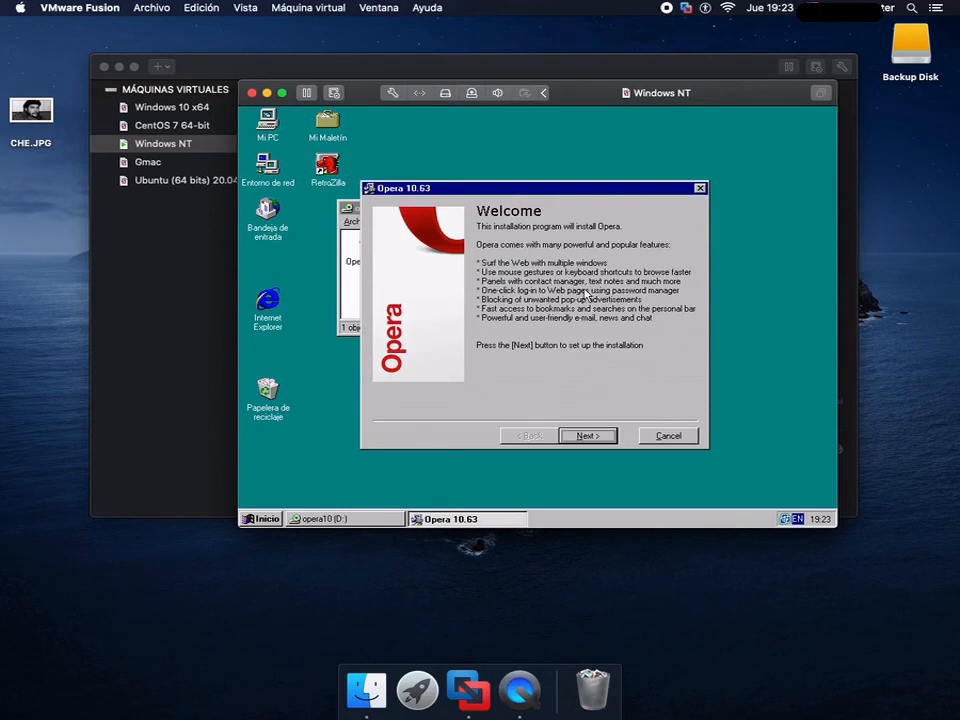
- Accept the licence and install Opera 10.63 in C:\Archivos de programa\Opera with Start menu and desktop icons, without a shared profile or Quick Launch icon
{"action": "left_click", "coordinate": [590, 437]}
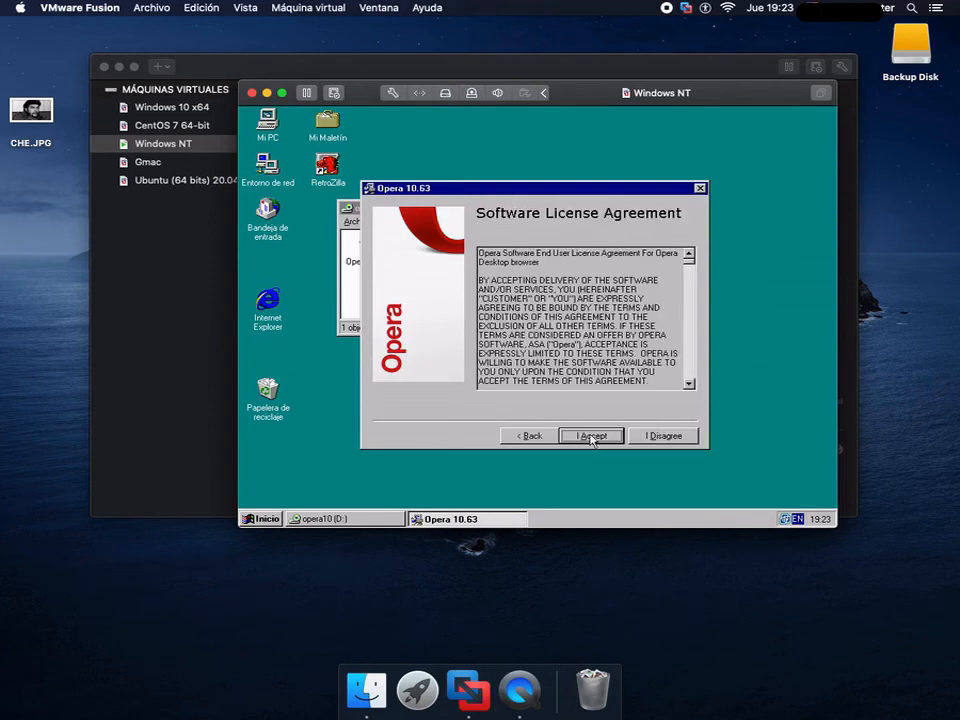
{"action": "left_click", "coordinate": [591, 436]}
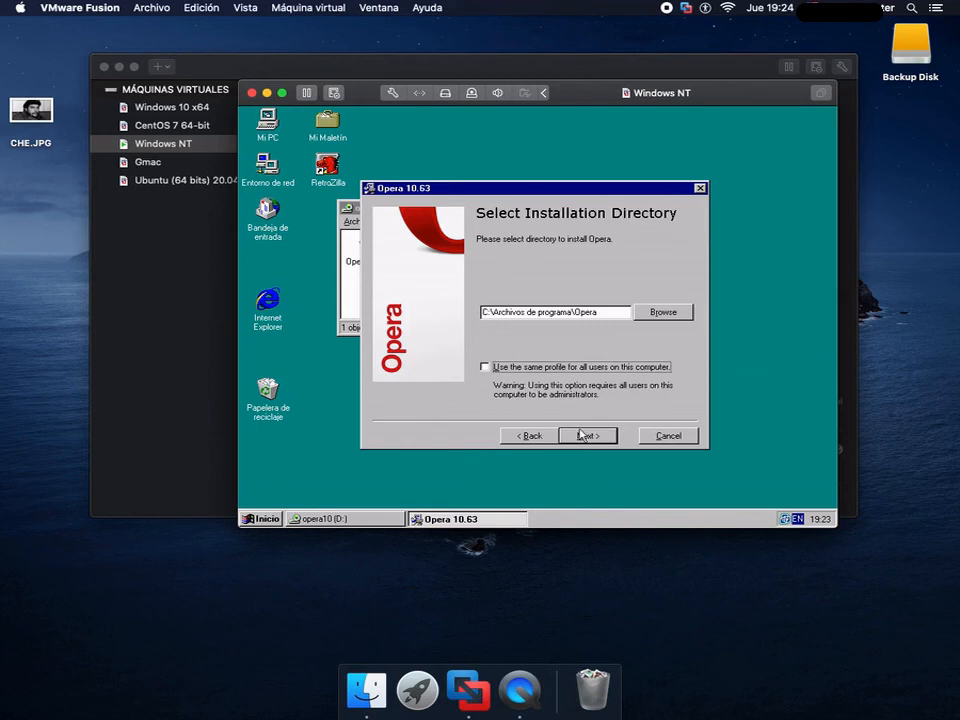
{"action": "left_click", "coordinate": [583, 435]}
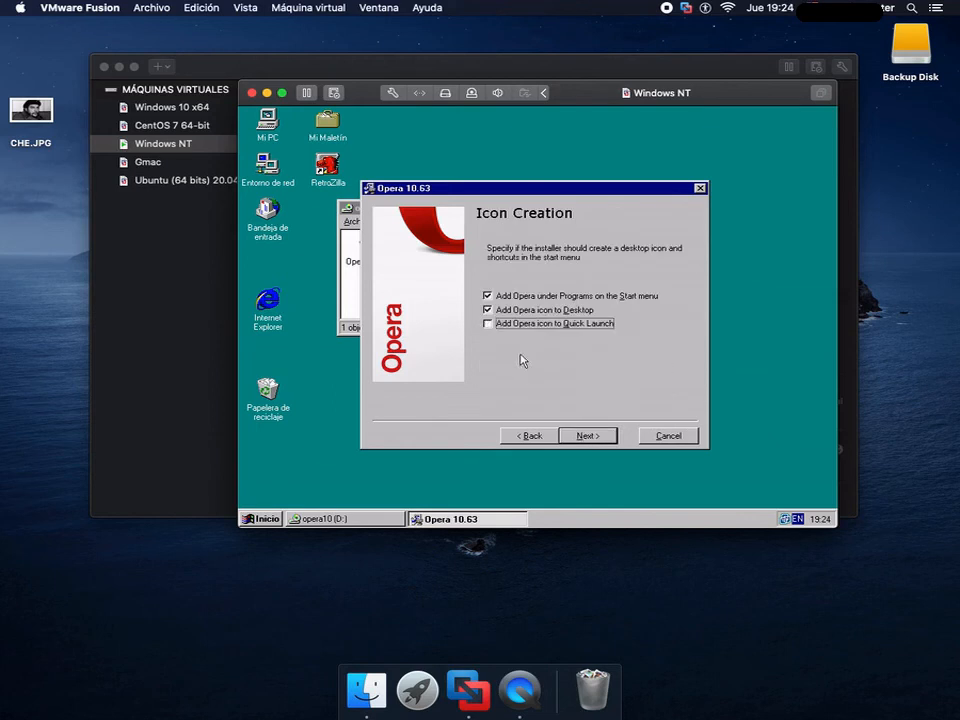
{"action": "left_click", "coordinate": [581, 436]}
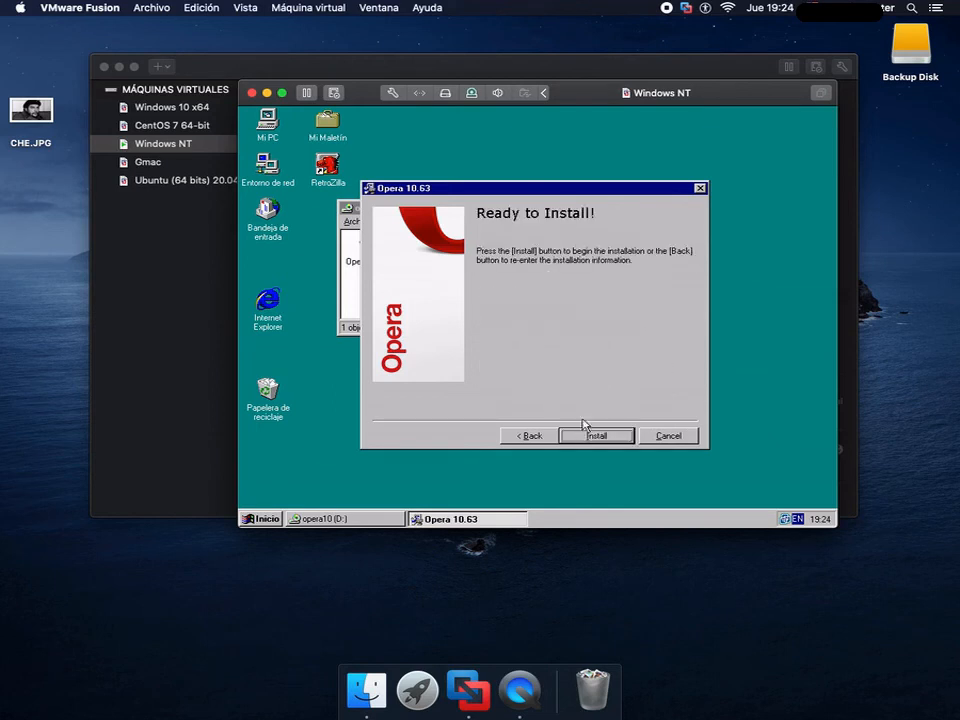
{"action": "left_click", "coordinate": [594, 439]}
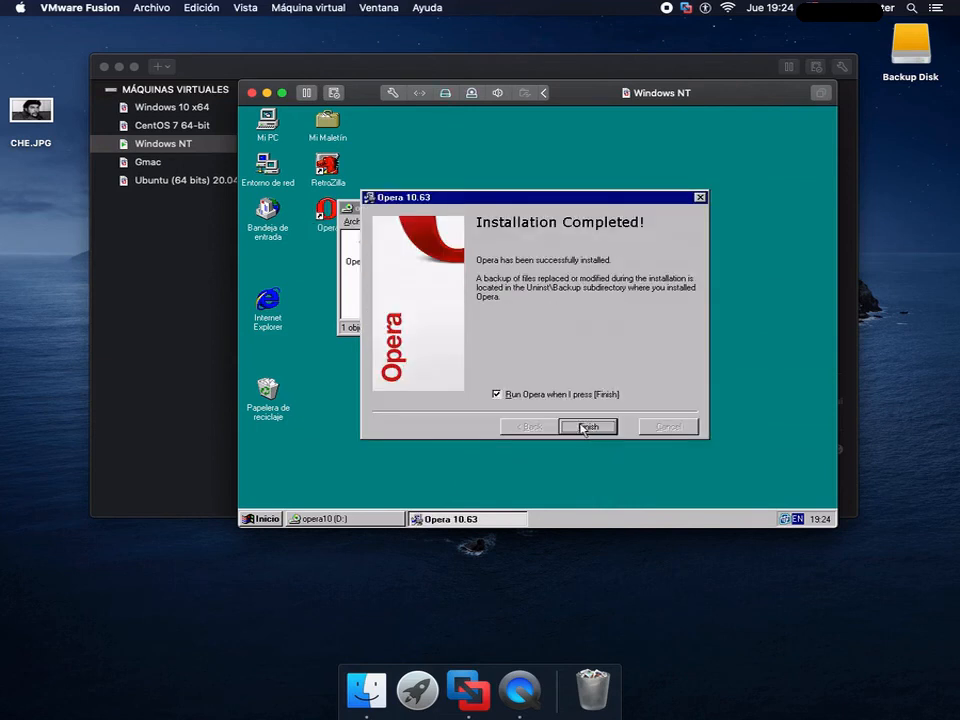
- Finish the setup with Opera set to run, and dismiss the Msimg32.dll warning so it is not shown again
{"action": "left_click", "coordinate": [586, 427]}
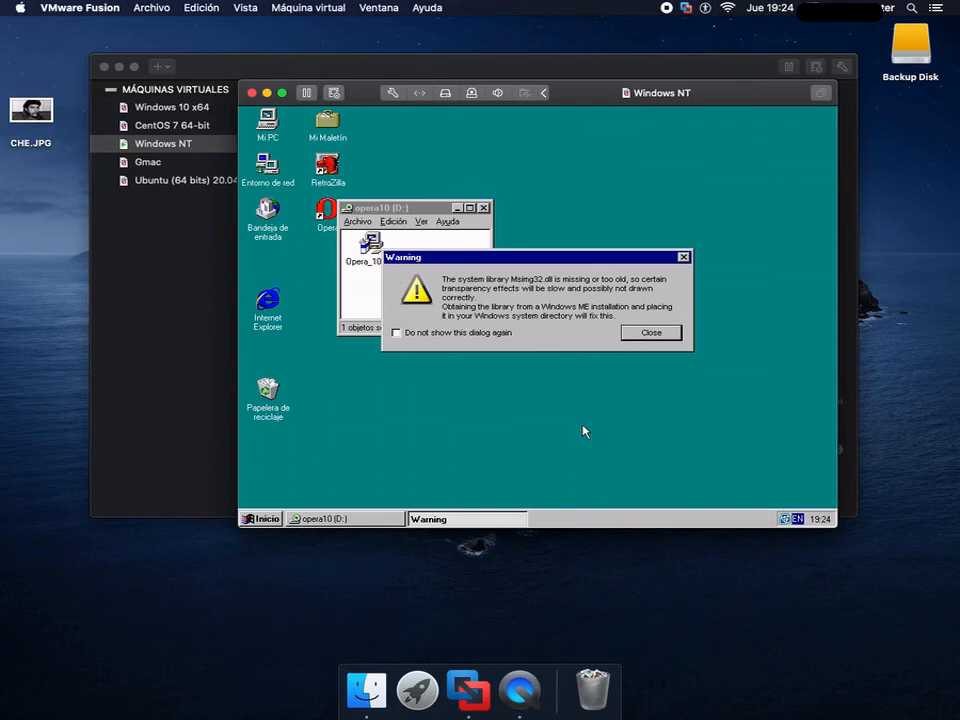
{"action": "left_click", "coordinate": [396, 332]}
{"action": "left_click", "coordinate": [650, 332]}
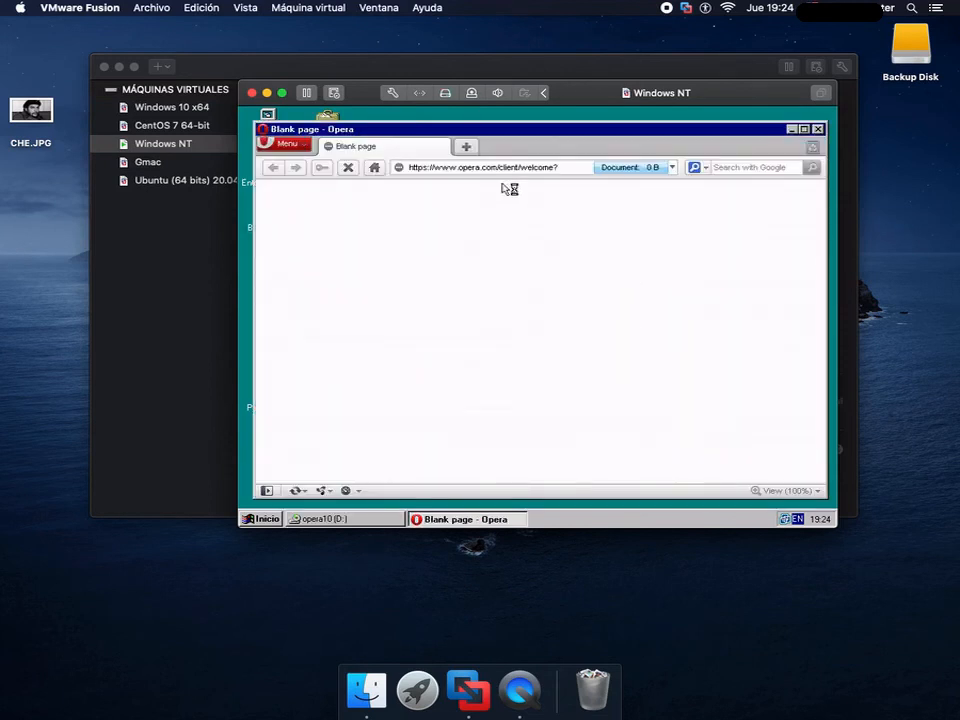
- Set Opera's security protocols to TLS 1, TLS 1.1 and TLS 1.2 with SSL 3 disabled, and save the preferences
{"action": "left_click", "coordinate": [290, 145]}
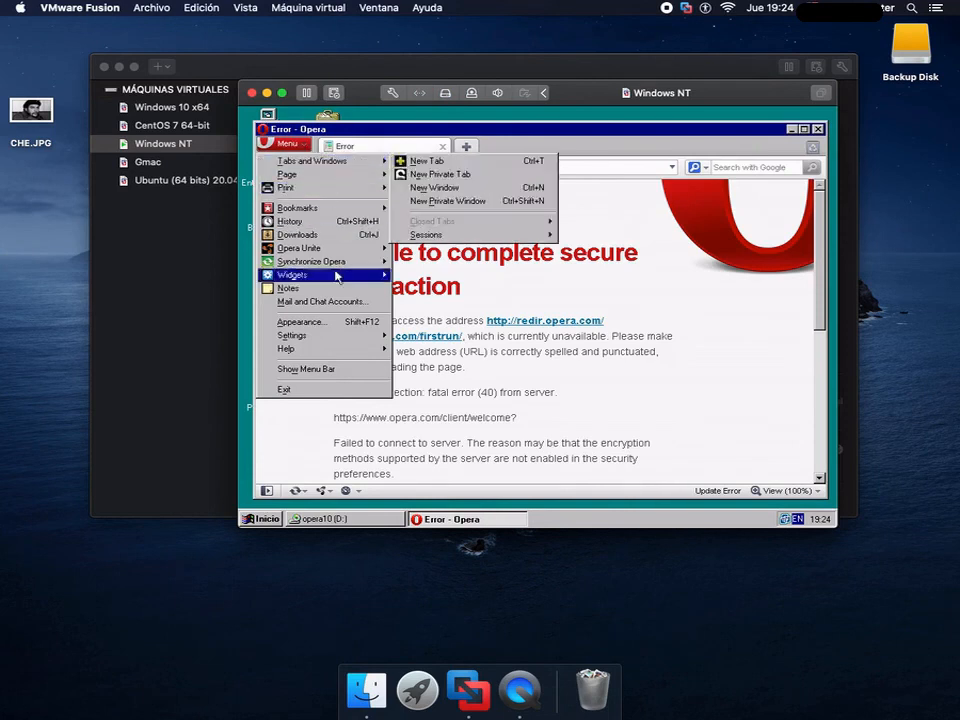
{"action": "mouse_move", "coordinate": [332, 344]}
{"action": "left_click", "coordinate": [463, 340]}
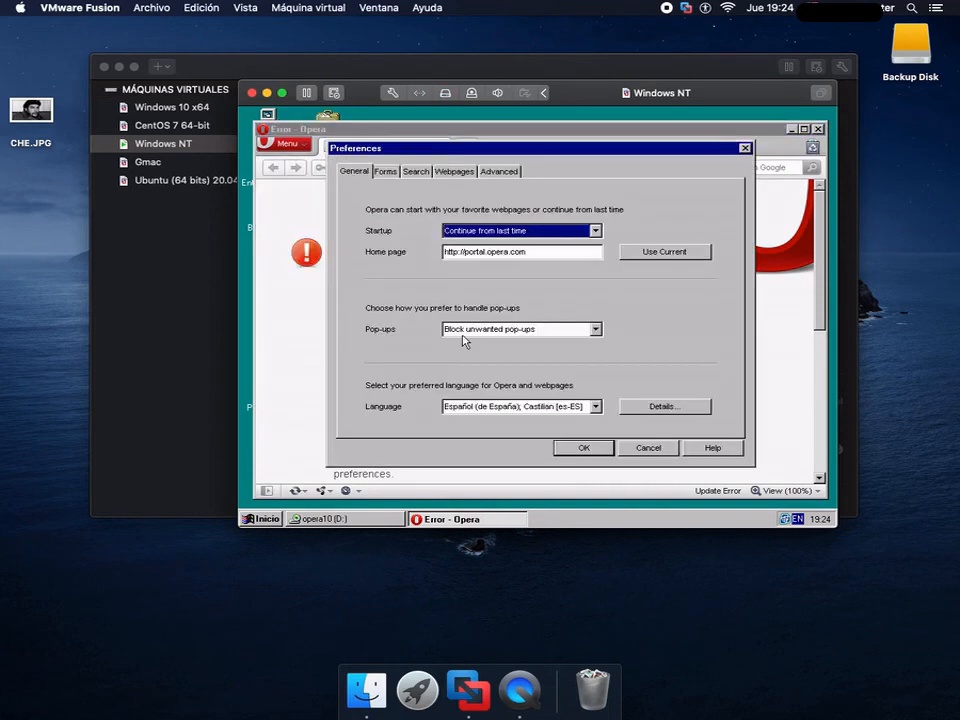
{"action": "left_click", "coordinate": [499, 171]}
{"action": "left_click", "coordinate": [510, 349]}
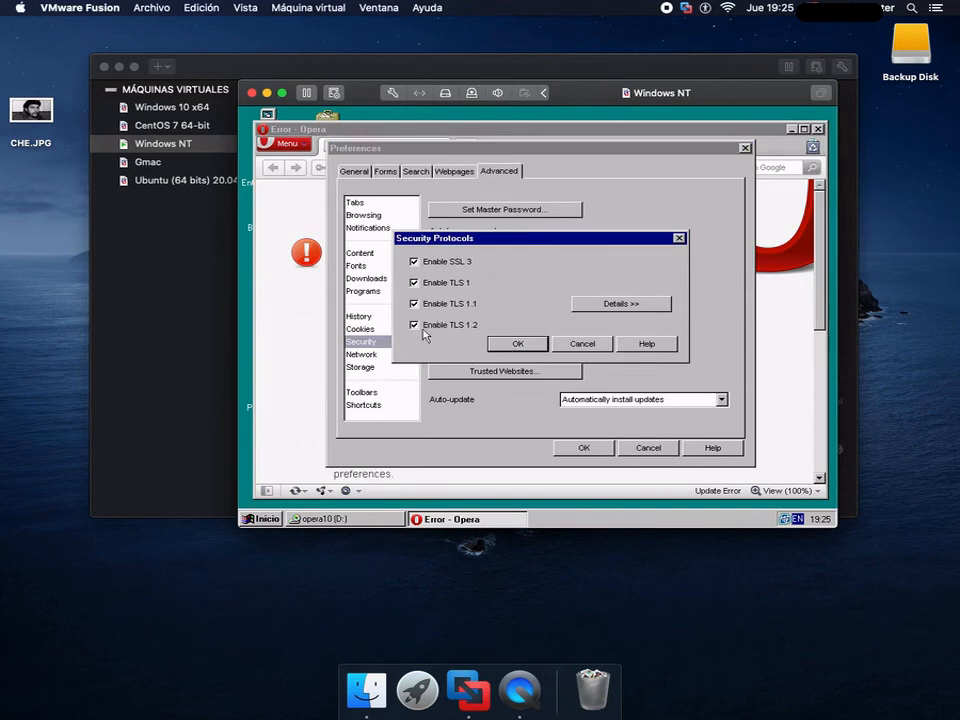
{"action": "left_click", "coordinate": [414, 262]}
{"action": "left_click", "coordinate": [512, 343]}
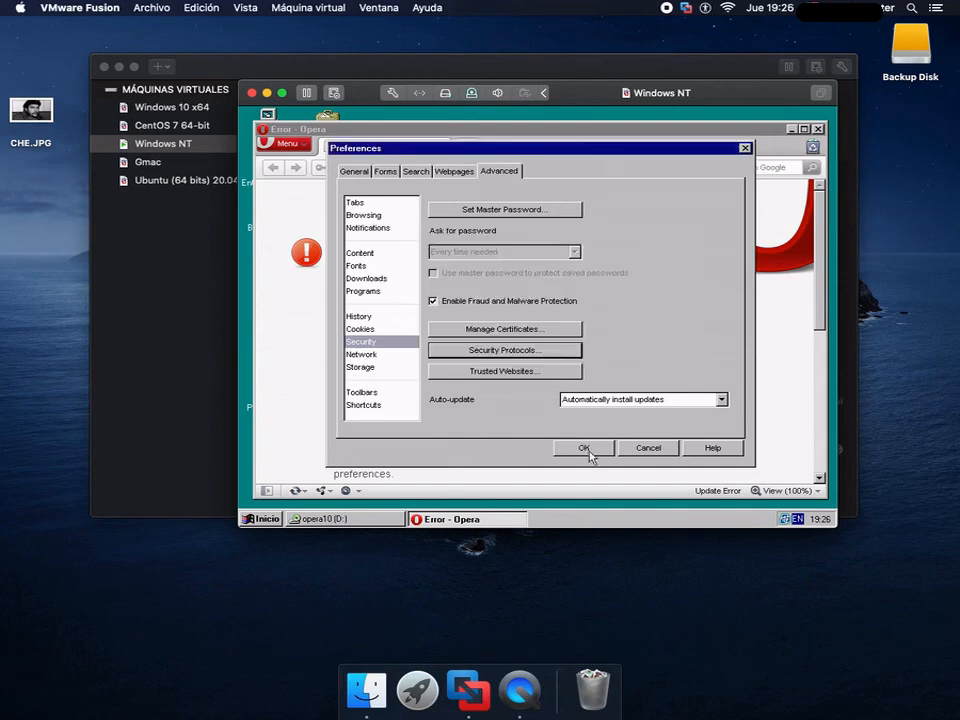
{"action": "left_click", "coordinate": [584, 448]}
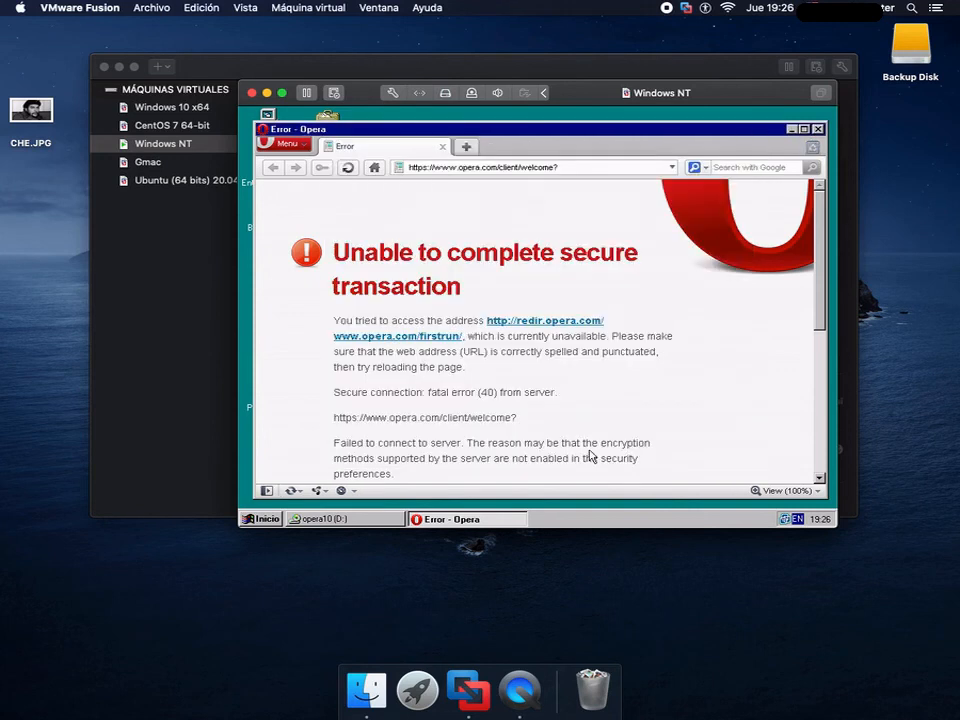
- Try to open stackoverflow.com and github.com in Opera
{"action": "left_click", "coordinate": [570, 167]}
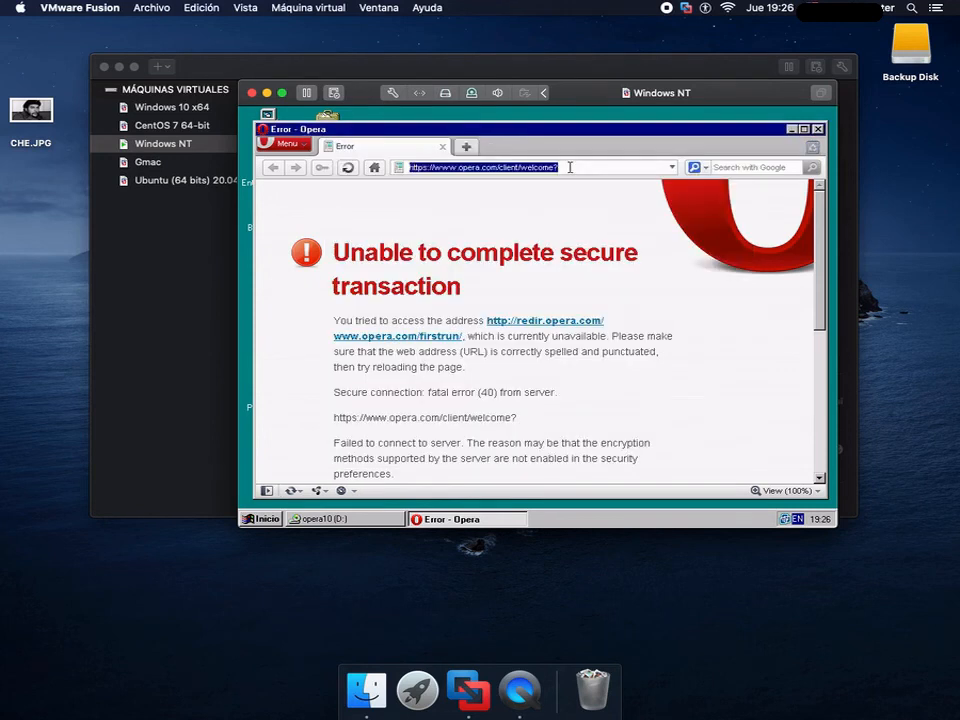
{"action": "type", "text": "stackoverflow.com/"}
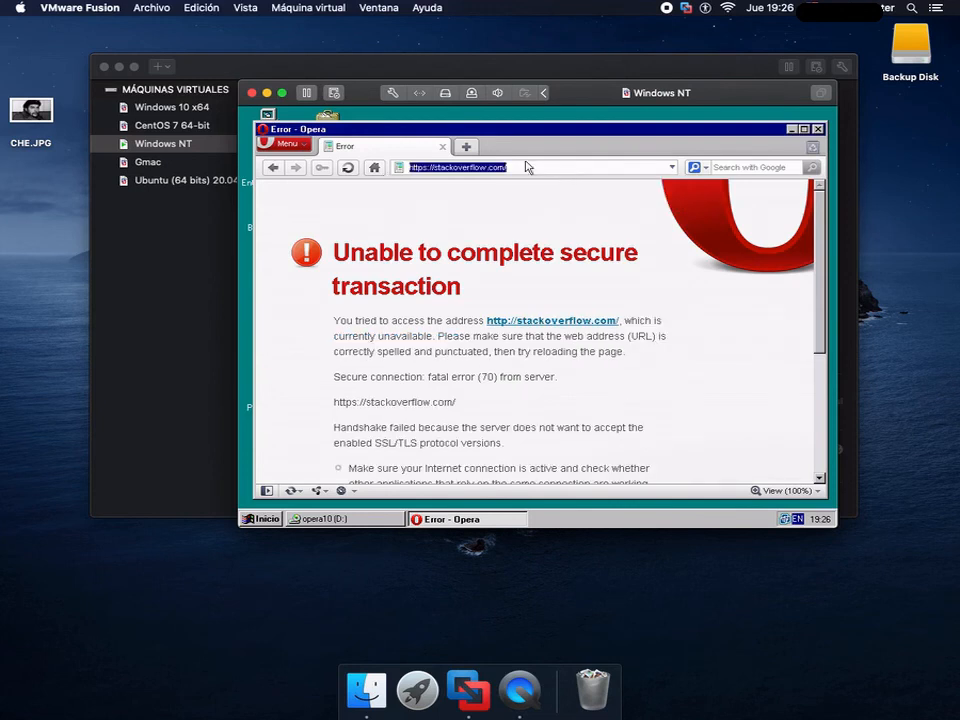
{"action": "type", "text": "github.com"}
{"action": "key", "text": "Return"}
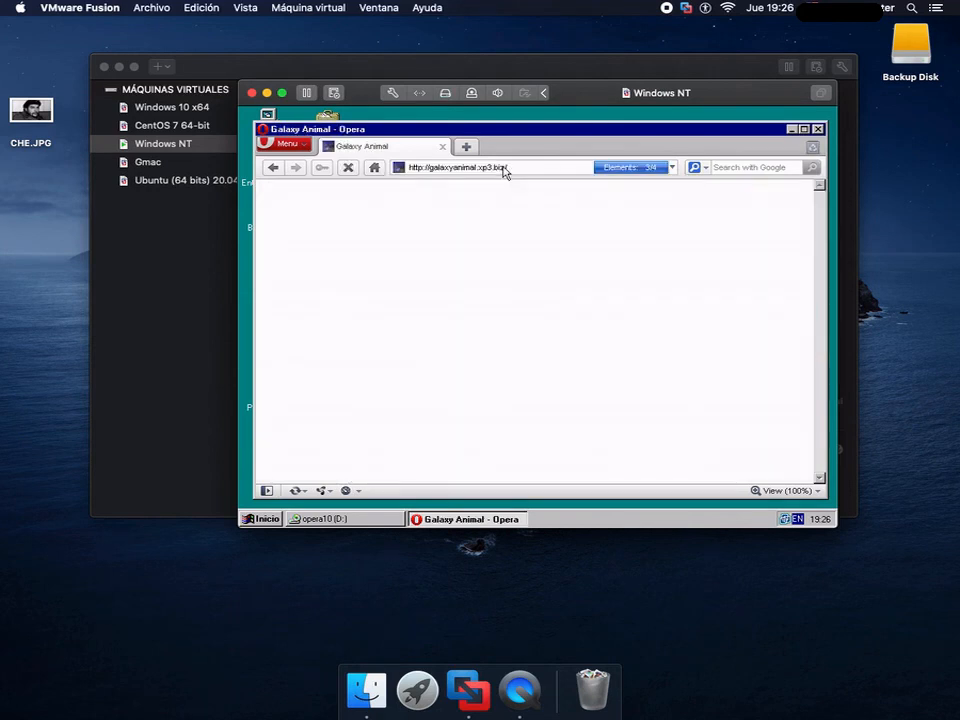
- Test browsing in Opera with the Galaxy Animal website's navigation list, its YouTube channel link and duckduckgo.com
{"action": "left_click", "coordinate": [275, 207]}
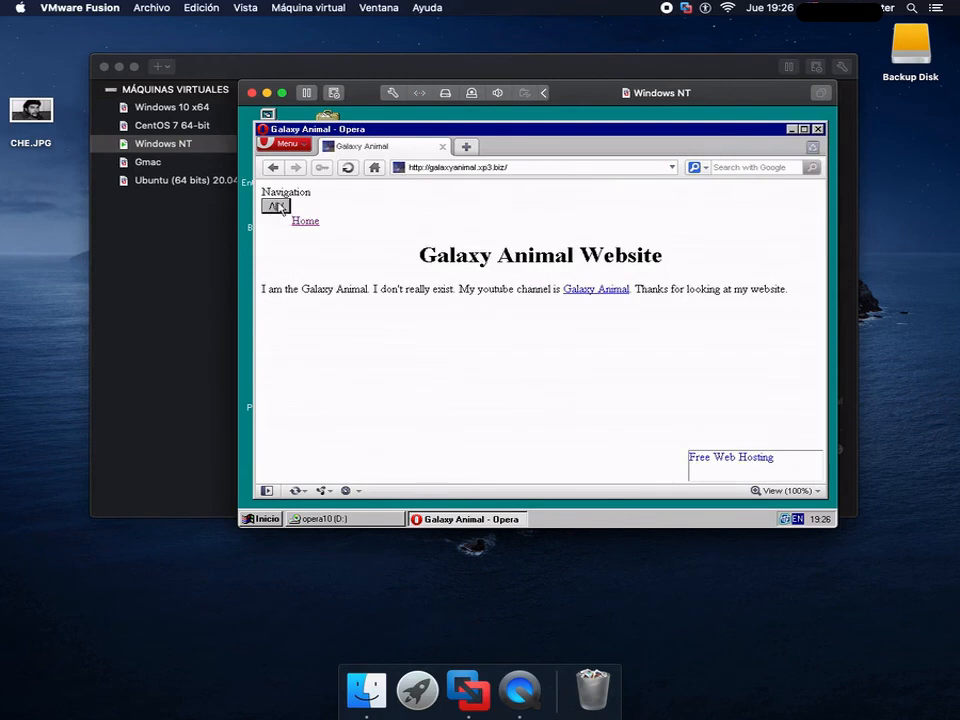
{"action": "left_click", "coordinate": [275, 207]}
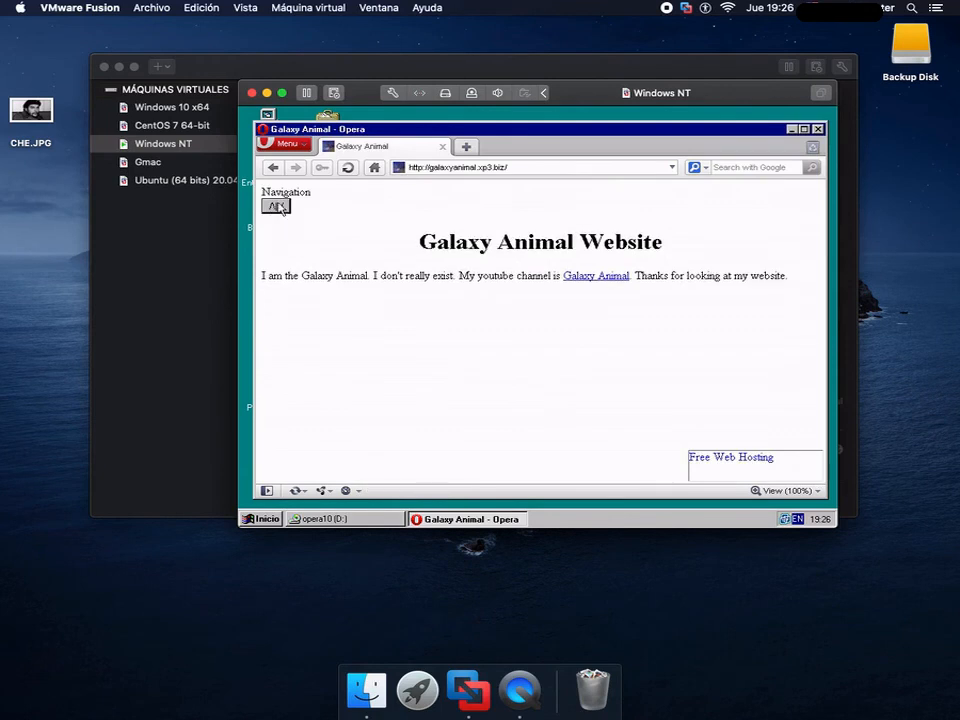
{"action": "left_click", "coordinate": [588, 277]}
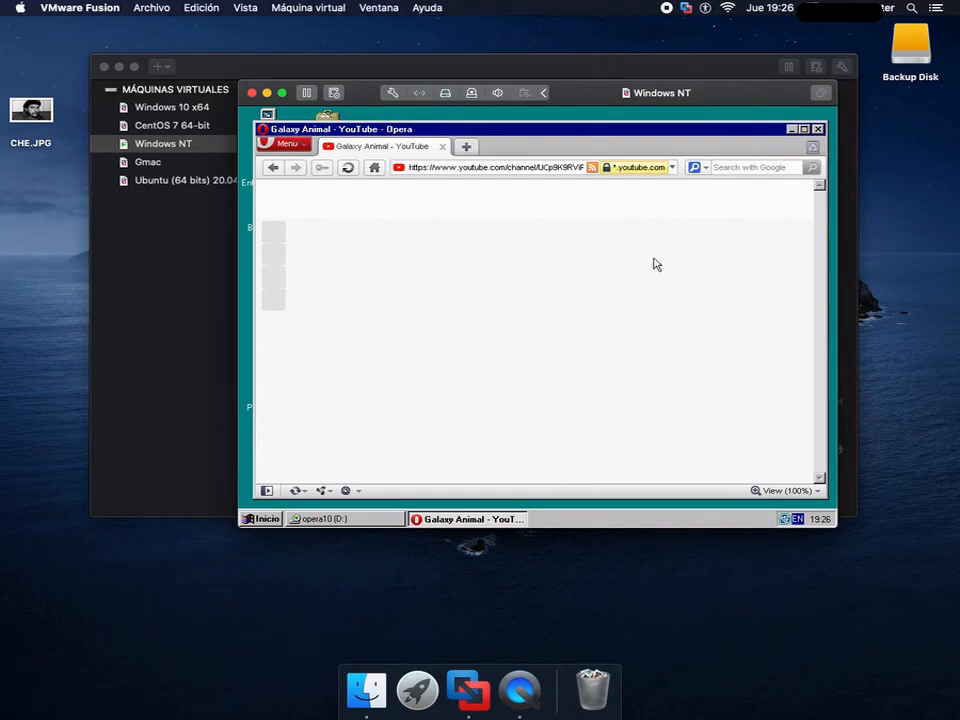
{"action": "left_click", "coordinate": [466, 168]}
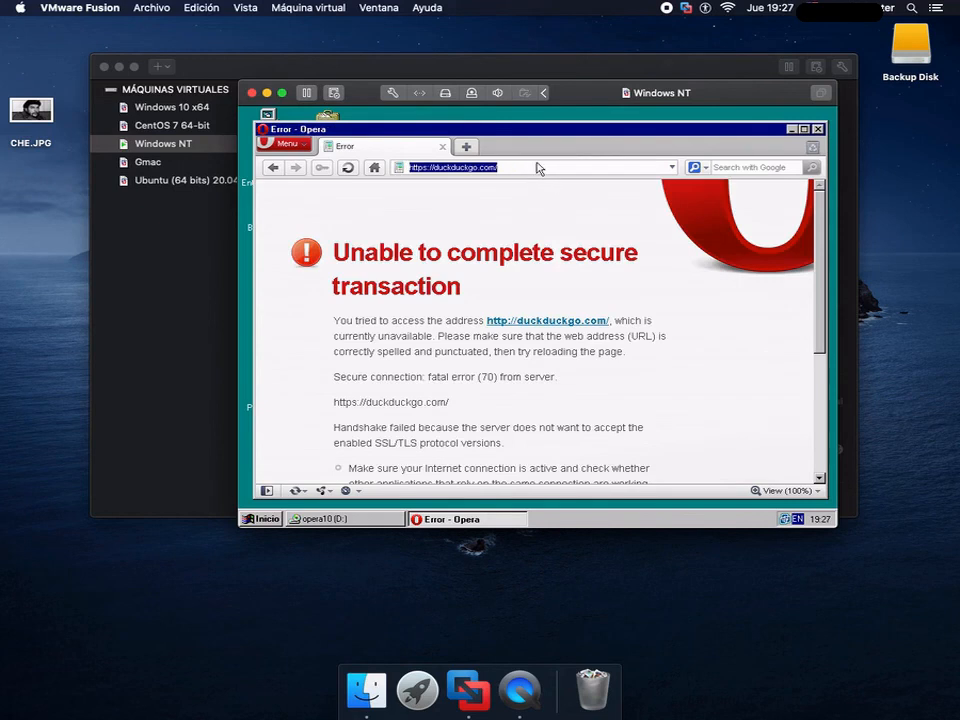
{"action": "left_click", "coordinate": [537, 168]}
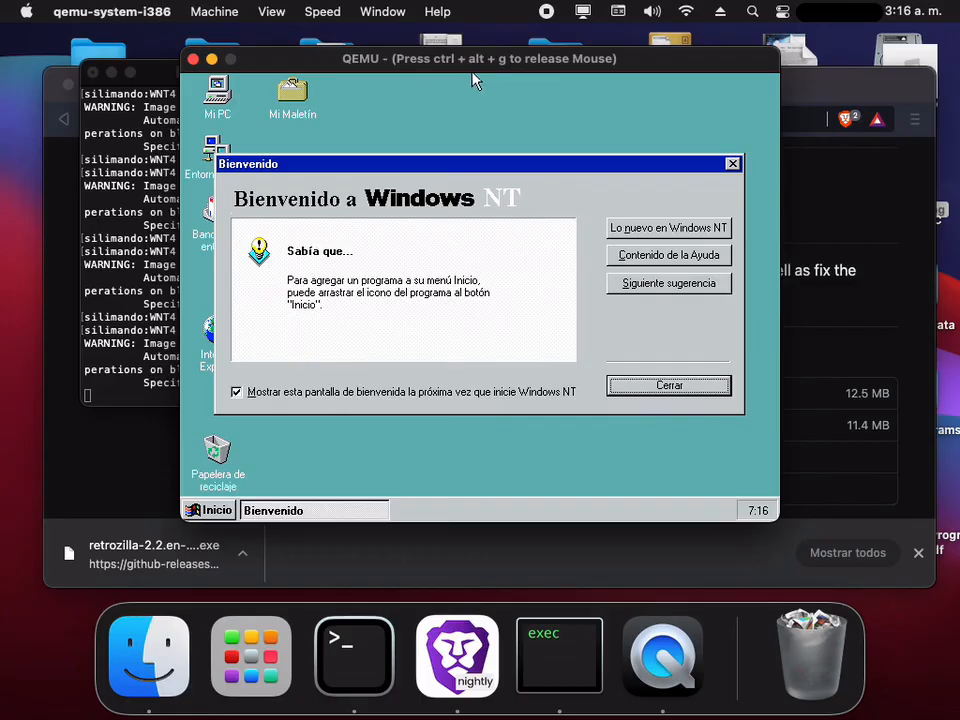
- Close the Windows NT welcome dialog and launch the RetroZilla 2.2 installer from the C: drive
{"action": "left_click", "coordinate": [647, 388]}
{"action": "double_click", "coordinate": [218, 93]}
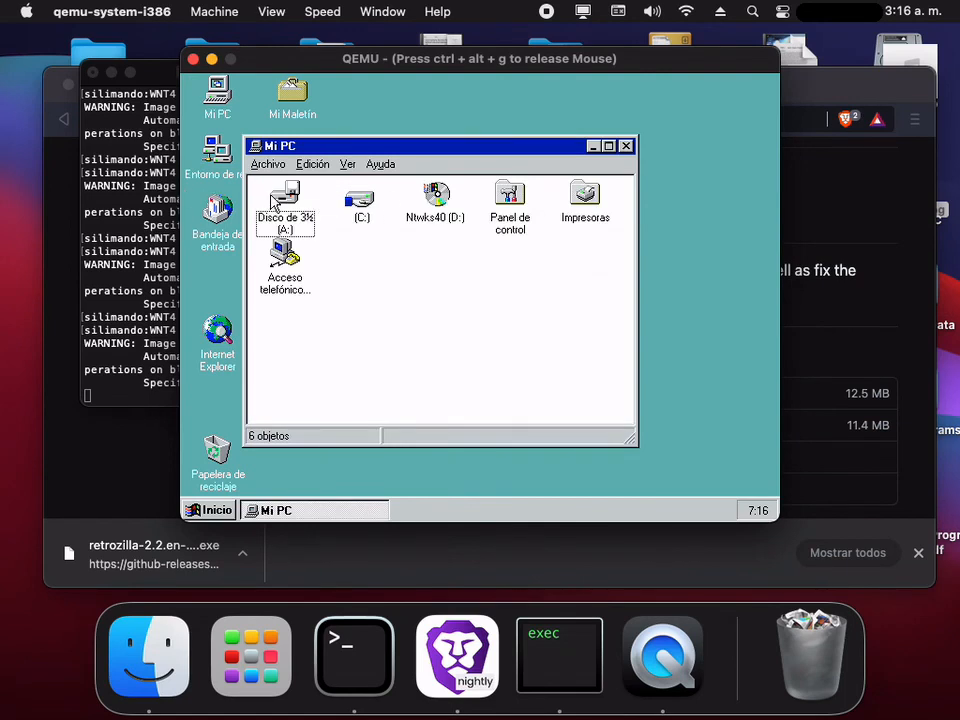
{"action": "left_click", "coordinate": [363, 207]}
{"action": "double_click", "coordinate": [361, 205]}
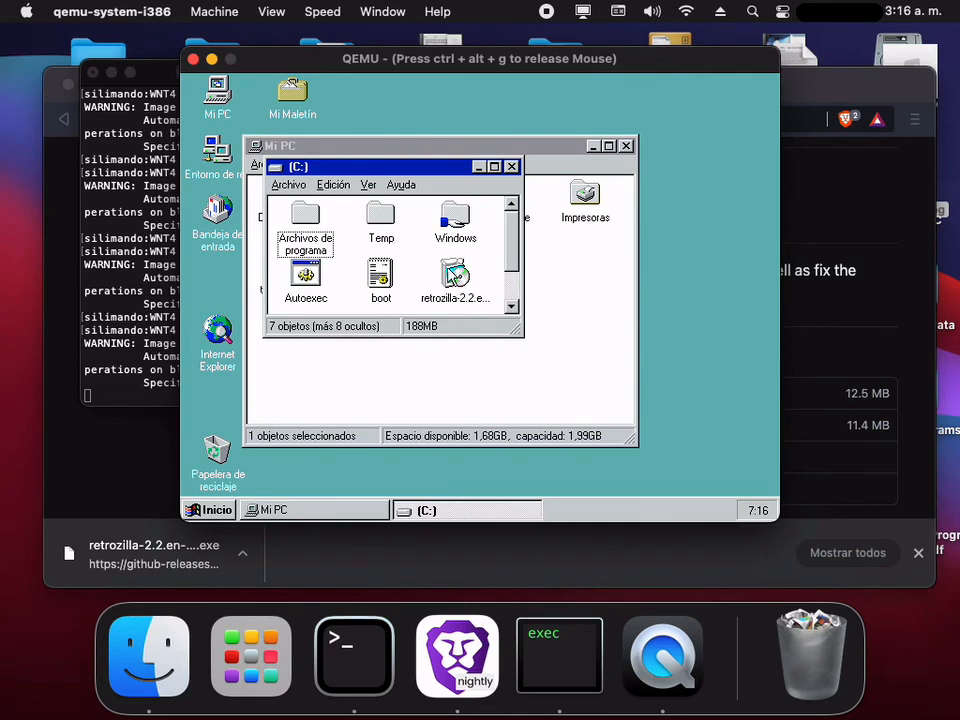
{"action": "double_click", "coordinate": [455, 275]}
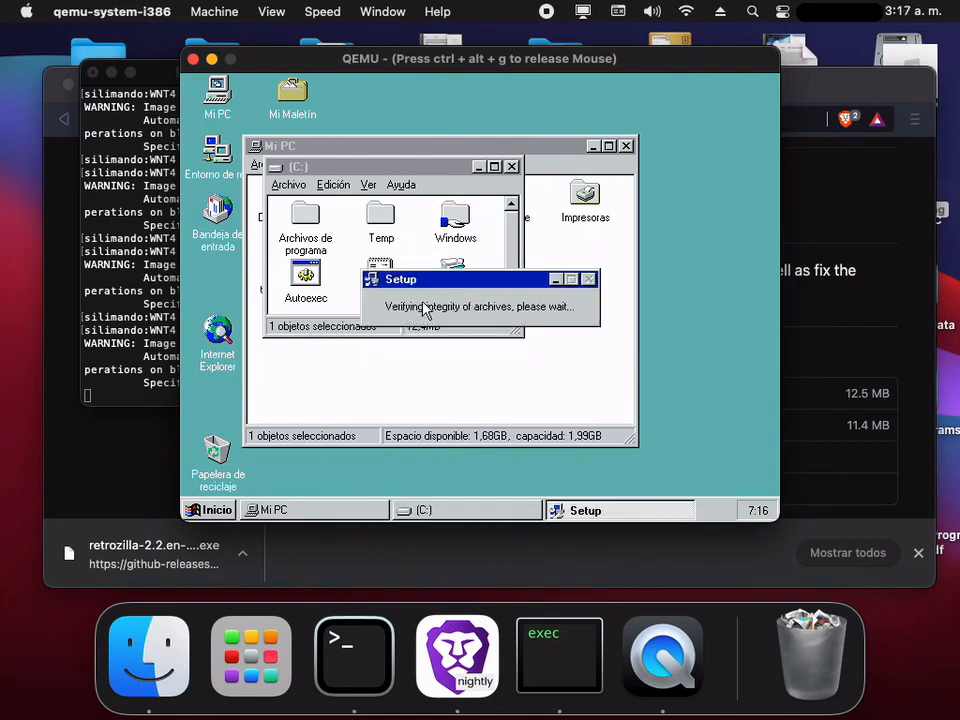
- Install RetroZilla with all additional components and Quick Launch left off, and make it the default browser
{"action": "left_click", "coordinate": [558, 448]}
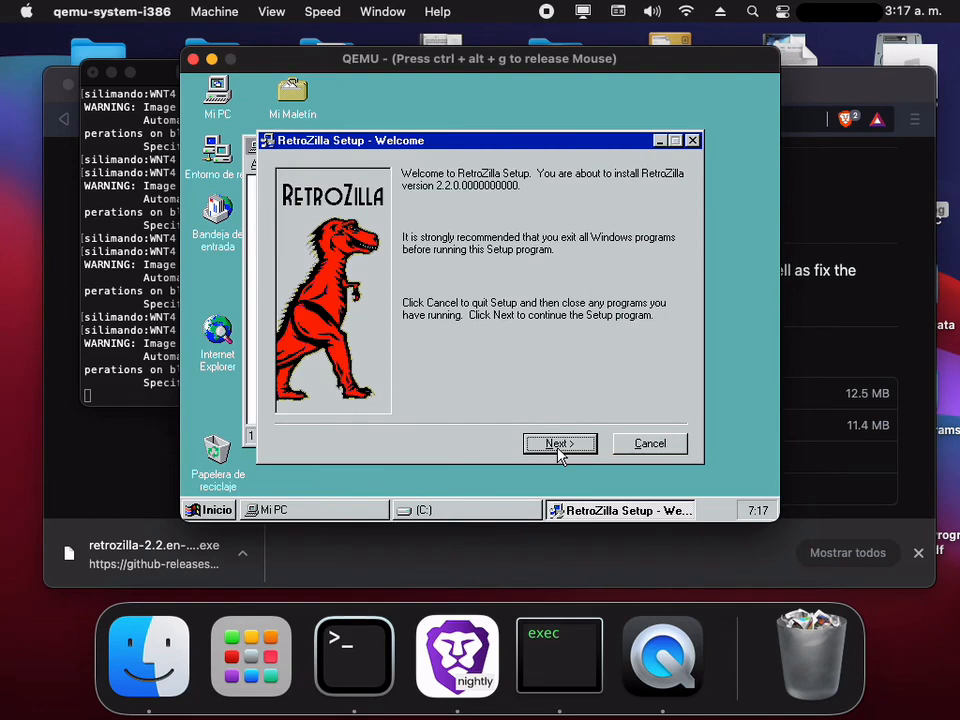
{"action": "left_click", "coordinate": [565, 448]}
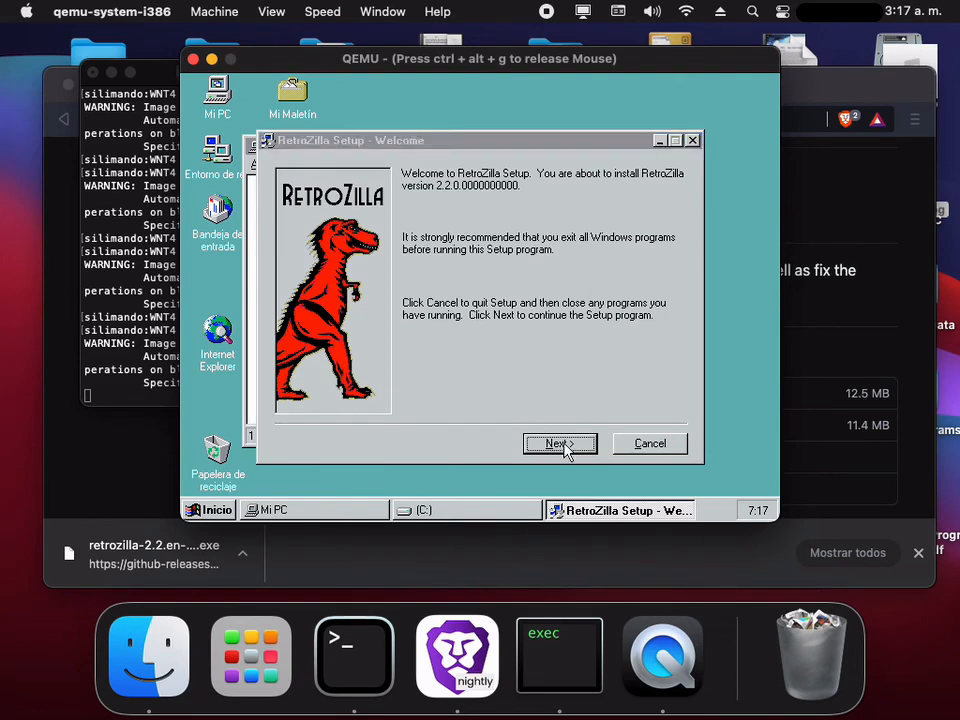
{"action": "left_click", "coordinate": [561, 444]}
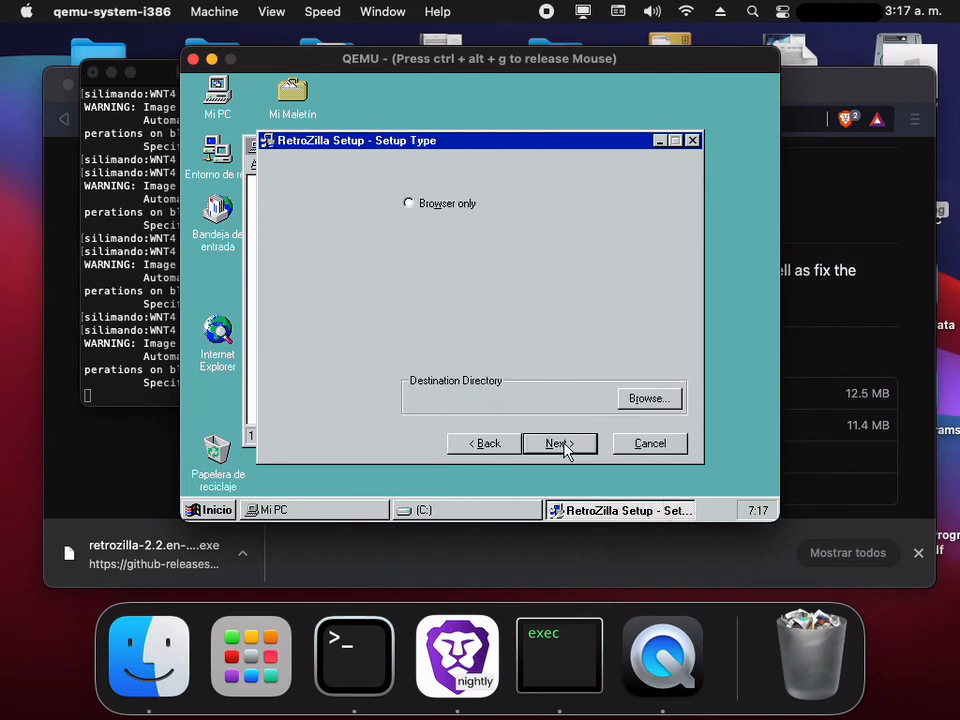
{"action": "left_click", "coordinate": [434, 290]}
{"action": "left_click", "coordinate": [585, 445]}
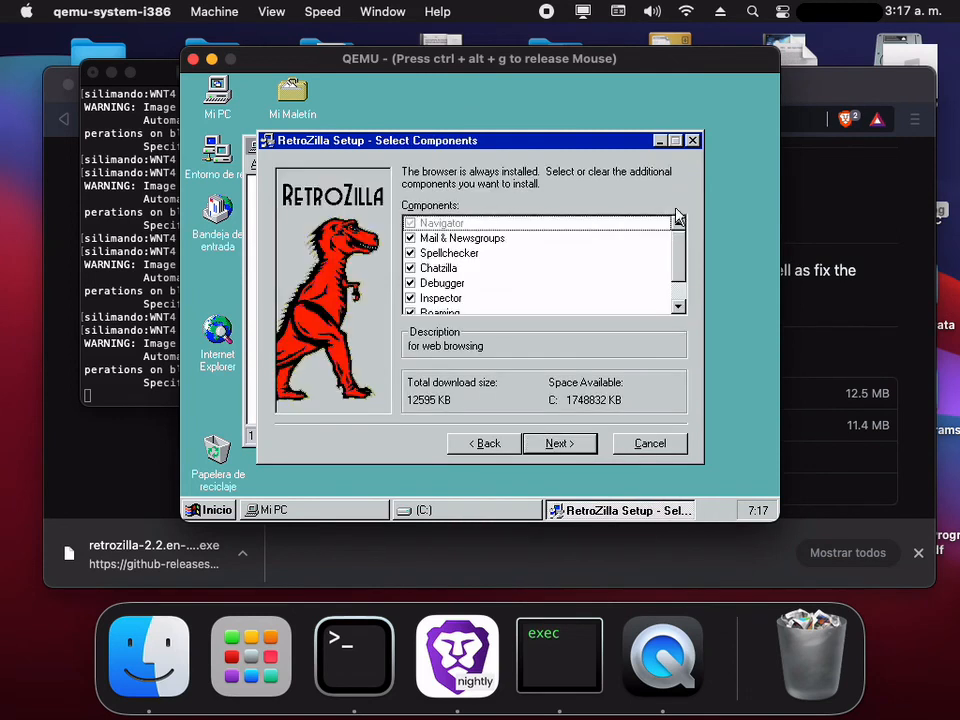
{"action": "left_click", "coordinate": [560, 444]}
{"action": "left_click", "coordinate": [560, 444]}
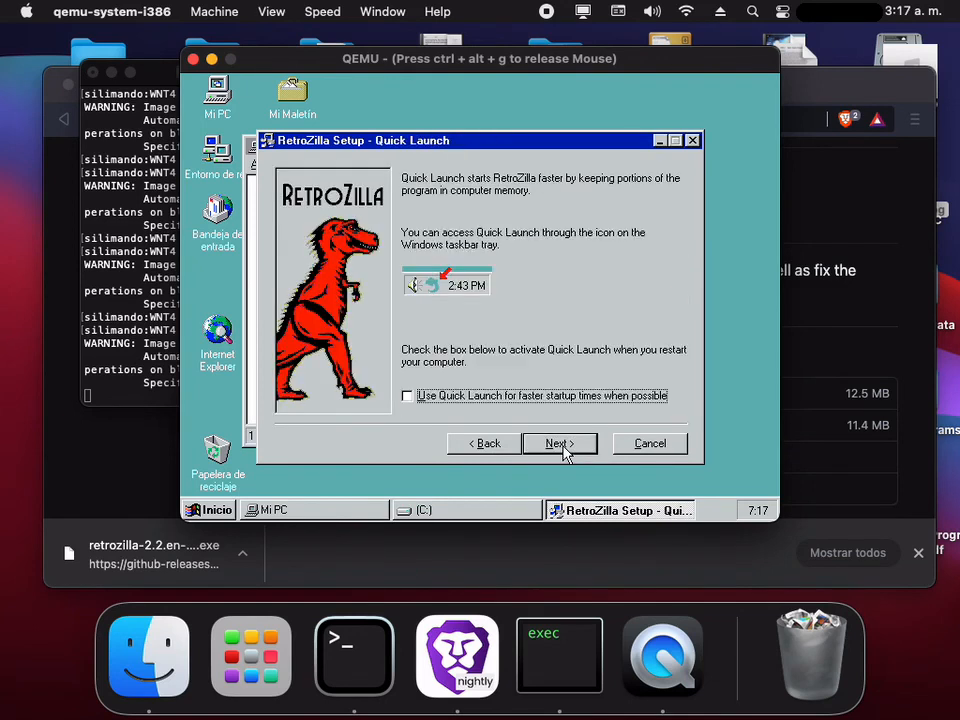
{"action": "left_click", "coordinate": [564, 452]}
{"action": "left_click", "coordinate": [589, 452]}
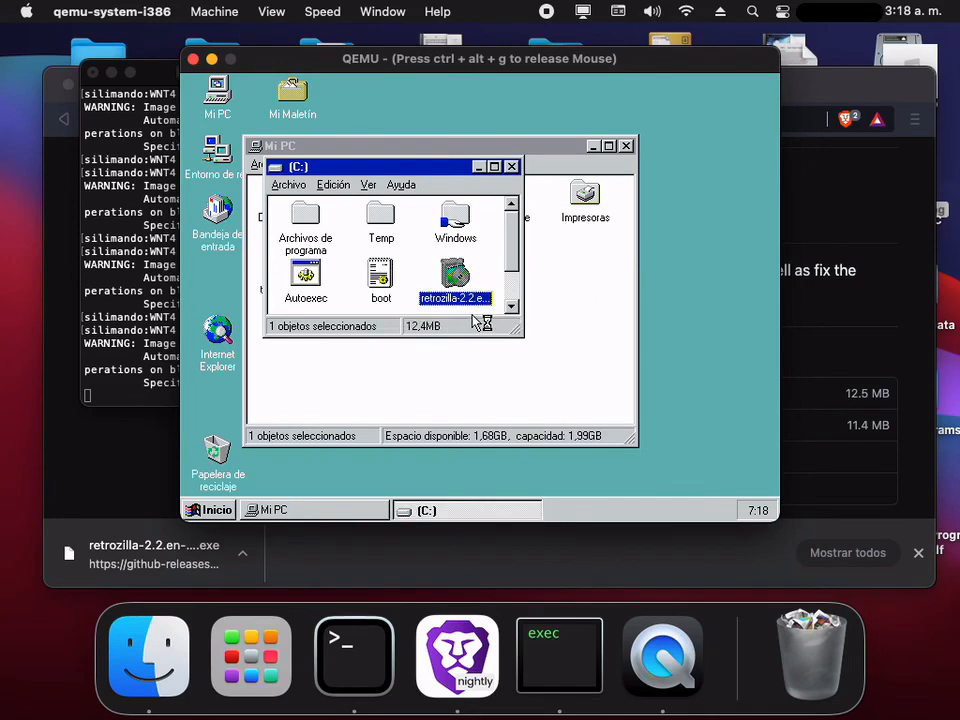
{"action": "left_click", "coordinate": [479, 167]}
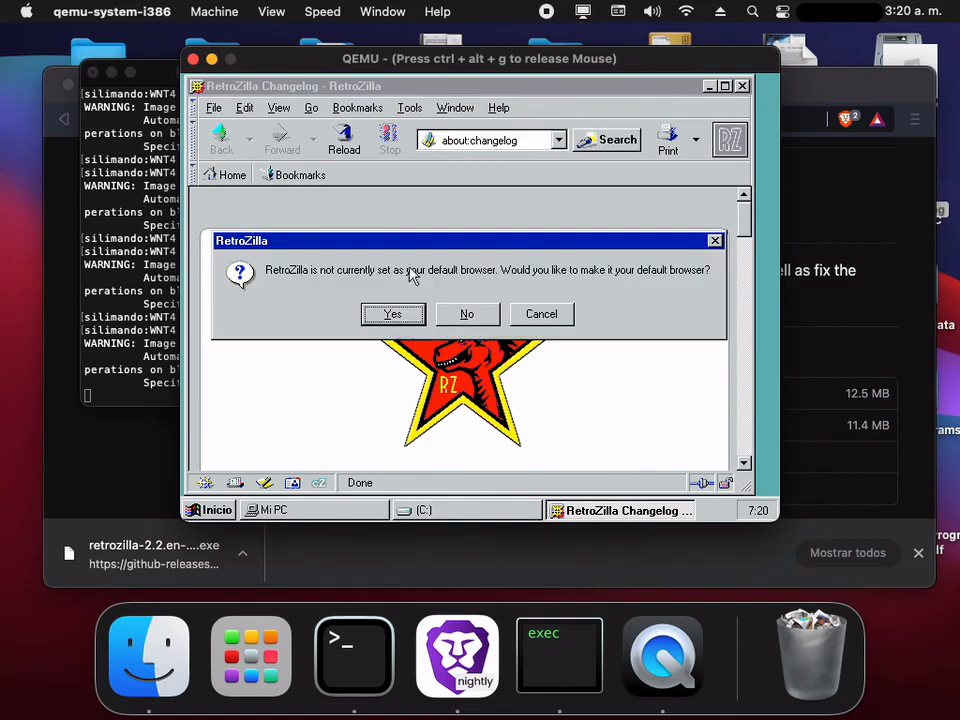
{"action": "left_click", "coordinate": [401, 325]}
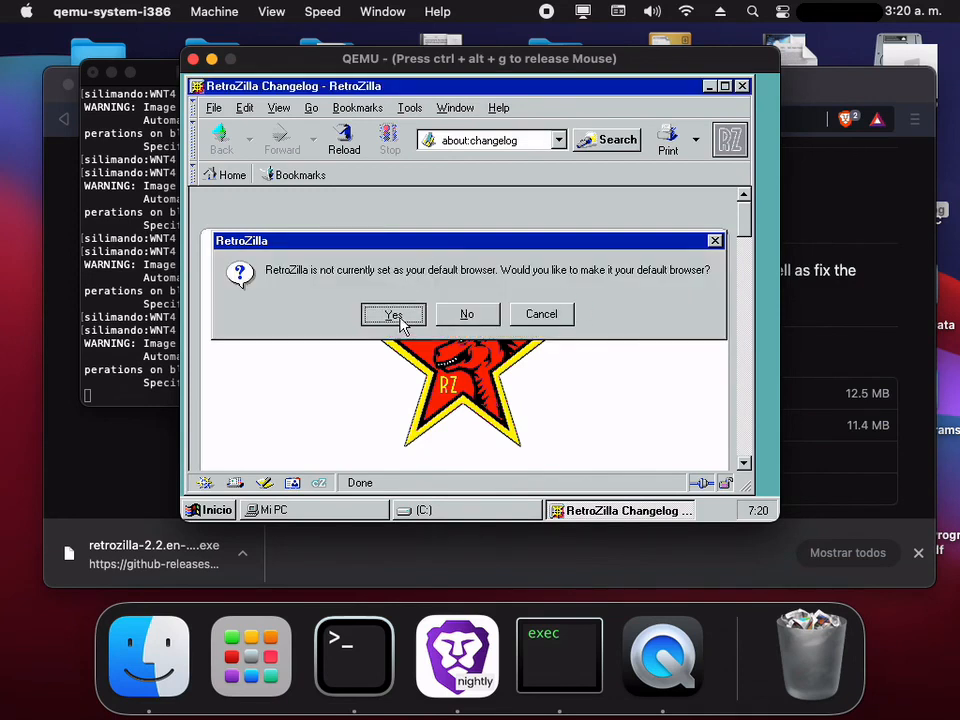
- Examine the version and copyright years on the About RetroZilla page, and close its window
{"action": "left_click", "coordinate": [498, 108]}
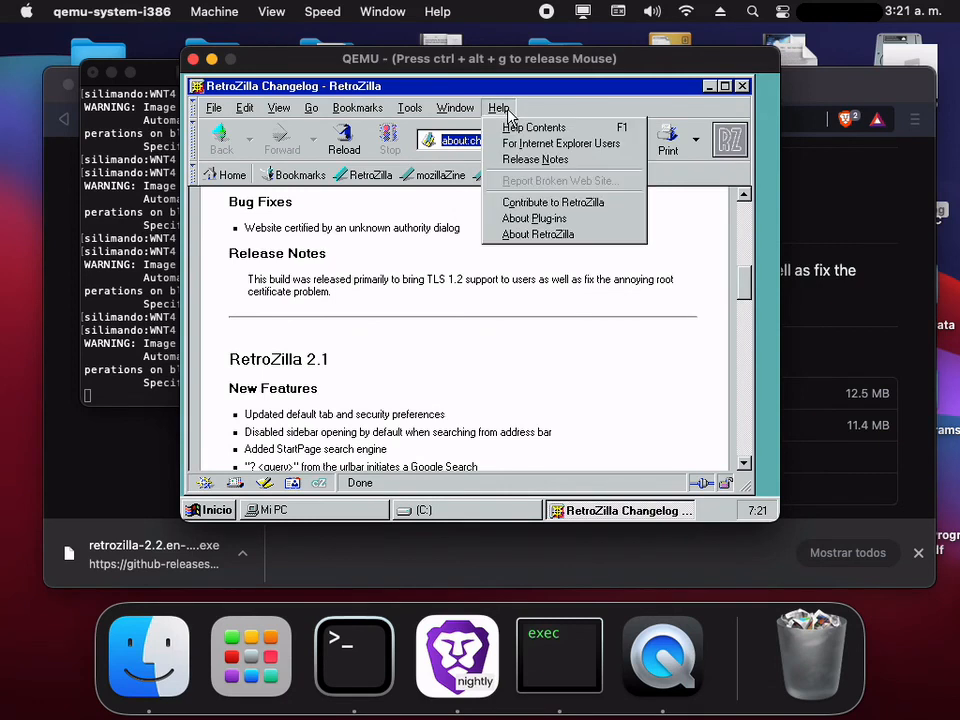
{"action": "left_click", "coordinate": [543, 238]}
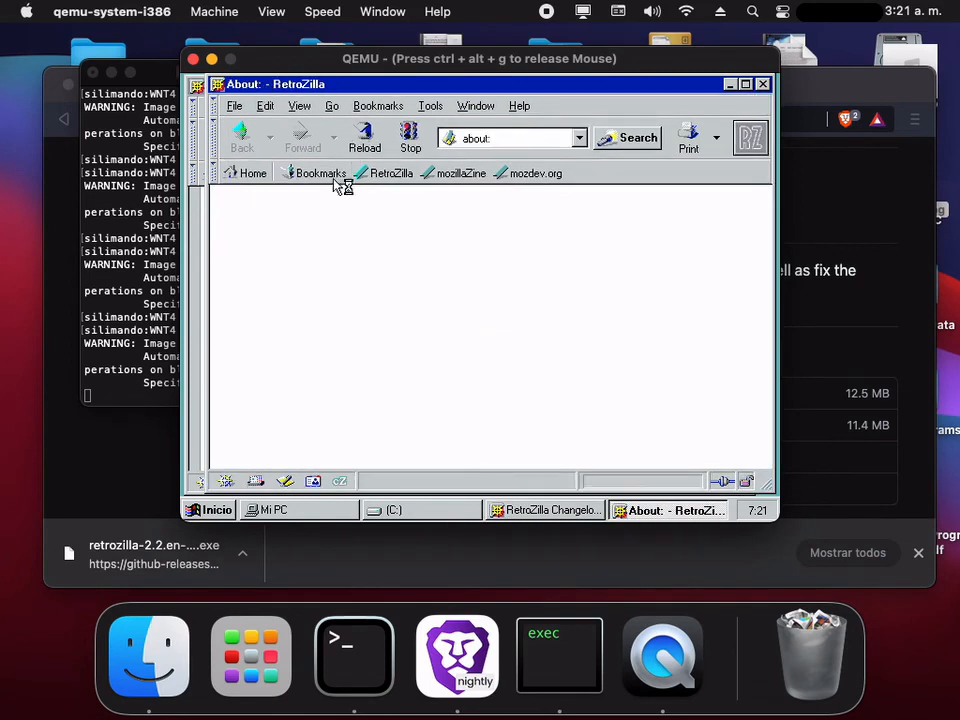
{"action": "left_click_drag", "start_coordinate": [764, 240], "coordinate": [678, 323]}
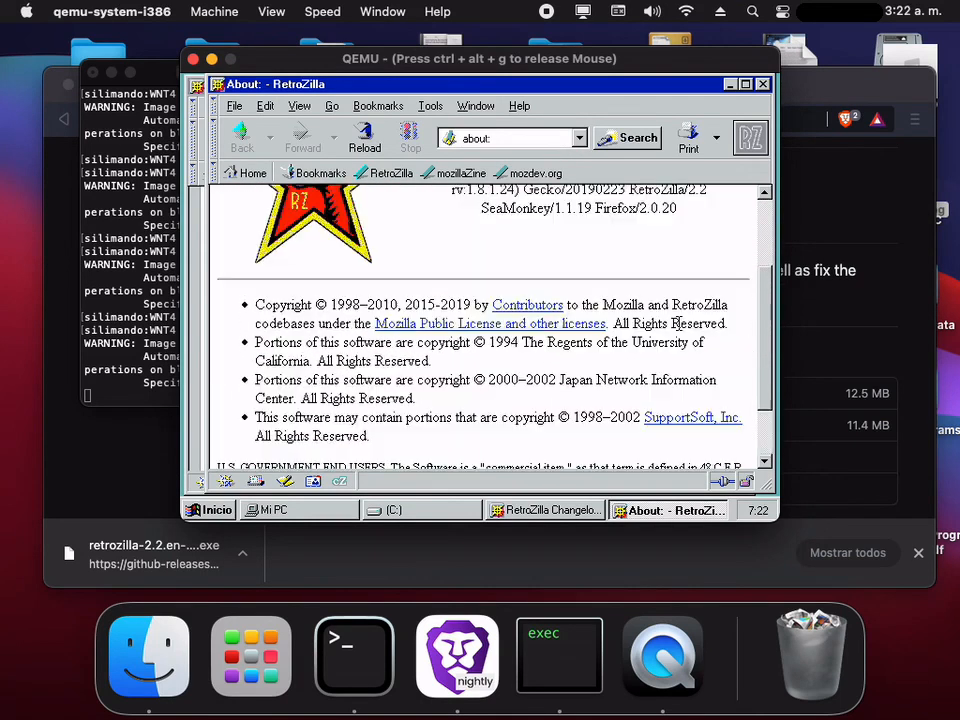
{"action": "double_click", "coordinate": [455, 306]}
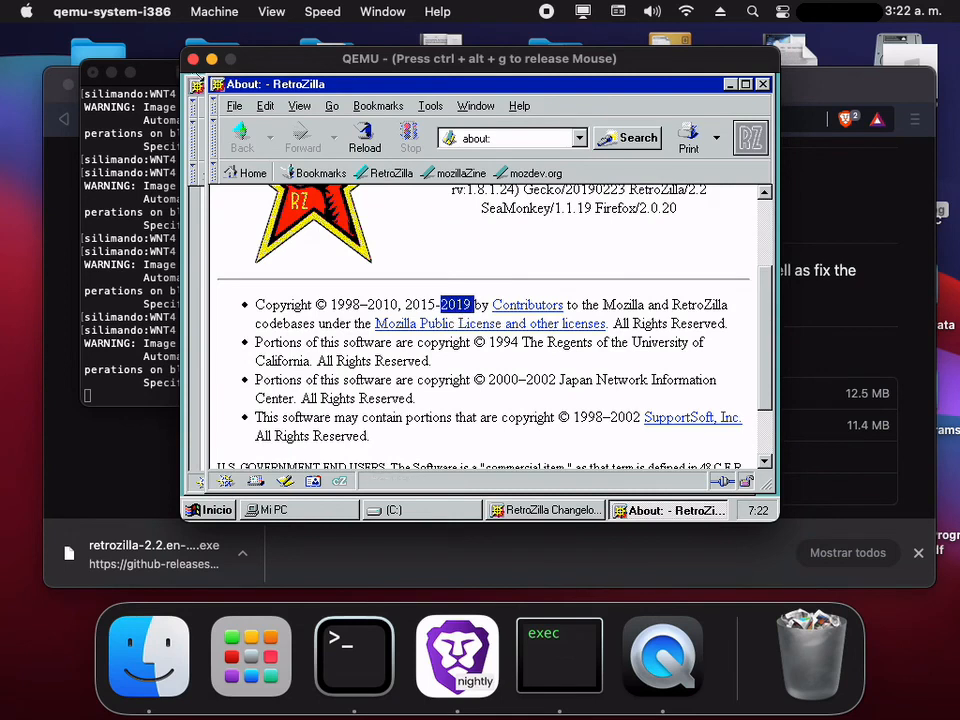
{"action": "double_click", "coordinate": [221, 86]}
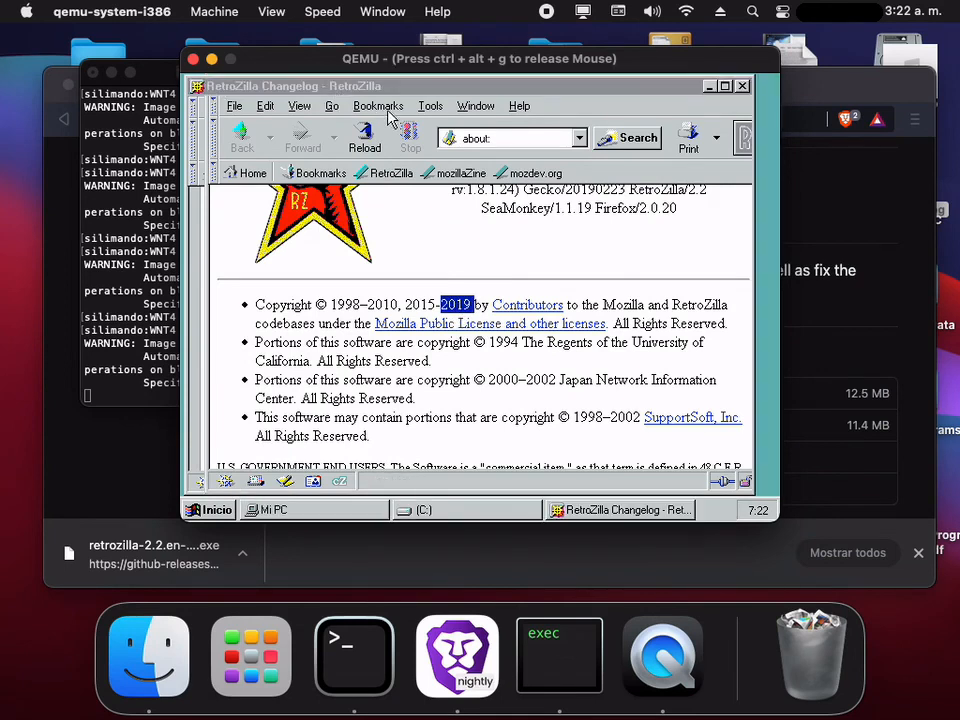
- Try to open en.wikipedia.org in RetroZilla and dismiss the security protocol alert
{"action": "left_click", "coordinate": [500, 137]}
{"action": "left_click", "coordinate": [500, 137]}
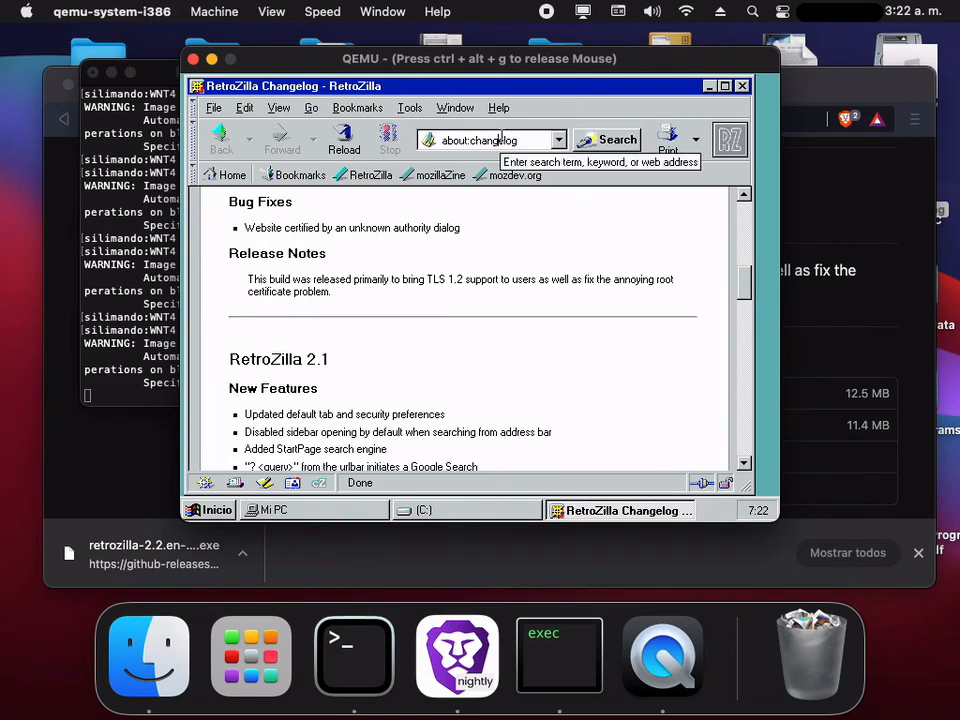
{"action": "left_click_drag", "start_coordinate": [526, 138], "coordinate": [409, 137]}
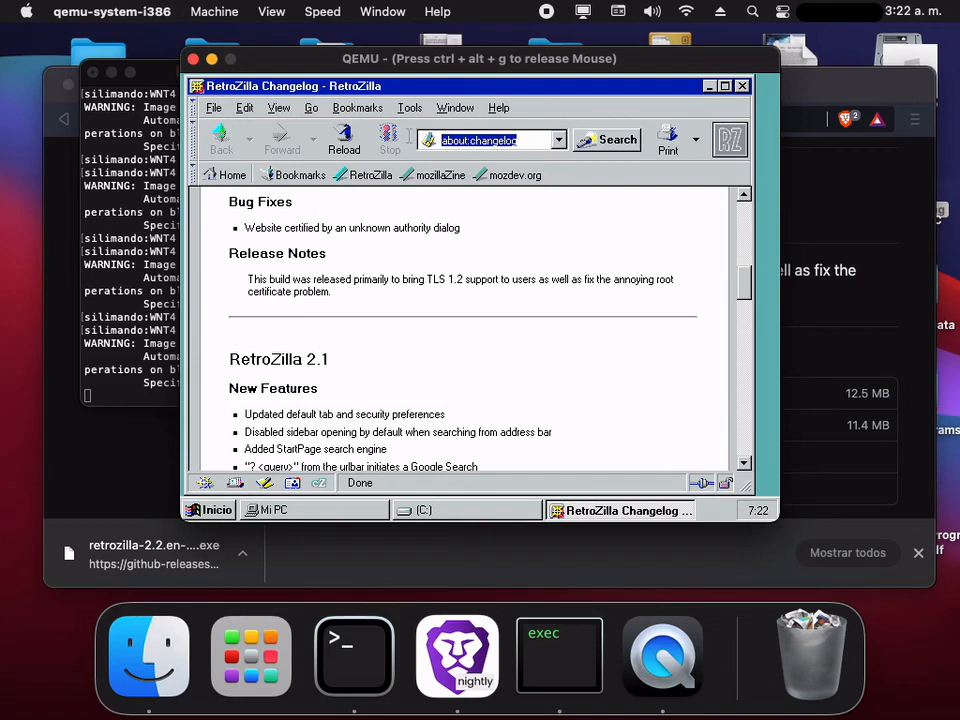
{"action": "type", "text": "en.wikipedia.org"}
{"action": "key", "text": "Return"}
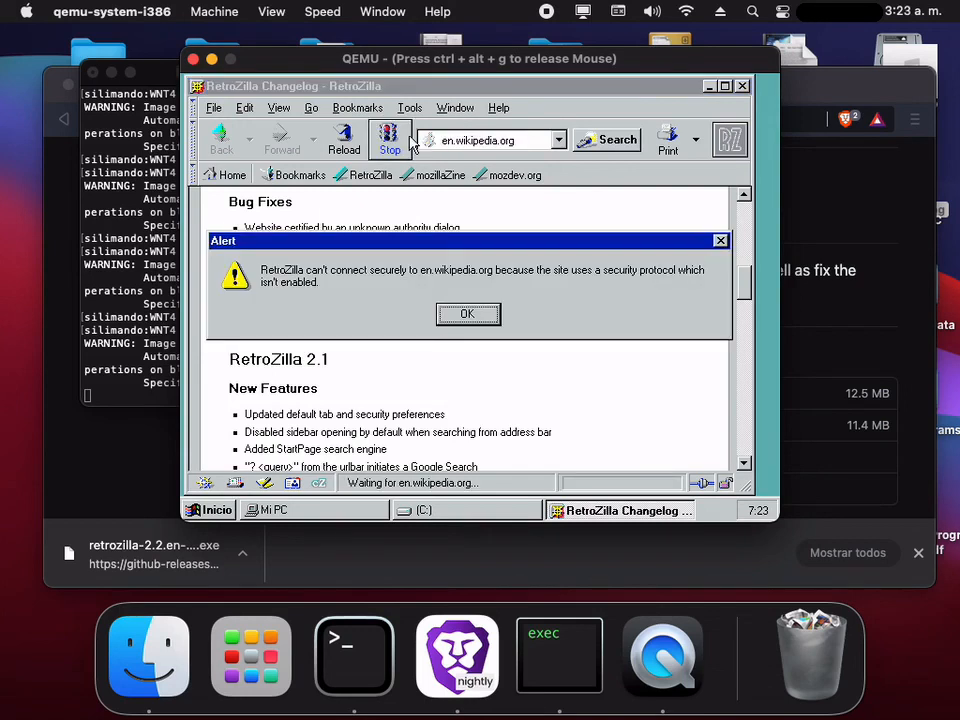
{"action": "left_click", "coordinate": [471, 313]}
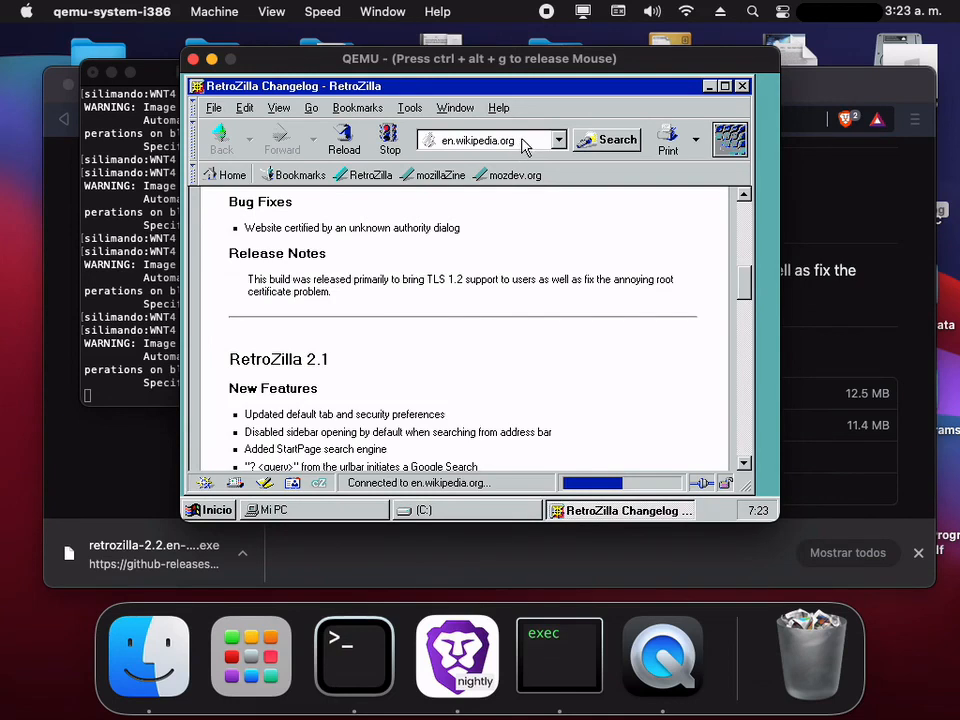
- Open stackoverflow.com in RetroZilla to test how it renders
{"action": "left_click_drag", "start_coordinate": [745, 290], "coordinate": [746, 215]}
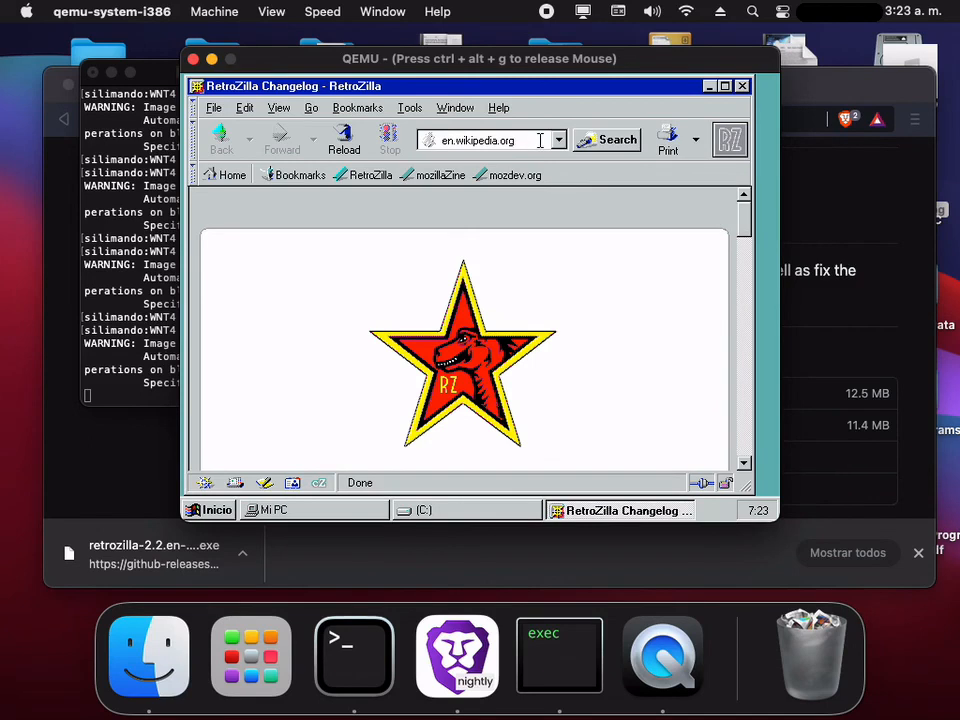
{"action": "left_click", "coordinate": [540, 140]}
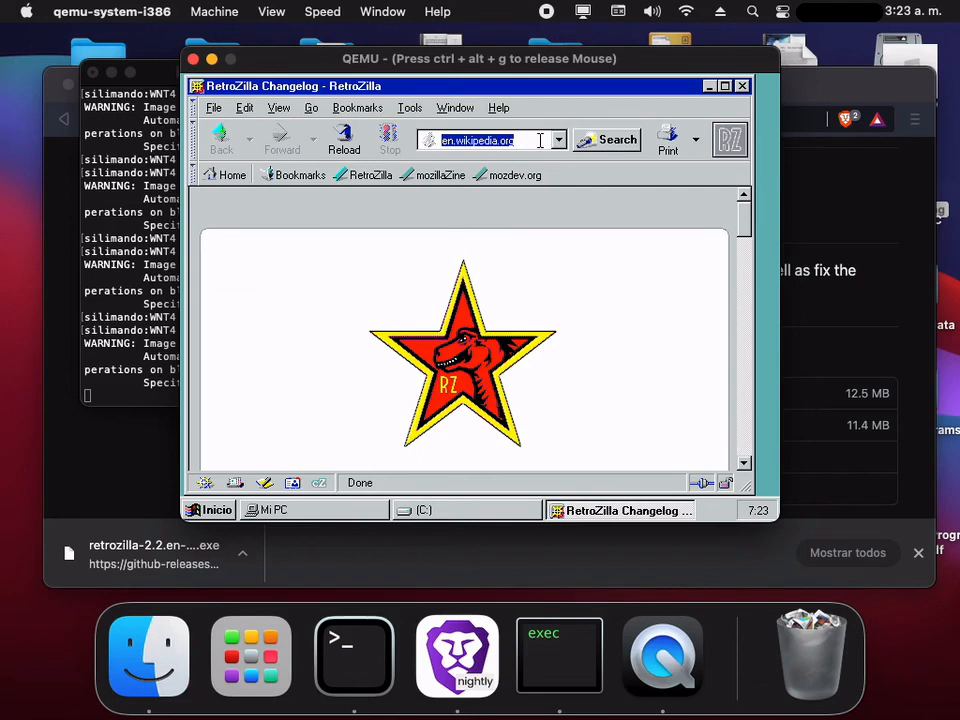
{"action": "type", "text": "stackoverflow.com"}
{"action": "key", "text": "Return"}
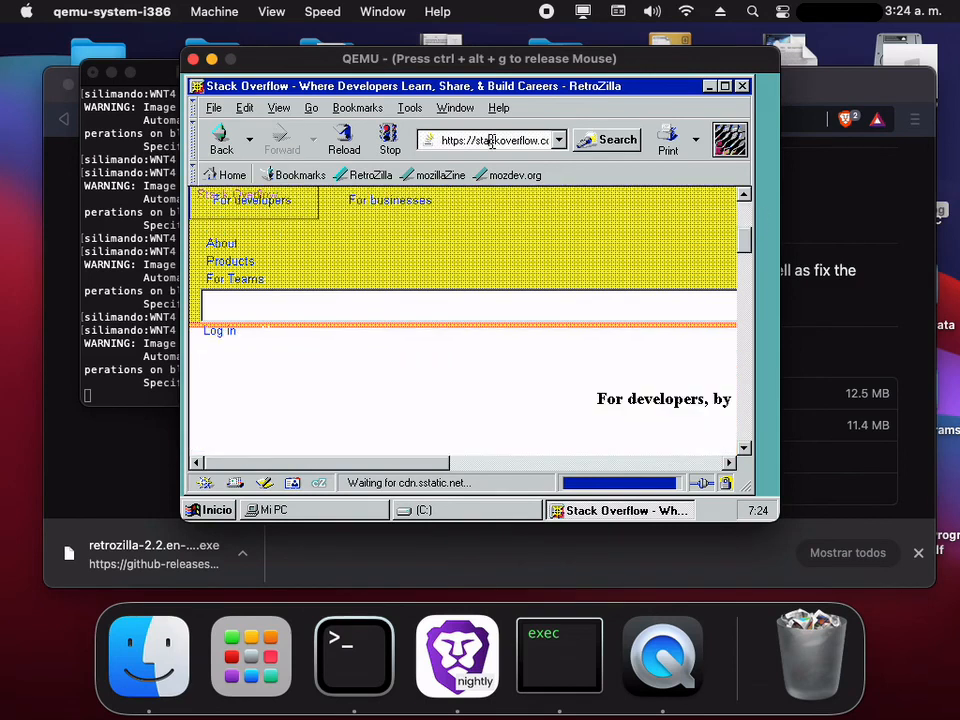
- Test the Galaxy Animal website's navigation list and YouTube channel link in RetroZilla, and release the mouse from the virtual machine
{"action": "left_click", "coordinate": [492, 141]}
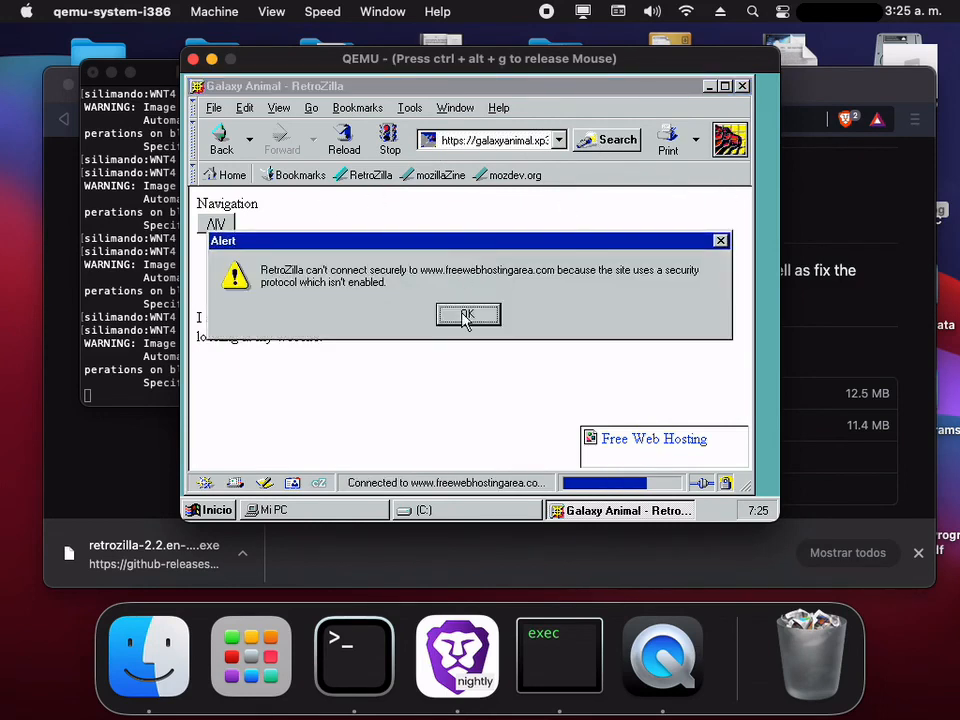
{"action": "left_click", "coordinate": [465, 316]}
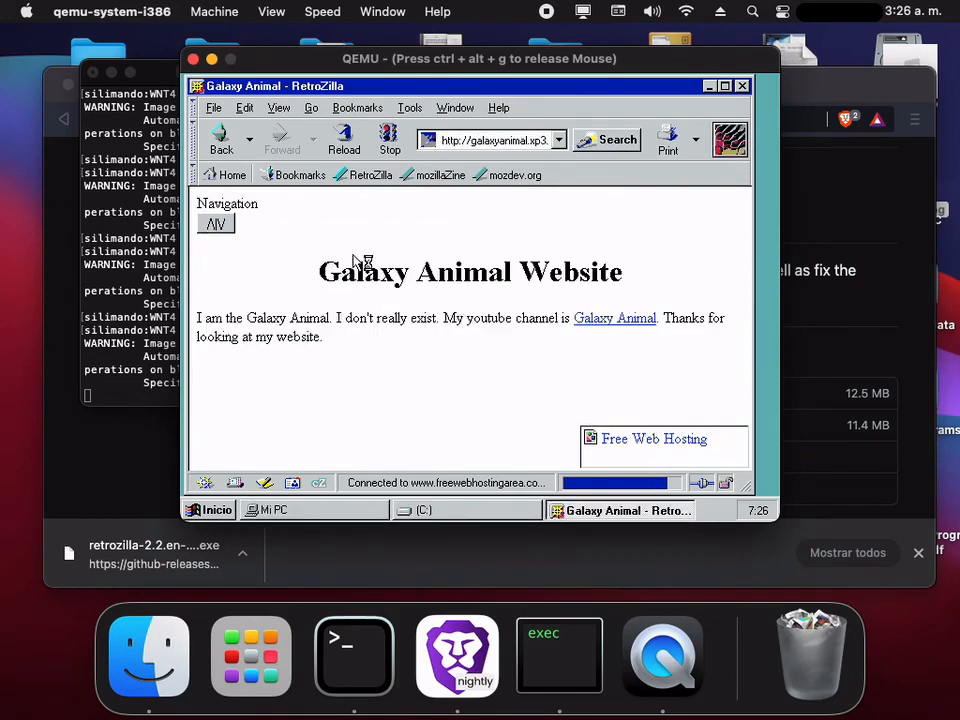
{"action": "left_click", "coordinate": [216, 225]}
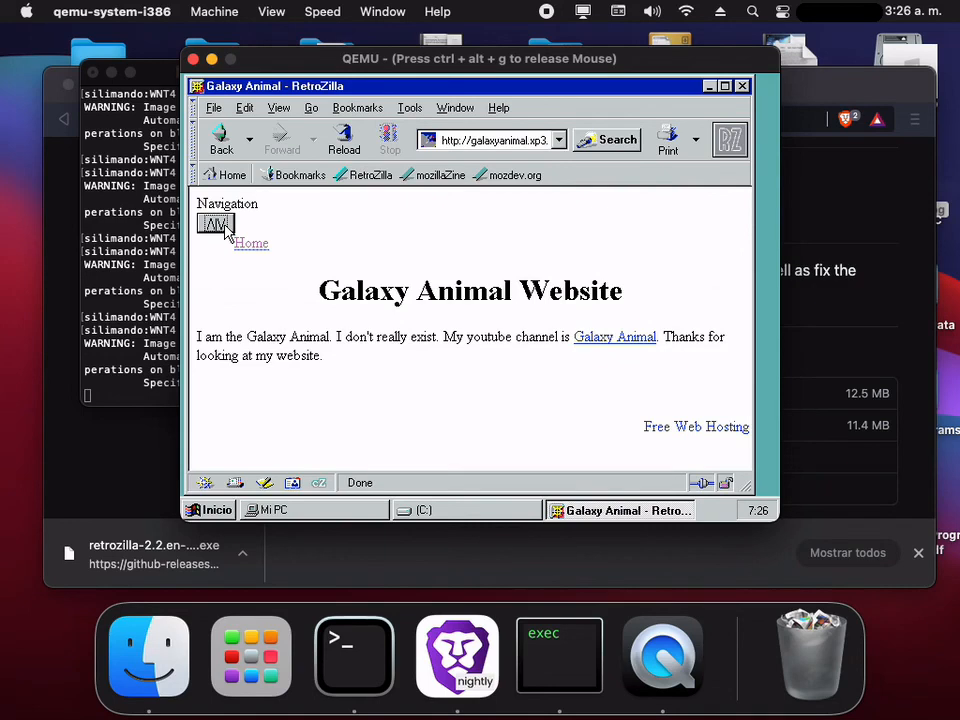
{"action": "left_click", "coordinate": [227, 231]}
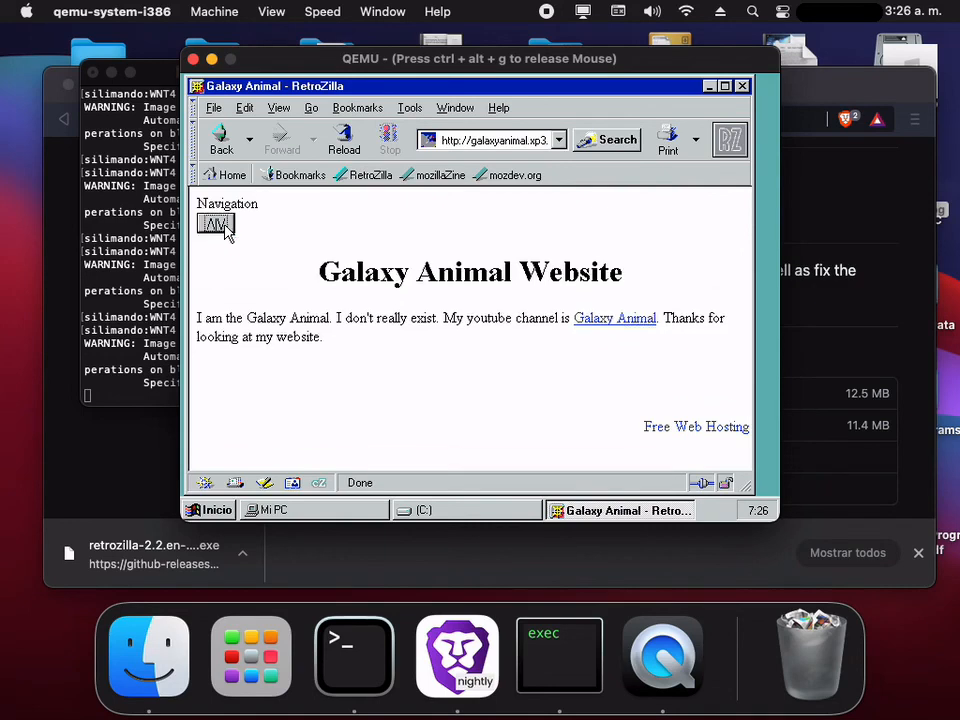
{"action": "left_click", "coordinate": [503, 141]}
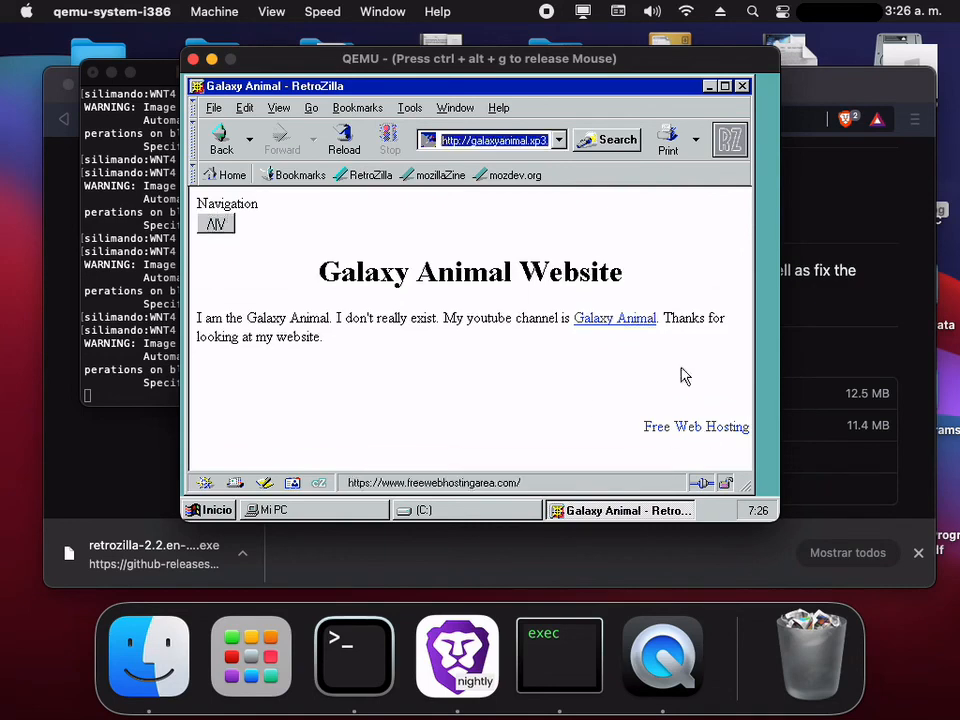
{"action": "left_click", "coordinate": [600, 318]}
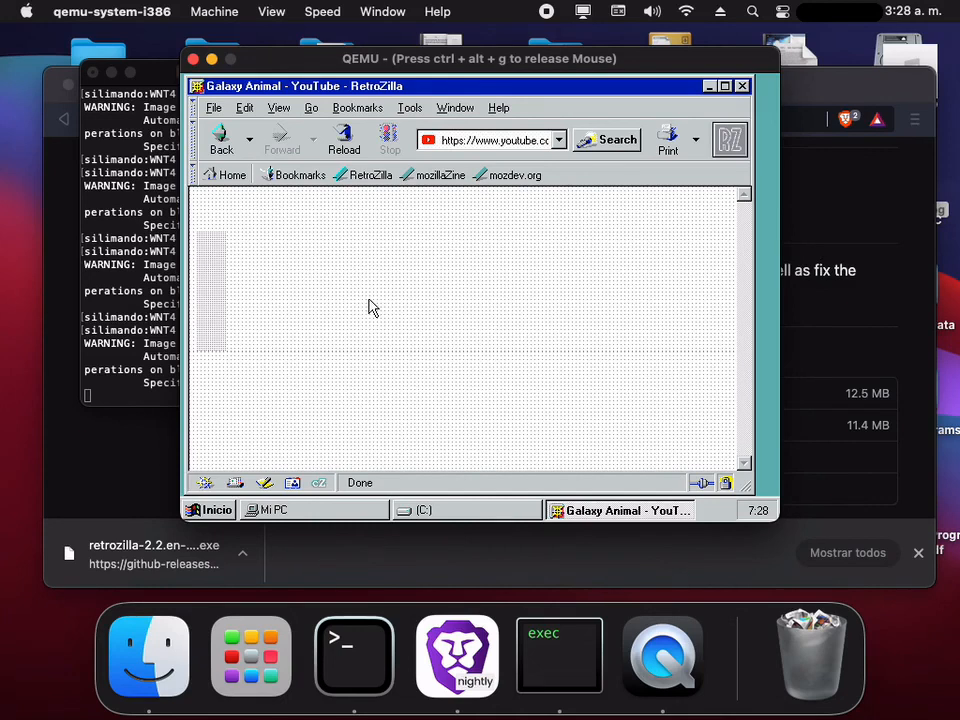
{"action": "key", "text": "ctrl+alt+g"}
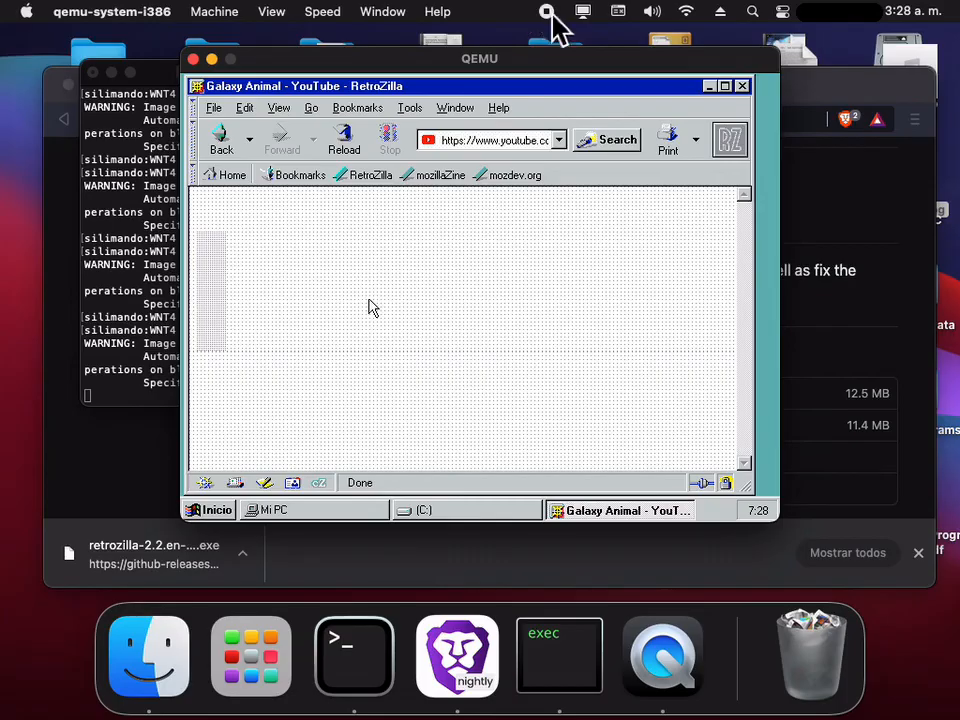